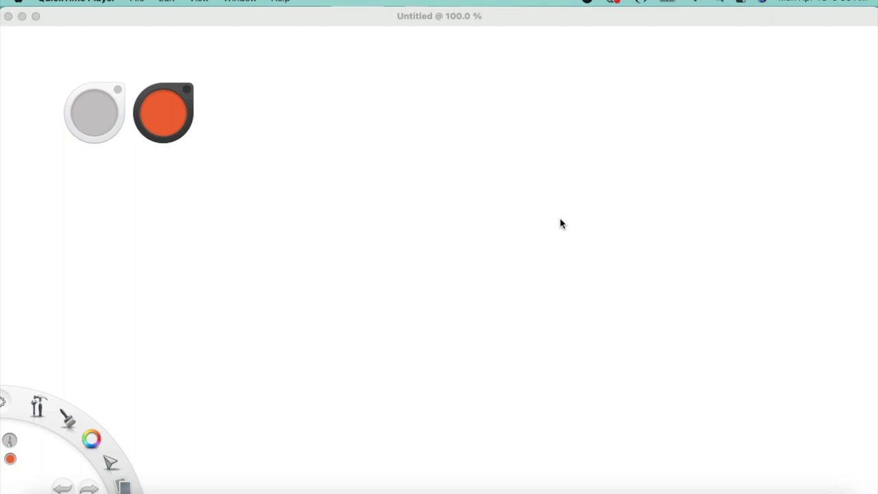
# - Switch to SketchBook and shrink the Paintbrush to a small tip
pyautogui.click(520, 19)
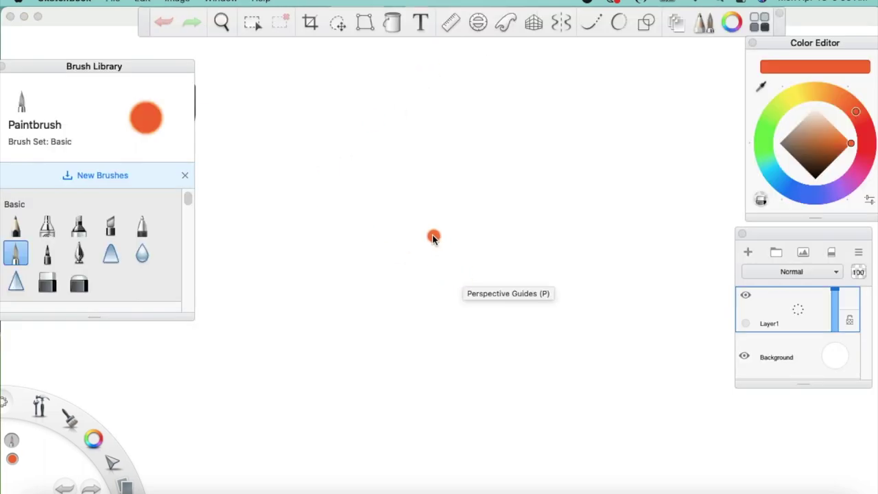
pyautogui.press('[')
pyautogui.press('[')
pyautogui.press('[')
pyautogui.press('[')
pyautogui.press('[')
pyautogui.press('[')
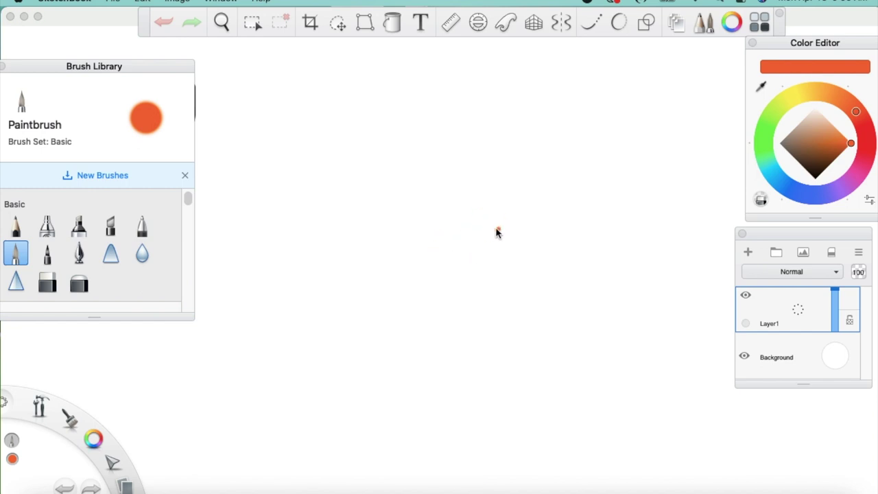
# - Zoom out and reposition the canvas until the whole page is in view
pyautogui.click(223, 25)
pyautogui.press('space')
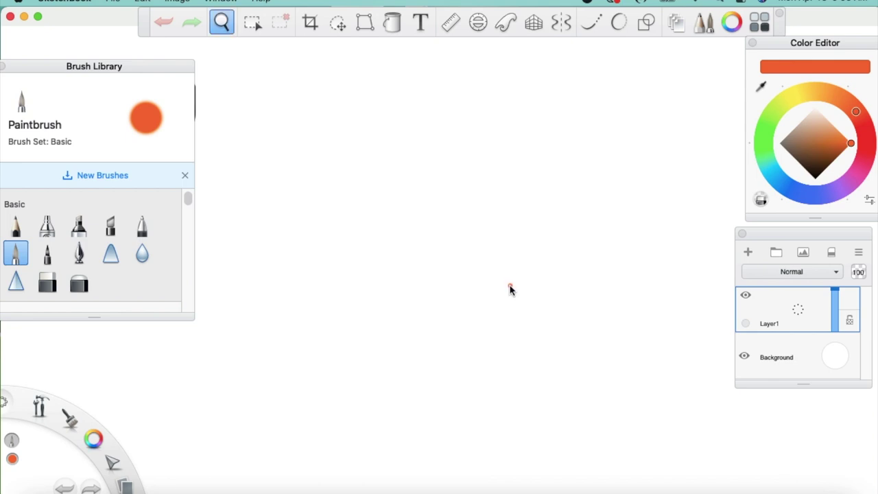
pyautogui.moveTo(478, 274)
pyautogui.mouseDown()
pyautogui.moveTo(420, 310)
pyautogui.moveTo(467, 282)
pyautogui.moveTo(462, 270)
pyautogui.moveTo(478, 269)
pyautogui.moveTo(437, 288)
pyautogui.moveTo(485, 275)
pyautogui.moveTo(499, 259)
pyautogui.moveTo(425, 288)
pyautogui.moveTo(486, 249)
pyautogui.moveTo(504, 245)
pyautogui.moveTo(535, 262)
pyautogui.moveTo(507, 210)
pyautogui.mouseUp()
pyautogui.press('space')
pyautogui.press('space')
pyautogui.press('space')
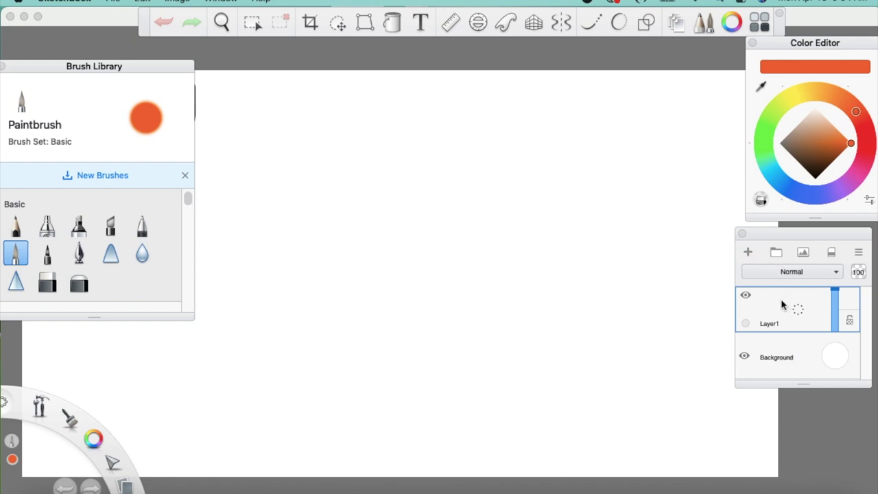
# - Add a second layer above Layer1 as a trial and delete it again
pyautogui.click(748, 253)
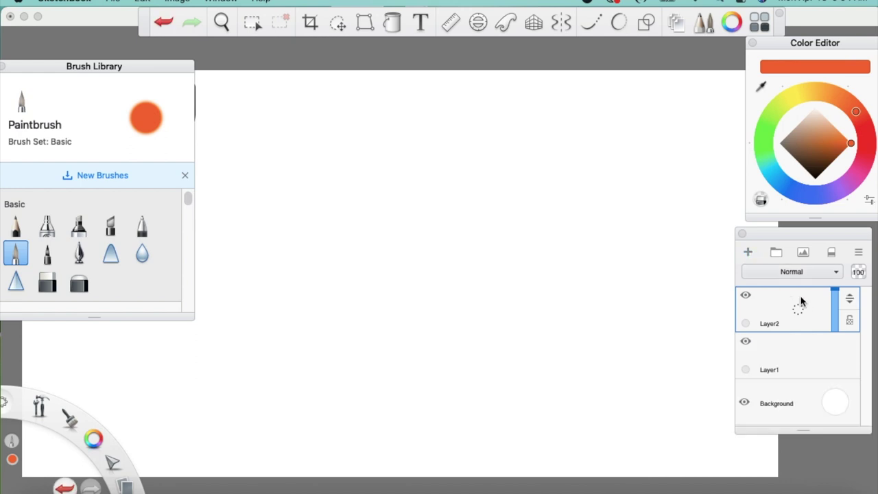
pyautogui.click(797, 362)
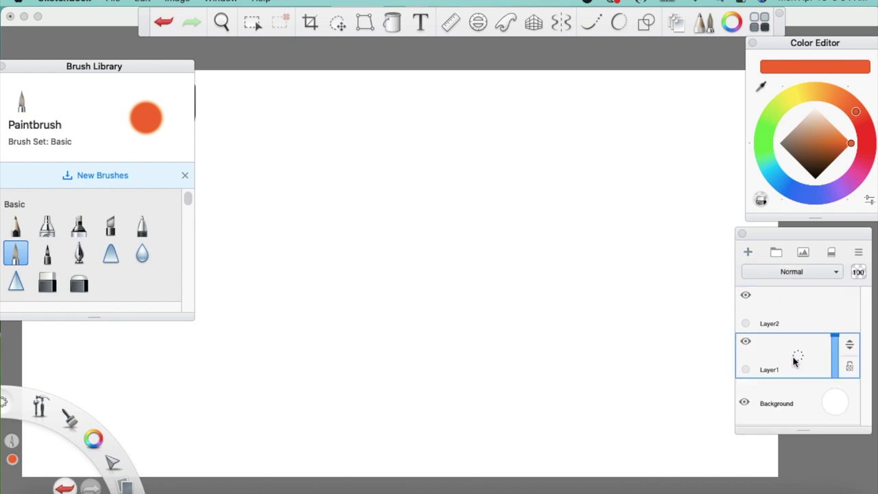
pyautogui.moveTo(797, 356)
pyautogui.mouseDown()
pyautogui.moveTo(822, 335)
pyautogui.moveTo(797, 356)
pyautogui.mouseUp()
pyautogui.click(795, 314)
pyautogui.moveTo(795, 314); pyautogui.dragTo(827, 283)
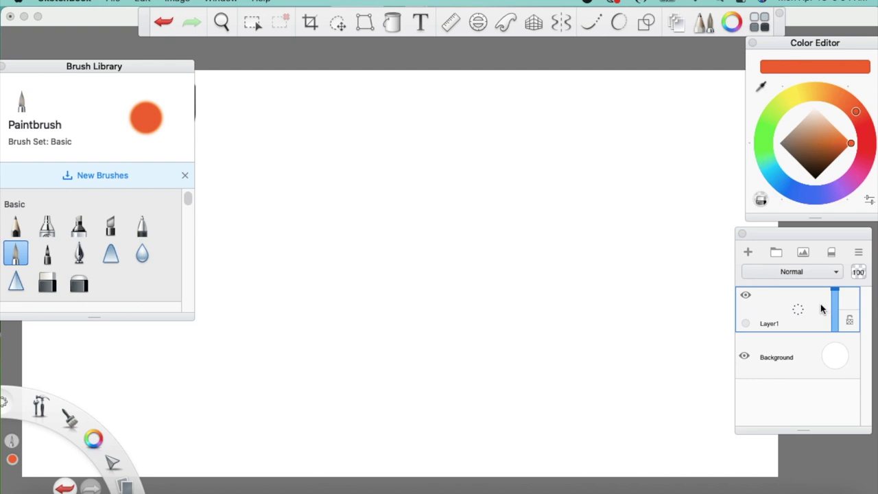
# - Import the still-life picture composition.jpeg from the YouTube Channel folder into the drawing
pyautogui.click(803, 254)
pyautogui.moveTo(707, 119); pyautogui.dragTo(707, 133)
pyautogui.click(546, 75)
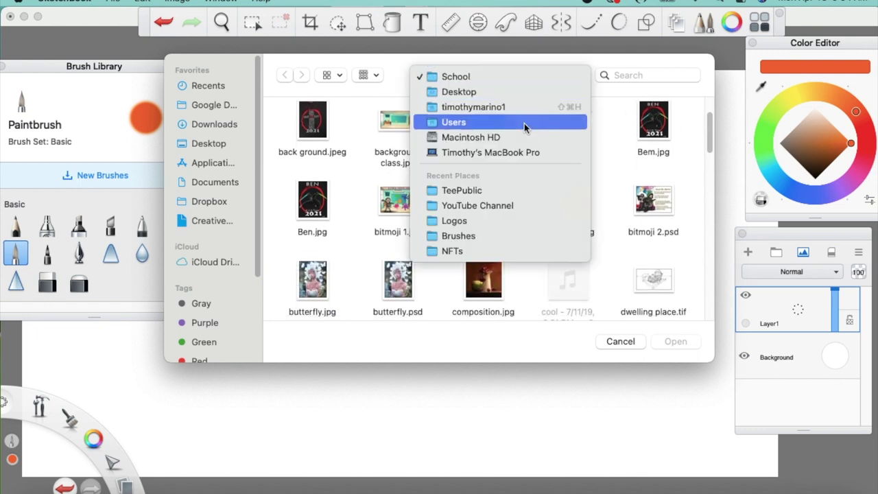
pyautogui.click(499, 204)
pyautogui.moveTo(707, 122); pyautogui.dragTo(699, 204)
pyautogui.scroll(10, 699, 203)
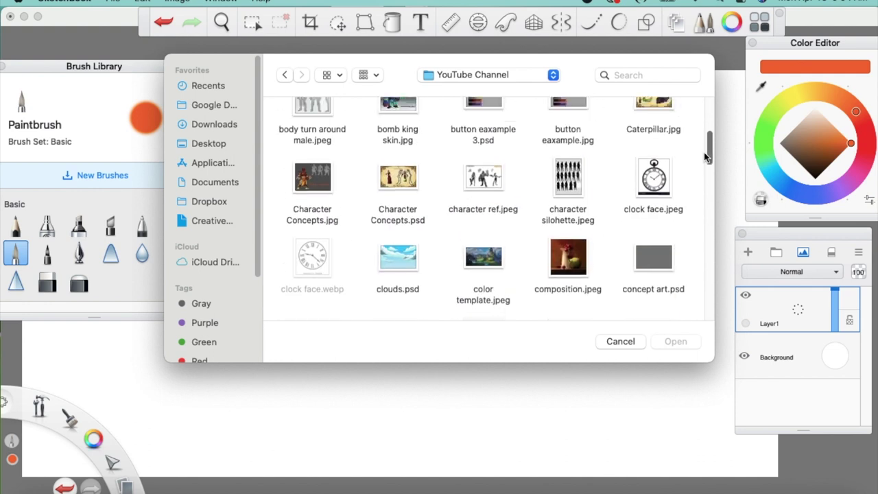
pyautogui.click(568, 287)
pyautogui.click(675, 345)
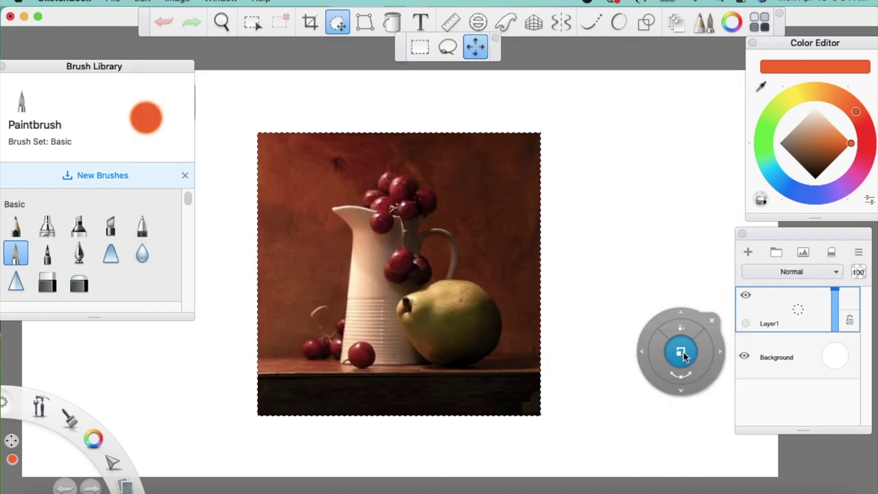
# - Scale the imported still-life picture down slightly and place it near the canvas's upper-left corner
pyautogui.moveTo(568, 339); pyautogui.dragTo(571, 282)
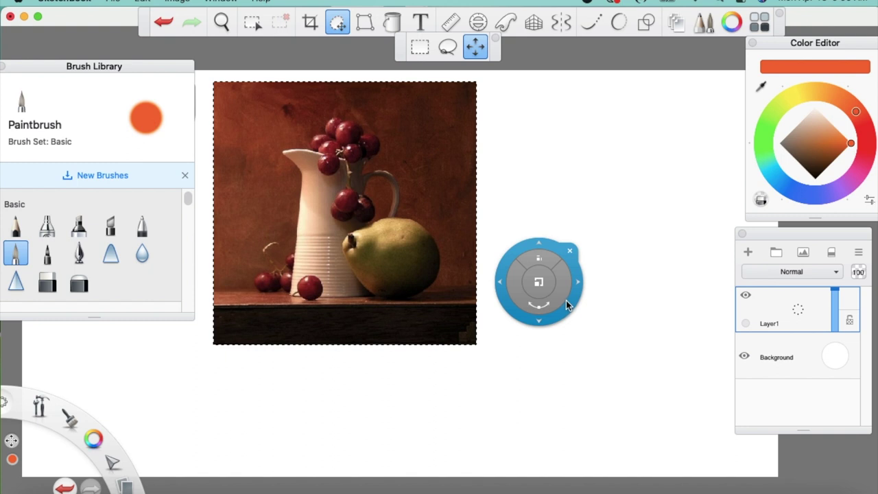
pyautogui.moveTo(570, 302)
pyautogui.mouseDown()
pyautogui.moveTo(562, 310)
pyautogui.moveTo(553, 299)
pyautogui.mouseUp()
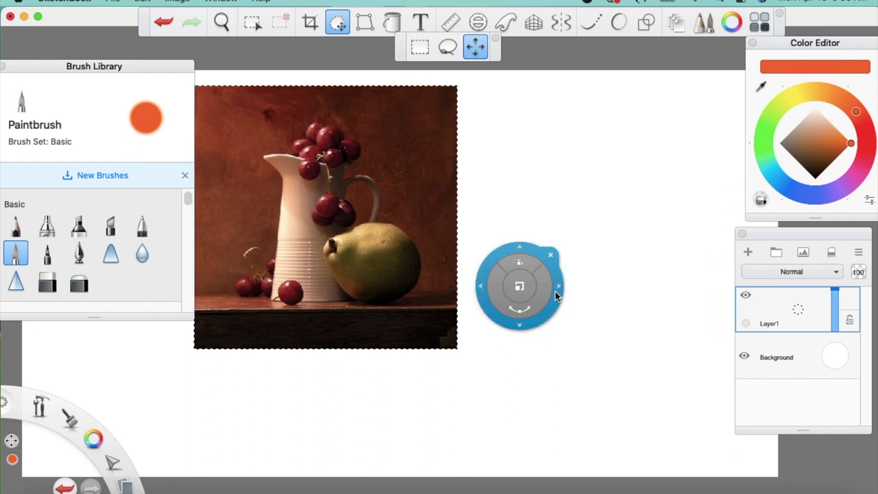
pyautogui.moveTo(556, 287); pyautogui.dragTo(492, 288)
pyautogui.click(489, 251)
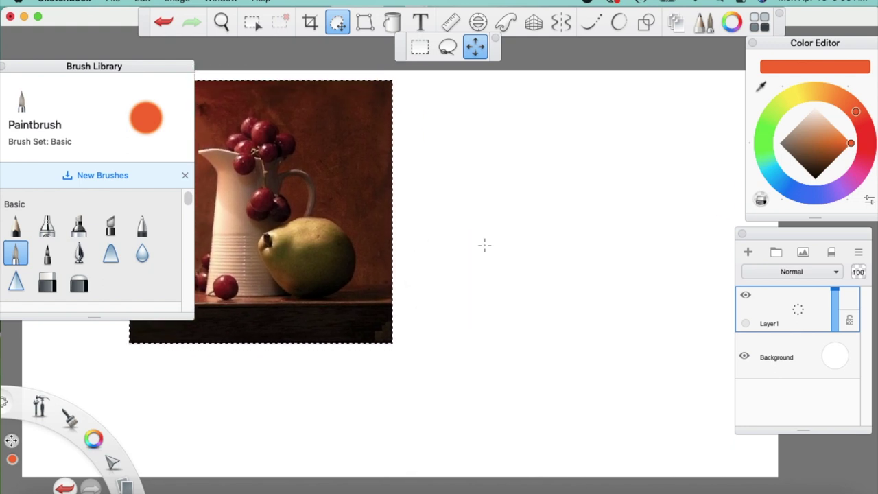
# - Move the Brush Library aside and shrink the still-life picture to roughly half size, placed just beside the library near the canvas's upper edge
pyautogui.moveTo(189, 315); pyautogui.dragTo(189, 327)
pyautogui.moveTo(192, 72)
pyautogui.mouseDown()
pyautogui.moveTo(167, 64)
pyautogui.moveTo(188, 58)
pyautogui.mouseUp()
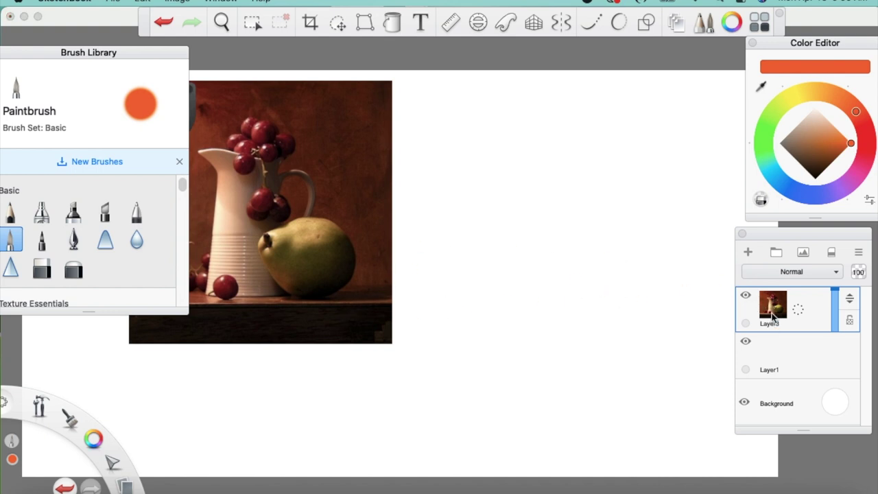
pyautogui.press('space')
pyautogui.click(340, 26)
pyautogui.moveTo(506, 233); pyautogui.dragTo(414, 169)
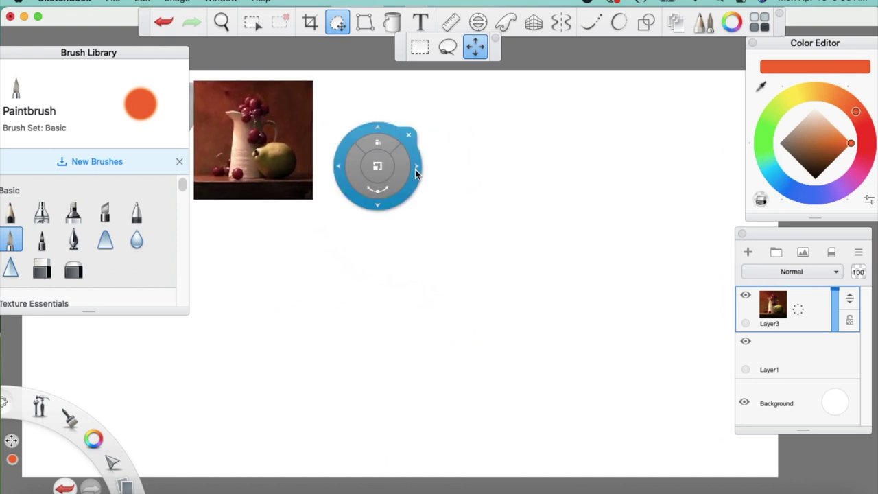
pyautogui.click(421, 135)
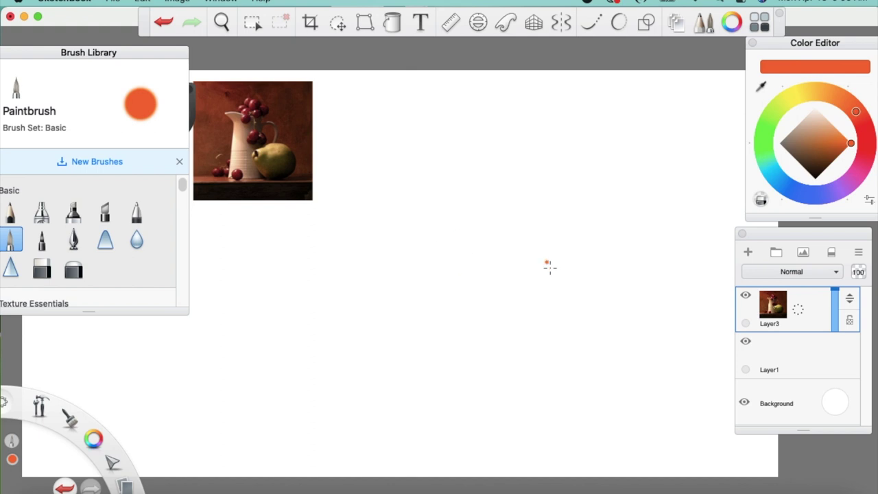
# - Reorder the layers so the still-life picture sits below Layer1, and rename the picture layer as refeerence
pyautogui.click(788, 359)
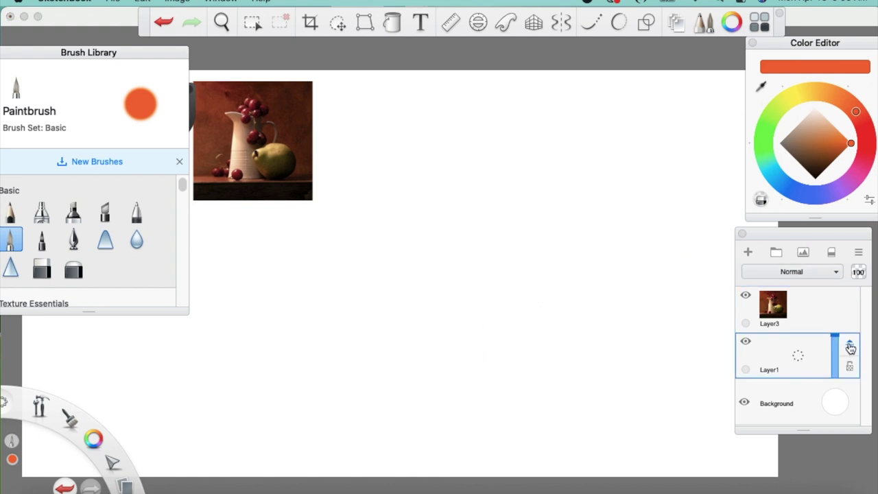
pyautogui.moveTo(842, 312); pyautogui.dragTo(792, 376)
pyautogui.click(790, 371)
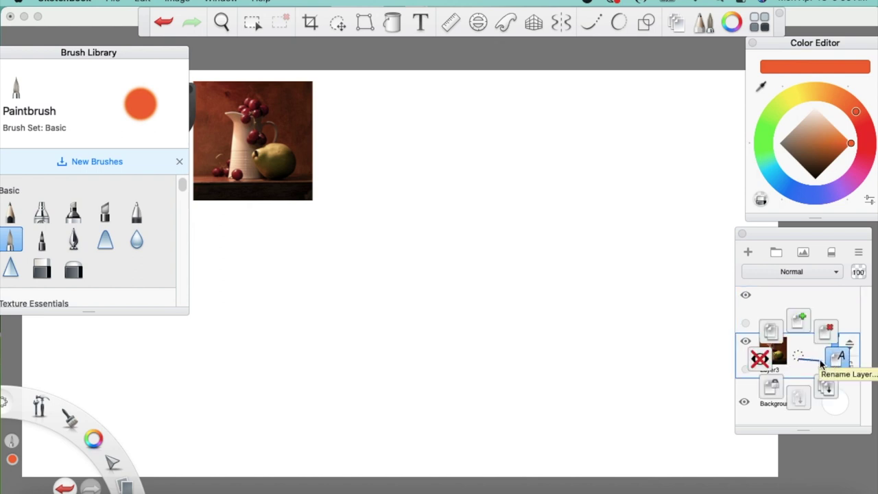
pyautogui.moveTo(801, 362); pyautogui.dragTo(834, 360)
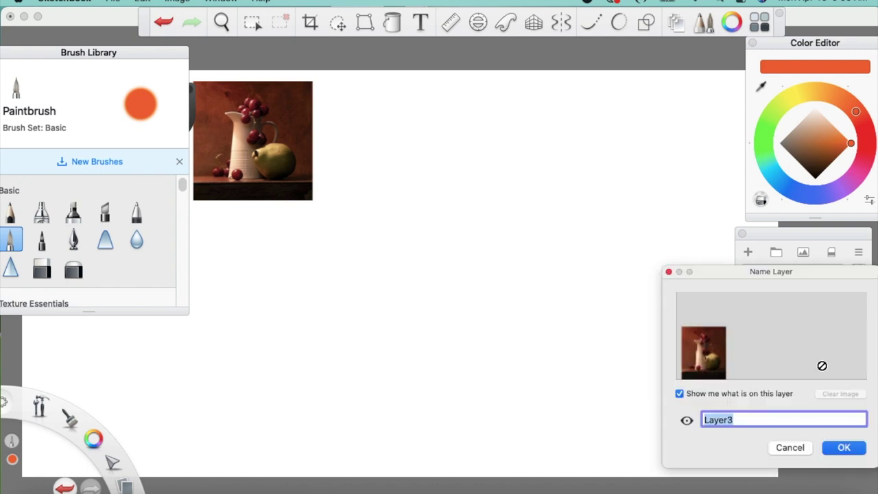
pyautogui.write('refeerence')
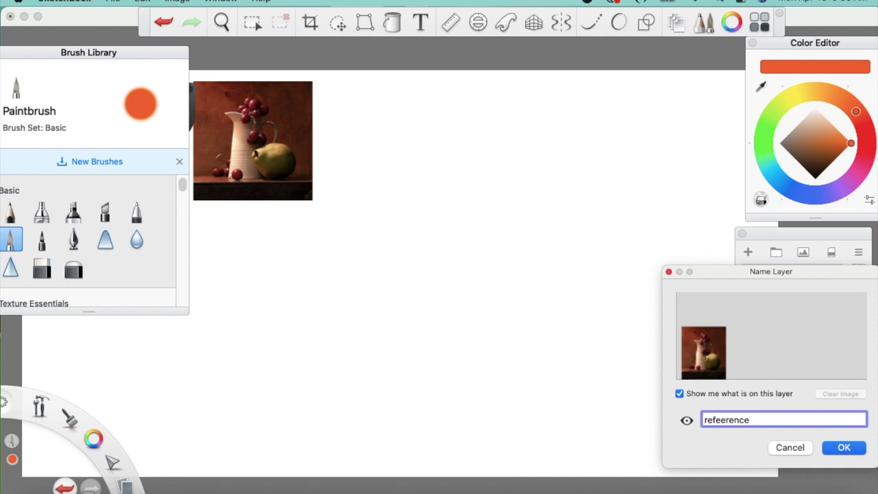
pyautogui.press('Return')
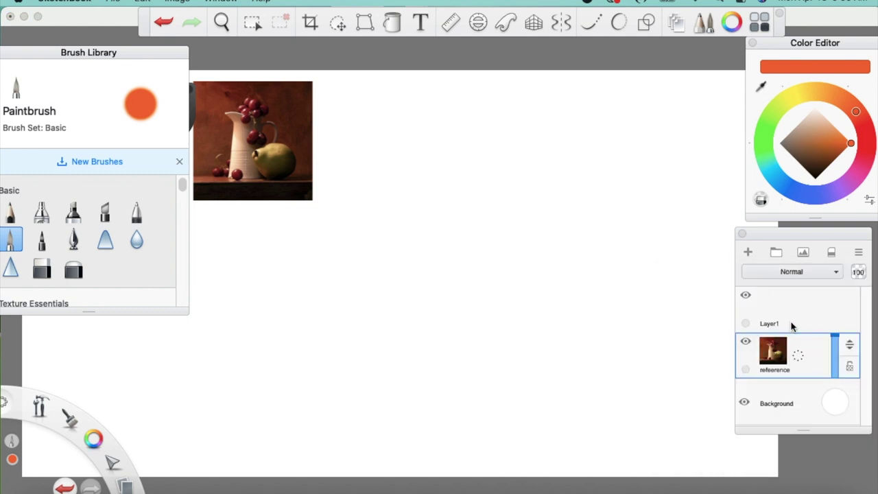
# - Rename the empty Layer1 as sketch
pyautogui.click(790, 322)
pyautogui.moveTo(797, 313); pyautogui.dragTo(831, 314)
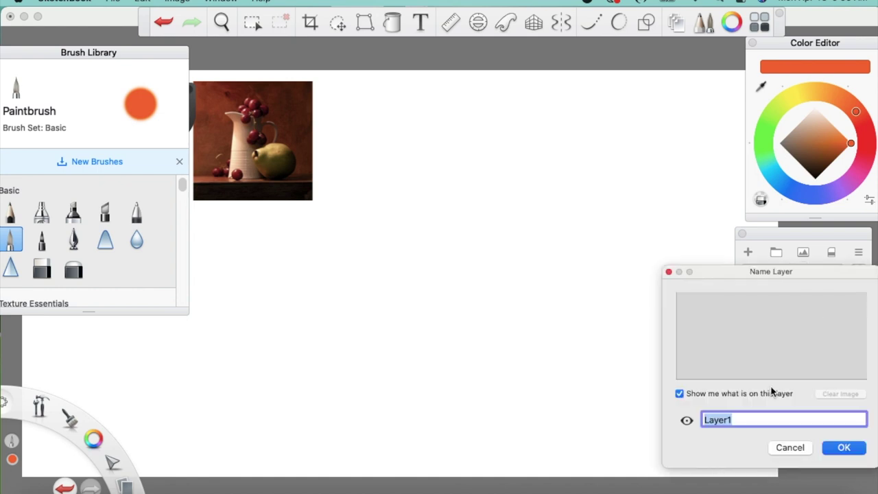
pyautogui.write('sketch')
pyautogui.press('Return')
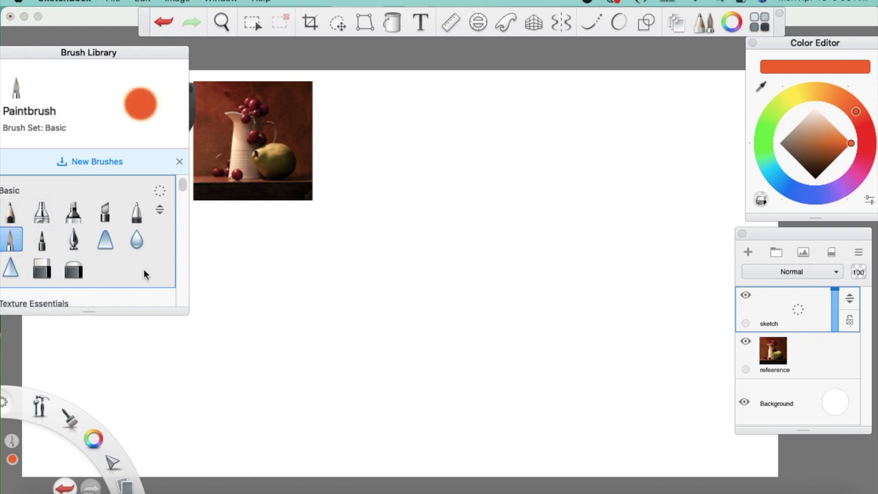
# - Set the brush colour to black and try it with short curved strokes mid-canvas, undoing them again
pyautogui.moveTo(819, 167); pyautogui.dragTo(817, 184)
pyautogui.moveTo(437, 221); pyautogui.dragTo(412, 272)
pyautogui.moveTo(465, 218); pyautogui.dragTo(448, 279)
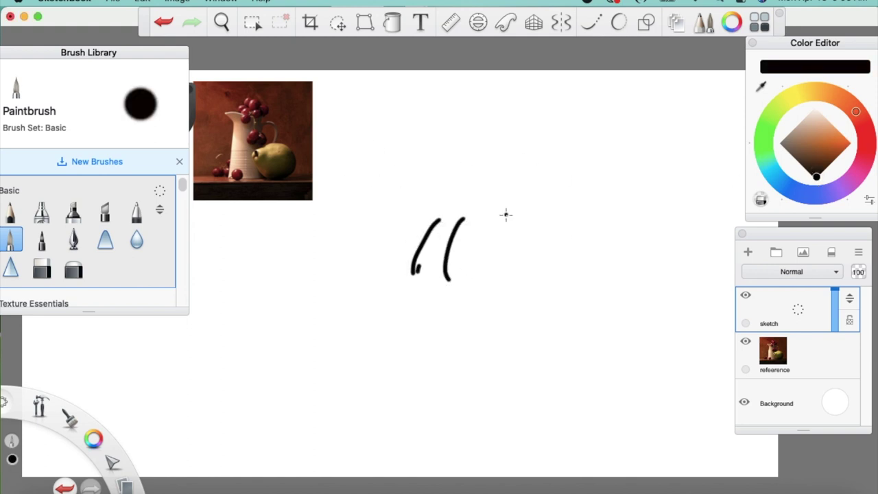
pyautogui.press('super+z')
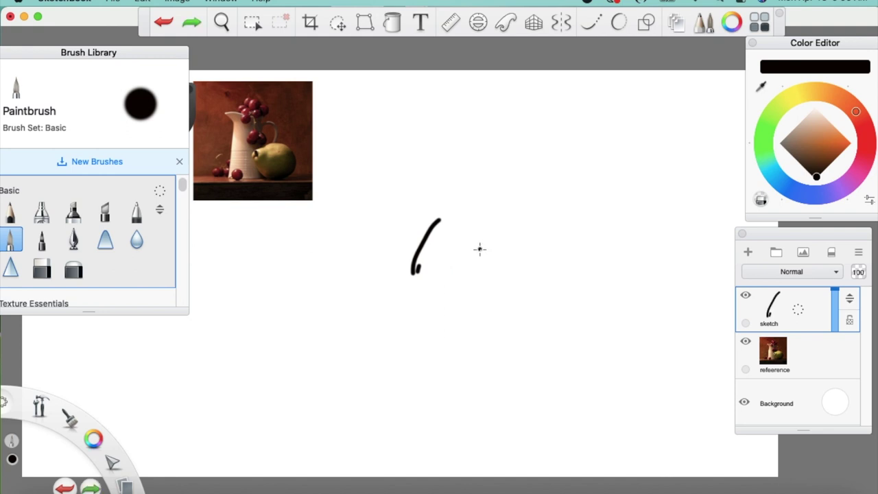
pyautogui.press('super+z')
pyautogui.press('super+z')
# - Draw two thick bracket-like shapes facing each other in the middle of the canvas on the sketch layer
pyautogui.moveTo(420, 219)
pyautogui.mouseDown()
pyautogui.moveTo(388, 221)
pyautogui.moveTo(391, 290)
pyautogui.moveTo(422, 291)
pyautogui.mouseUp()
pyautogui.moveTo(495, 221)
pyautogui.mouseDown()
pyautogui.moveTo(537, 223)
pyautogui.moveTo(559, 273)
pyautogui.moveTo(524, 294)
pyautogui.mouseUp()
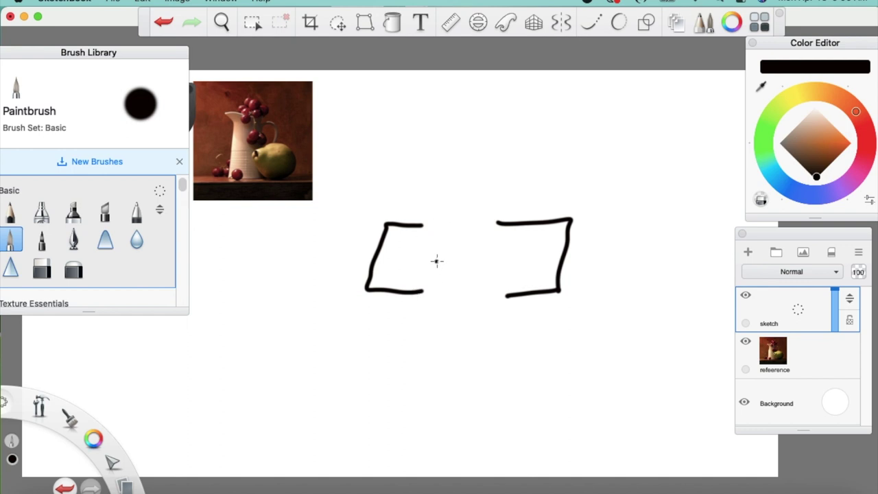
# - Reduce the Paintbrush to a very thin tip and test it with a short diagonal line between the bracket shapes
pyautogui.press('[')
pyautogui.press('[')
pyautogui.press('[')
pyautogui.press('[')
pyautogui.press('[')
pyautogui.moveTo(457, 276); pyautogui.dragTo(474, 260)
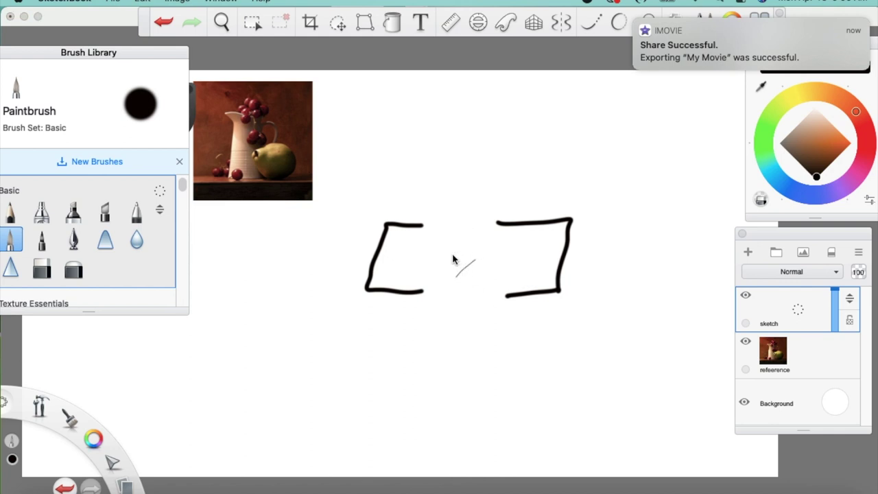
pyautogui.press(']')
pyautogui.press('[')
pyautogui.press('[')
# - Erase the bracket shapes and the thin test line with the Hard Eraser, and dismiss the iMovie notification
pyautogui.click(41, 270)
pyautogui.moveTo(388, 254)
pyautogui.mouseDown()
pyautogui.moveTo(419, 212)
pyautogui.moveTo(368, 257)
pyautogui.mouseUp()
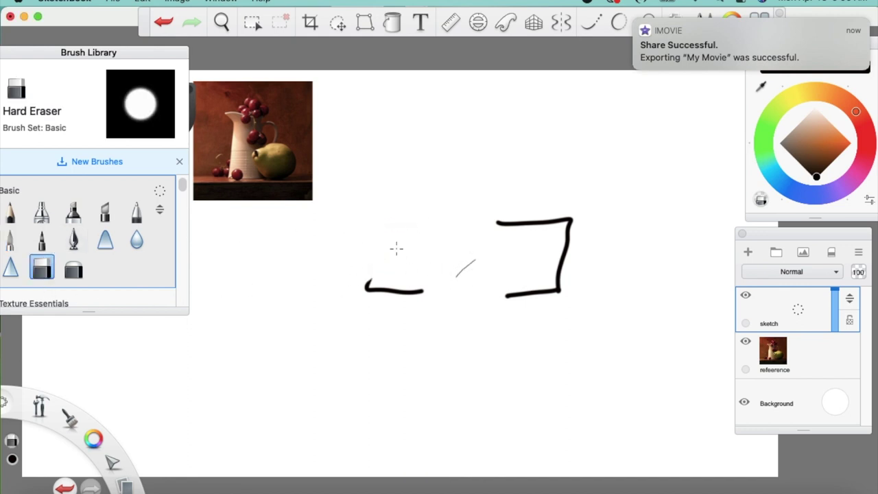
pyautogui.moveTo(390, 297); pyautogui.dragTo(423, 282)
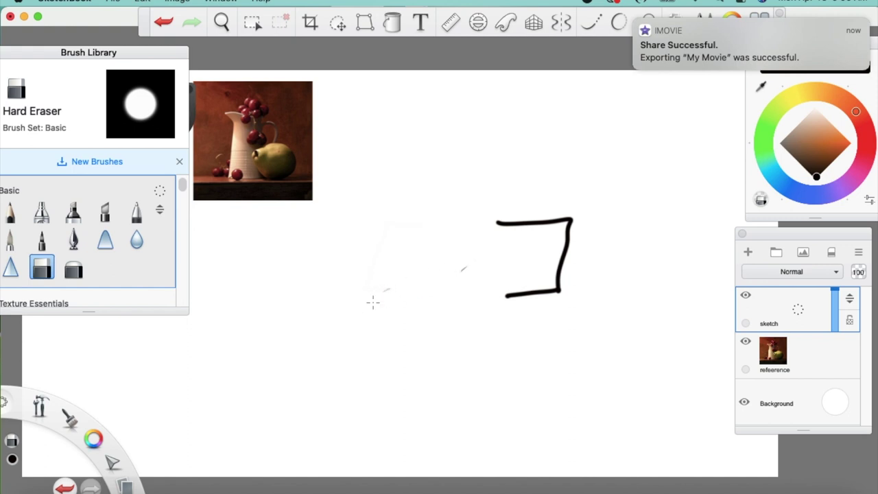
pyautogui.moveTo(501, 252)
pyautogui.mouseDown()
pyautogui.moveTo(562, 281)
pyautogui.moveTo(484, 315)
pyautogui.mouseUp()
pyautogui.moveTo(581, 251)
pyautogui.mouseDown()
pyautogui.moveTo(600, 215)
pyautogui.moveTo(531, 239)
pyautogui.moveTo(517, 256)
pyautogui.moveTo(570, 208)
pyautogui.mouseUp()
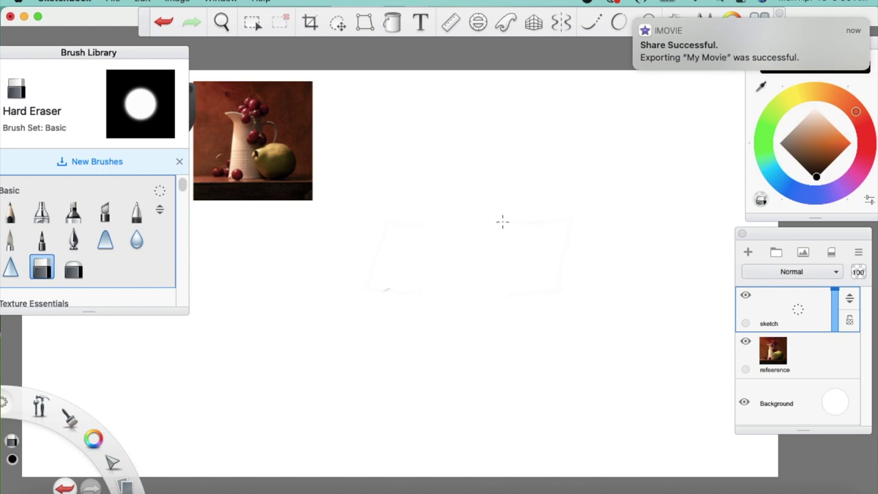
pyautogui.click(636, 20)
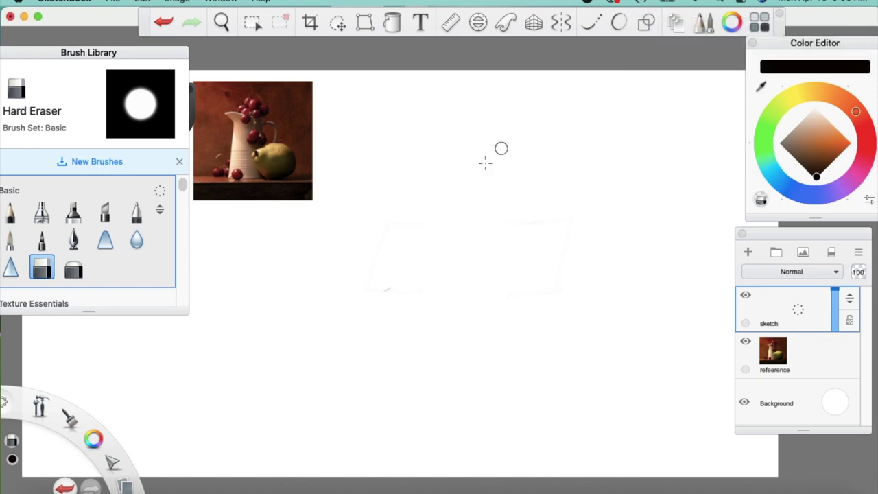
# - Switch back to the Paintbrush and set its size to 0.9 in the brush properties
pyautogui.click(11, 239)
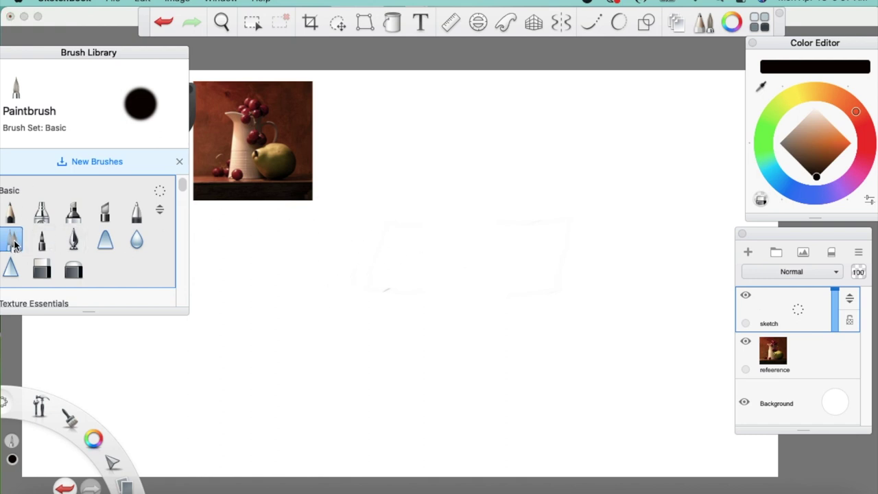
pyautogui.doubleClick(14, 243)
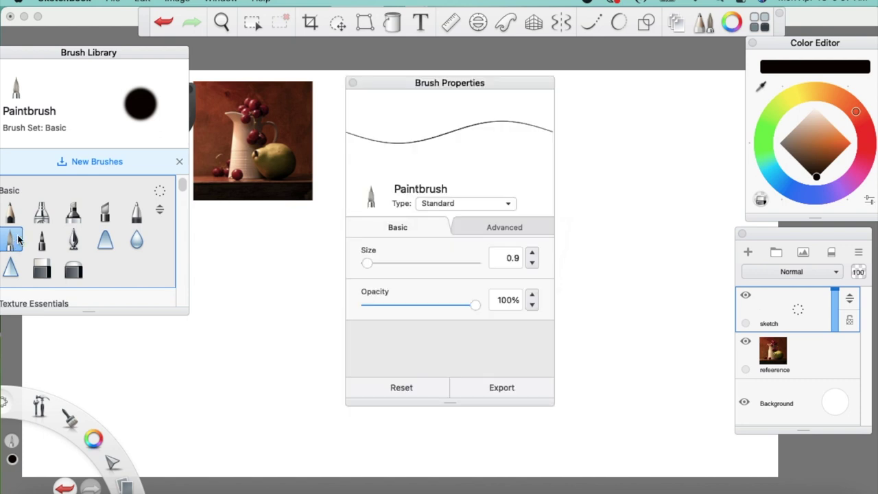
pyautogui.moveTo(367, 263)
pyautogui.mouseDown()
pyautogui.moveTo(386, 264)
pyautogui.moveTo(367, 265)
pyautogui.mouseUp()
pyautogui.moveTo(514, 259); pyautogui.dragTo(519, 260)
pyautogui.write('9')
pyautogui.press('Return')
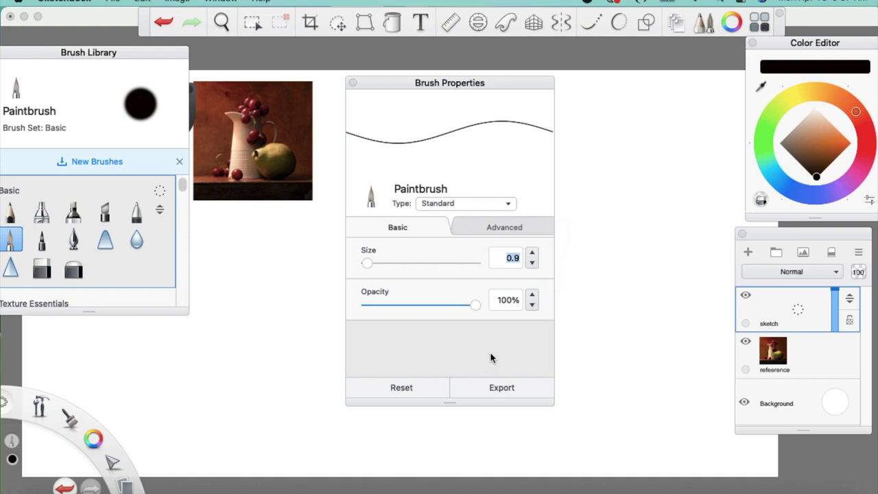
pyautogui.click(352, 83)
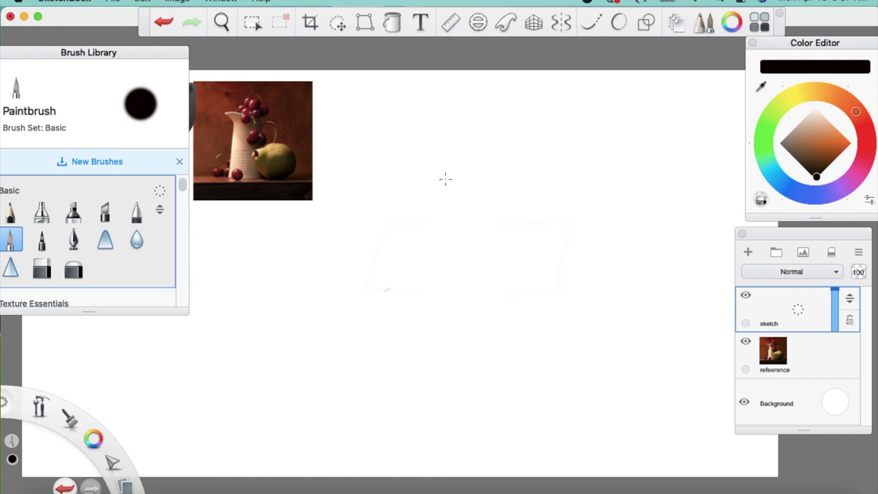
# - Sketch the pitcher's body outline with overlapping strokes: pointed spout, sloping rim, flaring sides and curved base
pyautogui.moveTo(455, 179)
pyautogui.mouseDown()
pyautogui.moveTo(375, 173)
pyautogui.moveTo(416, 167)
pyautogui.moveTo(387, 173)
pyautogui.moveTo(469, 180)
pyautogui.mouseUp()
pyautogui.moveTo(403, 169)
pyautogui.mouseDown()
pyautogui.moveTo(382, 173)
pyautogui.moveTo(369, 187)
pyautogui.moveTo(374, 176)
pyautogui.moveTo(389, 208)
pyautogui.moveTo(369, 188)
pyautogui.moveTo(379, 177)
pyautogui.moveTo(375, 185)
pyautogui.moveTo(399, 212)
pyautogui.mouseUp()
pyautogui.moveTo(370, 186)
pyautogui.mouseDown()
pyautogui.moveTo(410, 228)
pyautogui.moveTo(410, 286)
pyautogui.mouseUp()
pyautogui.moveTo(409, 245); pyautogui.dragTo(403, 333)
pyautogui.moveTo(406, 277); pyautogui.dragTo(400, 348)
pyautogui.moveTo(406, 303); pyautogui.dragTo(396, 369)
pyautogui.moveTo(402, 332)
pyautogui.mouseDown()
pyautogui.moveTo(393, 405)
pyautogui.moveTo(400, 388)
pyautogui.moveTo(393, 401)
pyautogui.moveTo(414, 410)
pyautogui.moveTo(408, 417)
pyautogui.moveTo(561, 406)
pyautogui.mouseUp()
pyautogui.moveTo(373, 173)
pyautogui.mouseDown()
pyautogui.moveTo(513, 185)
pyautogui.moveTo(499, 188)
pyautogui.moveTo(531, 214)
pyautogui.moveTo(536, 193)
pyautogui.moveTo(524, 184)
pyautogui.moveTo(527, 229)
pyautogui.mouseUp()
pyautogui.moveTo(527, 192); pyautogui.dragTo(533, 274)
pyautogui.moveTo(527, 228); pyautogui.dragTo(541, 301)
pyautogui.moveTo(528, 256); pyautogui.dragTo(544, 337)
pyautogui.moveTo(538, 290); pyautogui.dragTo(548, 367)
pyautogui.moveTo(540, 314); pyautogui.dragTo(552, 376)
pyautogui.moveTo(546, 343); pyautogui.dragTo(560, 405)
pyautogui.moveTo(556, 373); pyautogui.dragTo(559, 406)
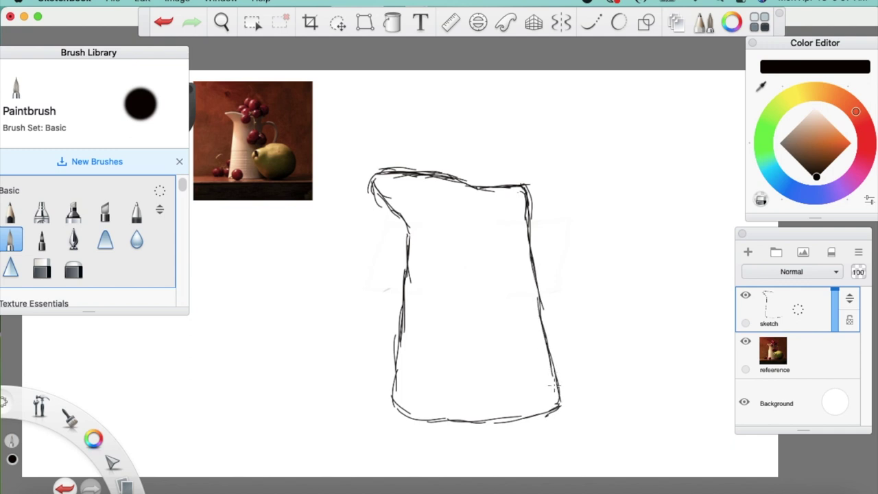
# - Draw the pitcher's curved handle with an outer and an inner contour, from the rim down to the lower body
pyautogui.moveTo(528, 231)
pyautogui.mouseDown()
pyautogui.moveTo(525, 196)
pyautogui.moveTo(551, 176)
pyautogui.mouseUp()
pyautogui.moveTo(529, 204)
pyautogui.mouseDown()
pyautogui.moveTo(575, 170)
pyautogui.moveTo(594, 174)
pyautogui.moveTo(596, 194)
pyautogui.moveTo(610, 206)
pyautogui.mouseUp()
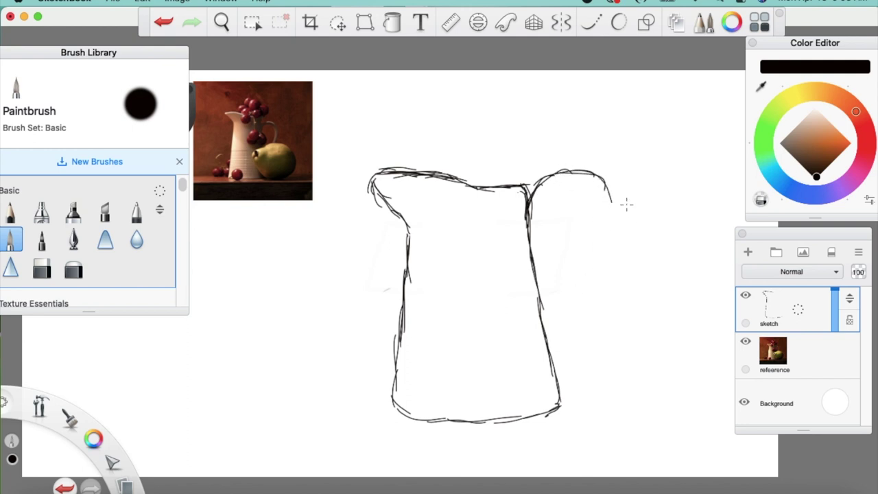
pyautogui.moveTo(602, 184)
pyautogui.mouseDown()
pyautogui.moveTo(620, 218)
pyautogui.moveTo(617, 248)
pyautogui.mouseUp()
pyautogui.moveTo(618, 218)
pyautogui.mouseDown()
pyautogui.moveTo(613, 278)
pyautogui.moveTo(614, 267)
pyautogui.moveTo(599, 312)
pyautogui.moveTo(560, 344)
pyautogui.mouseUp()
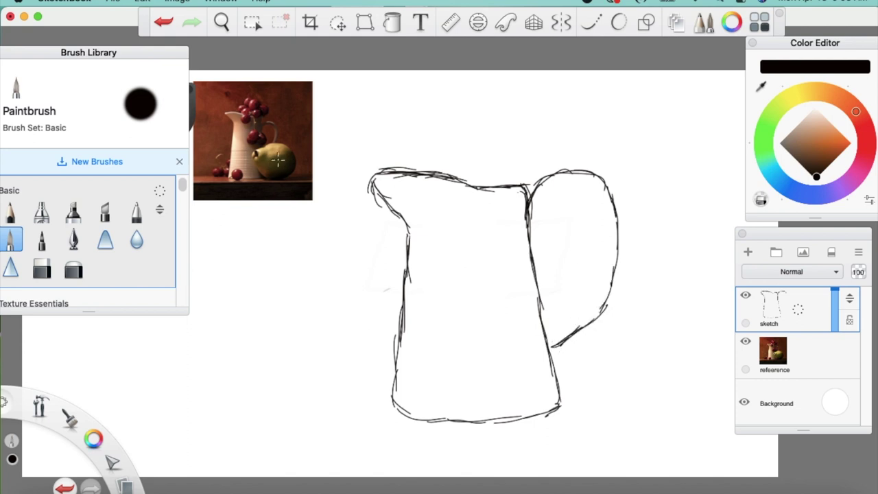
pyautogui.moveTo(547, 337)
pyautogui.mouseDown()
pyautogui.moveTo(586, 311)
pyautogui.moveTo(603, 279)
pyautogui.moveTo(604, 178)
pyautogui.moveTo(605, 211)
pyautogui.moveTo(569, 186)
pyautogui.moveTo(526, 226)
pyautogui.moveTo(551, 199)
pyautogui.moveTo(600, 197)
pyautogui.mouseUp()
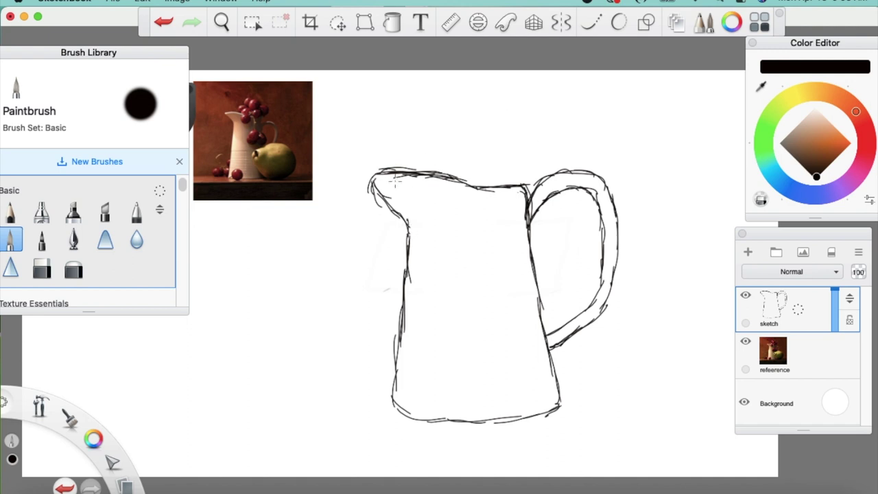
# - Reinforce the underside of the spout and draw five horizontal bands across the lower half of the pitcher
pyautogui.moveTo(408, 223); pyautogui.dragTo(371, 176)
pyautogui.click(784, 119)
pyautogui.moveTo(404, 317); pyautogui.dragTo(542, 317)
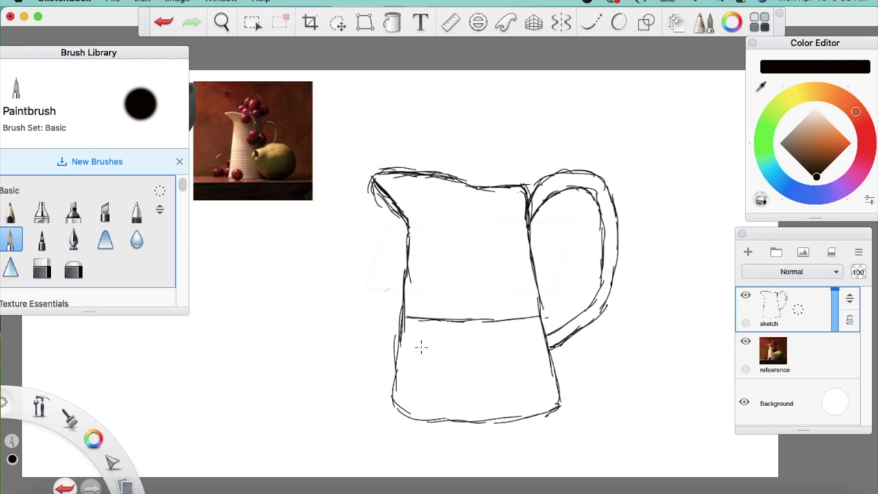
pyautogui.moveTo(400, 333); pyautogui.dragTo(543, 333)
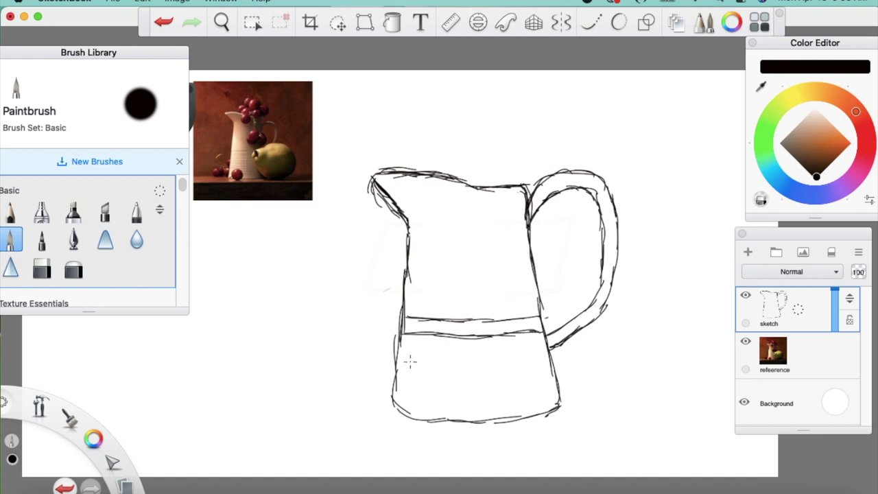
pyautogui.moveTo(404, 349); pyautogui.dragTo(548, 351)
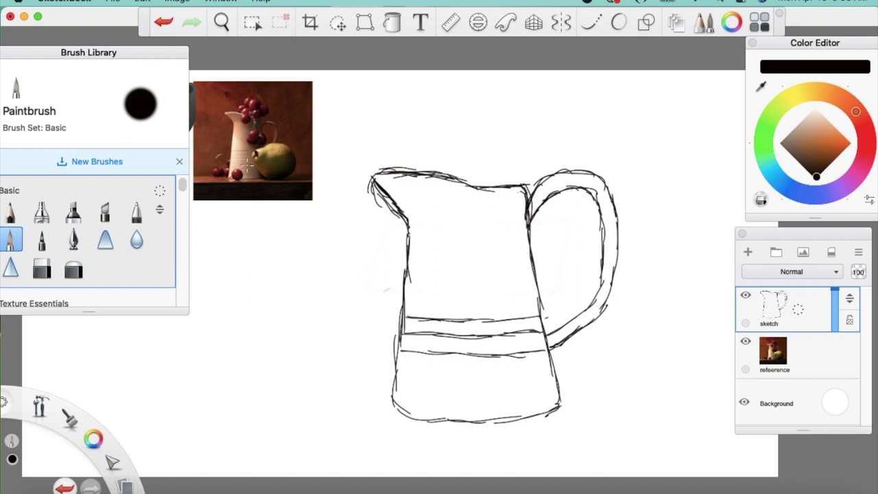
pyautogui.moveTo(399, 369); pyautogui.dragTo(552, 369)
pyautogui.moveTo(395, 386)
pyautogui.mouseDown()
pyautogui.moveTo(506, 393)
pyautogui.moveTo(505, 385)
pyautogui.moveTo(530, 390)
pyautogui.moveTo(549, 375)
pyautogui.mouseUp()
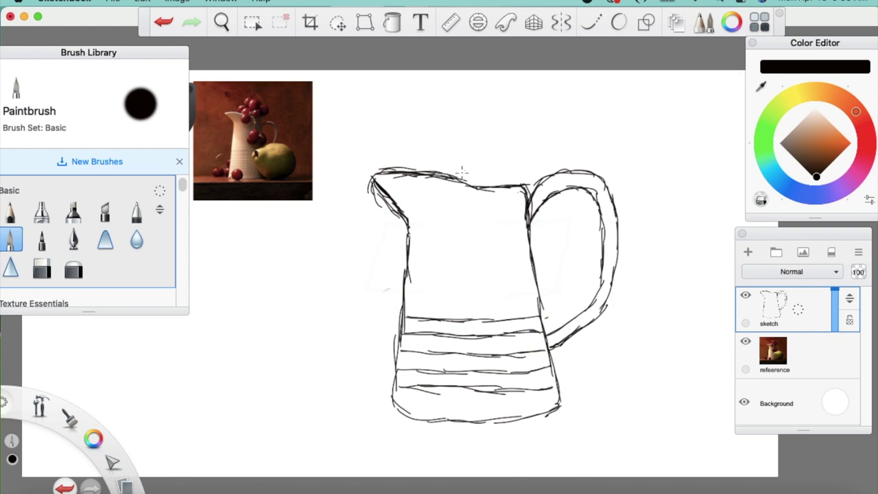
# - Sketch two stacked round cherries overlapping the middle of the pitcher's rim, with a short stem beside the upper one
pyautogui.moveTo(468, 181)
pyautogui.mouseDown()
pyautogui.moveTo(448, 184)
pyautogui.moveTo(456, 204)
pyautogui.moveTo(447, 215)
pyautogui.moveTo(473, 222)
pyautogui.moveTo(444, 197)
pyautogui.moveTo(470, 194)
pyautogui.moveTo(465, 183)
pyautogui.moveTo(462, 199)
pyautogui.moveTo(465, 191)
pyautogui.moveTo(479, 206)
pyautogui.moveTo(465, 219)
pyautogui.moveTo(480, 203)
pyautogui.moveTo(442, 198)
pyautogui.moveTo(472, 215)
pyautogui.mouseUp()
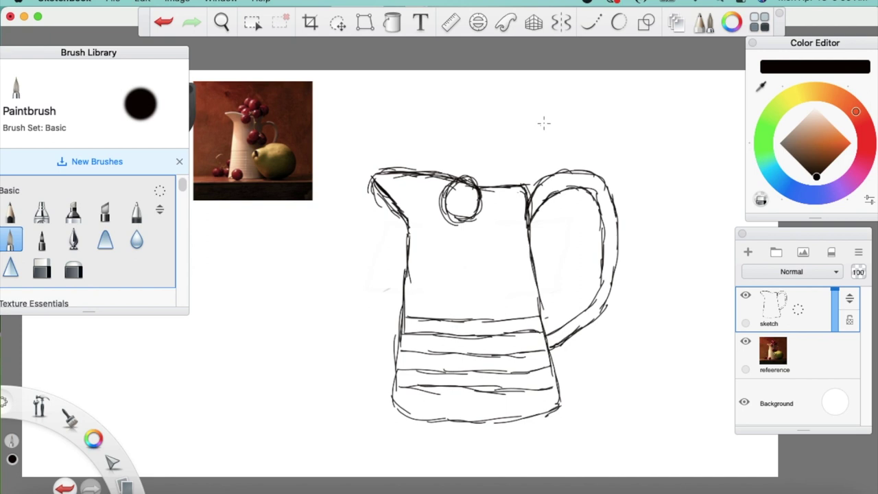
pyautogui.moveTo(476, 182); pyautogui.dragTo(483, 171)
pyautogui.press('super+z')
pyautogui.moveTo(482, 171); pyautogui.dragTo(470, 171)
pyautogui.moveTo(446, 174)
pyautogui.mouseDown()
pyautogui.moveTo(463, 148)
pyautogui.moveTo(443, 161)
pyautogui.moveTo(474, 150)
pyautogui.moveTo(461, 147)
pyautogui.moveTo(471, 160)
pyautogui.moveTo(477, 152)
pyautogui.moveTo(456, 147)
pyautogui.moveTo(443, 183)
pyautogui.mouseUp()
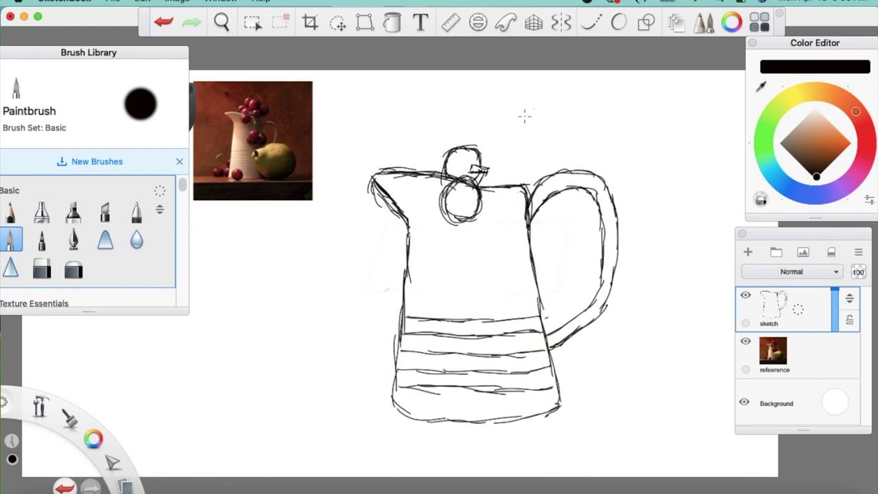
# - Add five more overlapping round cherries around the first two to fill out the cluster above the rim
pyautogui.moveTo(483, 161)
pyautogui.mouseDown()
pyautogui.moveTo(466, 135)
pyautogui.moveTo(508, 121)
pyautogui.moveTo(518, 146)
pyautogui.moveTo(489, 163)
pyautogui.moveTo(522, 143)
pyautogui.moveTo(519, 127)
pyautogui.moveTo(516, 152)
pyautogui.moveTo(488, 186)
pyautogui.moveTo(515, 190)
pyautogui.moveTo(497, 159)
pyautogui.moveTo(514, 156)
pyautogui.moveTo(520, 168)
pyautogui.moveTo(521, 182)
pyautogui.moveTo(505, 197)
pyautogui.moveTo(493, 188)
pyautogui.moveTo(519, 189)
pyautogui.moveTo(521, 164)
pyautogui.moveTo(532, 179)
pyautogui.mouseUp()
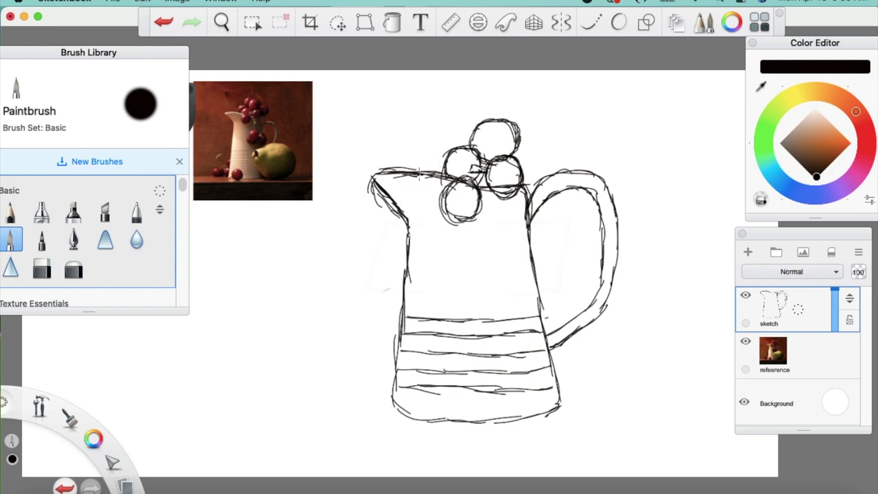
pyautogui.moveTo(430, 177)
pyautogui.mouseDown()
pyautogui.moveTo(427, 146)
pyautogui.moveTo(447, 137)
pyautogui.moveTo(436, 138)
pyautogui.moveTo(458, 142)
pyautogui.moveTo(437, 137)
pyautogui.moveTo(425, 175)
pyautogui.mouseUp()
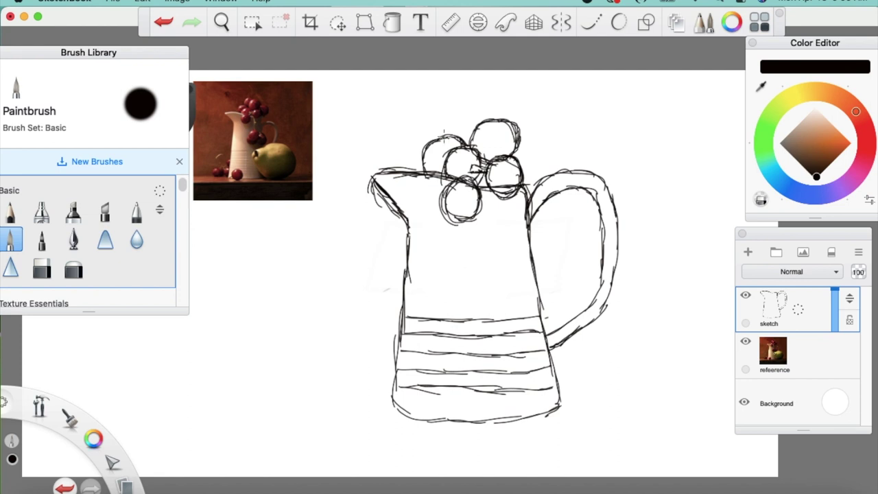
pyautogui.moveTo(440, 129)
pyautogui.mouseDown()
pyautogui.moveTo(444, 114)
pyautogui.moveTo(476, 107)
pyautogui.moveTo(485, 118)
pyautogui.moveTo(442, 124)
pyautogui.moveTo(439, 137)
pyautogui.moveTo(474, 110)
pyautogui.mouseUp()
pyautogui.moveTo(519, 127)
pyautogui.mouseDown()
pyautogui.moveTo(539, 132)
pyautogui.moveTo(542, 141)
pyautogui.moveTo(522, 130)
pyautogui.moveTo(546, 151)
pyautogui.moveTo(537, 175)
pyautogui.moveTo(520, 171)
pyautogui.moveTo(540, 170)
pyautogui.moveTo(547, 137)
pyautogui.moveTo(527, 126)
pyautogui.moveTo(545, 142)
pyautogui.moveTo(545, 169)
pyautogui.moveTo(538, 165)
pyautogui.mouseUp()
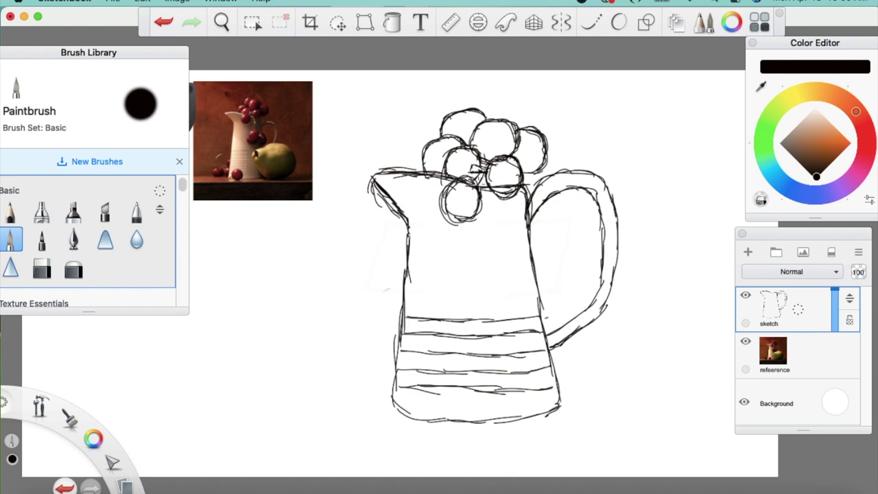
# - Draw a long stem hanging from the cluster down the pitcher's front, ending in three overlapping cherries
pyautogui.moveTo(473, 171)
pyautogui.mouseDown()
pyautogui.moveTo(478, 195)
pyautogui.moveTo(483, 179)
pyautogui.moveTo(498, 203)
pyautogui.moveTo(490, 206)
pyautogui.moveTo(493, 263)
pyautogui.moveTo(496, 210)
pyautogui.mouseUp()
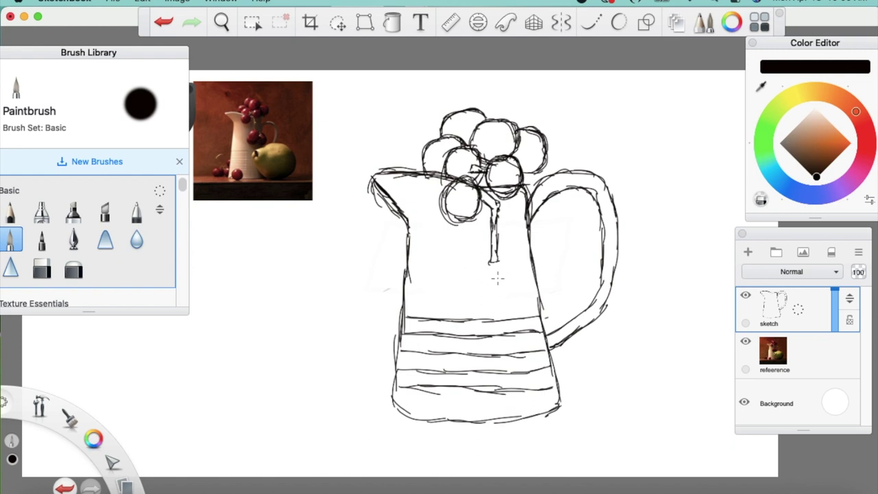
pyautogui.moveTo(477, 280)
pyautogui.mouseDown()
pyautogui.moveTo(475, 301)
pyautogui.moveTo(490, 302)
pyautogui.mouseUp()
pyautogui.moveTo(482, 262)
pyautogui.mouseDown()
pyautogui.moveTo(472, 295)
pyautogui.moveTo(485, 303)
pyautogui.mouseUp()
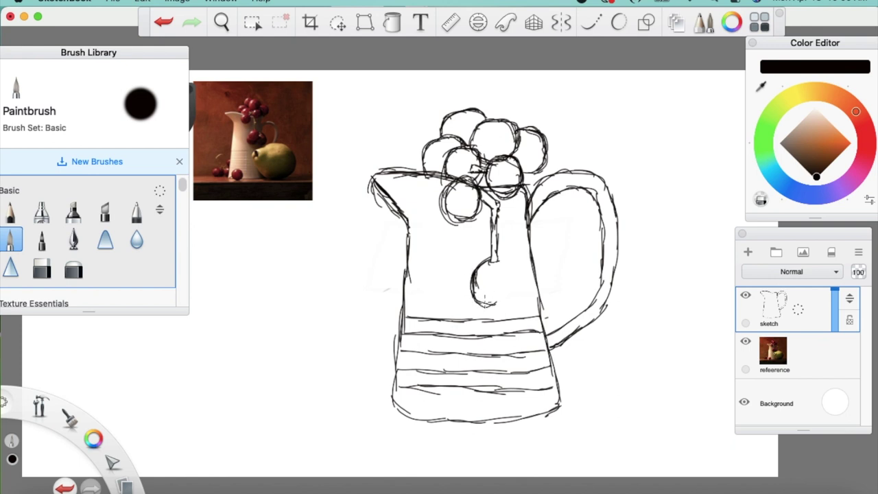
pyautogui.moveTo(493, 257)
pyautogui.mouseDown()
pyautogui.moveTo(513, 287)
pyautogui.moveTo(508, 304)
pyautogui.moveTo(488, 307)
pyautogui.mouseUp()
pyautogui.moveTo(474, 275)
pyautogui.mouseDown()
pyautogui.moveTo(469, 310)
pyautogui.moveTo(486, 309)
pyautogui.moveTo(463, 280)
pyautogui.mouseUp()
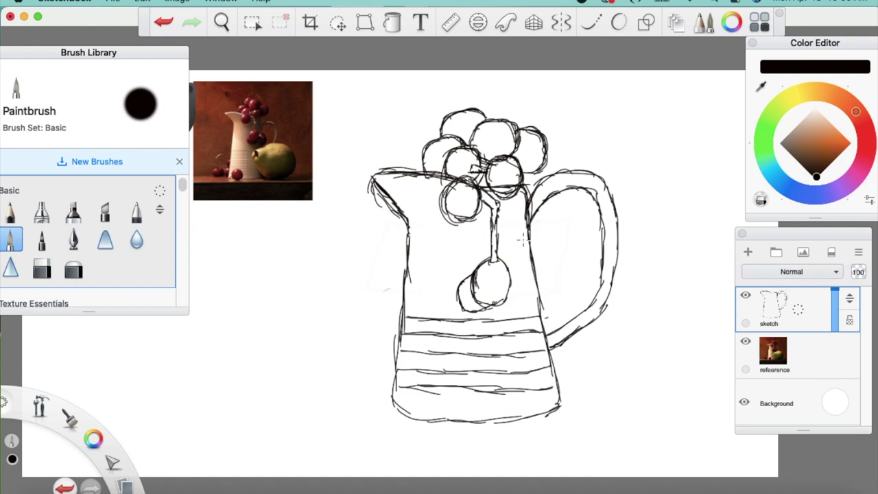
pyautogui.moveTo(496, 307)
pyautogui.mouseDown()
pyautogui.moveTo(471, 313)
pyautogui.moveTo(512, 298)
pyautogui.moveTo(494, 305)
pyautogui.moveTo(528, 299)
pyautogui.mouseUp()
pyautogui.moveTo(500, 260)
pyautogui.mouseDown()
pyautogui.moveTo(515, 254)
pyautogui.moveTo(534, 301)
pyautogui.mouseUp()
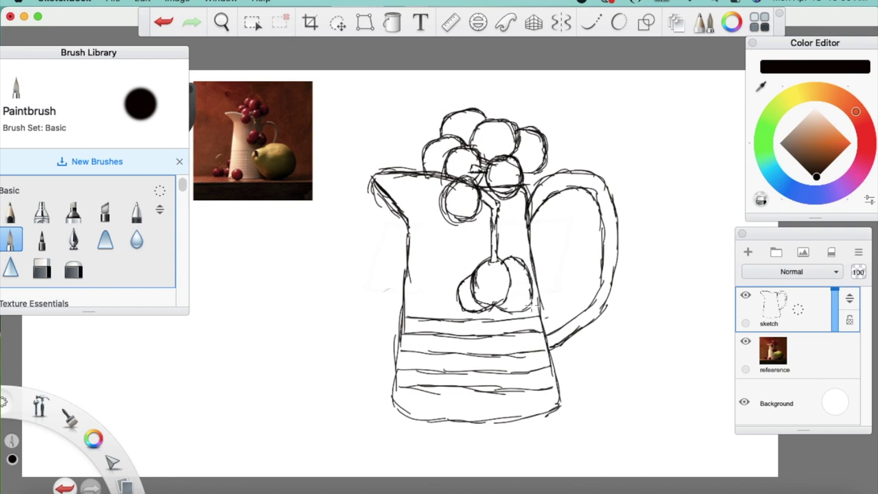
pyautogui.moveTo(510, 259)
pyautogui.mouseDown()
pyautogui.moveTo(499, 248)
pyautogui.moveTo(521, 244)
pyautogui.mouseUp()
# - Draw a circle for the pear's neck over the pitcher's lower right edge and erase the pitcher lines inside it
pyautogui.moveTo(527, 329)
pyautogui.mouseDown()
pyautogui.moveTo(513, 336)
pyautogui.moveTo(521, 327)
pyautogui.moveTo(527, 338)
pyautogui.mouseUp()
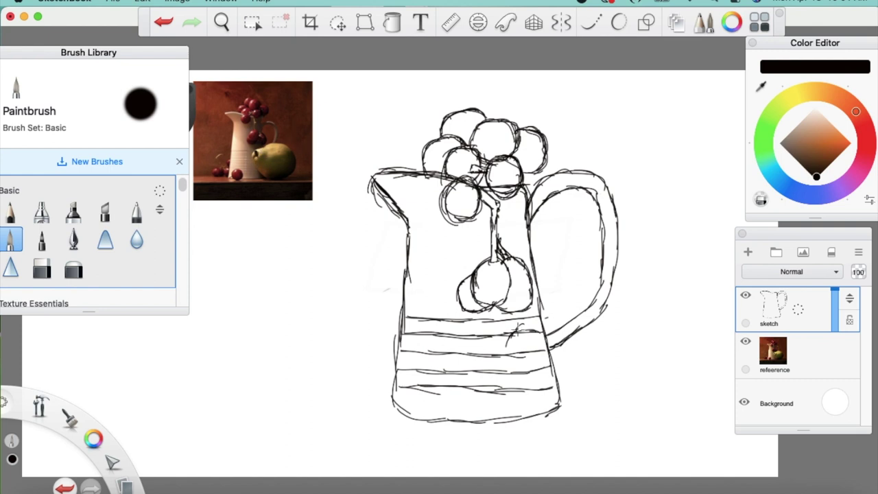
pyautogui.moveTo(515, 327)
pyautogui.mouseDown()
pyautogui.moveTo(506, 348)
pyautogui.moveTo(514, 329)
pyautogui.moveTo(512, 370)
pyautogui.moveTo(508, 363)
pyautogui.moveTo(523, 375)
pyautogui.moveTo(509, 371)
pyautogui.moveTo(527, 365)
pyautogui.moveTo(527, 373)
pyautogui.moveTo(531, 327)
pyautogui.moveTo(523, 322)
pyautogui.moveTo(552, 345)
pyautogui.mouseUp()
pyautogui.moveTo(508, 364)
pyautogui.mouseDown()
pyautogui.moveTo(521, 374)
pyautogui.moveTo(556, 353)
pyautogui.moveTo(548, 367)
pyautogui.moveTo(545, 327)
pyautogui.moveTo(544, 362)
pyautogui.mouseUp()
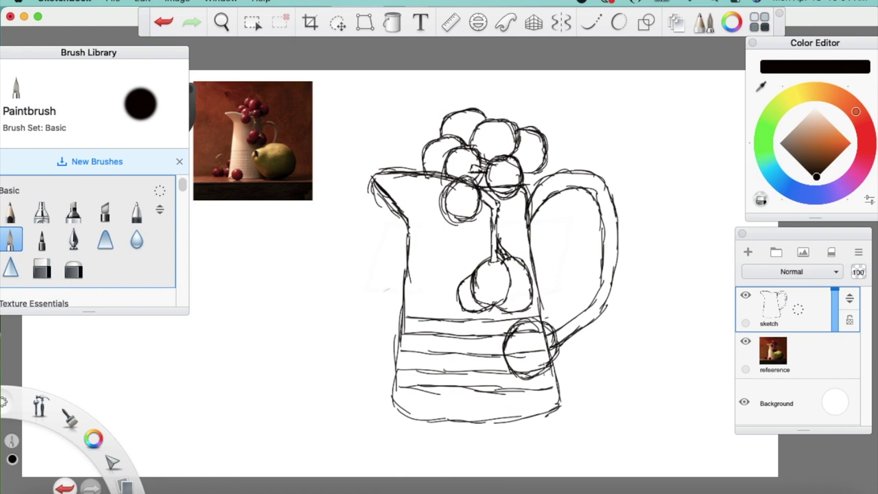
pyautogui.click(42, 267)
pyautogui.moveTo(528, 350)
pyautogui.mouseDown()
pyautogui.moveTo(515, 358)
pyautogui.moveTo(511, 351)
pyautogui.moveTo(534, 330)
pyautogui.moveTo(545, 349)
pyautogui.moveTo(553, 340)
pyautogui.moveTo(537, 328)
pyautogui.moveTo(511, 349)
pyautogui.mouseUp()
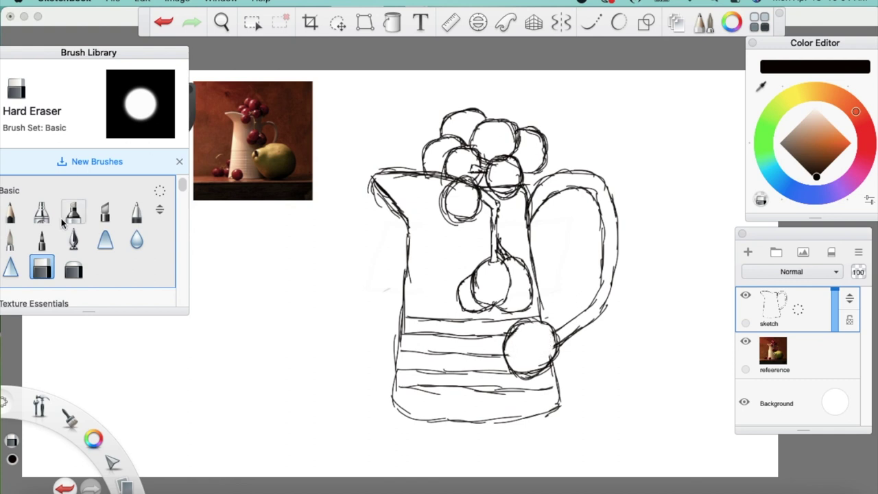
# - Sketch the pear's large round body with the Paintbrush, extending from the neck circle across the base of the handle
pyautogui.click(10, 213)
pyautogui.click(10, 240)
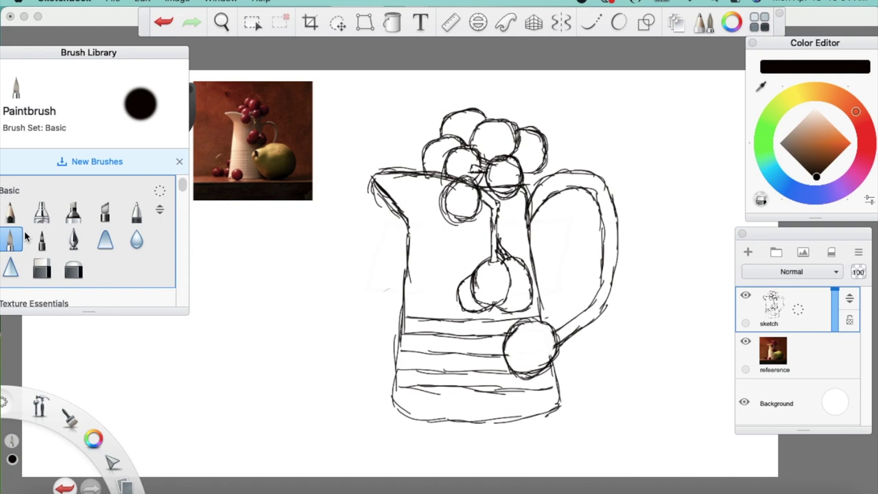
pyautogui.moveTo(542, 321)
pyautogui.mouseDown()
pyautogui.moveTo(575, 302)
pyautogui.moveTo(606, 302)
pyautogui.moveTo(614, 288)
pyautogui.moveTo(559, 319)
pyautogui.moveTo(622, 293)
pyautogui.moveTo(608, 312)
pyautogui.mouseUp()
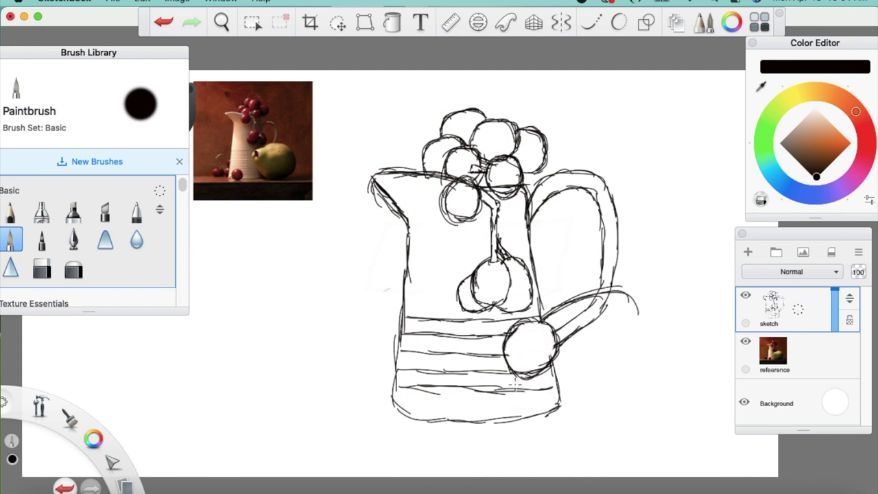
pyautogui.moveTo(522, 380)
pyautogui.mouseDown()
pyautogui.moveTo(562, 424)
pyautogui.moveTo(568, 409)
pyautogui.moveTo(575, 421)
pyautogui.moveTo(607, 412)
pyautogui.mouseUp()
pyautogui.moveTo(541, 398)
pyautogui.mouseDown()
pyautogui.moveTo(589, 422)
pyautogui.moveTo(615, 420)
pyautogui.mouseUp()
pyautogui.moveTo(556, 413); pyautogui.dragTo(626, 413)
pyautogui.moveTo(522, 381)
pyautogui.mouseDown()
pyautogui.moveTo(575, 418)
pyautogui.moveTo(632, 411)
pyautogui.moveTo(652, 401)
pyautogui.moveTo(669, 353)
pyautogui.moveTo(663, 317)
pyautogui.moveTo(620, 294)
pyautogui.moveTo(658, 332)
pyautogui.mouseUp()
pyautogui.moveTo(638, 304); pyautogui.dragTo(662, 338)
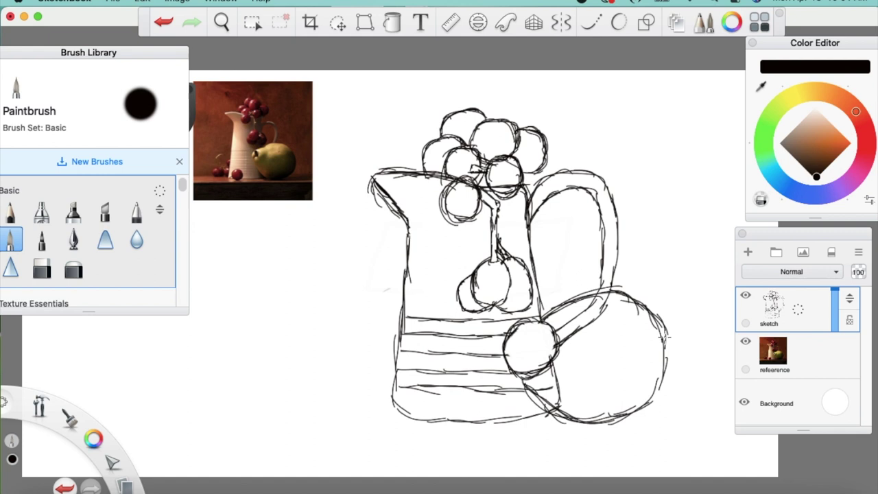
# - Erase the pitcher, handle and neck lines inside the pear, and draw the dark stem detail on its neck
pyautogui.click(41, 268)
pyautogui.moveTo(567, 402)
pyautogui.mouseDown()
pyautogui.moveTo(549, 384)
pyautogui.moveTo(553, 392)
pyautogui.moveTo(537, 390)
pyautogui.mouseUp()
pyautogui.moveTo(560, 346)
pyautogui.mouseDown()
pyautogui.moveTo(572, 330)
pyautogui.moveTo(595, 323)
pyautogui.moveTo(583, 314)
pyautogui.moveTo(591, 304)
pyautogui.mouseUp()
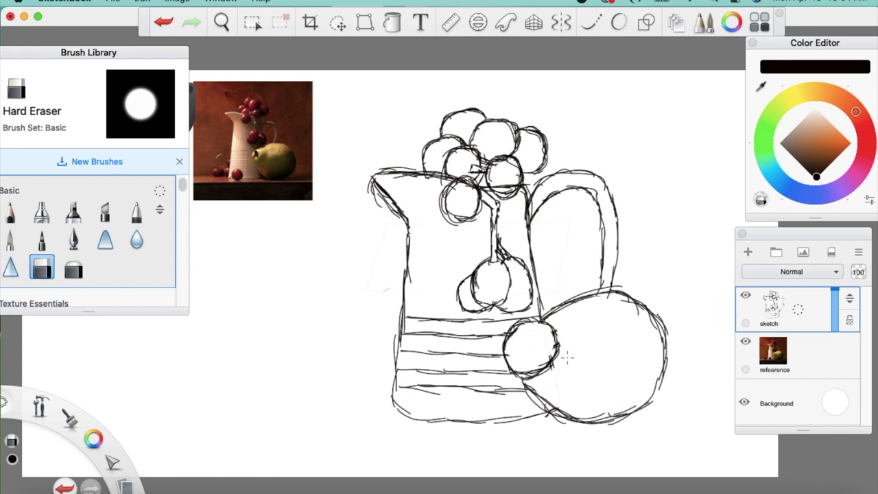
pyautogui.moveTo(565, 339)
pyautogui.mouseDown()
pyautogui.moveTo(542, 358)
pyautogui.moveTo(566, 354)
pyautogui.mouseUp()
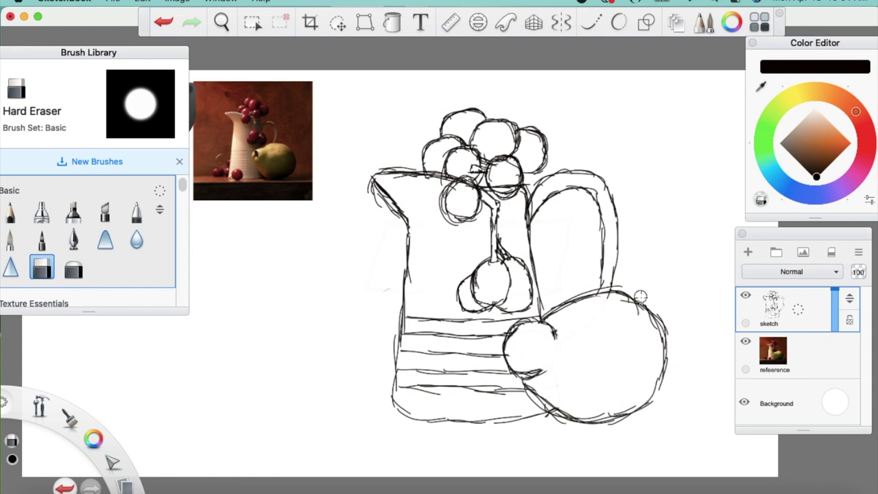
pyautogui.click(10, 240)
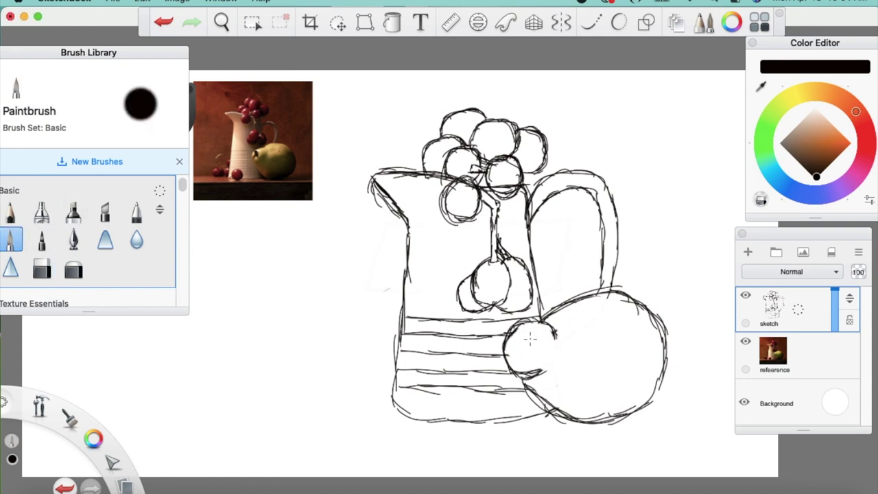
pyautogui.moveTo(529, 338)
pyautogui.mouseDown()
pyautogui.moveTo(533, 329)
pyautogui.moveTo(511, 317)
pyautogui.moveTo(504, 336)
pyautogui.moveTo(520, 330)
pyautogui.moveTo(517, 321)
pyautogui.moveTo(517, 342)
pyautogui.moveTo(528, 336)
pyautogui.moveTo(511, 355)
pyautogui.moveTo(529, 346)
pyautogui.moveTo(534, 331)
pyautogui.moveTo(526, 335)
pyautogui.moveTo(539, 323)
pyautogui.moveTo(555, 336)
pyautogui.mouseUp()
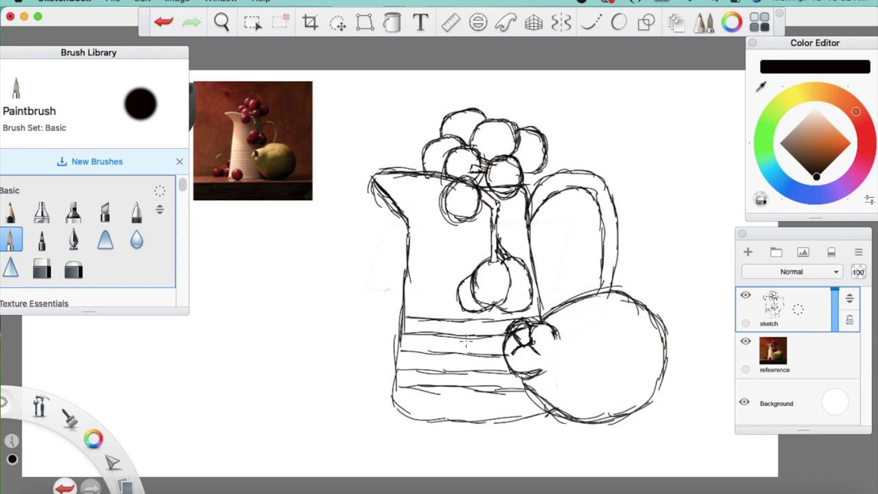
# - Draw a cherry in front of the pitcher's lower left corner, erase the pitcher lines inside it, and add a short stem
pyautogui.moveTo(411, 397)
pyautogui.mouseDown()
pyautogui.moveTo(403, 433)
pyautogui.moveTo(440, 440)
pyautogui.moveTo(461, 422)
pyautogui.moveTo(453, 397)
pyautogui.moveTo(408, 393)
pyautogui.moveTo(417, 439)
pyautogui.moveTo(439, 443)
pyautogui.moveTo(446, 388)
pyautogui.moveTo(412, 392)
pyautogui.moveTo(411, 415)
pyautogui.moveTo(442, 416)
pyautogui.mouseUp()
pyautogui.click(42, 267)
pyautogui.click(11, 240)
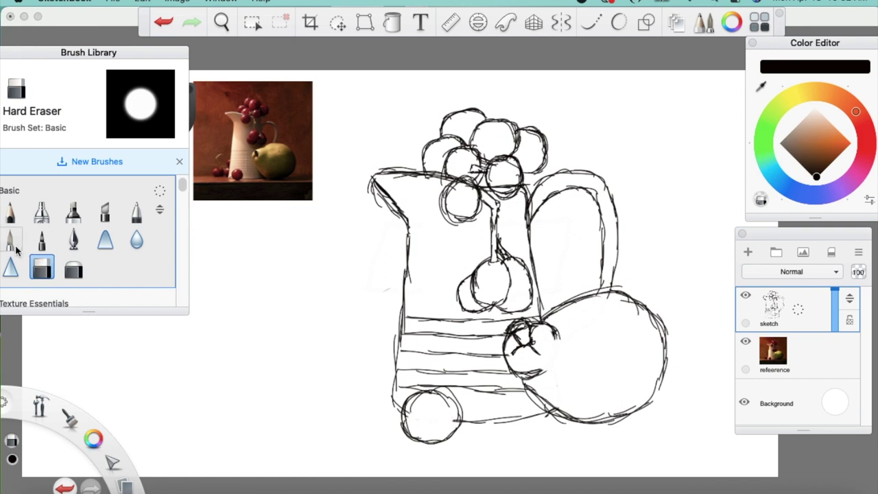
pyautogui.moveTo(403, 416)
pyautogui.mouseDown()
pyautogui.moveTo(371, 428)
pyautogui.moveTo(378, 435)
pyautogui.moveTo(405, 421)
pyautogui.mouseUp()
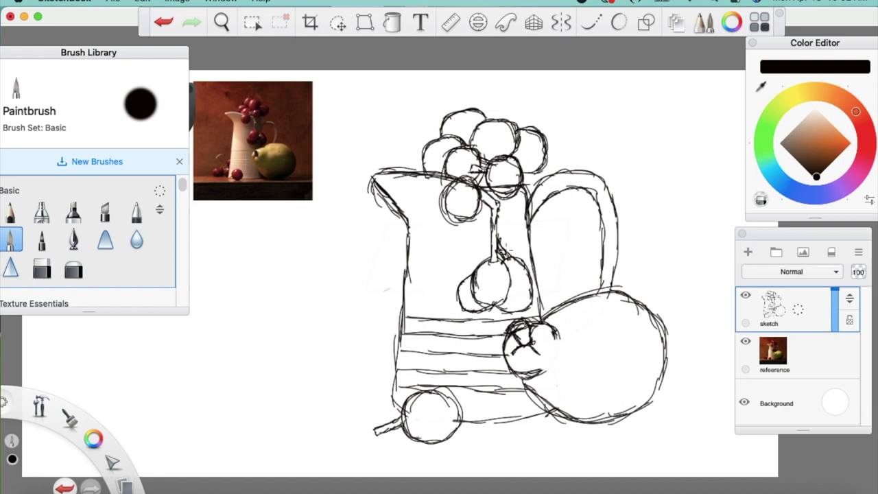
# - Sketch two overlapping cherries against the pitcher's lower left side and take the Hard Eraser for cleaning up overlaps
pyautogui.moveTo(393, 337)
pyautogui.mouseDown()
pyautogui.moveTo(375, 366)
pyautogui.moveTo(371, 357)
pyautogui.moveTo(383, 390)
pyautogui.moveTo(390, 382)
pyautogui.moveTo(371, 372)
pyautogui.moveTo(379, 337)
pyautogui.moveTo(369, 370)
pyautogui.moveTo(366, 354)
pyautogui.moveTo(384, 392)
pyautogui.moveTo(357, 394)
pyautogui.mouseUp()
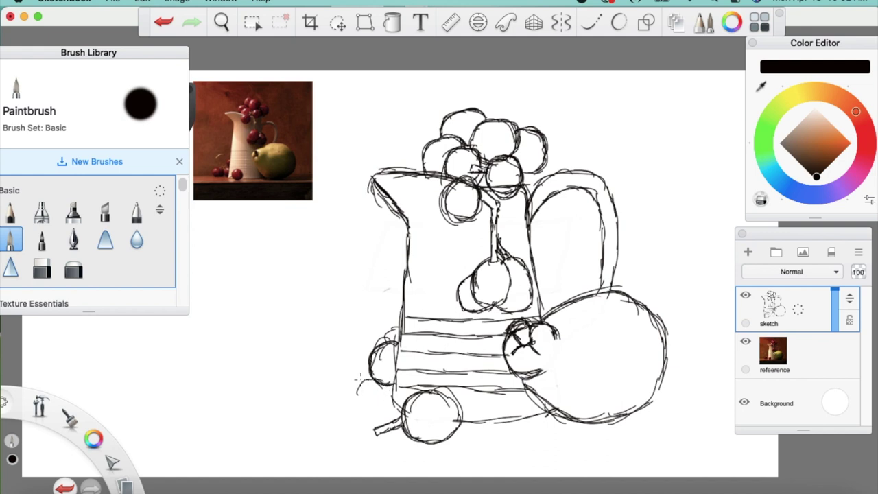
pyautogui.moveTo(363, 371)
pyautogui.mouseDown()
pyautogui.moveTo(356, 392)
pyautogui.moveTo(373, 409)
pyautogui.moveTo(395, 411)
pyautogui.moveTo(359, 391)
pyautogui.moveTo(372, 371)
pyautogui.moveTo(398, 371)
pyautogui.moveTo(377, 381)
pyautogui.mouseUp()
pyautogui.click(41, 268)
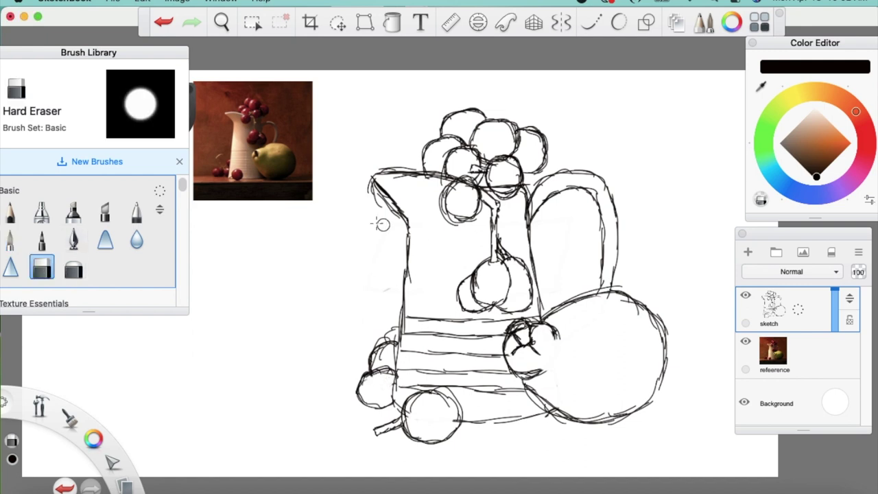
# - Draw a branching stem with the Paintbrush, rising from the lower left cherries and curving over at its upper end
pyautogui.click(11, 239)
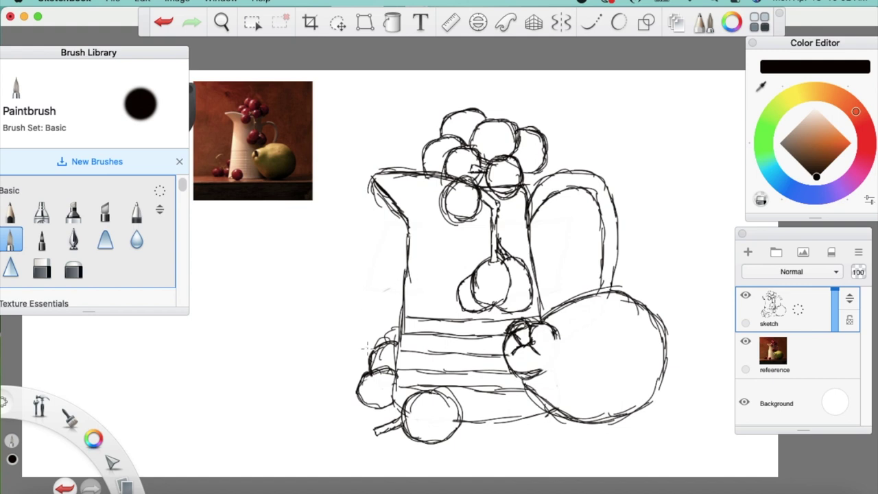
pyautogui.moveTo(361, 378); pyautogui.dragTo(353, 370)
pyautogui.moveTo(347, 365)
pyautogui.mouseDown()
pyautogui.moveTo(361, 374)
pyautogui.moveTo(347, 366)
pyautogui.mouseUp()
pyautogui.moveTo(347, 364)
pyautogui.mouseDown()
pyautogui.moveTo(332, 378)
pyautogui.moveTo(349, 354)
pyautogui.moveTo(332, 326)
pyautogui.moveTo(363, 310)
pyautogui.moveTo(337, 333)
pyautogui.moveTo(355, 360)
pyautogui.mouseUp()
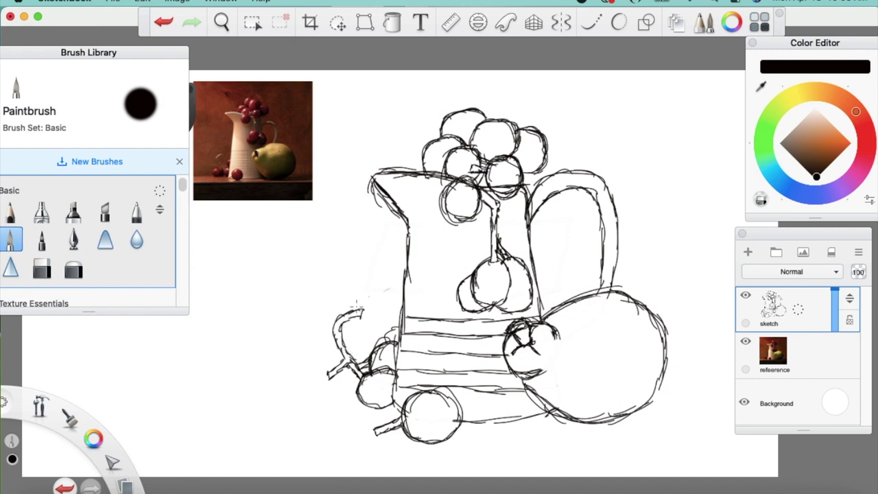
# - Add two more cherries beneath the branching stem, one at the far left and one tucked between its neighbours
pyautogui.moveTo(321, 372)
pyautogui.mouseDown()
pyautogui.moveTo(298, 378)
pyautogui.moveTo(288, 398)
pyautogui.moveTo(318, 414)
pyautogui.moveTo(330, 391)
pyautogui.moveTo(333, 378)
pyautogui.moveTo(301, 366)
pyautogui.moveTo(293, 391)
pyautogui.moveTo(339, 395)
pyautogui.moveTo(331, 375)
pyautogui.moveTo(301, 370)
pyautogui.moveTo(288, 411)
pyautogui.moveTo(325, 413)
pyautogui.mouseUp()
pyautogui.moveTo(341, 376); pyautogui.dragTo(329, 381)
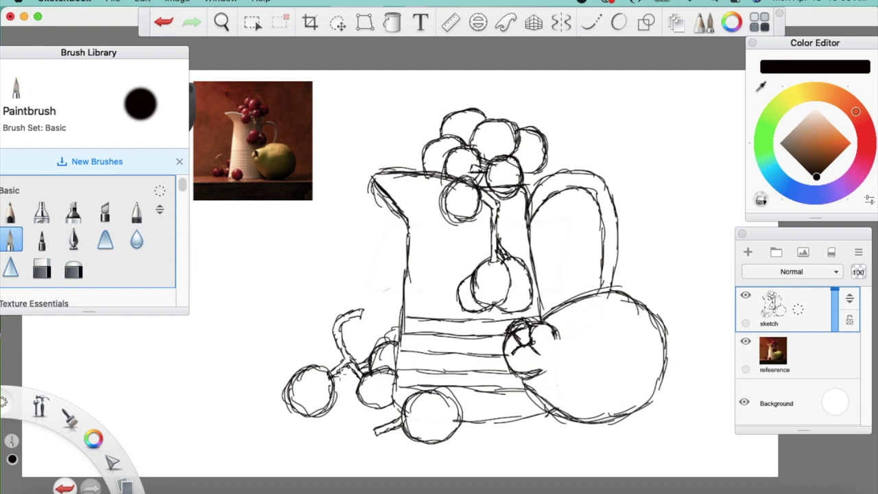
pyautogui.moveTo(349, 382)
pyautogui.mouseDown()
pyautogui.moveTo(356, 393)
pyautogui.moveTo(329, 415)
pyautogui.moveTo(341, 418)
pyautogui.moveTo(356, 405)
pyautogui.moveTo(356, 392)
pyautogui.moveTo(334, 377)
pyautogui.mouseUp()
pyautogui.moveTo(358, 394)
pyautogui.mouseDown()
pyautogui.moveTo(363, 411)
pyautogui.moveTo(382, 411)
pyautogui.mouseUp()
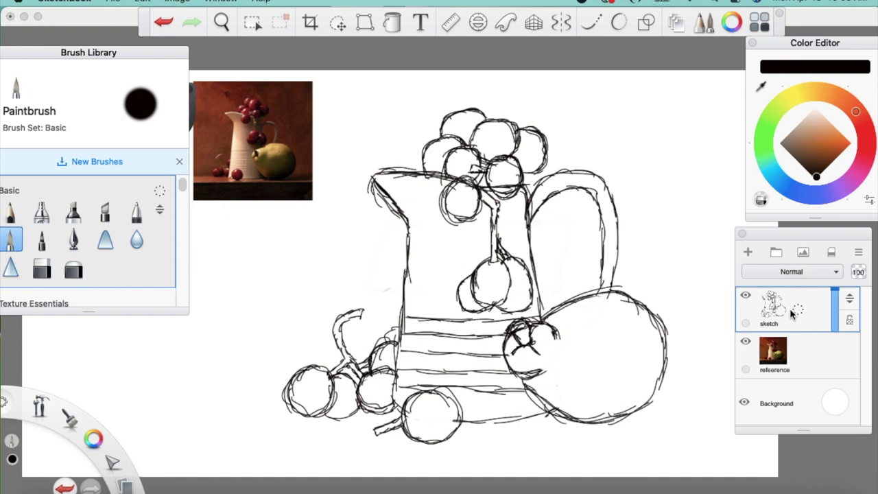
# - Scale the whole sketch down slightly and reposition it to leave more room beneath the objects
pyautogui.click(338, 22)
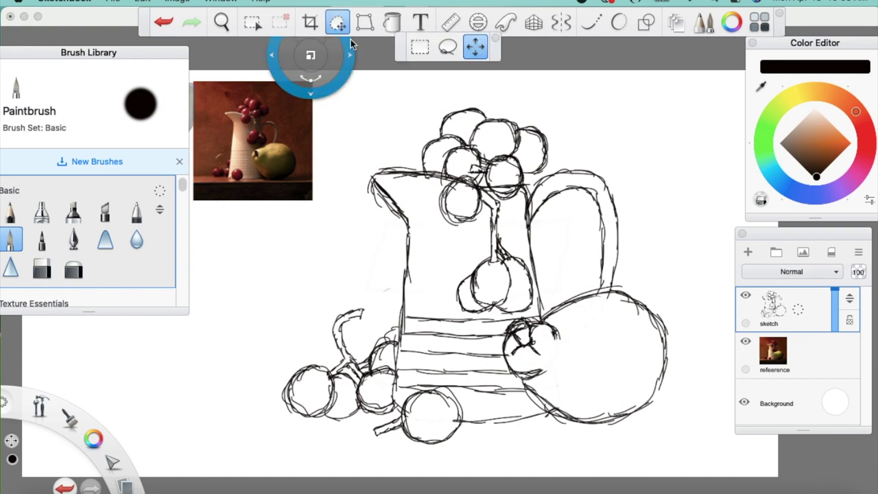
pyautogui.moveTo(542, 292)
pyautogui.mouseDown()
pyautogui.moveTo(520, 292)
pyautogui.moveTo(556, 304)
pyautogui.moveTo(541, 277)
pyautogui.mouseUp()
pyautogui.click(562, 192)
# - Draw the table's front edge with the Ruler as a straight, nearly horizontal line across the whole canvas below the objects
pyautogui.click(449, 29)
pyautogui.moveTo(564, 182); pyautogui.dragTo(684, 392)
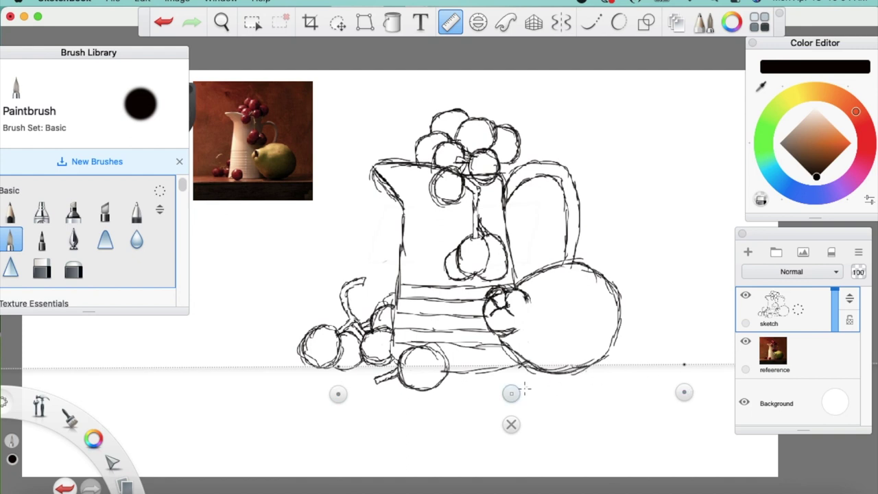
pyautogui.moveTo(511, 393); pyautogui.dragTo(481, 432)
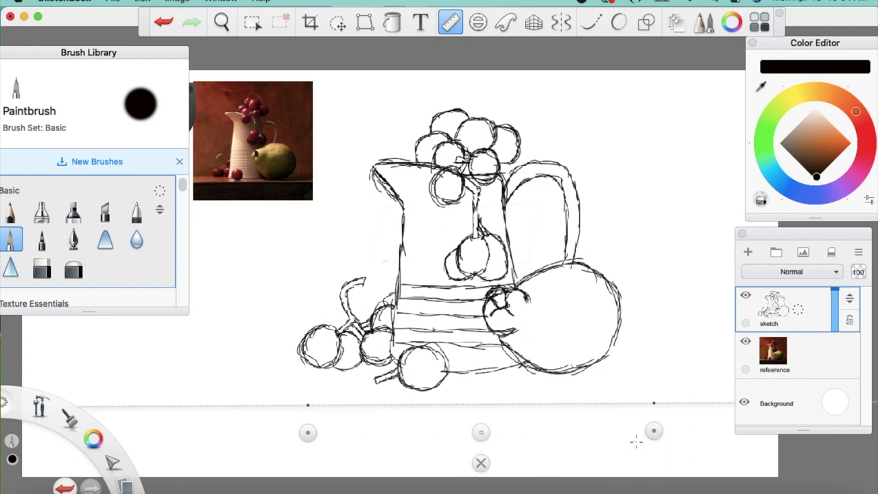
pyautogui.moveTo(654, 431); pyautogui.dragTo(653, 430)
pyautogui.press('space')
pyautogui.moveTo(457, 294); pyautogui.dragTo(420, 315)
pyautogui.press('space')
pyautogui.moveTo(481, 432); pyautogui.dragTo(484, 414)
pyautogui.moveTo(128, 389)
pyautogui.mouseDown()
pyautogui.moveTo(690, 384)
pyautogui.moveTo(115, 403)
pyautogui.mouseUp()
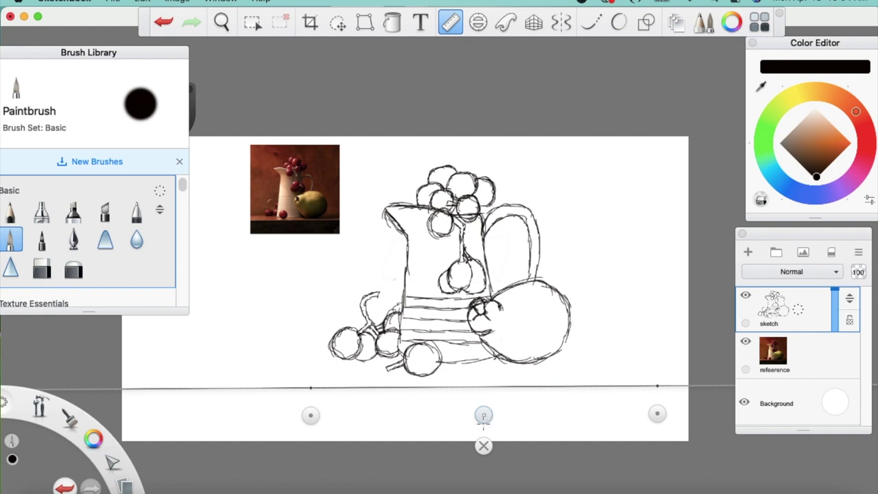
# - Draw the table's back edge along the Ruler on both sides of the still life, leaving out the part behind the objects
pyautogui.moveTo(483, 414)
pyautogui.mouseDown()
pyautogui.moveTo(480, 459)
pyautogui.moveTo(488, 381)
pyautogui.mouseUp()
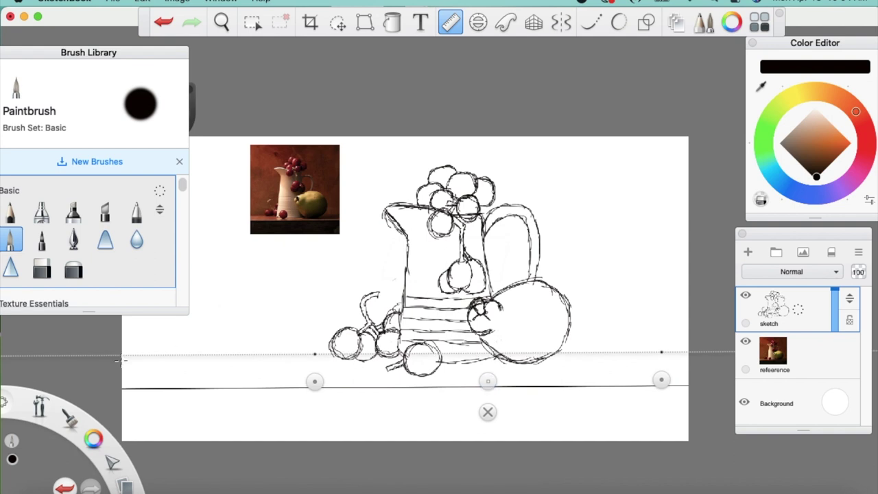
pyautogui.moveTo(118, 355); pyautogui.dragTo(271, 354)
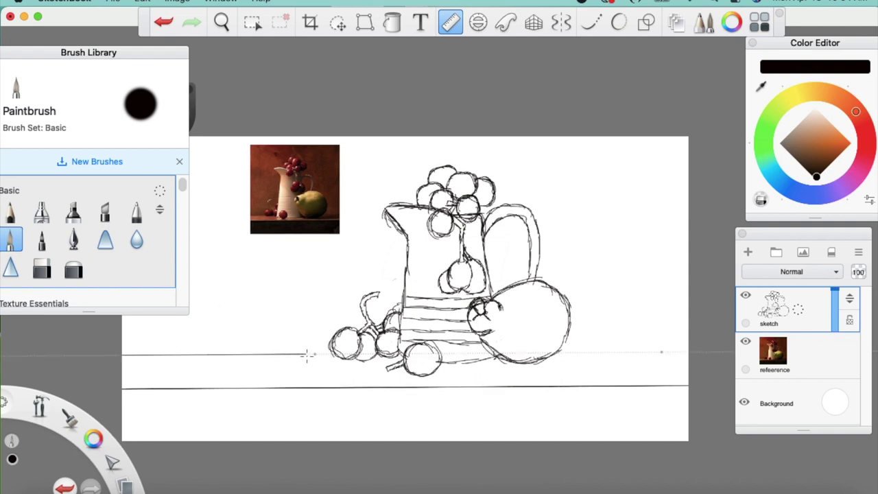
pyautogui.moveTo(322, 353); pyautogui.dragTo(329, 354)
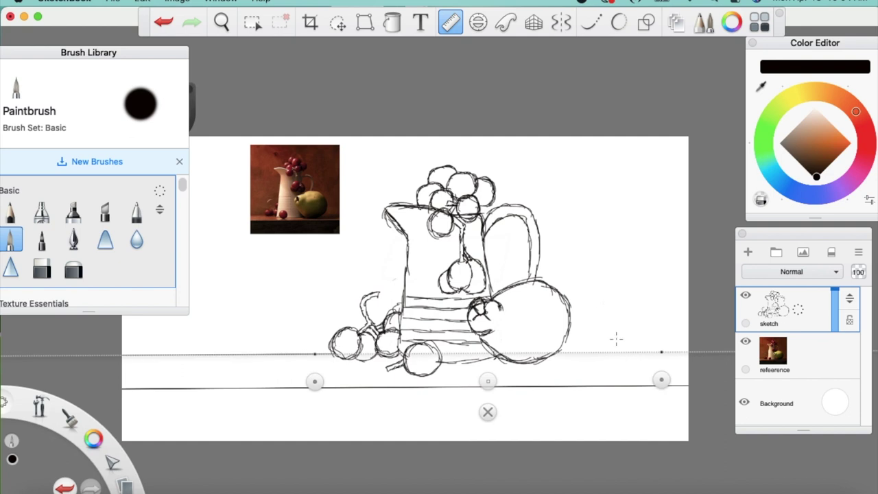
pyautogui.moveTo(561, 355); pyautogui.dragTo(713, 354)
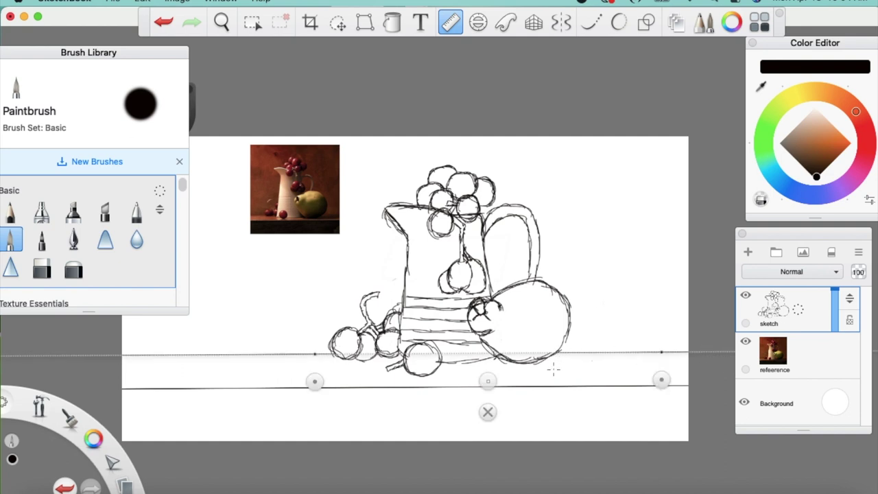
pyautogui.click(487, 411)
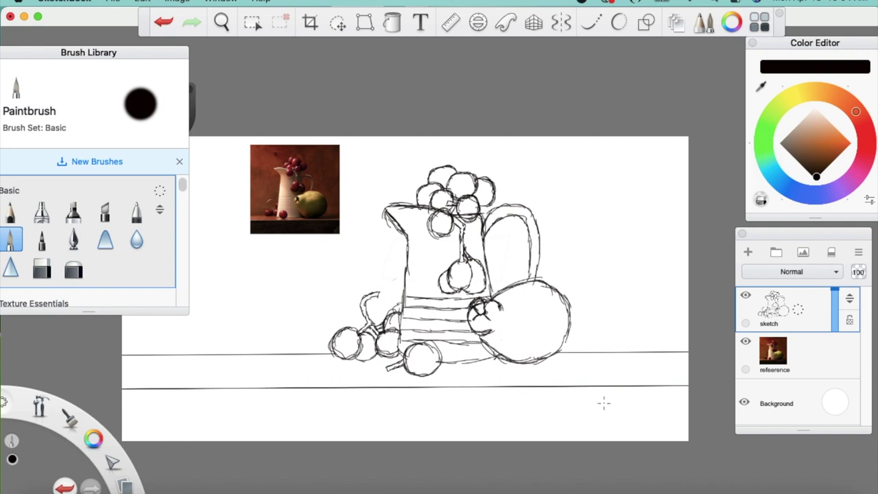
# - Add a new layer directly above the reference image layer and name it background
pyautogui.press('space')
pyautogui.moveTo(468, 269); pyautogui.dragTo(556, 241)
pyautogui.press('space')
pyautogui.moveTo(539, 279)
pyautogui.mouseDown()
pyautogui.moveTo(562, 294)
pyautogui.moveTo(616, 286)
pyautogui.mouseUp()
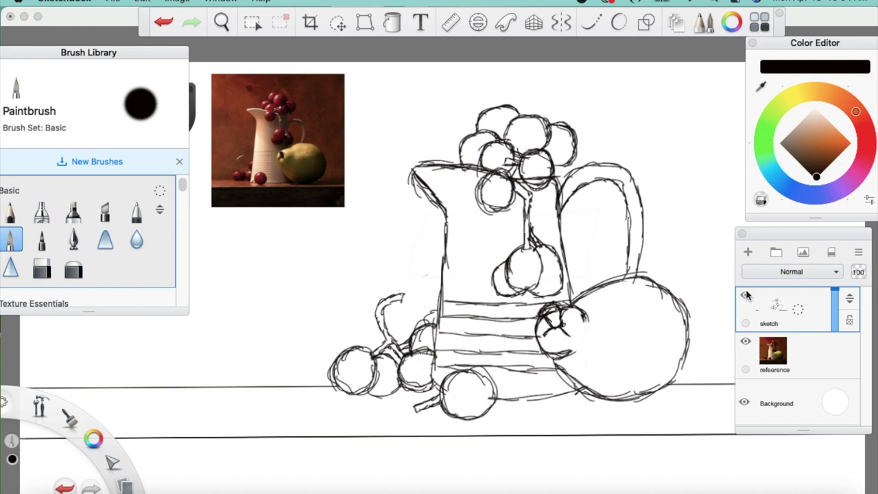
pyautogui.click(810, 376)
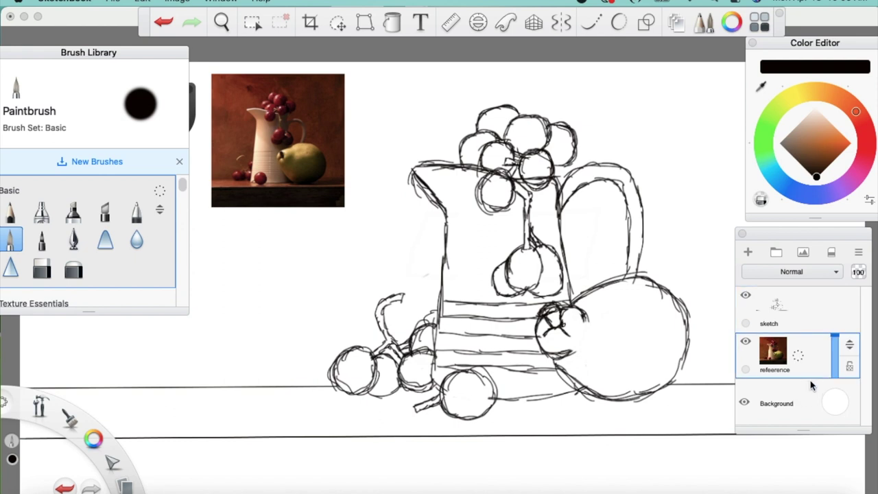
pyautogui.click(748, 252)
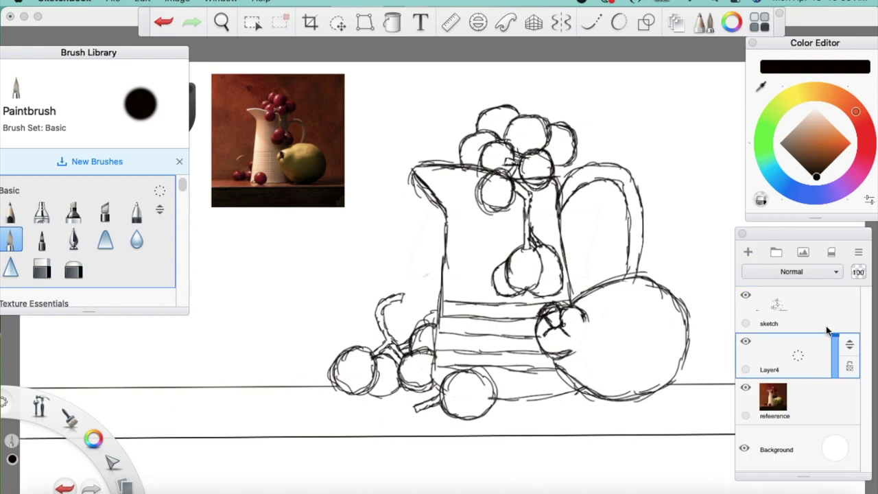
pyautogui.moveTo(797, 354); pyautogui.dragTo(838, 362)
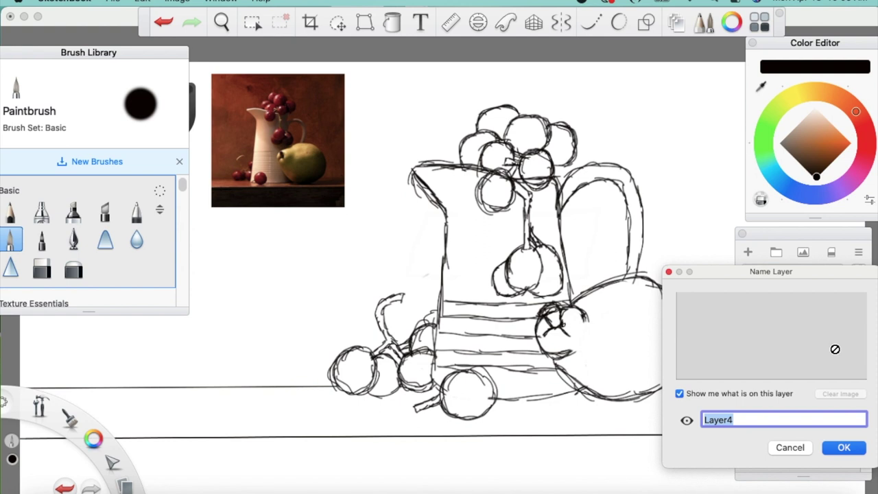
pyautogui.write('background')
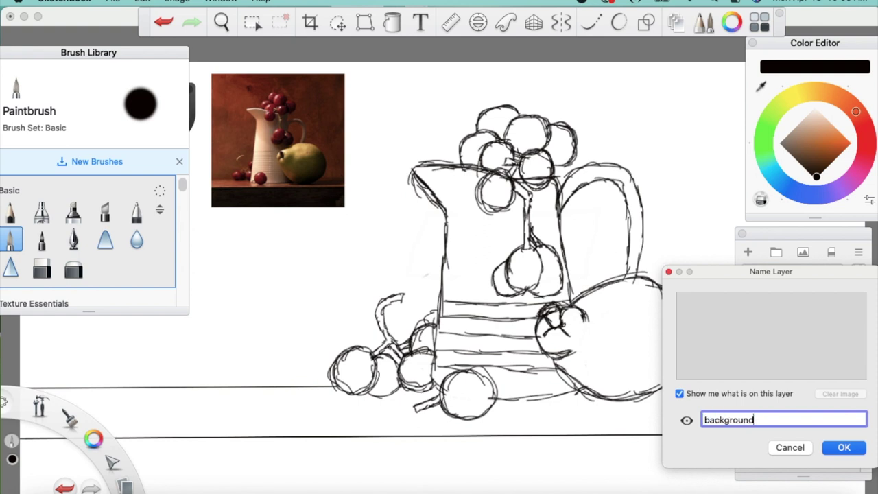
pyautogui.press('Return')
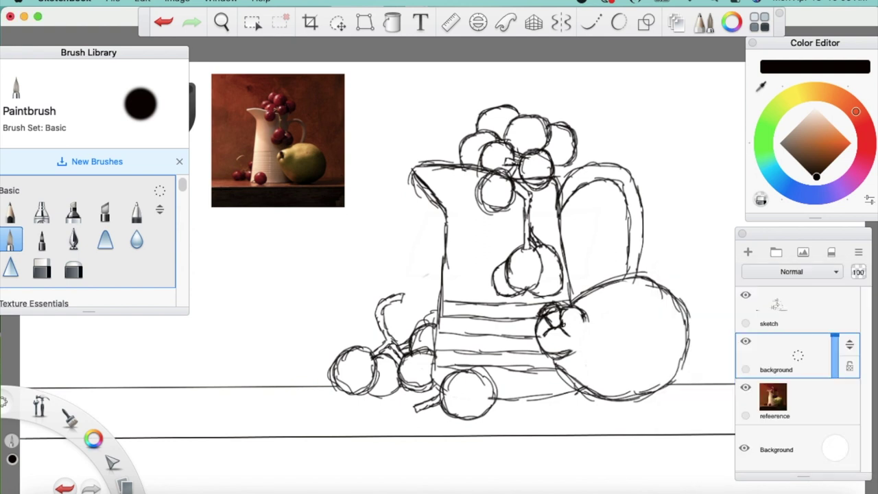
# - Fill the background layer with a solid neutral mid-grey
pyautogui.moveTo(794, 142); pyautogui.dragTo(756, 137)
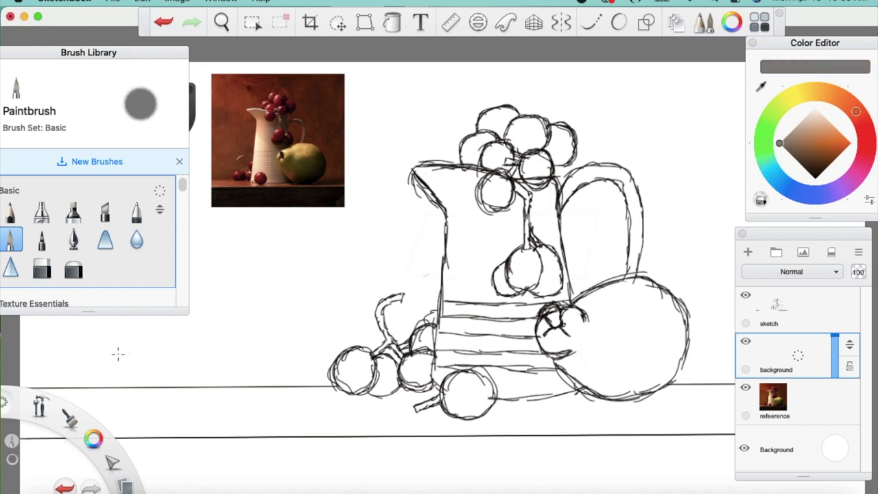
pyautogui.click(391, 24)
pyautogui.click(704, 205)
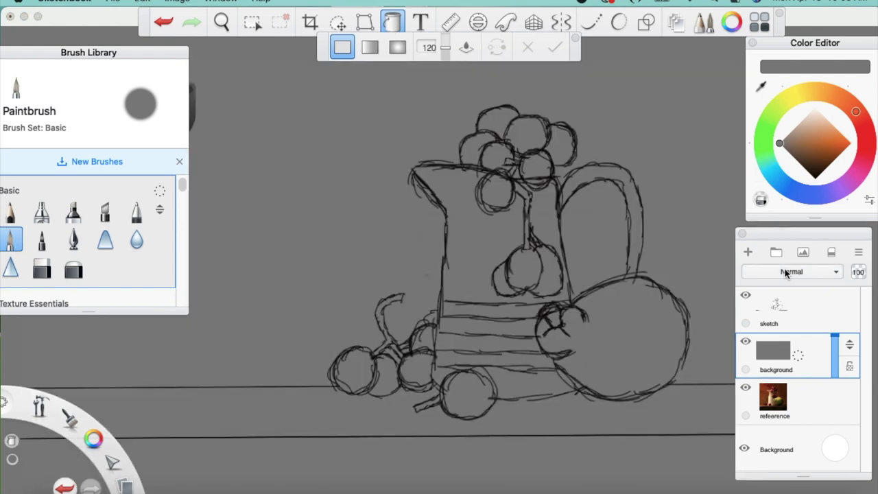
# - Move the reference layer above the background layer and lower the sketch layer's opacity to about 57
pyautogui.click(825, 405)
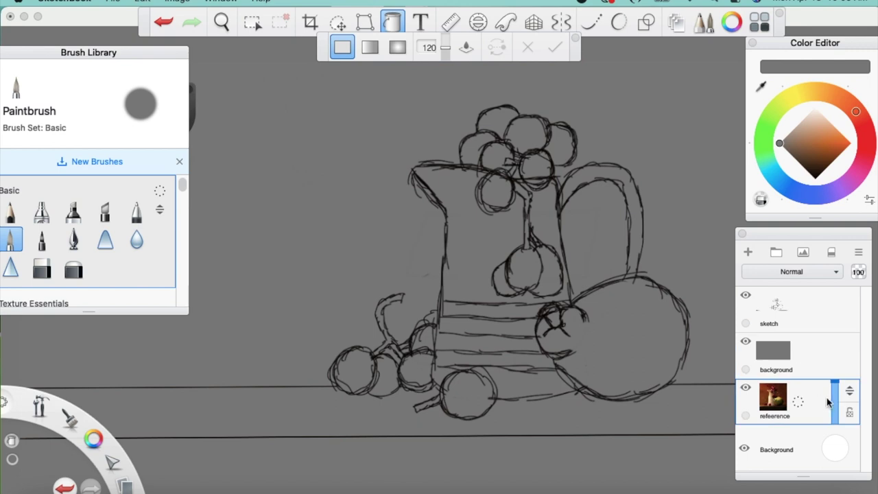
pyautogui.moveTo(849, 395); pyautogui.dragTo(850, 343)
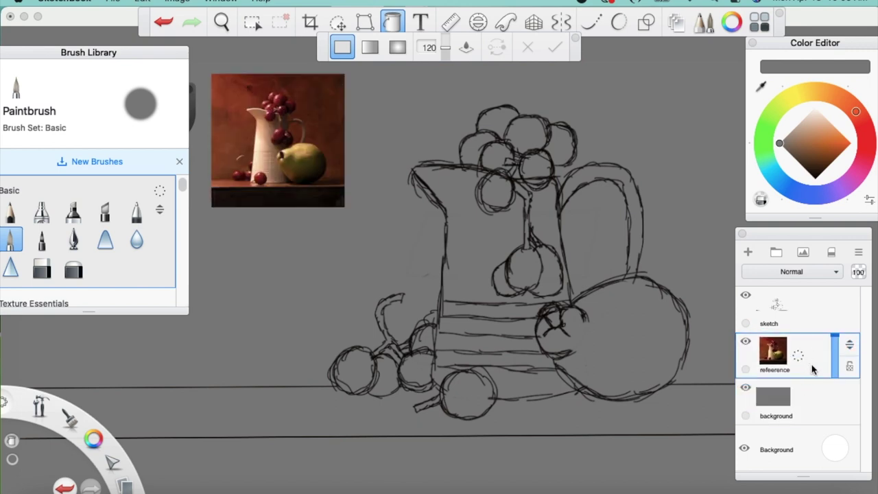
pyautogui.click(788, 320)
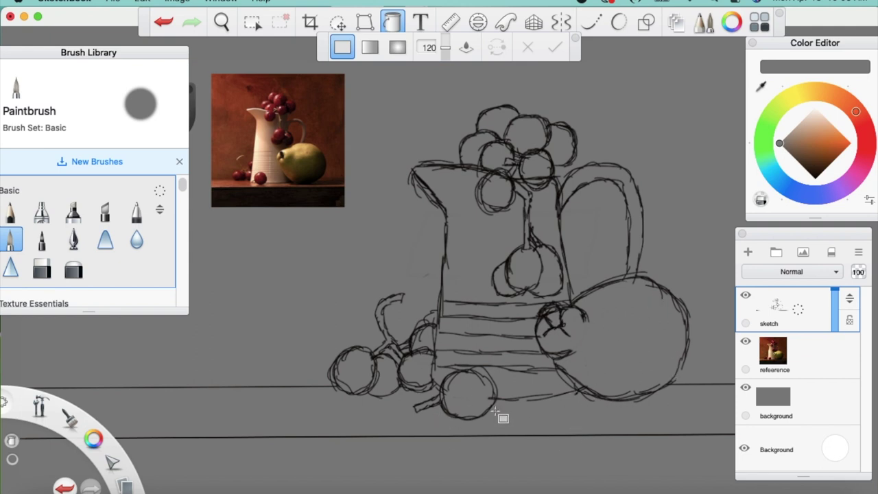
pyautogui.moveTo(834, 295); pyautogui.dragTo(834, 308)
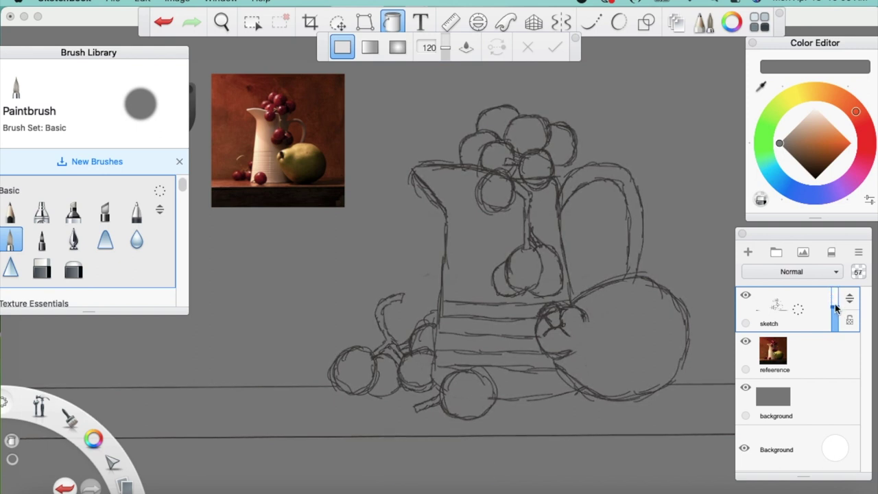
# - Add a new layer between the reference and sketch layers and name it colors
pyautogui.click(809, 347)
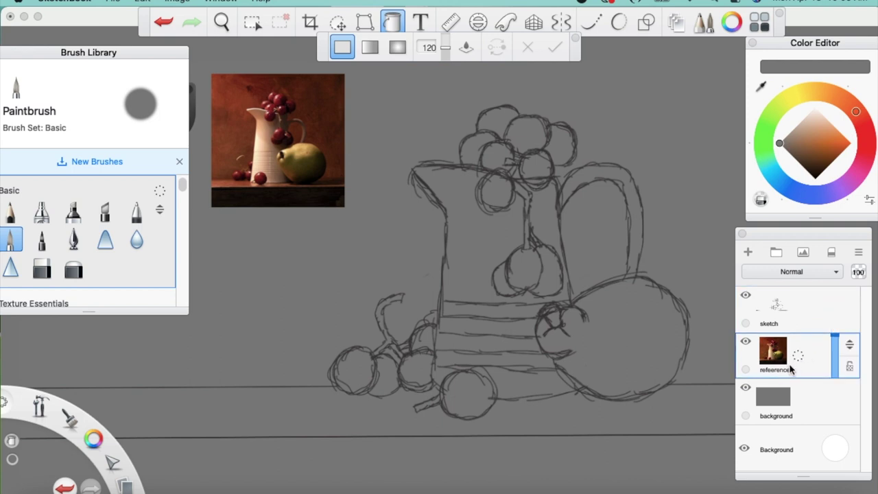
pyautogui.click(748, 252)
pyautogui.moveTo(801, 356); pyautogui.dragTo(834, 357)
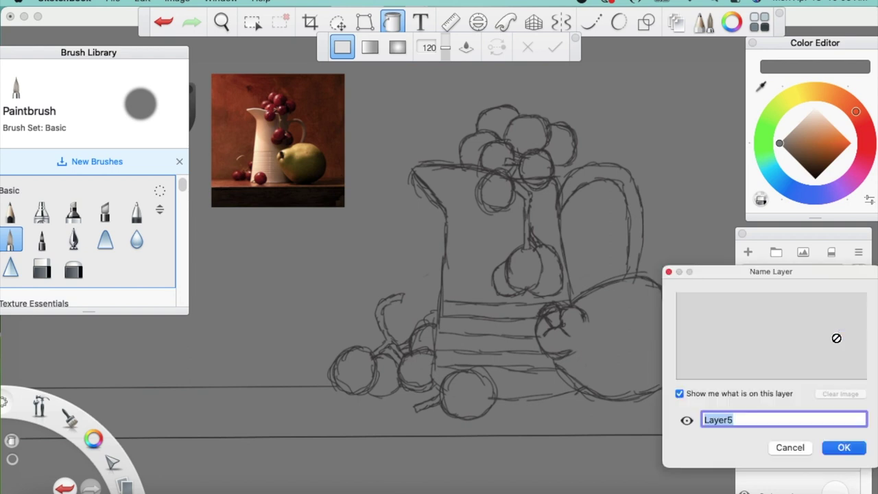
pyautogui.write('colors')
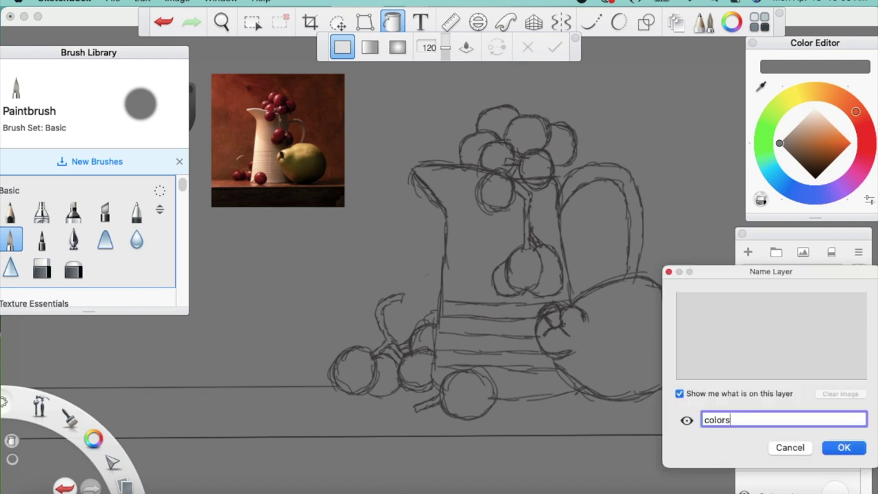
pyautogui.press('Return')
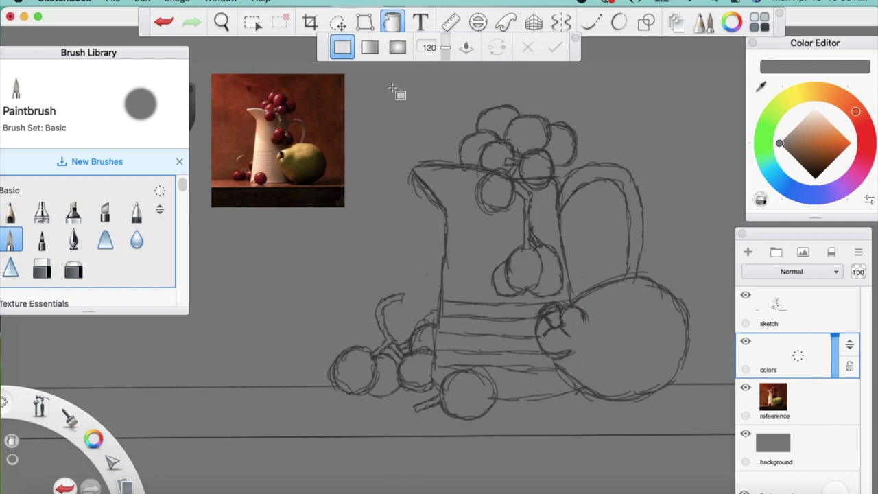
# - Leave the fill tool and sample a dark red from the cherries in the reference image as the Paintbrush colour
pyautogui.click(392, 22)
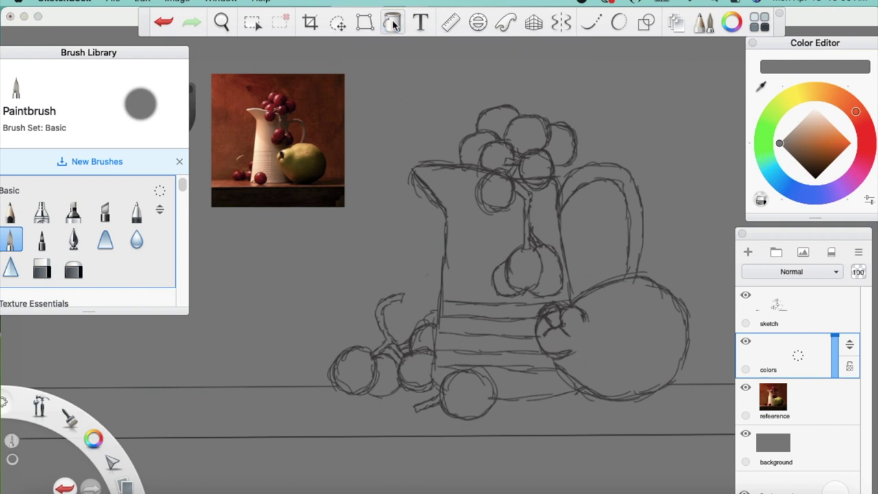
pyautogui.click(760, 86)
pyautogui.moveTo(283, 100)
pyautogui.mouseDown()
pyautogui.moveTo(281, 91)
pyautogui.moveTo(273, 98)
pyautogui.mouseUp()
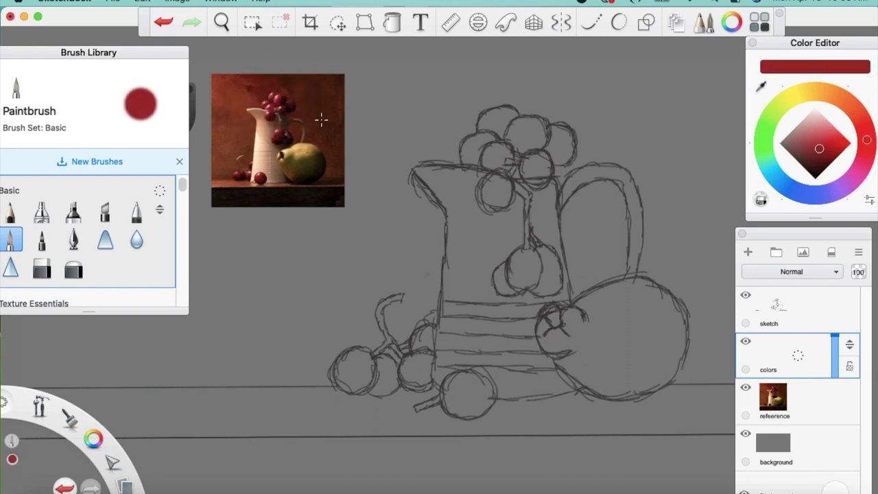
pyautogui.click(281, 102)
pyautogui.click(761, 86)
pyautogui.click(281, 94)
pyautogui.moveTo(280, 94); pyautogui.dragTo(277, 102)
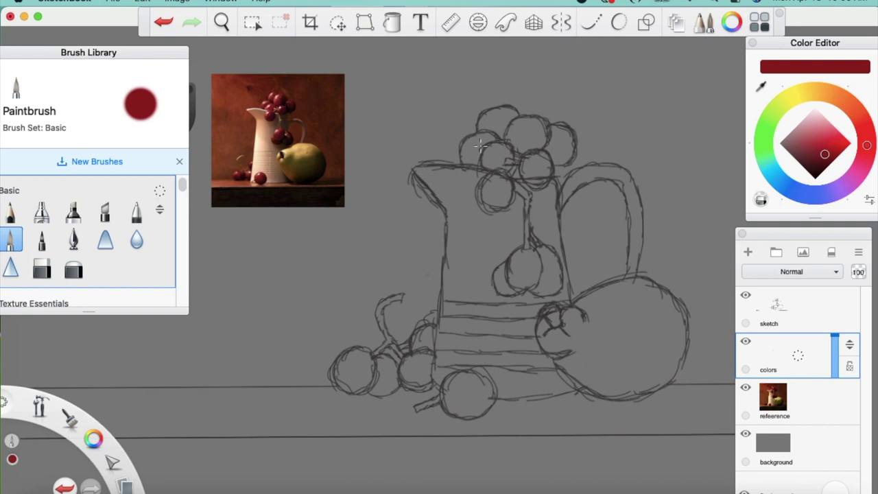
pyautogui.moveTo(186, 190)
pyautogui.mouseDown()
pyautogui.moveTo(182, 247)
pyautogui.moveTo(181, 187)
pyautogui.mouseUp()
pyautogui.moveTo(360, 232); pyautogui.dragTo(414, 223)
pyautogui.press('super+z')
pyautogui.press('super+z')
pyautogui.press('super+z')
# - Enlarge the Paintbrush and paint all the cherries in the cluster at the pitcher's mouth flat dark red
pyautogui.press(']')
pyautogui.press(']')
pyautogui.press(']')
pyautogui.press(']')
pyautogui.press(']')
pyautogui.press(']')
pyautogui.press(']')
pyautogui.press(']')
pyautogui.moveTo(493, 194); pyautogui.dragTo(487, 197)
pyautogui.moveTo(497, 182)
pyautogui.mouseDown()
pyautogui.moveTo(483, 199)
pyautogui.moveTo(493, 205)
pyautogui.moveTo(480, 203)
pyautogui.moveTo(502, 205)
pyautogui.moveTo(507, 179)
pyautogui.moveTo(494, 176)
pyautogui.moveTo(484, 202)
pyautogui.moveTo(515, 175)
pyautogui.mouseUp()
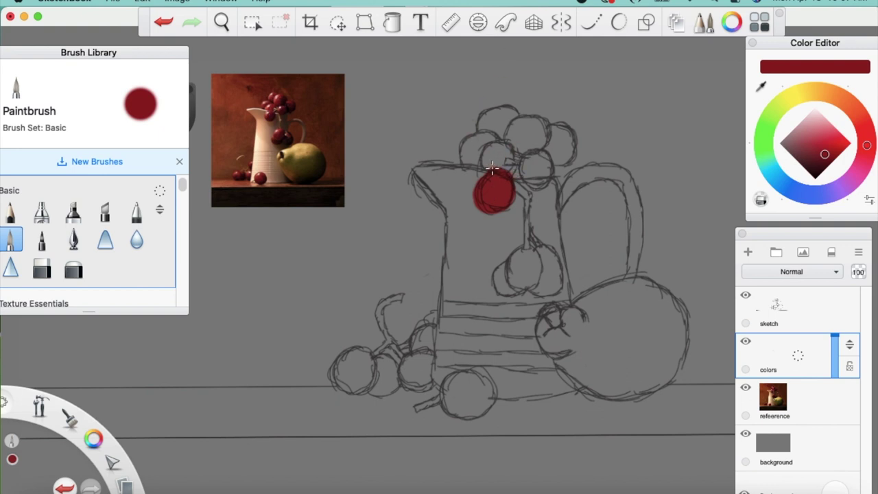
pyautogui.moveTo(488, 160)
pyautogui.mouseDown()
pyautogui.moveTo(488, 152)
pyautogui.moveTo(509, 155)
pyautogui.moveTo(496, 162)
pyautogui.mouseUp()
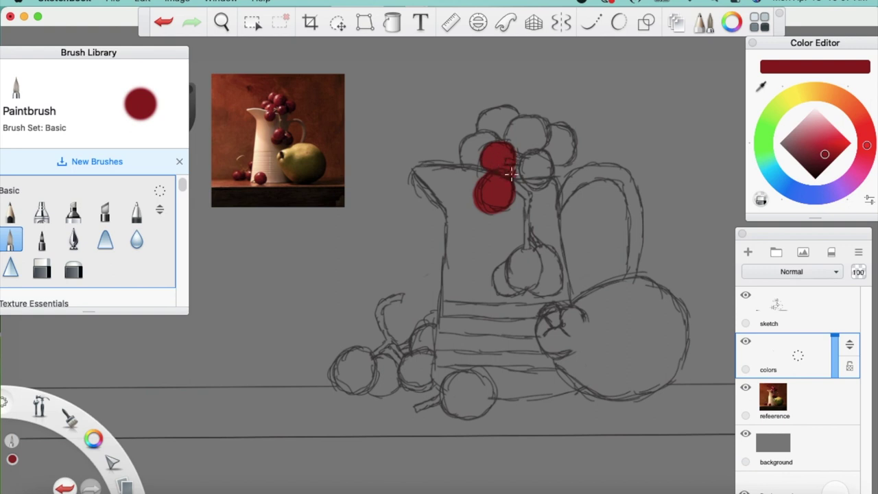
pyautogui.moveTo(475, 161)
pyautogui.mouseDown()
pyautogui.moveTo(493, 137)
pyautogui.moveTo(499, 118)
pyautogui.moveTo(503, 135)
pyautogui.moveTo(513, 118)
pyautogui.moveTo(526, 146)
pyautogui.moveTo(517, 149)
pyautogui.moveTo(534, 146)
pyautogui.moveTo(524, 173)
pyautogui.moveTo(529, 165)
pyautogui.moveTo(544, 180)
pyautogui.moveTo(541, 165)
pyautogui.moveTo(557, 131)
pyautogui.moveTo(571, 145)
pyautogui.moveTo(570, 136)
pyautogui.moveTo(567, 159)
pyautogui.moveTo(552, 128)
pyautogui.moveTo(522, 131)
pyautogui.mouseUp()
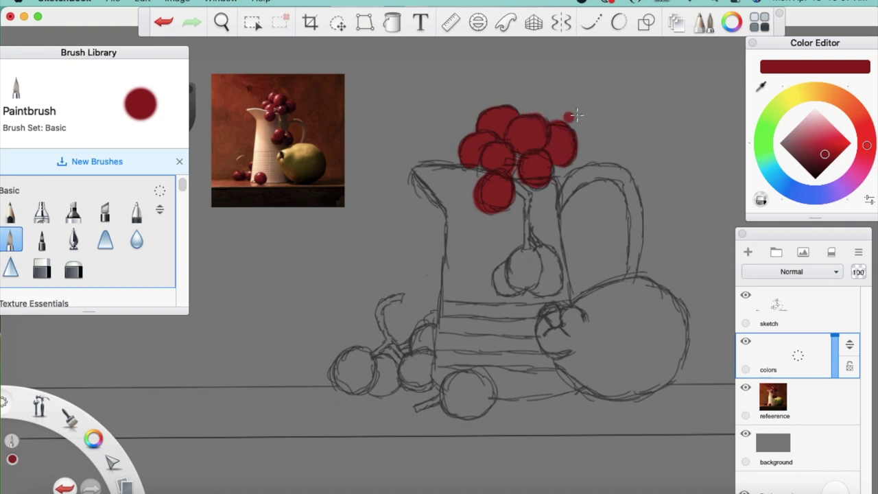
# - Paint the three cherries hanging in front of the pitcher and the five cherries on the table flat dark red
pyautogui.moveTo(510, 288)
pyautogui.mouseDown()
pyautogui.moveTo(504, 280)
pyautogui.moveTo(515, 262)
pyautogui.moveTo(535, 264)
pyautogui.moveTo(538, 279)
pyautogui.moveTo(519, 290)
pyautogui.mouseUp()
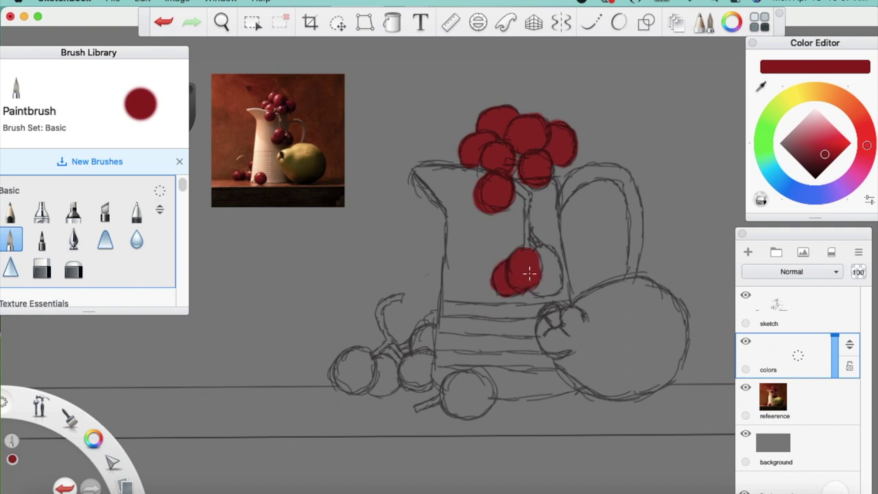
pyautogui.moveTo(529, 256)
pyautogui.mouseDown()
pyautogui.moveTo(561, 273)
pyautogui.moveTo(541, 291)
pyautogui.moveTo(549, 269)
pyautogui.mouseUp()
pyautogui.moveTo(457, 412)
pyautogui.mouseDown()
pyautogui.moveTo(452, 377)
pyautogui.moveTo(462, 372)
pyautogui.moveTo(480, 387)
pyautogui.moveTo(480, 408)
pyautogui.moveTo(473, 404)
pyautogui.mouseUp()
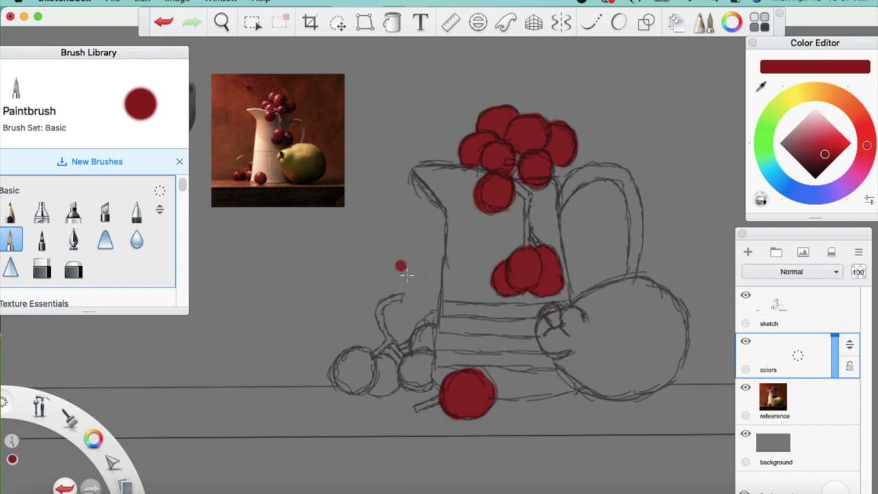
pyautogui.moveTo(415, 378)
pyautogui.mouseDown()
pyautogui.moveTo(406, 375)
pyautogui.moveTo(427, 354)
pyautogui.moveTo(425, 377)
pyautogui.moveTo(419, 384)
pyautogui.moveTo(422, 336)
pyautogui.moveTo(427, 345)
pyautogui.mouseUp()
pyautogui.moveTo(382, 374)
pyautogui.mouseDown()
pyautogui.moveTo(376, 391)
pyautogui.moveTo(382, 365)
pyautogui.moveTo(393, 371)
pyautogui.mouseUp()
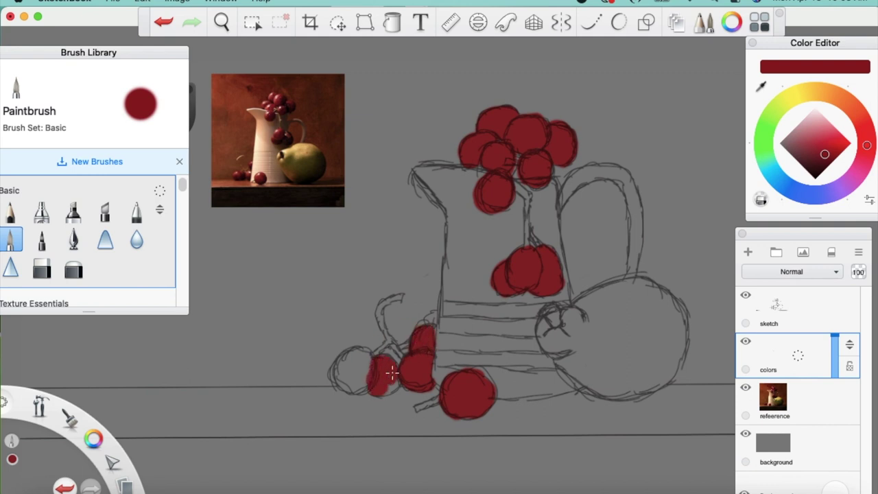
pyautogui.moveTo(368, 380)
pyautogui.mouseDown()
pyautogui.moveTo(346, 384)
pyautogui.moveTo(341, 368)
pyautogui.moveTo(349, 355)
pyautogui.moveTo(364, 368)
pyautogui.moveTo(366, 359)
pyautogui.mouseUp()
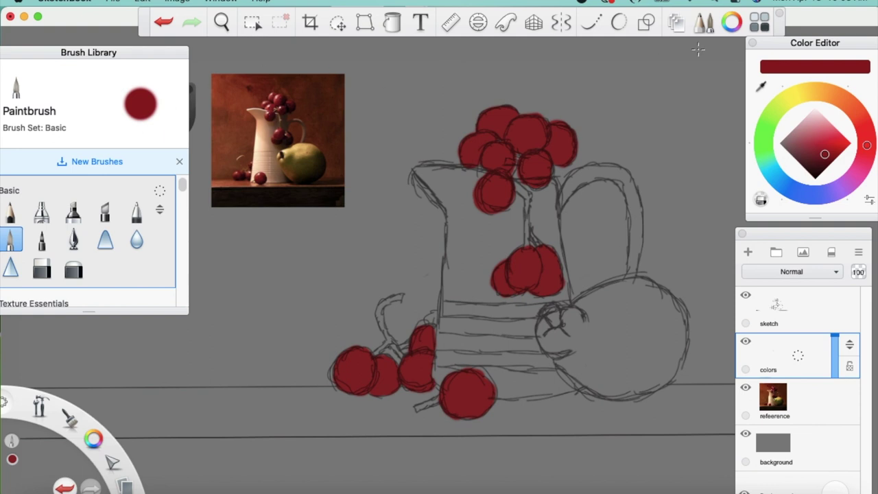
# - Sample a brown from the reference image, darken it, and paint the stems of the upper and hanging cherries with a smaller Paintbrush
pyautogui.click(760, 85)
pyautogui.moveTo(285, 112); pyautogui.dragTo(278, 120)
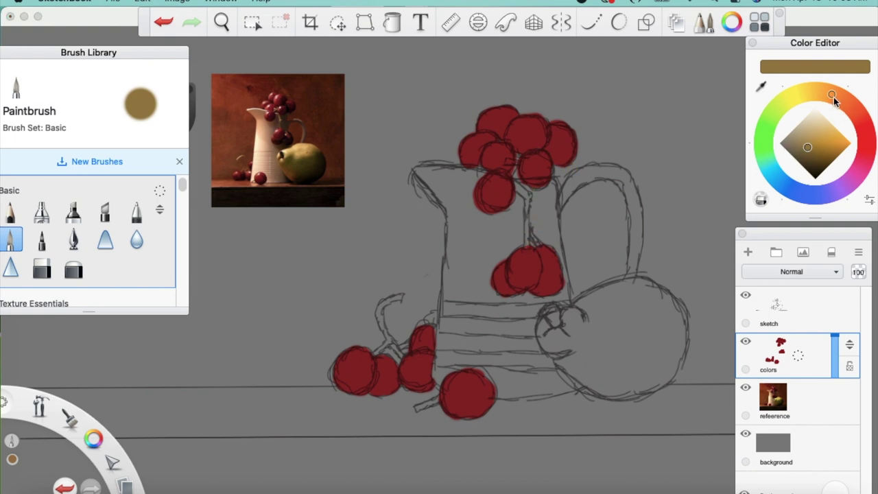
pyautogui.moveTo(832, 95)
pyautogui.mouseDown()
pyautogui.moveTo(843, 98)
pyautogui.moveTo(825, 94)
pyautogui.mouseUp()
pyautogui.moveTo(814, 148)
pyautogui.mouseDown()
pyautogui.moveTo(823, 138)
pyautogui.moveTo(817, 145)
pyautogui.mouseUp()
pyautogui.press('[')
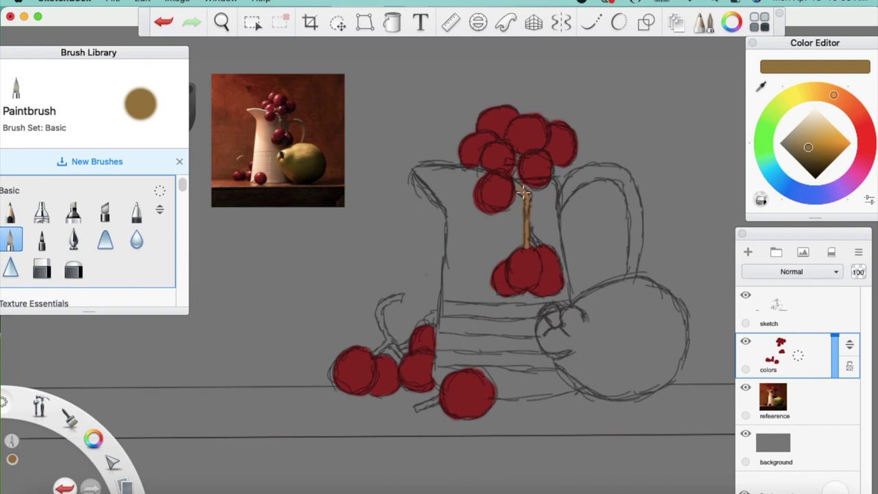
pyautogui.moveTo(808, 147); pyautogui.dragTo(810, 153)
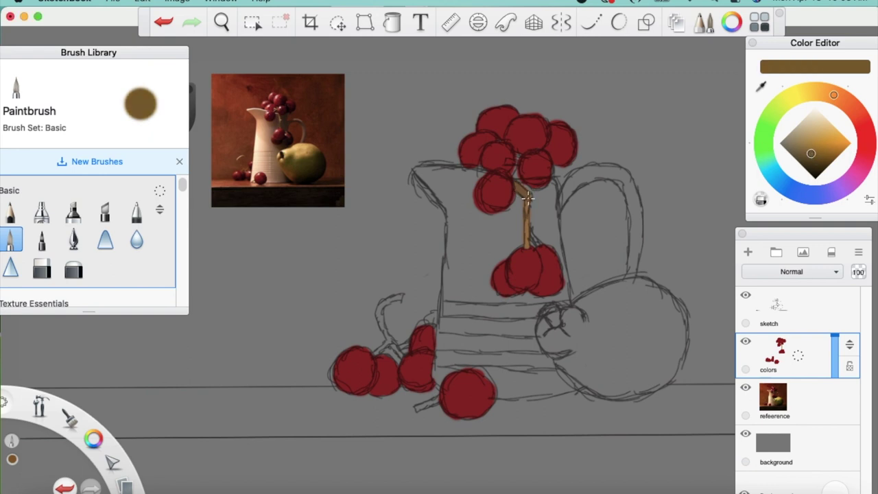
pyautogui.moveTo(526, 200); pyautogui.dragTo(527, 234)
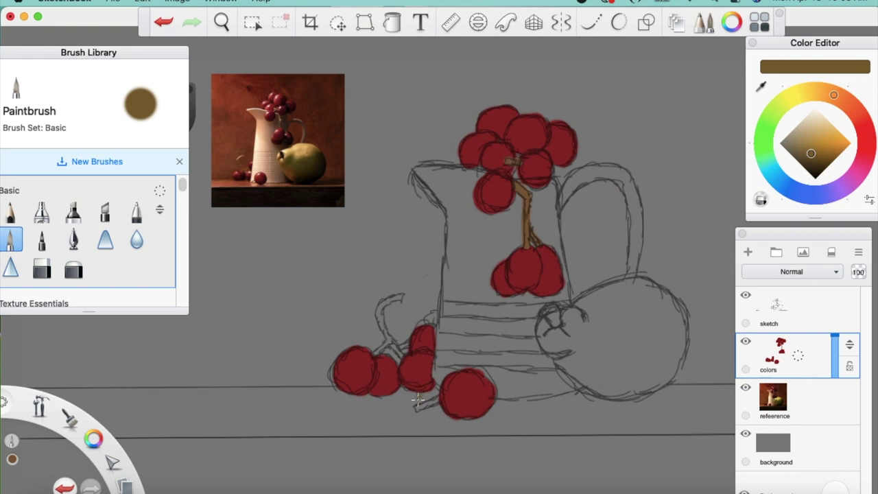
# - Paint the stems of the cherries on the table in the same brown, including the curved branch
pyautogui.moveTo(418, 408); pyautogui.dragTo(421, 405)
pyautogui.moveTo(393, 345); pyautogui.dragTo(389, 341)
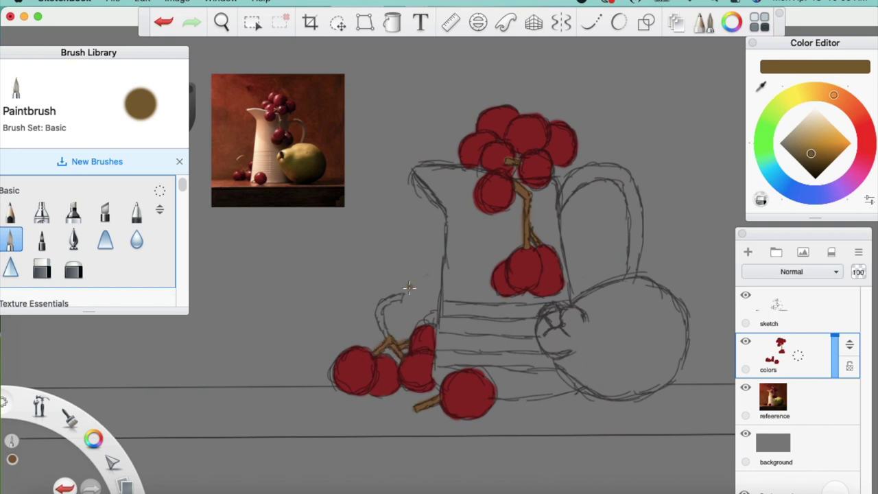
pyautogui.moveTo(389, 340)
pyautogui.mouseDown()
pyautogui.moveTo(376, 315)
pyautogui.moveTo(401, 295)
pyautogui.mouseUp()
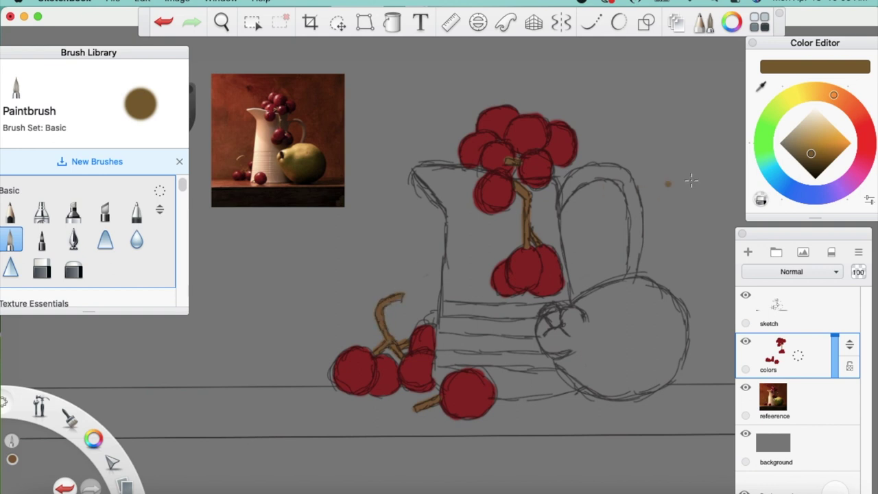
# - Sample a golden yellow from the pear in the reference image and paint the whole pear flat with an enlarged Paintbrush
pyautogui.click(762, 86)
pyautogui.click(760, 91)
pyautogui.click(761, 90)
pyautogui.moveTo(307, 152); pyautogui.dragTo(296, 152)
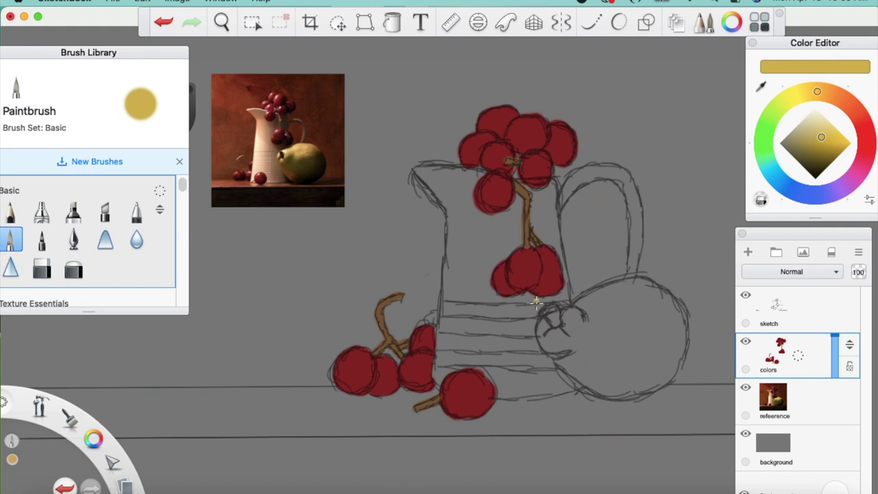
pyautogui.moveTo(601, 387)
pyautogui.mouseDown()
pyautogui.moveTo(624, 332)
pyautogui.moveTo(602, 322)
pyautogui.moveTo(600, 368)
pyautogui.moveTo(596, 374)
pyautogui.moveTo(586, 361)
pyautogui.moveTo(581, 385)
pyautogui.moveTo(561, 362)
pyautogui.moveTo(583, 354)
pyautogui.moveTo(552, 352)
pyautogui.moveTo(543, 323)
pyautogui.moveTo(583, 319)
pyautogui.moveTo(577, 338)
pyautogui.moveTo(550, 342)
pyautogui.moveTo(607, 343)
pyautogui.moveTo(573, 373)
pyautogui.moveTo(611, 397)
pyautogui.moveTo(596, 390)
pyautogui.moveTo(648, 390)
pyautogui.moveTo(669, 365)
pyautogui.moveTo(638, 396)
pyautogui.moveTo(658, 387)
pyautogui.moveTo(683, 342)
pyautogui.moveTo(668, 341)
pyautogui.moveTo(668, 358)
pyautogui.moveTo(631, 385)
pyautogui.moveTo(612, 381)
pyautogui.moveTo(648, 324)
pyautogui.moveTo(579, 321)
pyautogui.moveTo(591, 302)
pyautogui.moveTo(617, 288)
pyautogui.moveTo(660, 296)
pyautogui.moveTo(677, 317)
pyautogui.mouseUp()
pyautogui.press(']')
pyautogui.press(']')
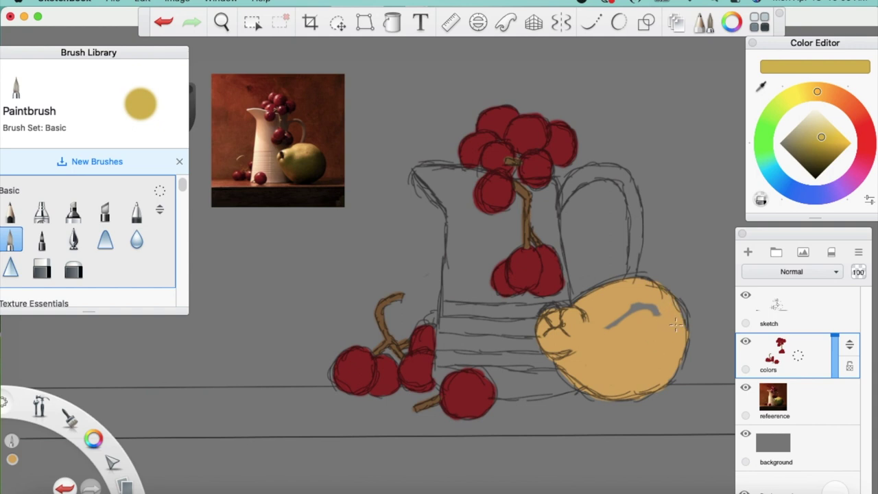
pyautogui.moveTo(661, 309); pyautogui.dragTo(622, 317)
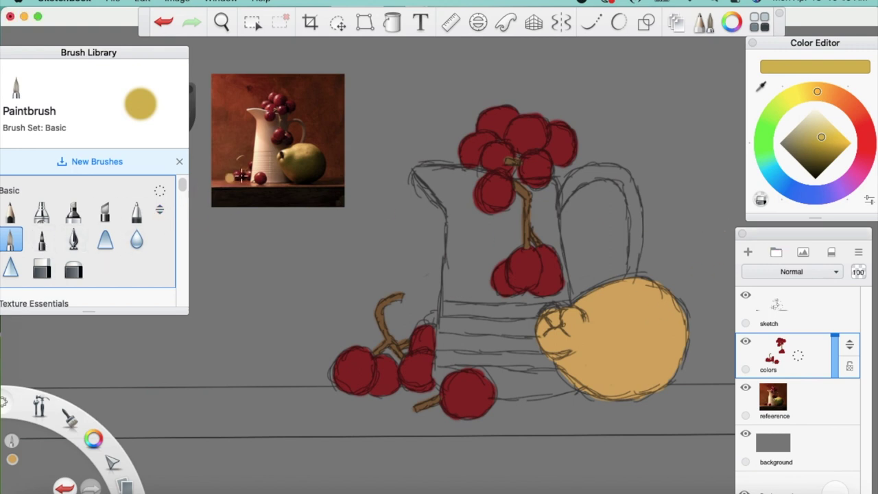
# - Sample the brown of the hanging cherries' stem, darken it, and paint the pear's stem dark brown
pyautogui.click(761, 86)
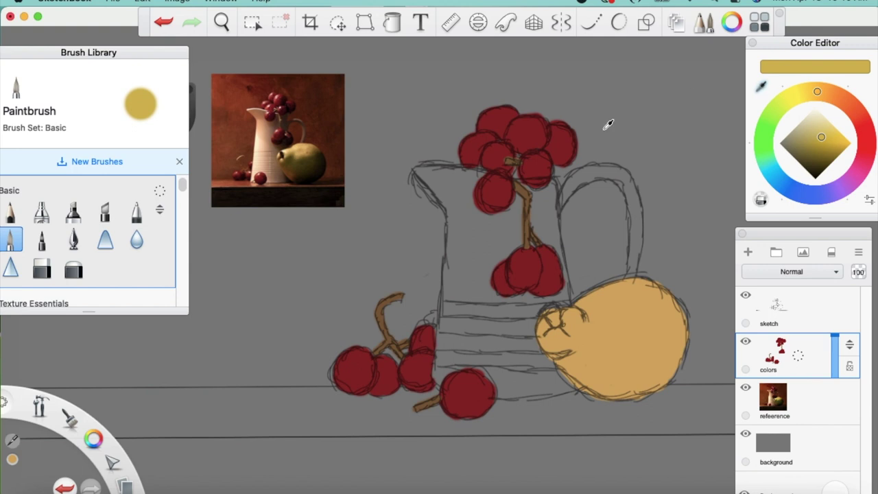
pyautogui.click(532, 226)
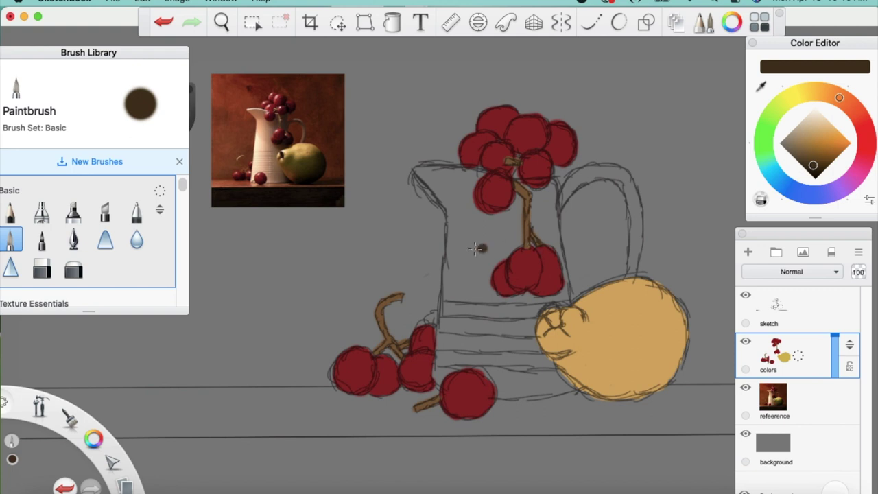
pyautogui.click(760, 86)
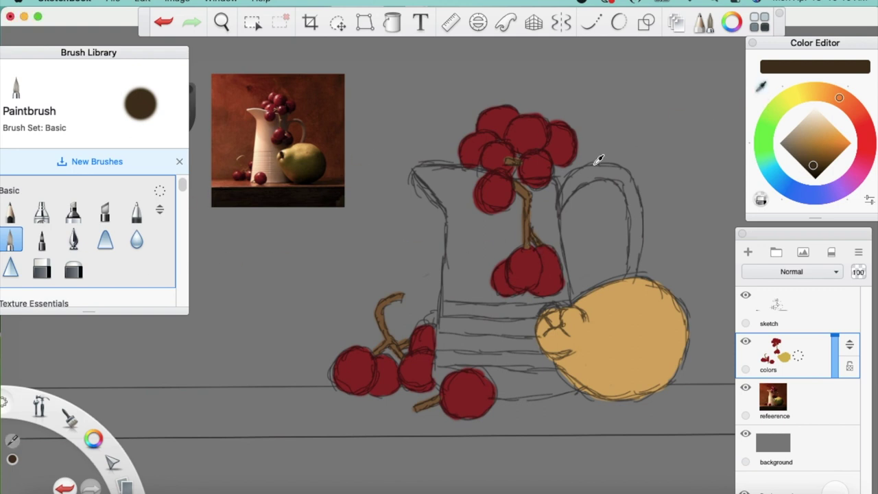
pyautogui.click(532, 225)
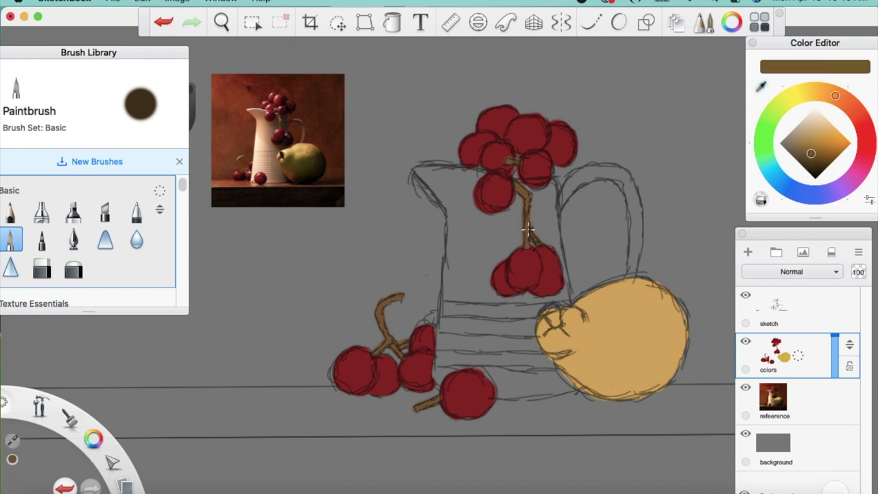
pyautogui.click(812, 158)
pyautogui.moveTo(812, 158); pyautogui.dragTo(813, 161)
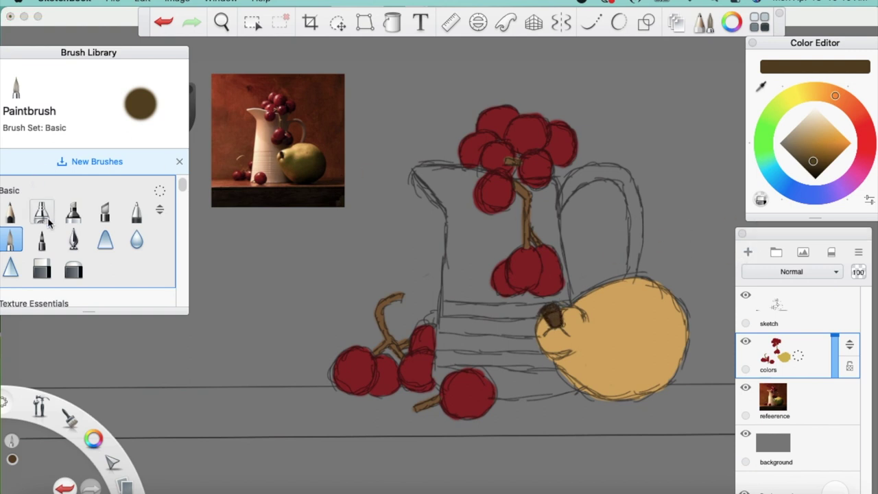
# - Sample a light cream from the pitcher in the reference image and paint the pitcher's handle with it
pyautogui.click(762, 88)
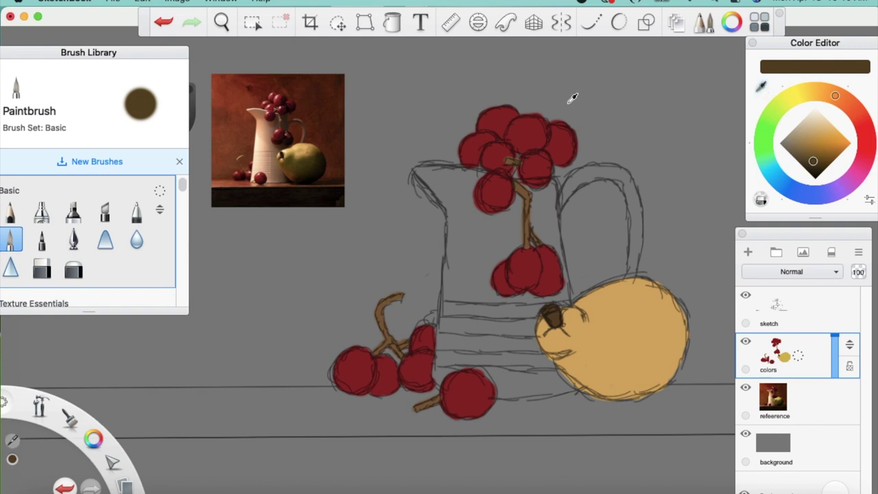
pyautogui.moveTo(261, 141); pyautogui.dragTo(259, 142)
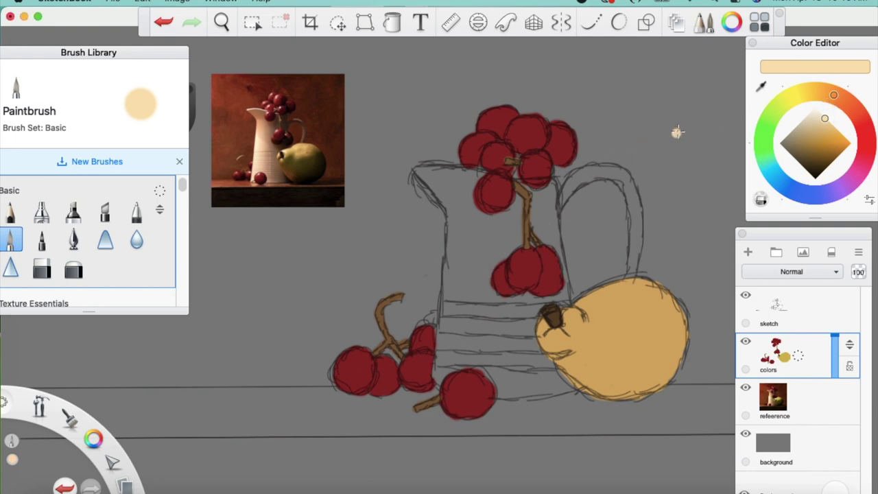
pyautogui.moveTo(564, 199)
pyautogui.mouseDown()
pyautogui.moveTo(605, 171)
pyautogui.moveTo(557, 207)
pyautogui.moveTo(573, 178)
pyautogui.moveTo(603, 168)
pyautogui.moveTo(645, 196)
pyautogui.moveTo(628, 185)
pyautogui.moveTo(635, 208)
pyautogui.moveTo(626, 184)
pyautogui.moveTo(632, 277)
pyautogui.moveTo(645, 214)
pyautogui.mouseUp()
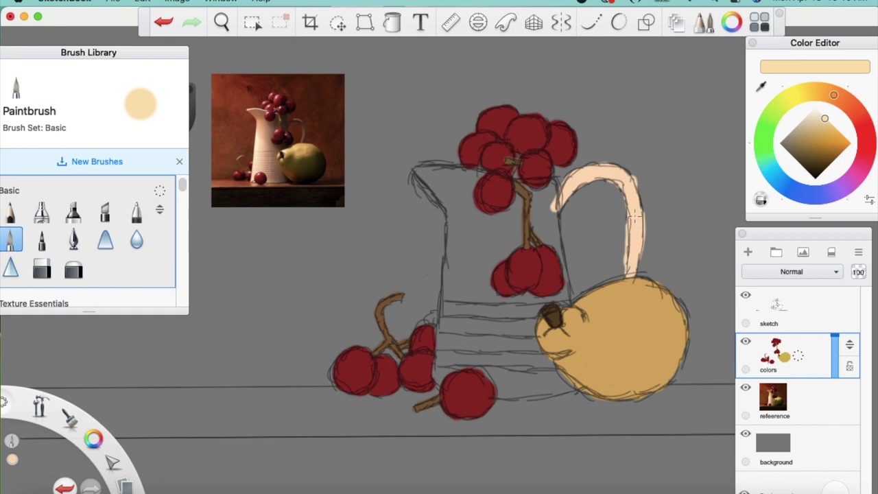
# - Clean up the inner and outer edges of the pitcher's handle with the Hard Eraser
pyautogui.click(42, 269)
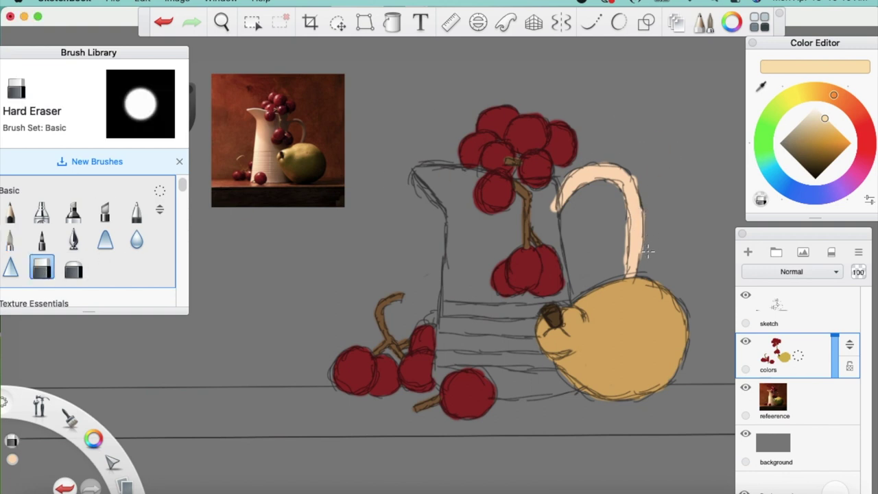
pyautogui.moveTo(647, 210); pyautogui.dragTo(648, 230)
pyautogui.moveTo(633, 181); pyautogui.dragTo(645, 192)
pyautogui.moveTo(621, 222); pyautogui.dragTo(621, 266)
# - Return to the Paintbrush and paint a cream strip along the pitcher's left side, from the base up to the spout
pyautogui.click(15, 240)
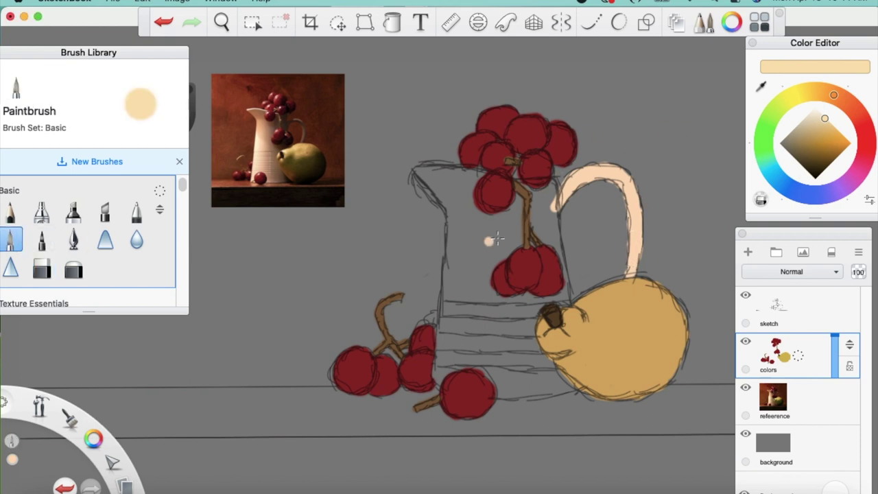
pyautogui.moveTo(448, 347)
pyautogui.mouseDown()
pyautogui.moveTo(440, 382)
pyautogui.moveTo(441, 349)
pyautogui.moveTo(437, 376)
pyautogui.moveTo(459, 359)
pyautogui.moveTo(453, 330)
pyautogui.moveTo(439, 355)
pyautogui.moveTo(447, 308)
pyautogui.moveTo(437, 364)
pyautogui.moveTo(454, 218)
pyautogui.moveTo(450, 229)
pyautogui.moveTo(434, 178)
pyautogui.moveTo(444, 198)
pyautogui.moveTo(414, 164)
pyautogui.mouseUp()
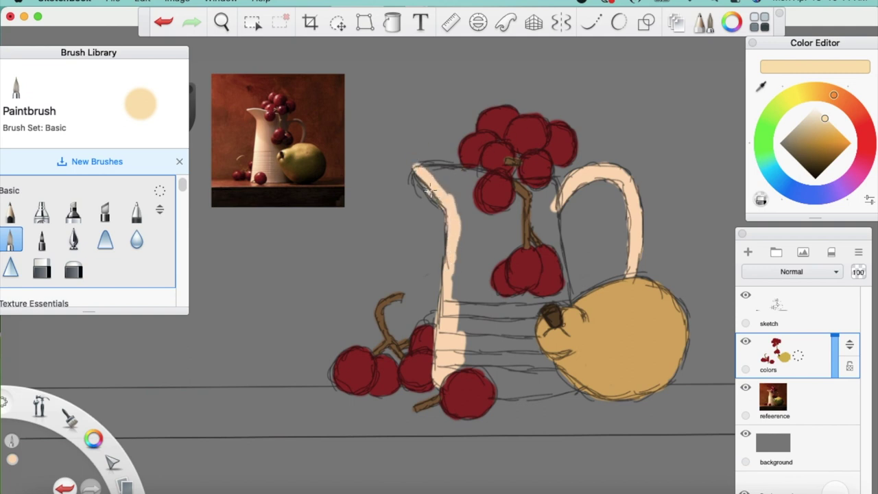
pyautogui.moveTo(423, 165)
pyautogui.mouseDown()
pyautogui.moveTo(480, 171)
pyautogui.moveTo(464, 182)
pyautogui.moveTo(473, 182)
pyautogui.moveTo(468, 218)
pyautogui.moveTo(458, 194)
pyautogui.moveTo(436, 176)
pyautogui.mouseUp()
pyautogui.moveTo(467, 204)
pyautogui.mouseDown()
pyautogui.moveTo(479, 222)
pyautogui.moveTo(507, 217)
pyautogui.moveTo(480, 220)
pyautogui.moveTo(517, 202)
pyautogui.mouseUp()
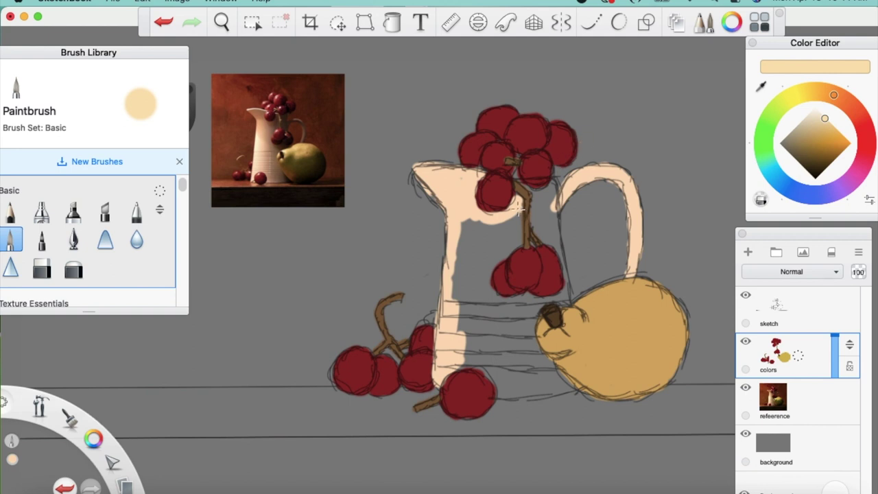
pyautogui.moveTo(517, 208)
pyautogui.mouseDown()
pyautogui.moveTo(519, 247)
pyautogui.moveTo(489, 276)
pyautogui.moveTo(488, 293)
pyautogui.moveTo(503, 283)
pyautogui.mouseUp()
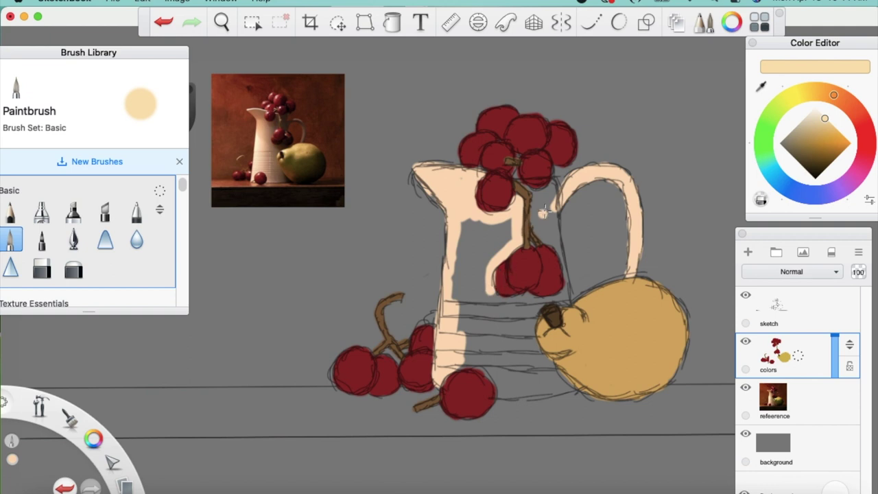
pyautogui.press('super+z')
pyautogui.press('super+z')
pyautogui.press('super+z')
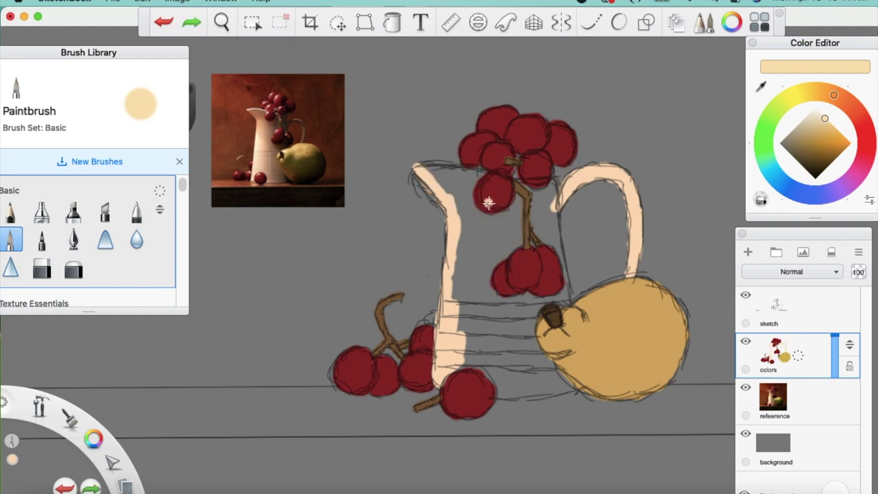
# - Reduce the Paintbrush size to 6.0 and paint the pitcher's upper body cream around the cherries, up to the spout
pyautogui.press('[')
pyautogui.press('[')
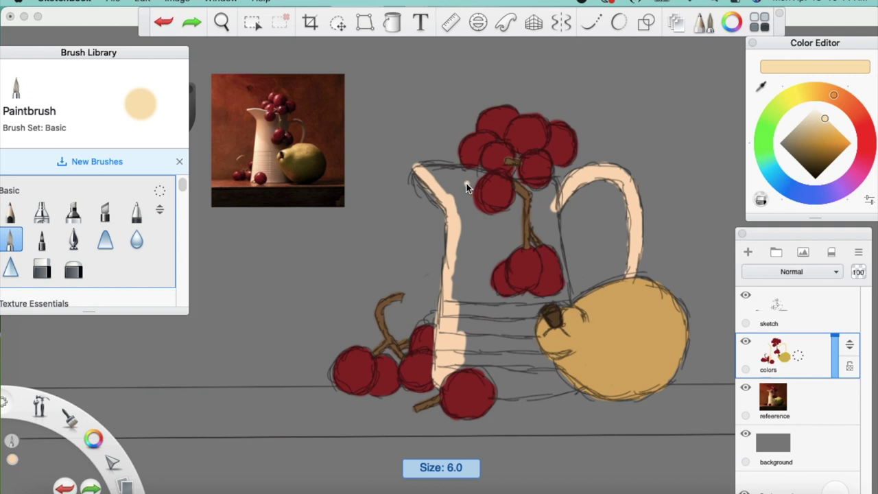
pyautogui.moveTo(471, 187)
pyautogui.mouseDown()
pyautogui.moveTo(480, 173)
pyautogui.moveTo(471, 209)
pyautogui.moveTo(473, 187)
pyautogui.mouseUp()
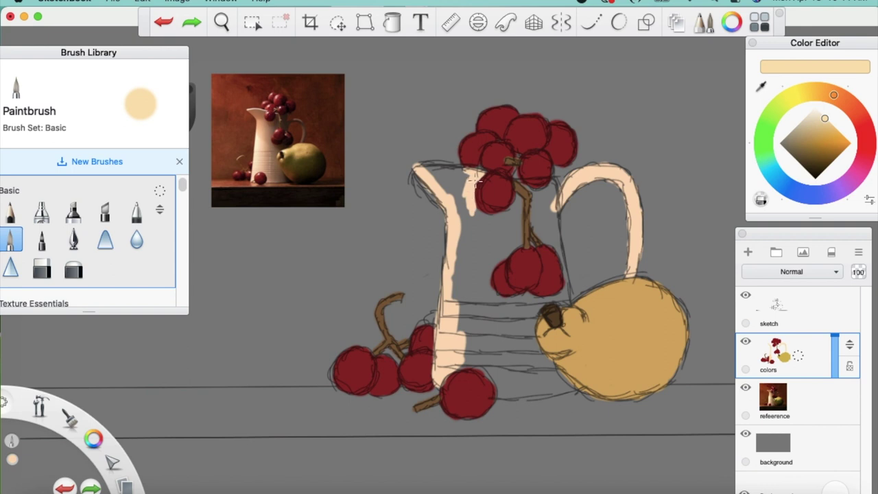
pyautogui.moveTo(481, 217); pyautogui.dragTo(515, 204)
pyautogui.moveTo(505, 256)
pyautogui.mouseDown()
pyautogui.moveTo(491, 293)
pyautogui.moveTo(489, 262)
pyautogui.moveTo(496, 250)
pyautogui.moveTo(496, 269)
pyautogui.moveTo(491, 262)
pyautogui.moveTo(506, 248)
pyautogui.moveTo(513, 217)
pyautogui.moveTo(496, 231)
pyautogui.moveTo(493, 218)
pyautogui.moveTo(505, 225)
pyautogui.moveTo(498, 238)
pyautogui.moveTo(510, 229)
pyautogui.moveTo(498, 253)
pyautogui.mouseUp()
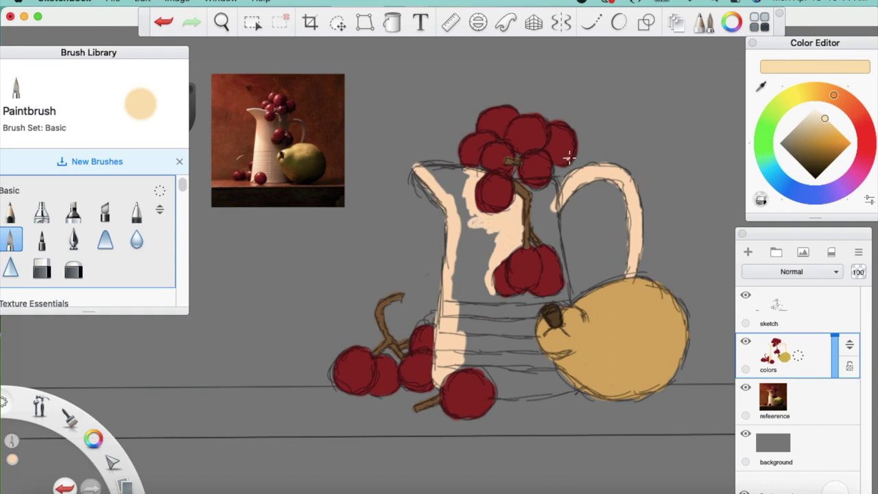
pyautogui.moveTo(457, 254)
pyautogui.mouseDown()
pyautogui.moveTo(491, 236)
pyautogui.moveTo(493, 250)
pyautogui.moveTo(472, 259)
pyautogui.moveTo(460, 238)
pyautogui.moveTo(471, 241)
pyautogui.moveTo(462, 234)
pyautogui.moveTo(477, 226)
pyautogui.moveTo(458, 194)
pyautogui.moveTo(454, 201)
pyautogui.moveTo(457, 183)
pyautogui.moveTo(472, 176)
pyautogui.moveTo(437, 175)
pyautogui.mouseUp()
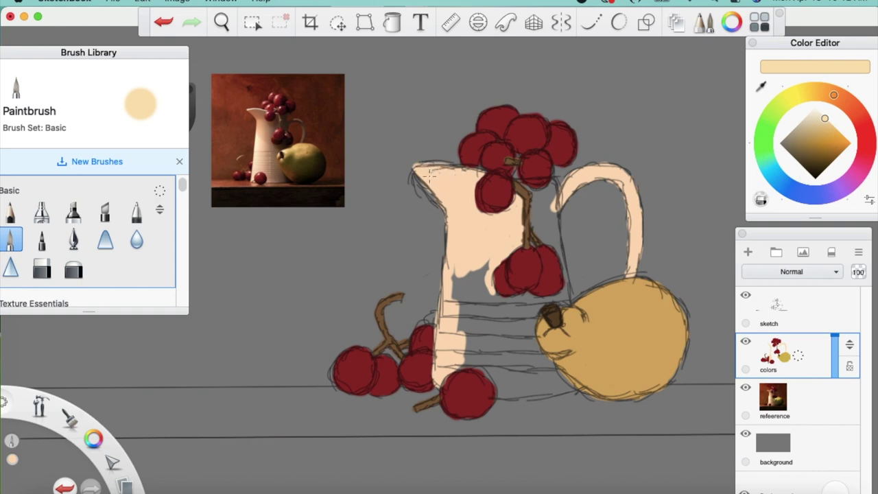
# - Paint the pitcher's lower, banded body cream down to the base and up to the pear's edge
pyautogui.moveTo(465, 302)
pyautogui.mouseDown()
pyautogui.moveTo(456, 265)
pyautogui.moveTo(472, 269)
pyautogui.moveTo(486, 311)
pyautogui.moveTo(499, 313)
pyautogui.moveTo(458, 322)
pyautogui.moveTo(481, 312)
pyautogui.mouseUp()
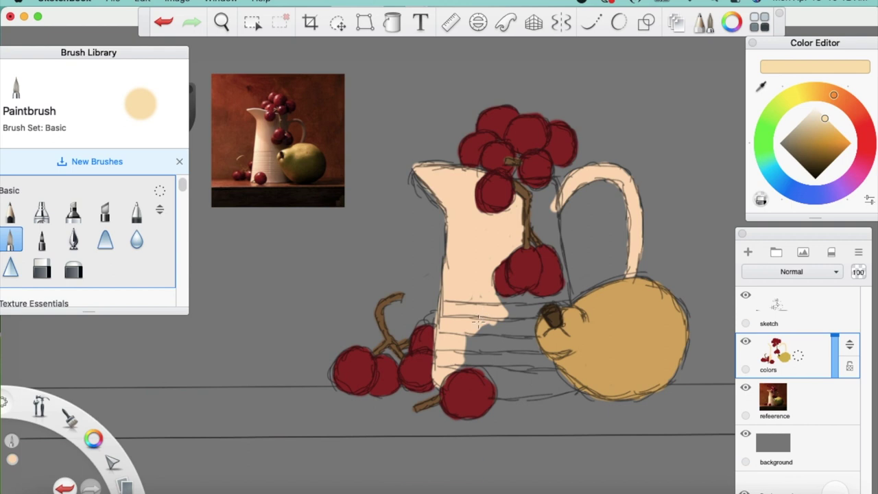
pyautogui.moveTo(476, 332)
pyautogui.mouseDown()
pyautogui.moveTo(473, 359)
pyautogui.moveTo(459, 366)
pyautogui.moveTo(489, 373)
pyautogui.moveTo(501, 397)
pyautogui.moveTo(517, 396)
pyautogui.moveTo(476, 351)
pyautogui.mouseUp()
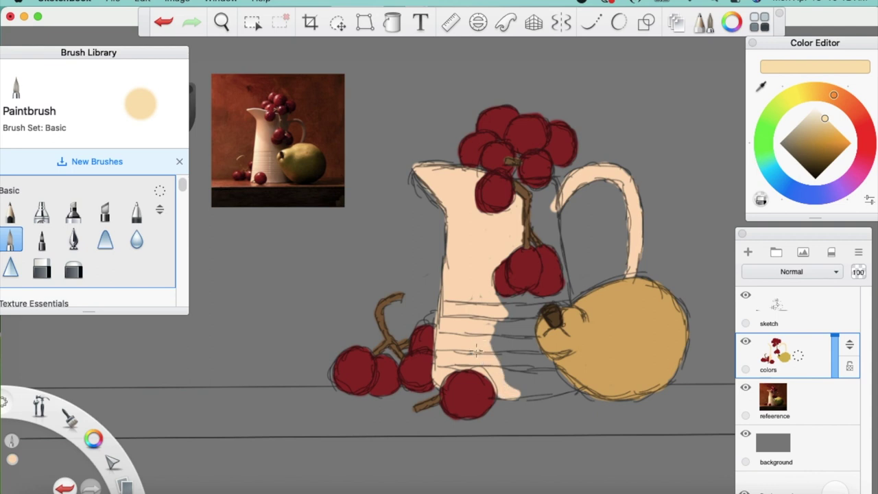
pyautogui.moveTo(506, 317)
pyautogui.mouseDown()
pyautogui.moveTo(510, 325)
pyautogui.moveTo(489, 343)
pyautogui.moveTo(494, 349)
pyautogui.mouseUp()
pyautogui.moveTo(510, 306)
pyautogui.mouseDown()
pyautogui.moveTo(520, 302)
pyautogui.moveTo(513, 296)
pyautogui.moveTo(561, 298)
pyautogui.mouseUp()
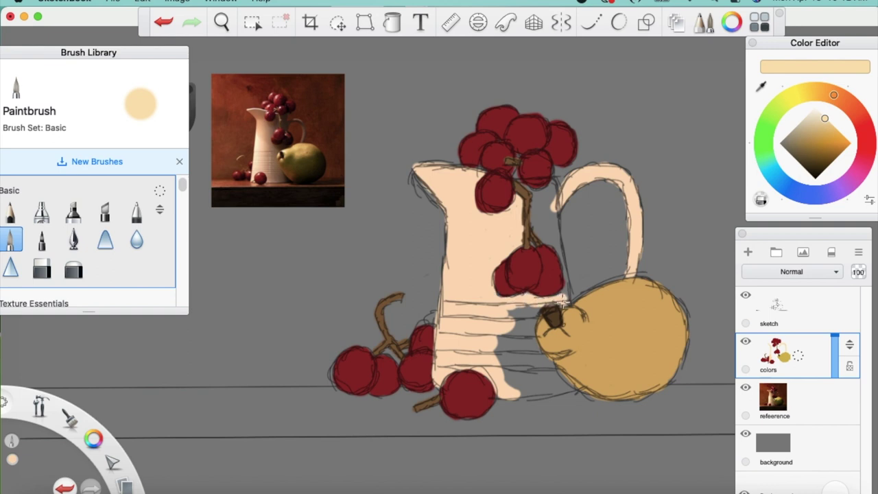
pyautogui.moveTo(535, 302)
pyautogui.mouseDown()
pyautogui.moveTo(518, 337)
pyautogui.moveTo(503, 319)
pyautogui.moveTo(521, 310)
pyautogui.moveTo(509, 373)
pyautogui.moveTo(500, 373)
pyautogui.moveTo(515, 390)
pyautogui.moveTo(537, 392)
pyautogui.moveTo(524, 395)
pyautogui.moveTo(547, 395)
pyautogui.moveTo(513, 393)
pyautogui.moveTo(544, 397)
pyautogui.moveTo(576, 380)
pyautogui.moveTo(568, 390)
pyautogui.moveTo(546, 363)
pyautogui.moveTo(551, 389)
pyautogui.moveTo(537, 369)
pyautogui.mouseUp()
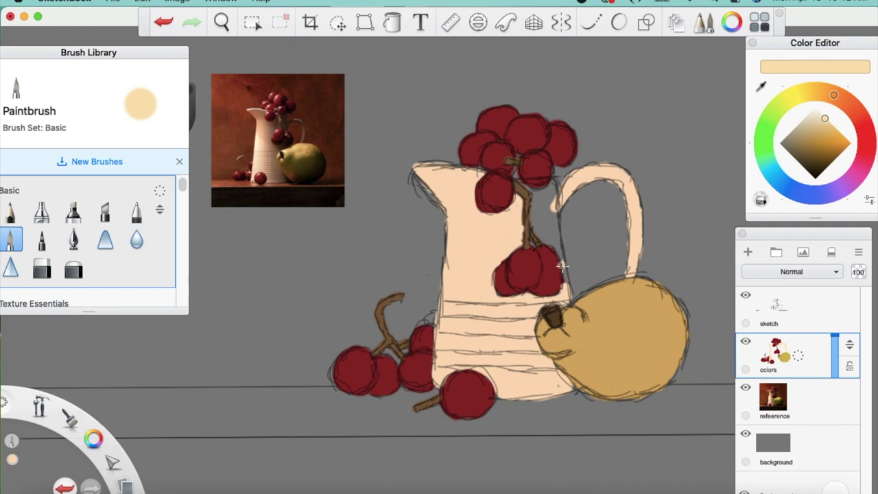
# - Shrink the Paintbrush and fill the remaining area of the pitcher between the hanging cherries' stem and the handle with cream
pyautogui.press('[')
pyautogui.press('[')
pyautogui.press('[')
pyautogui.moveTo(562, 267)
pyautogui.mouseDown()
pyautogui.moveTo(553, 226)
pyautogui.moveTo(555, 242)
pyautogui.mouseUp()
pyautogui.moveTo(561, 259); pyautogui.dragTo(553, 246)
pyautogui.moveTo(532, 217); pyautogui.dragTo(534, 204)
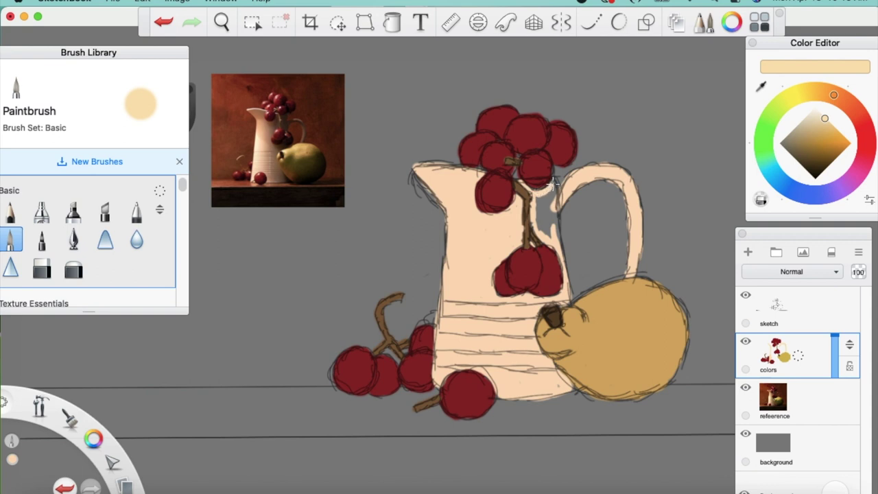
pyautogui.moveTo(554, 200)
pyautogui.mouseDown()
pyautogui.moveTo(559, 236)
pyautogui.moveTo(552, 206)
pyautogui.moveTo(551, 228)
pyautogui.moveTo(545, 209)
pyautogui.moveTo(536, 233)
pyautogui.moveTo(533, 208)
pyautogui.moveTo(538, 223)
pyautogui.mouseUp()
pyautogui.moveTo(546, 194); pyautogui.dragTo(553, 195)
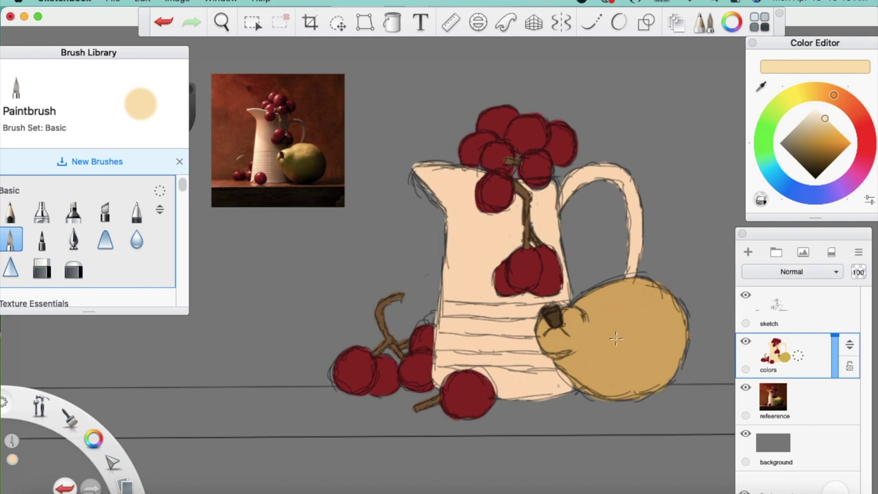
# - Sample a dark olive green from the pear in the reference image as the Paintbrush colour
pyautogui.click(761, 86)
pyautogui.moveTo(308, 152)
pyautogui.mouseDown()
pyautogui.moveTo(294, 159)
pyautogui.moveTo(308, 143)
pyautogui.moveTo(297, 160)
pyautogui.mouseUp()
pyautogui.moveTo(296, 160); pyautogui.dragTo(296, 160)
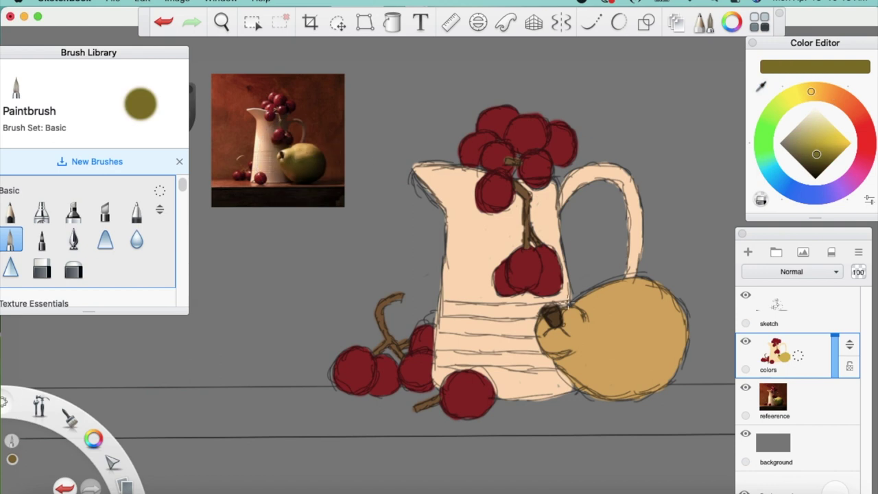
pyautogui.click(760, 86)
pyautogui.moveTo(307, 154); pyautogui.dragTo(298, 158)
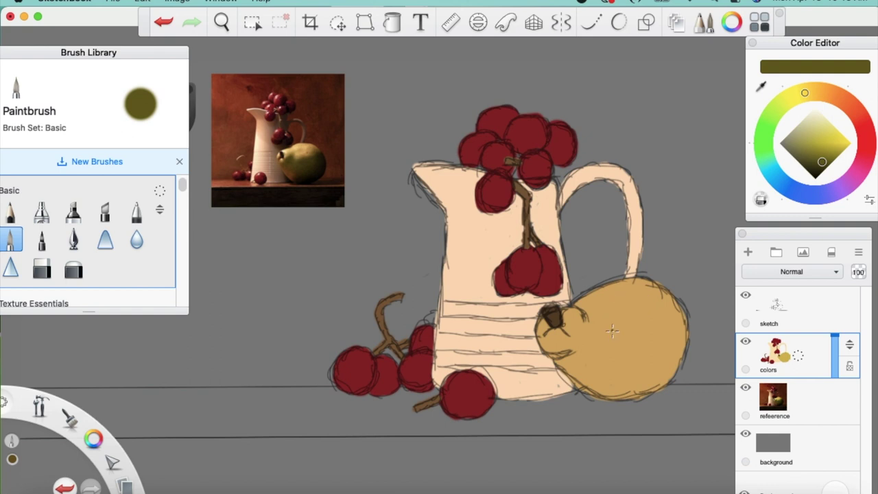
# - Enlarge the Paintbrush and paint dark olive shading along the underside of the pear's neck and around its bulge
pyautogui.press(']')
pyautogui.press(']')
pyautogui.press(']')
pyautogui.press(']')
pyautogui.moveTo(547, 338)
pyautogui.mouseDown()
pyautogui.moveTo(543, 331)
pyautogui.moveTo(543, 351)
pyautogui.moveTo(561, 351)
pyautogui.mouseUp()
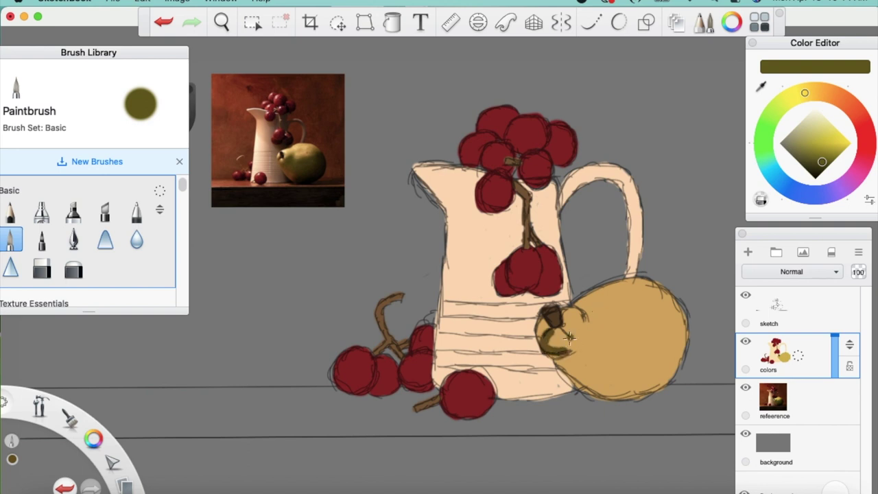
pyautogui.moveTo(561, 351); pyautogui.dragTo(587, 335)
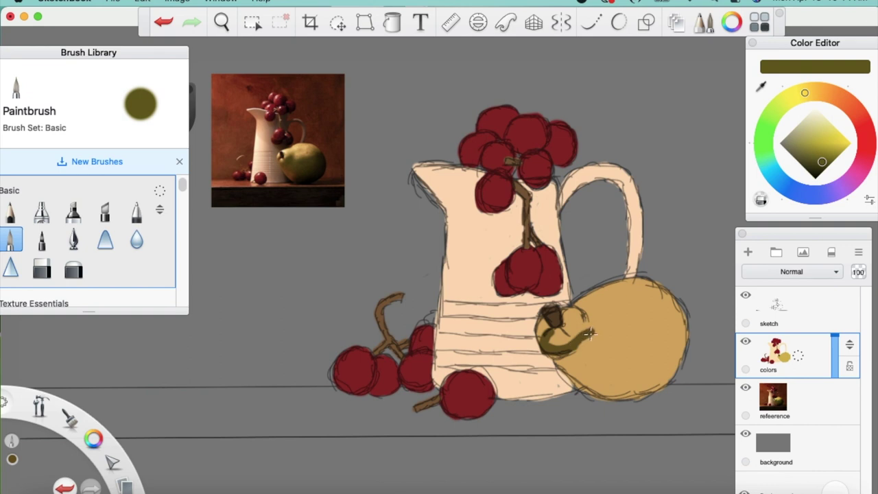
# - Outline a wavy shadow edge across the pear's body and fill the area below it with dark olive
pyautogui.moveTo(584, 340)
pyautogui.mouseDown()
pyautogui.moveTo(600, 354)
pyautogui.moveTo(594, 349)
pyautogui.moveTo(612, 354)
pyautogui.moveTo(667, 335)
pyautogui.moveTo(676, 318)
pyautogui.moveTo(677, 331)
pyautogui.moveTo(678, 319)
pyautogui.moveTo(683, 350)
pyautogui.moveTo(685, 334)
pyautogui.moveTo(661, 379)
pyautogui.moveTo(675, 369)
pyautogui.moveTo(665, 383)
pyautogui.moveTo(626, 395)
pyautogui.moveTo(665, 368)
pyautogui.moveTo(675, 336)
pyautogui.mouseUp()
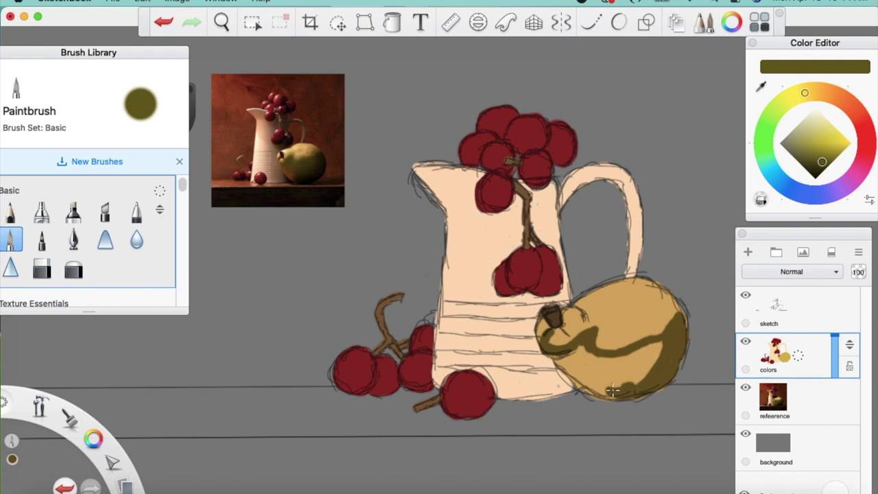
pyautogui.moveTo(612, 390)
pyautogui.mouseDown()
pyautogui.moveTo(550, 354)
pyautogui.moveTo(580, 351)
pyautogui.moveTo(566, 362)
pyautogui.moveTo(580, 387)
pyautogui.moveTo(610, 388)
pyautogui.moveTo(581, 352)
pyautogui.mouseUp()
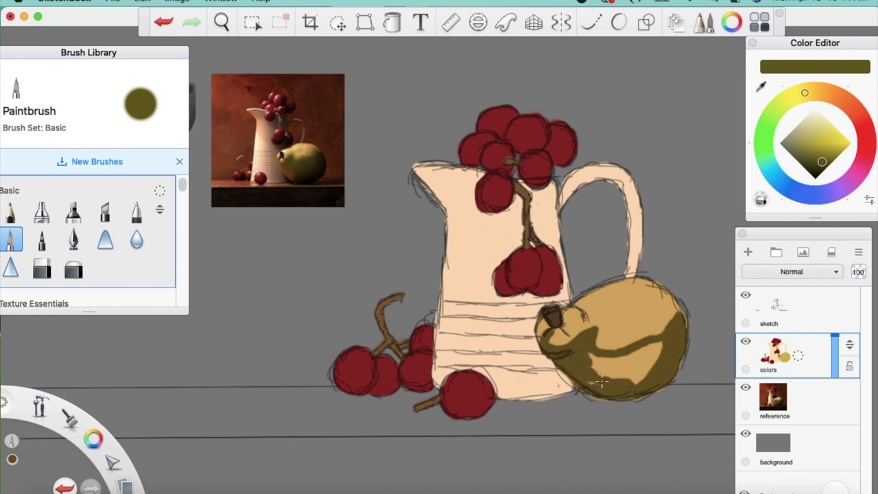
pyautogui.moveTo(631, 386)
pyautogui.mouseDown()
pyautogui.moveTo(651, 362)
pyautogui.moveTo(602, 369)
pyautogui.moveTo(592, 358)
pyautogui.mouseUp()
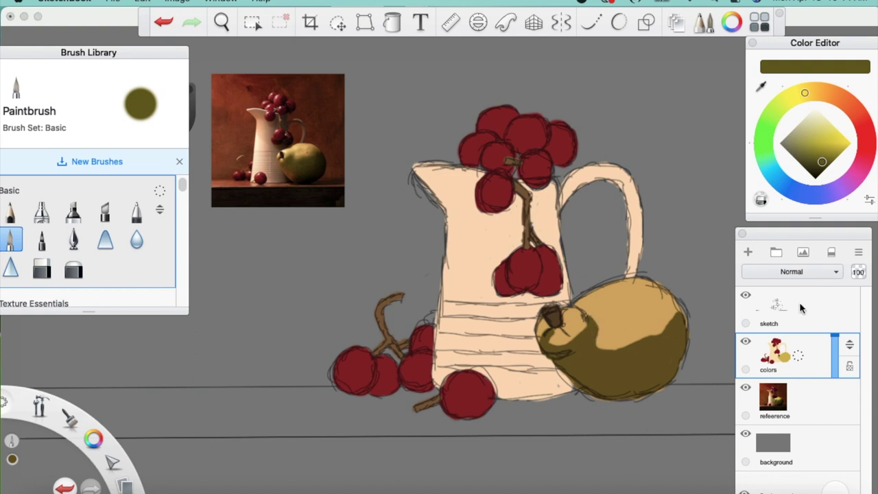
# - Sample a near-black brown from the pear's shadow in the reference image and paint the darkest shadow along the pear's lower right edge
pyautogui.click(761, 85)
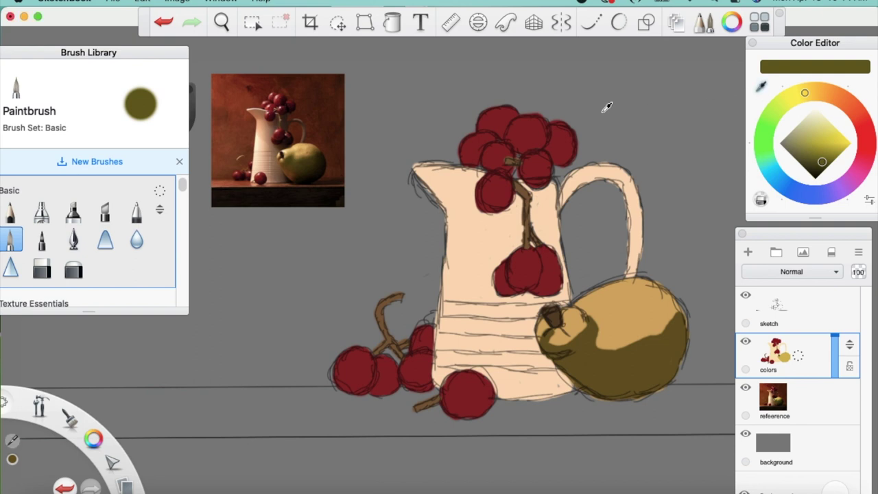
pyautogui.moveTo(325, 164); pyautogui.dragTo(321, 167)
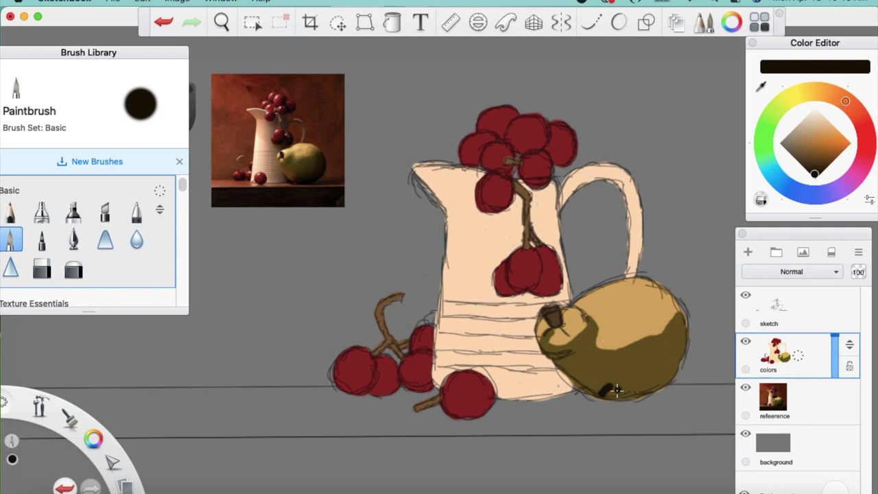
pyautogui.moveTo(605, 390)
pyautogui.mouseDown()
pyautogui.moveTo(620, 392)
pyautogui.moveTo(671, 358)
pyautogui.moveTo(677, 320)
pyautogui.mouseUp()
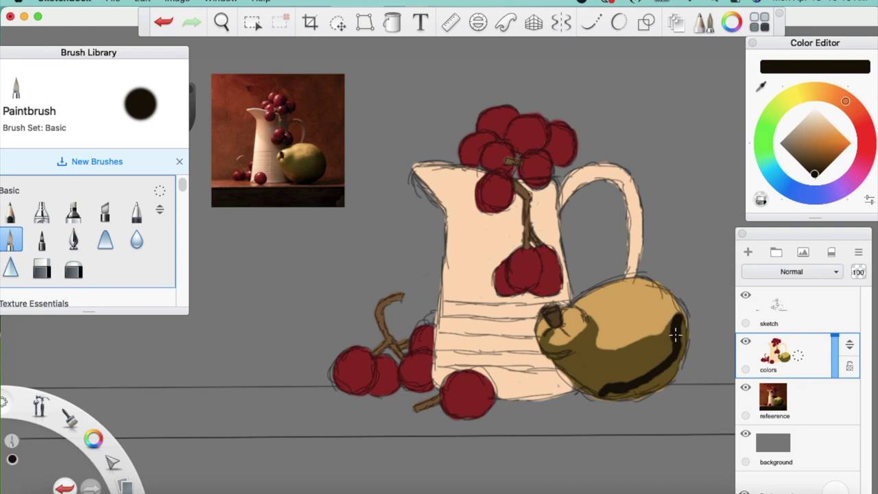
pyautogui.moveTo(681, 319)
pyautogui.mouseDown()
pyautogui.moveTo(669, 376)
pyautogui.moveTo(676, 364)
pyautogui.moveTo(654, 386)
pyautogui.moveTo(676, 369)
pyautogui.moveTo(627, 396)
pyautogui.mouseUp()
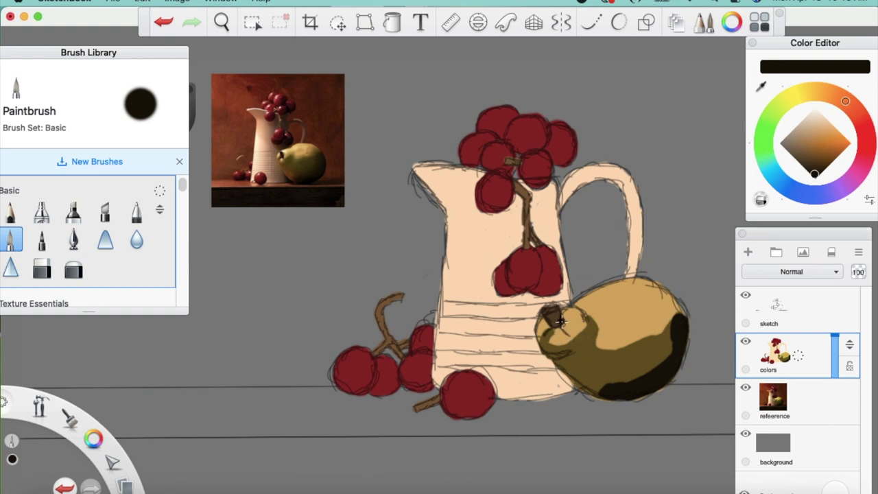
pyautogui.click(761, 87)
pyautogui.click(284, 152)
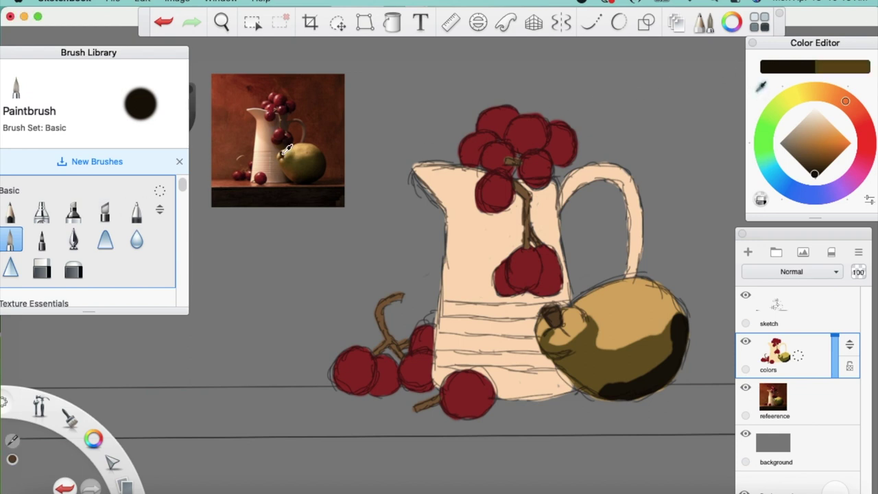
pyautogui.click(282, 154)
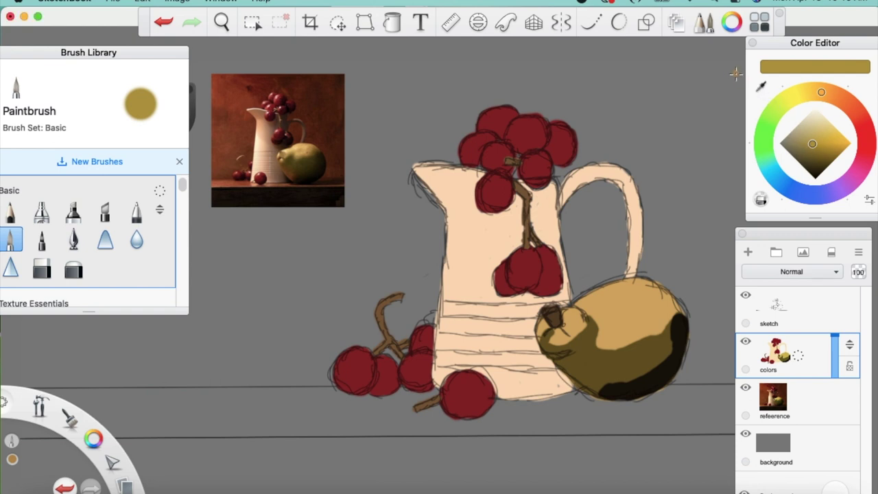
pyautogui.press('super+z')
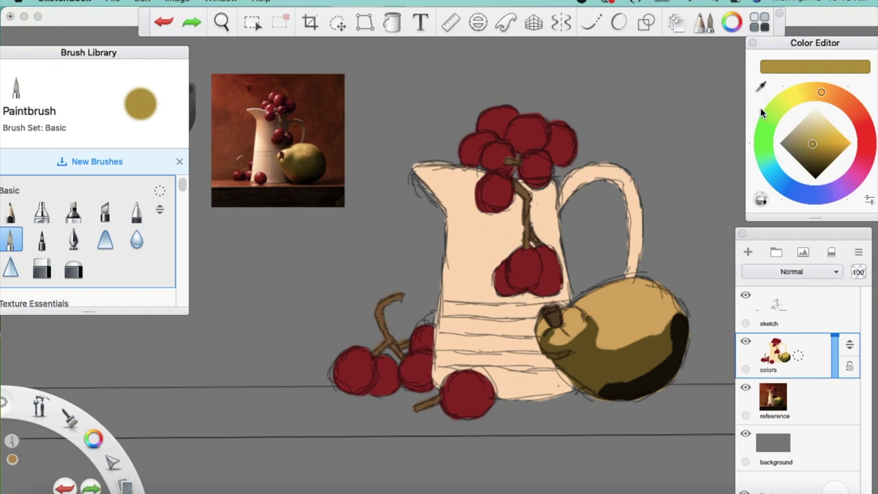
# - Sample a near-black colour beside the pear's stem in the reference image and reduce the Paintbrush size for fine work
pyautogui.click(760, 87)
pyautogui.moveTo(288, 149)
pyautogui.mouseDown()
pyautogui.moveTo(281, 157)
pyautogui.moveTo(280, 150)
pyautogui.mouseUp()
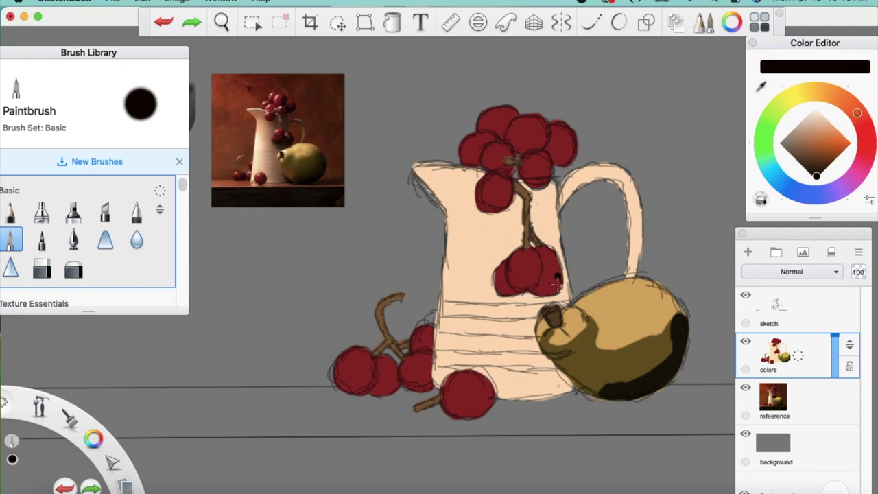
pyautogui.press('[')
pyautogui.press('[')
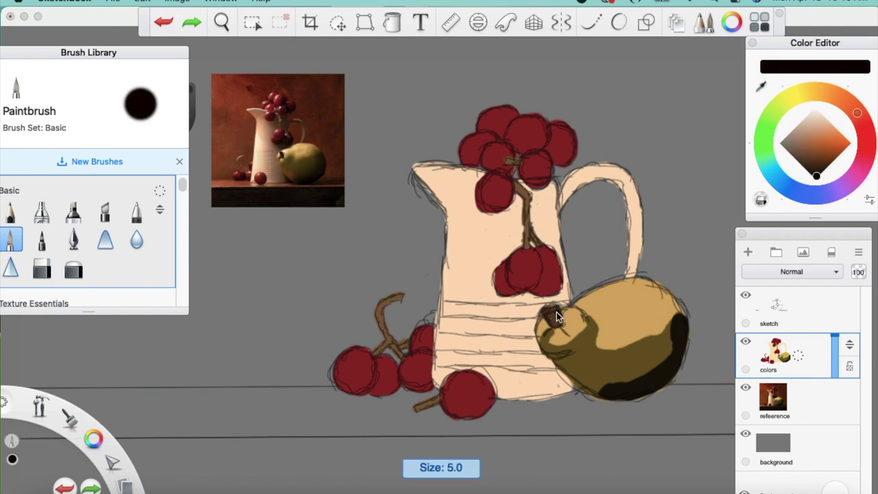
pyautogui.press('[')
# - Paint near-black shading down the right side and around the rim of the pear's stem, leaving its front face brown
pyautogui.press('space')
pyautogui.moveTo(594, 322)
pyautogui.mouseDown()
pyautogui.moveTo(575, 299)
pyautogui.moveTo(709, 288)
pyautogui.mouseUp()
pyautogui.press('space')
pyautogui.moveTo(700, 328)
pyautogui.mouseDown()
pyautogui.moveTo(509, 320)
pyautogui.moveTo(405, 286)
pyautogui.mouseUp()
pyautogui.moveTo(427, 255); pyautogui.dragTo(449, 253)
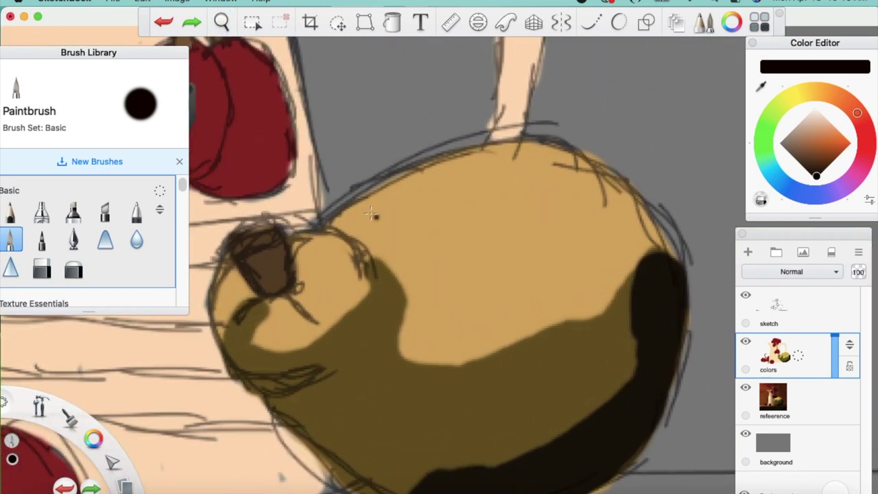
pyautogui.moveTo(273, 238)
pyautogui.mouseDown()
pyautogui.moveTo(285, 273)
pyautogui.moveTo(275, 294)
pyautogui.moveTo(281, 275)
pyautogui.moveTo(270, 251)
pyautogui.moveTo(274, 262)
pyautogui.moveTo(277, 248)
pyautogui.moveTo(280, 289)
pyautogui.moveTo(283, 254)
pyautogui.moveTo(271, 242)
pyautogui.moveTo(245, 255)
pyautogui.mouseUp()
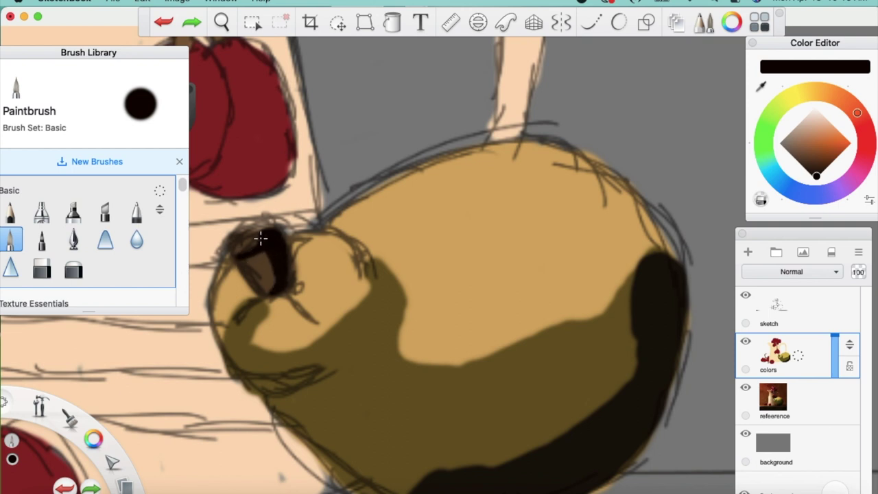
pyautogui.click(282, 284)
pyautogui.moveTo(291, 267); pyautogui.dragTo(288, 254)
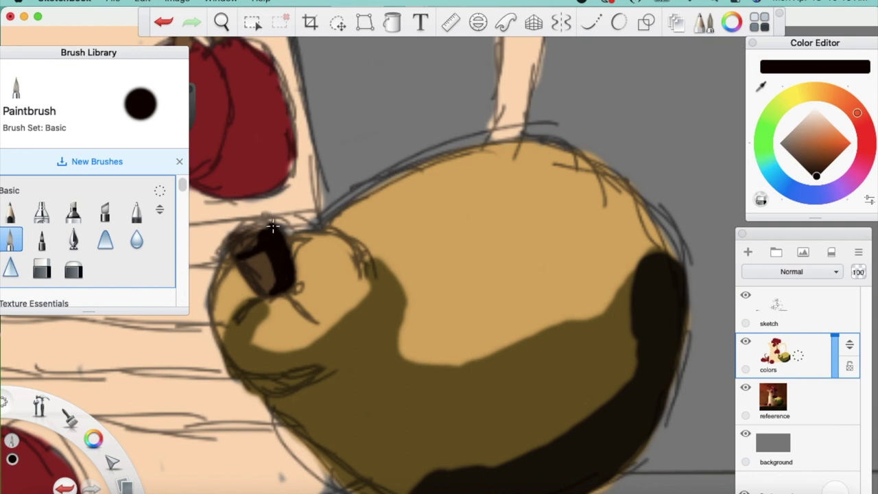
pyautogui.moveTo(264, 229); pyautogui.dragTo(247, 234)
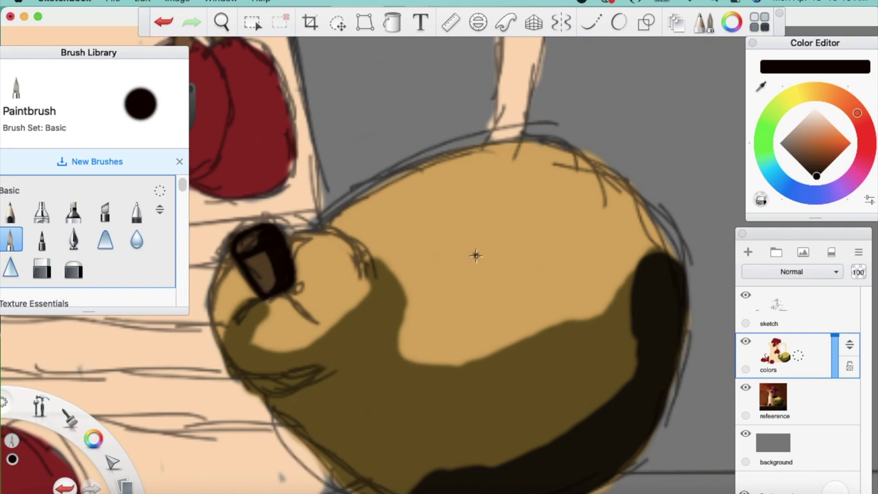
# - Look through the Smudge brush set for a brush to blend the pear's tones, comparing the bristle, round and flat brushes
pyautogui.press('space')
pyautogui.moveTo(462, 268); pyautogui.dragTo(225, 384)
pyautogui.moveTo(455, 300)
pyautogui.mouseDown()
pyautogui.moveTo(442, 360)
pyautogui.moveTo(523, 281)
pyautogui.moveTo(512, 288)
pyautogui.mouseUp()
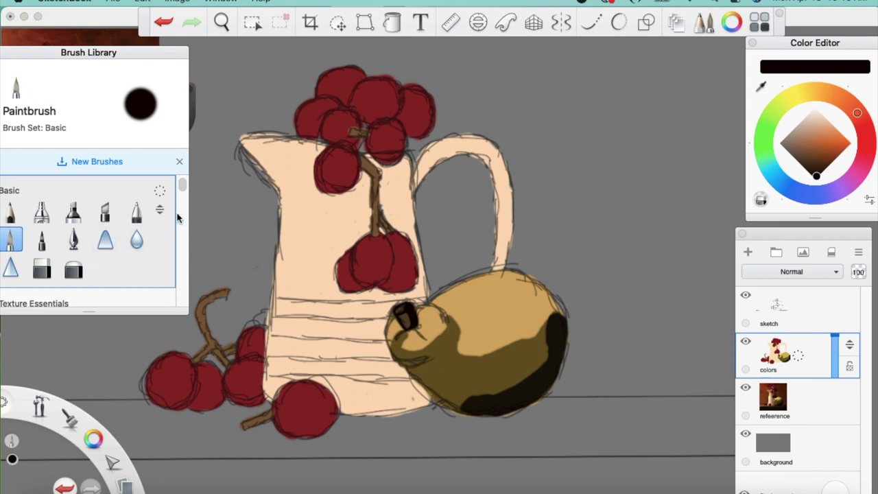
pyautogui.click(41, 212)
pyautogui.scroll(-5, 183, 195)
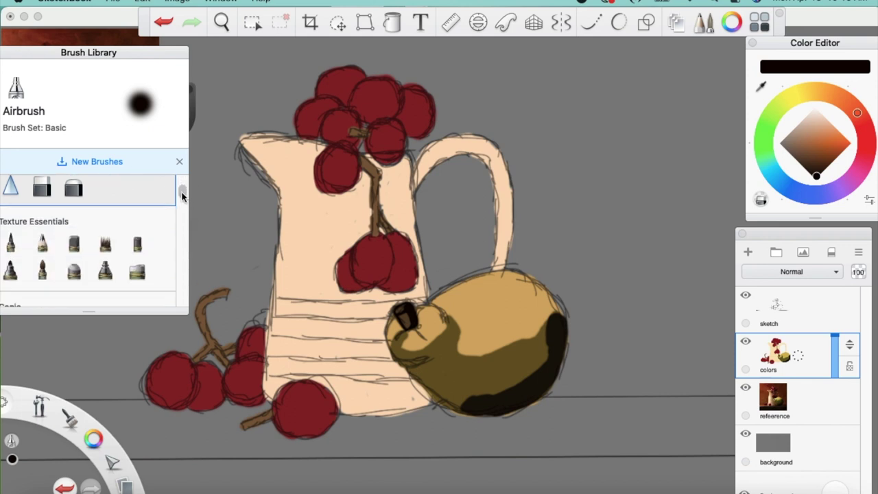
pyautogui.moveTo(180, 200)
pyautogui.mouseDown()
pyautogui.moveTo(167, 297)
pyautogui.moveTo(165, 254)
pyautogui.mouseUp()
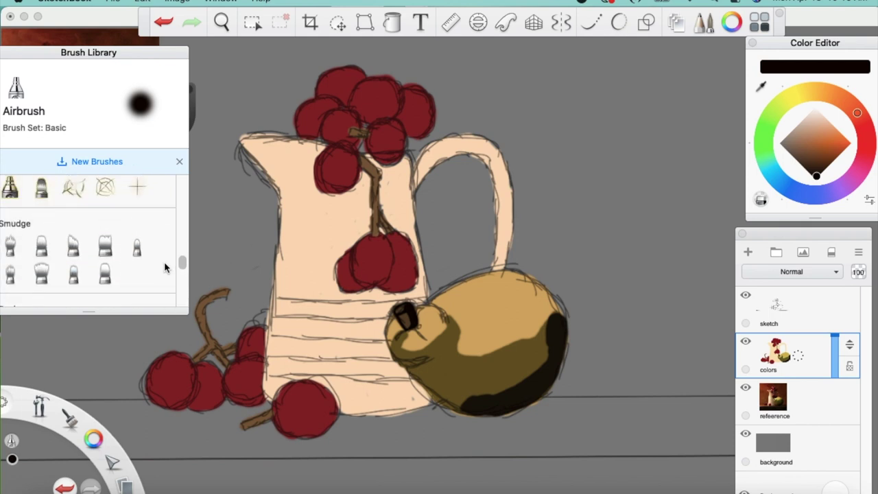
pyautogui.click(104, 249)
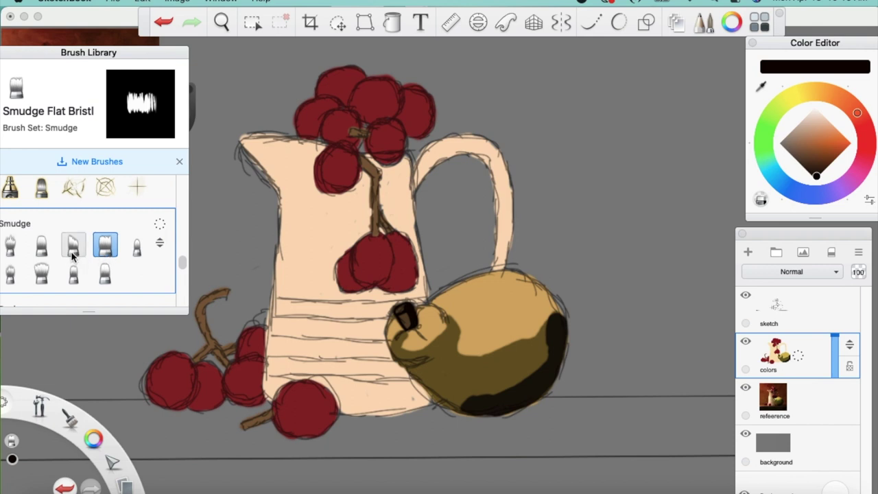
pyautogui.click(73, 253)
pyautogui.click(41, 249)
pyautogui.click(12, 250)
pyautogui.click(10, 278)
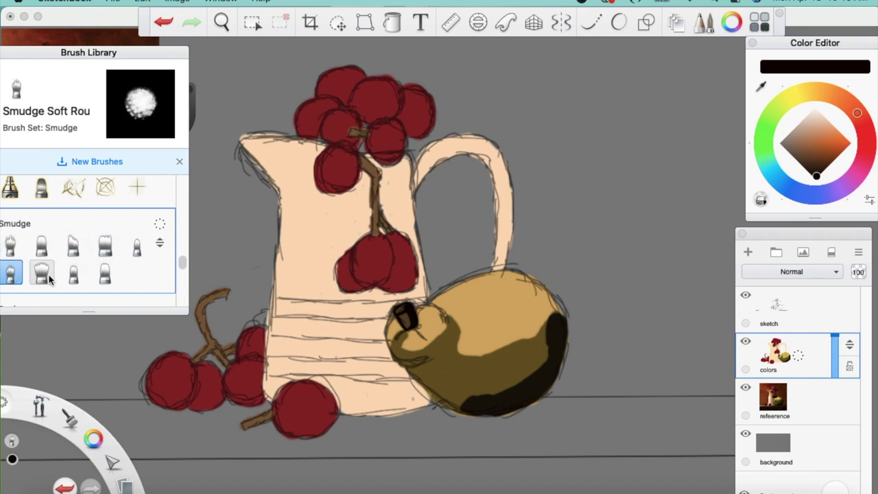
pyautogui.click(41, 275)
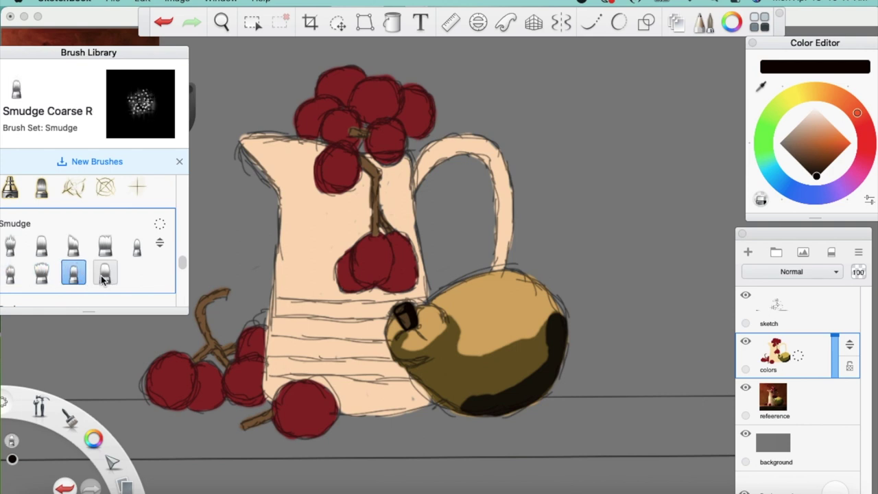
pyautogui.click(107, 278)
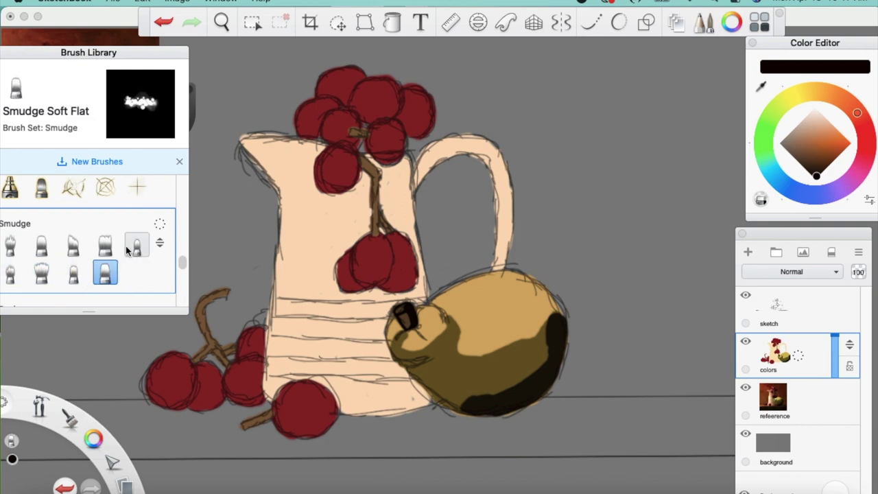
# - Try to blend the pear's light and dark olive areas with the Smudge Flat Bristle brush
pyautogui.click(104, 245)
pyautogui.moveTo(501, 347)
pyautogui.mouseDown()
pyautogui.moveTo(511, 347)
pyautogui.moveTo(493, 351)
pyautogui.moveTo(522, 336)
pyautogui.moveTo(466, 352)
pyautogui.moveTo(548, 308)
pyautogui.moveTo(536, 290)
pyautogui.mouseUp()
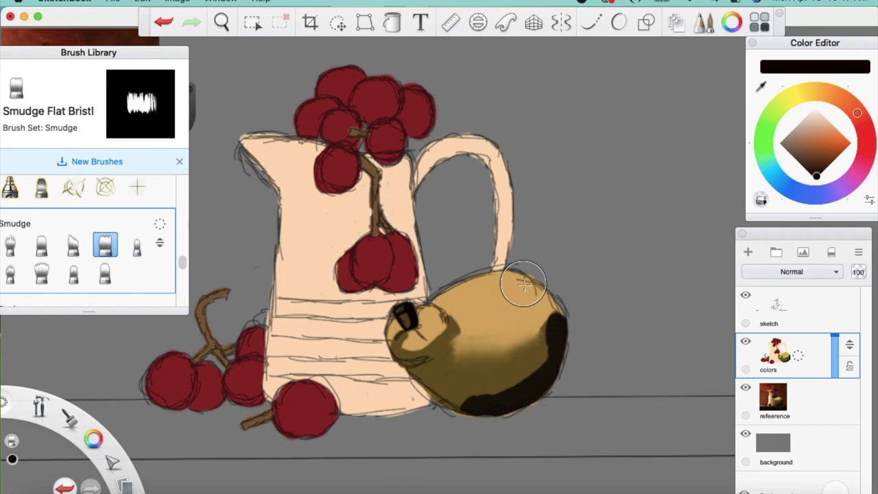
pyautogui.press('super+z')
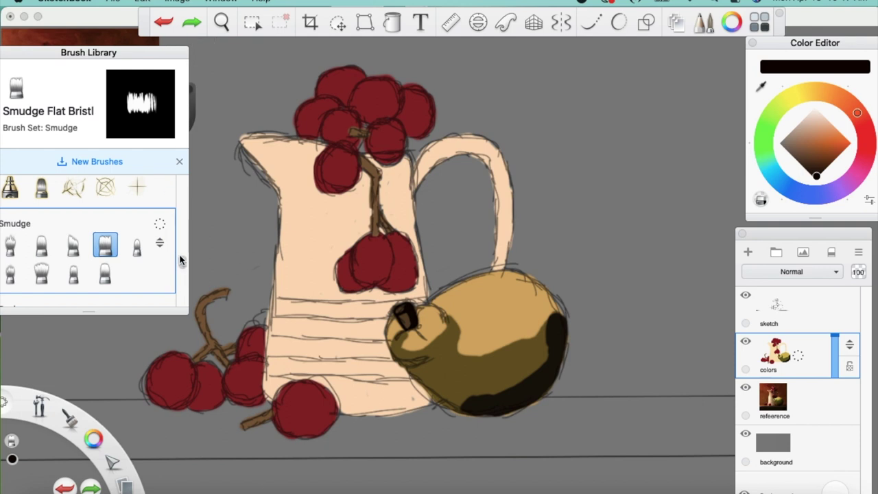
# - Examine the Glow and Traditional brush sets, comparing the Traditional paintbrushes, markers, airbrushes and pens
pyautogui.scroll(5, 181, 255)
pyautogui.click(51, 269)
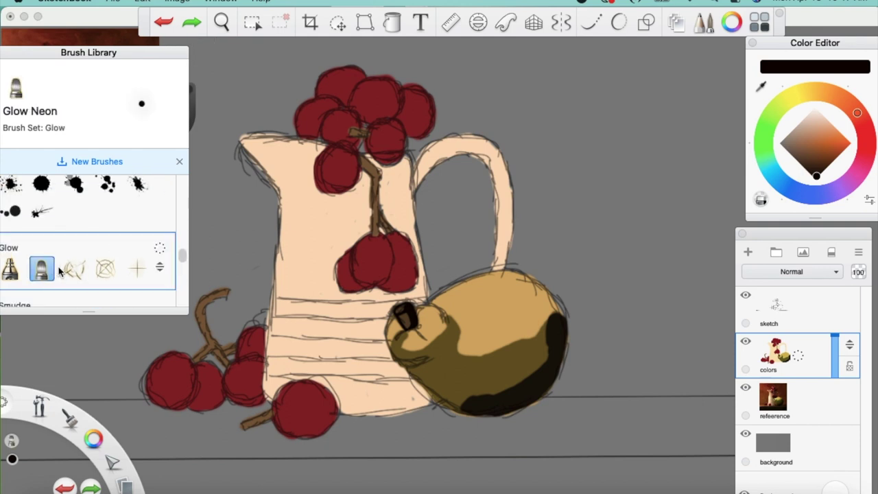
pyautogui.scroll(10, 179, 249)
pyautogui.moveTo(176, 239); pyautogui.dragTo(176, 215)
pyautogui.click(42, 274)
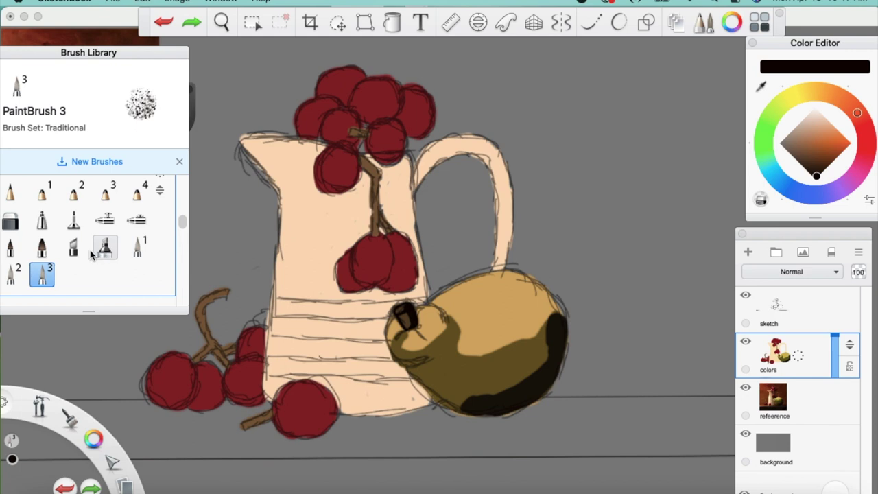
pyautogui.click(74, 248)
pyautogui.click(105, 248)
pyautogui.click(42, 250)
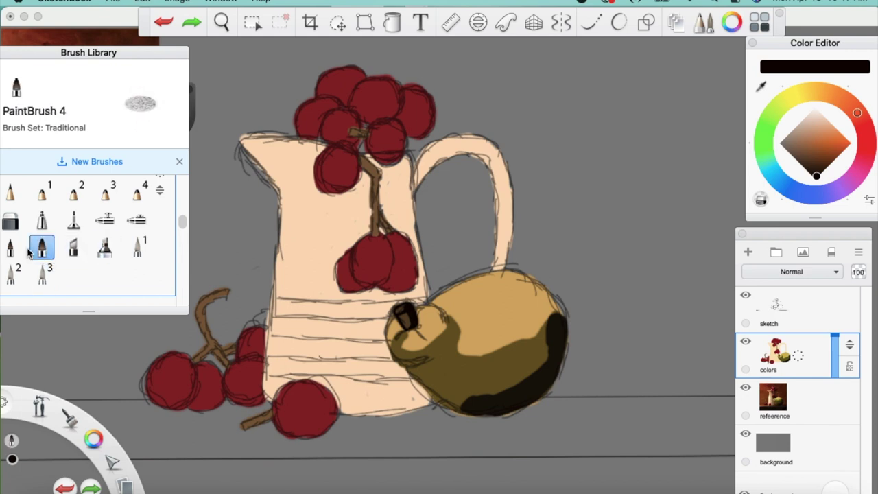
pyautogui.click(10, 248)
pyautogui.click(105, 225)
pyautogui.click(136, 221)
pyautogui.click(73, 221)
pyautogui.click(42, 221)
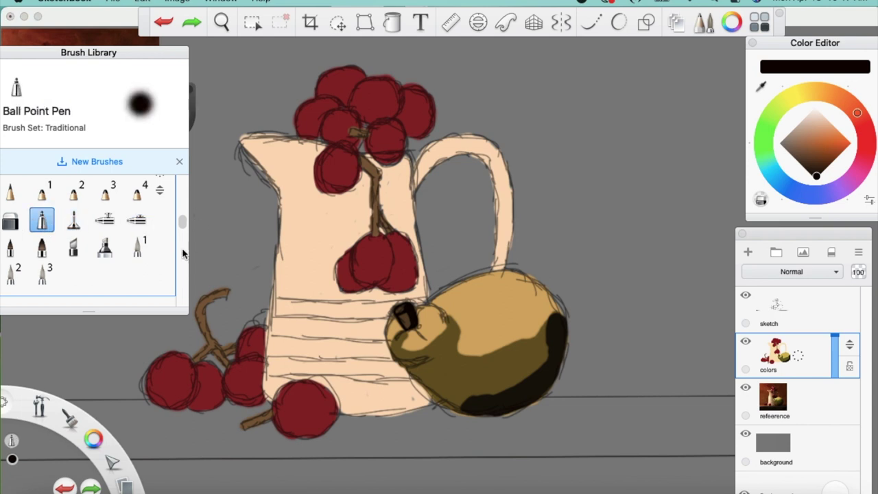
# - Look through the Synthetic Paint, Copic and Texture Essentials brush sets for a blending brush, comparing the synthetic bristle and flat brushes and the Speckled brush
pyautogui.scroll(5, 179, 213)
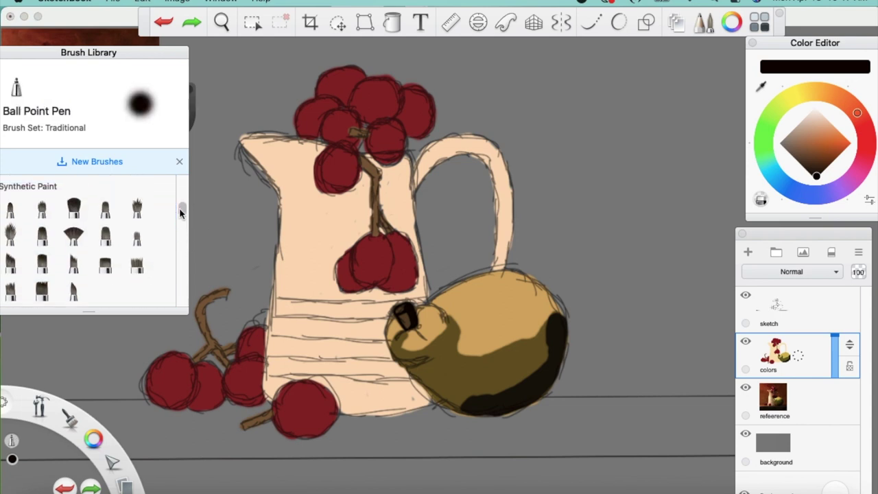
pyautogui.click(11, 291)
pyautogui.click(42, 291)
pyautogui.click(73, 291)
pyautogui.click(73, 263)
pyautogui.click(105, 264)
pyautogui.click(137, 264)
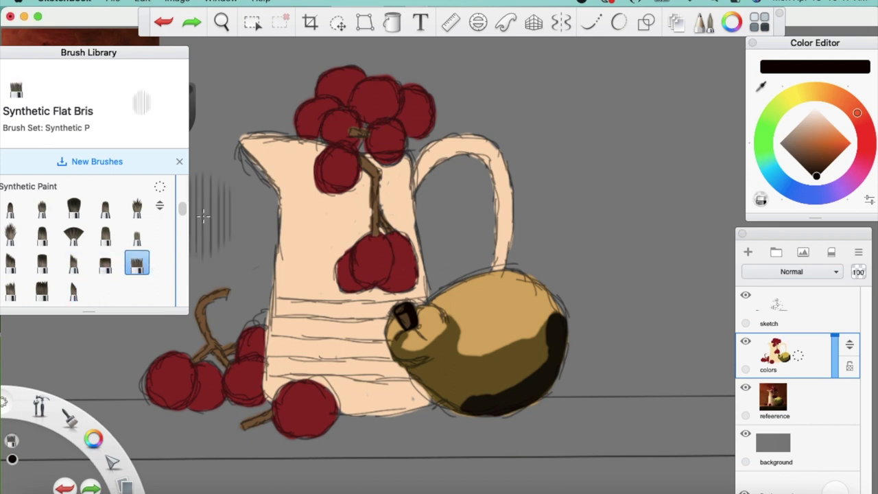
pyautogui.scroll(5, 182, 207)
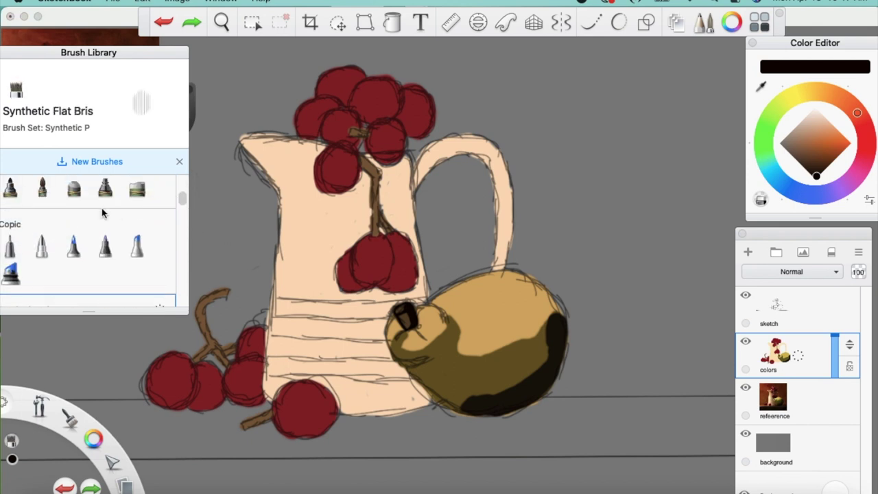
pyautogui.scroll(5, 182, 201)
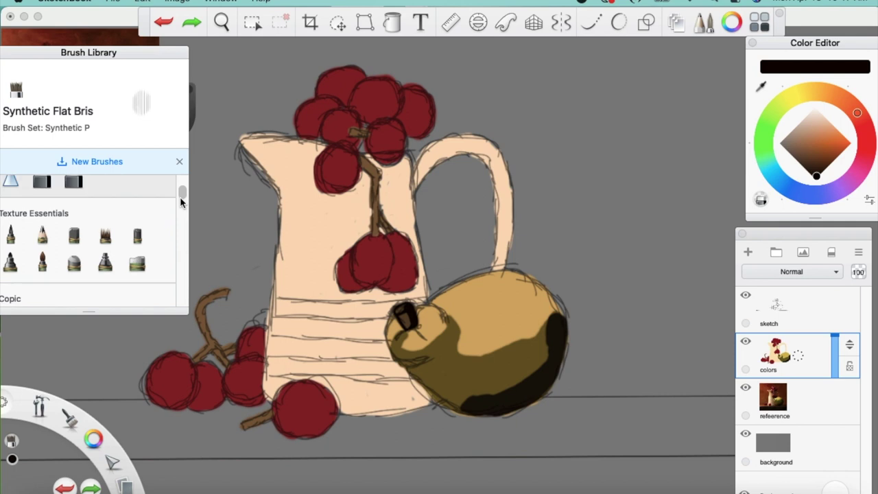
pyautogui.click(108, 235)
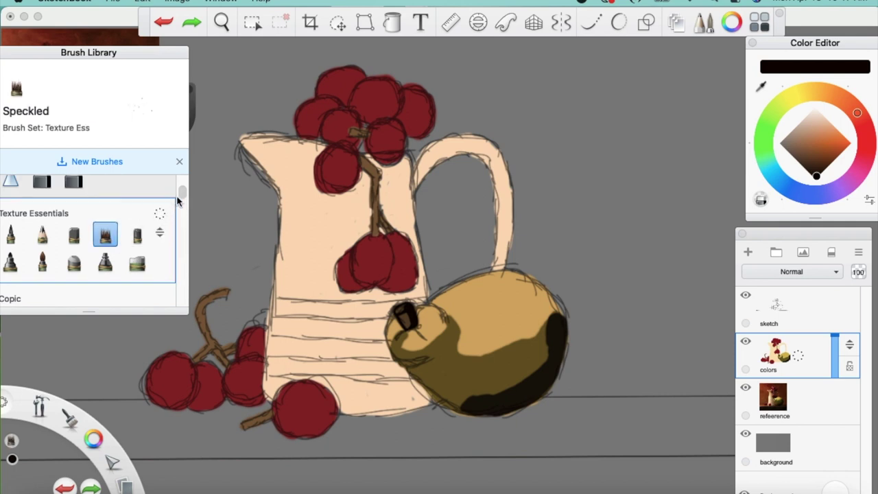
pyautogui.scroll(3, 176, 192)
# - Try to soften the edges between the pear's light tan and dark olive areas with the Basic Blur brush
pyautogui.click(105, 231)
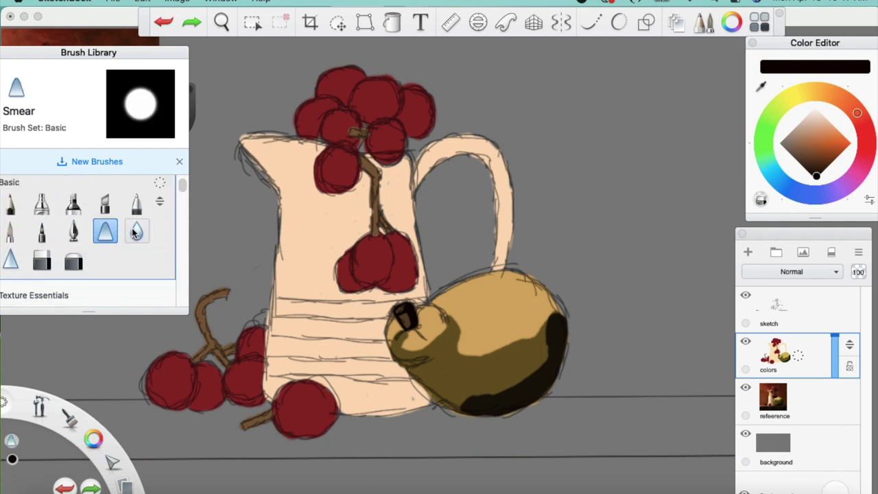
pyautogui.click(136, 233)
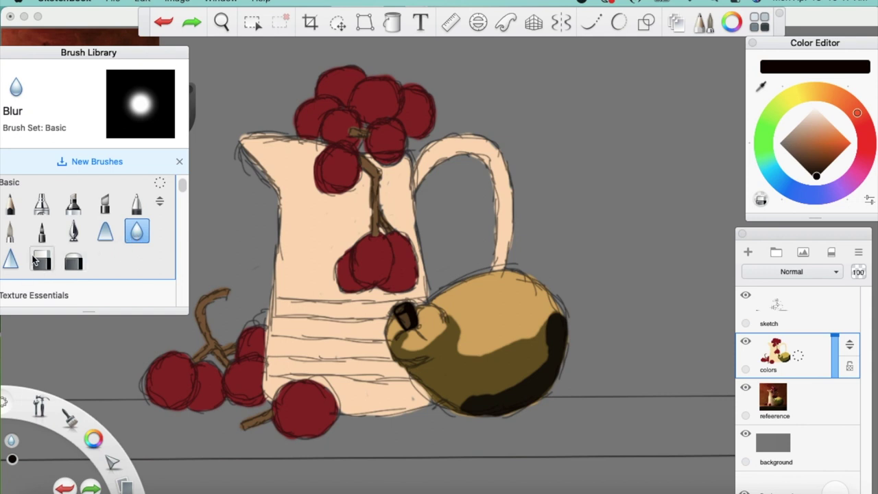
pyautogui.moveTo(466, 336)
pyautogui.mouseDown()
pyautogui.moveTo(487, 352)
pyautogui.moveTo(515, 343)
pyautogui.moveTo(480, 354)
pyautogui.moveTo(489, 353)
pyautogui.moveTo(541, 326)
pyautogui.mouseUp()
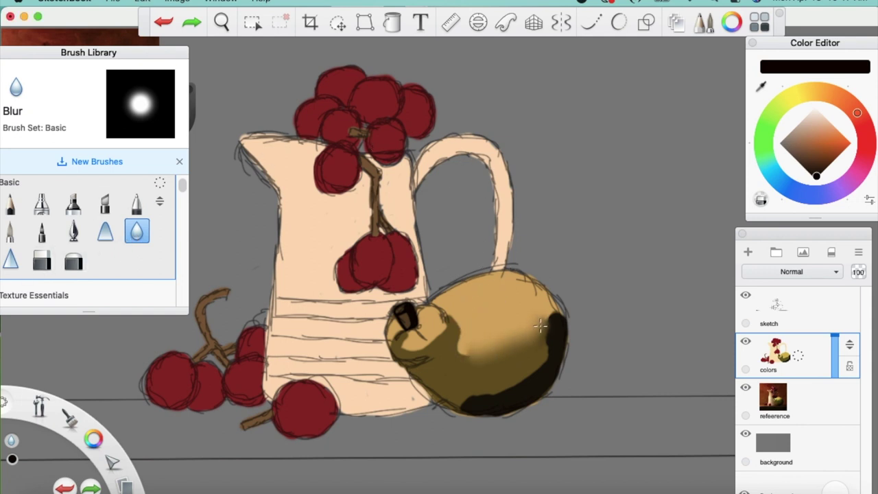
pyautogui.moveTo(470, 354)
pyautogui.mouseDown()
pyautogui.moveTo(459, 344)
pyautogui.moveTo(463, 326)
pyautogui.mouseUp()
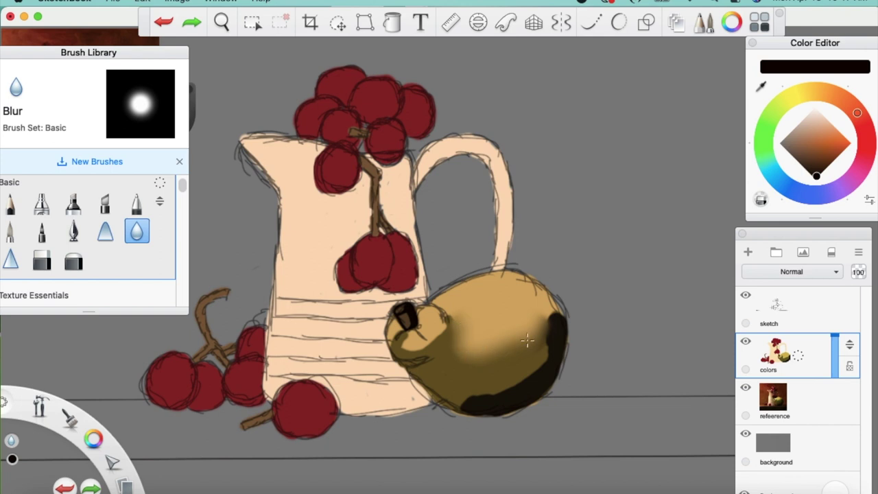
pyautogui.moveTo(526, 339); pyautogui.dragTo(534, 336)
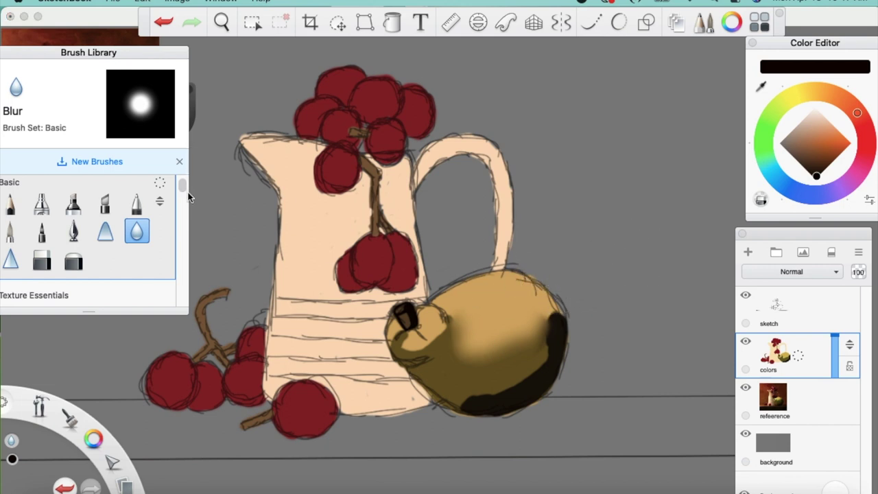
pyautogui.press('super+z')
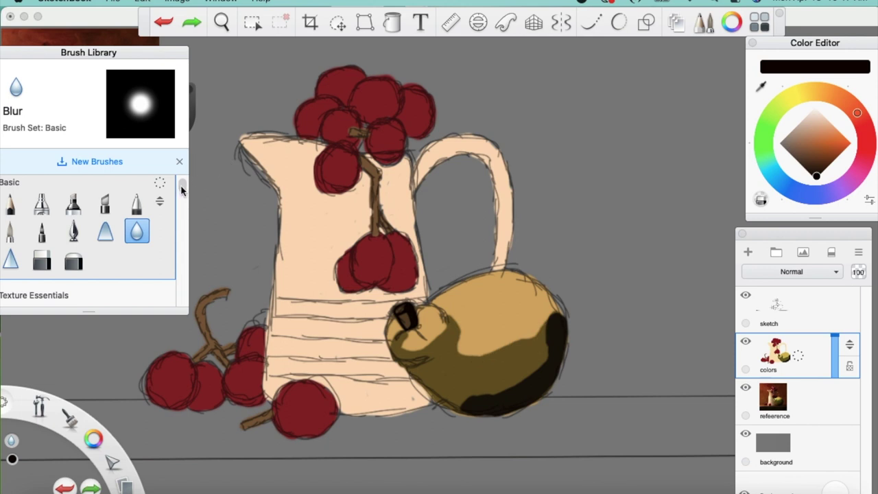
# - Compare the round and flat brushes of the Synthetic Paint set with the first brushes of the Smudge set
pyautogui.moveTo(181, 191); pyautogui.dragTo(182, 214)
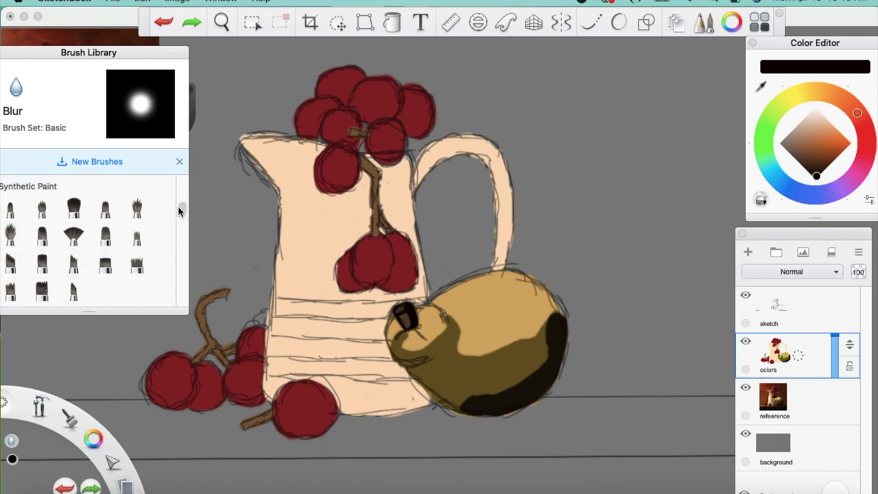
pyautogui.click(74, 207)
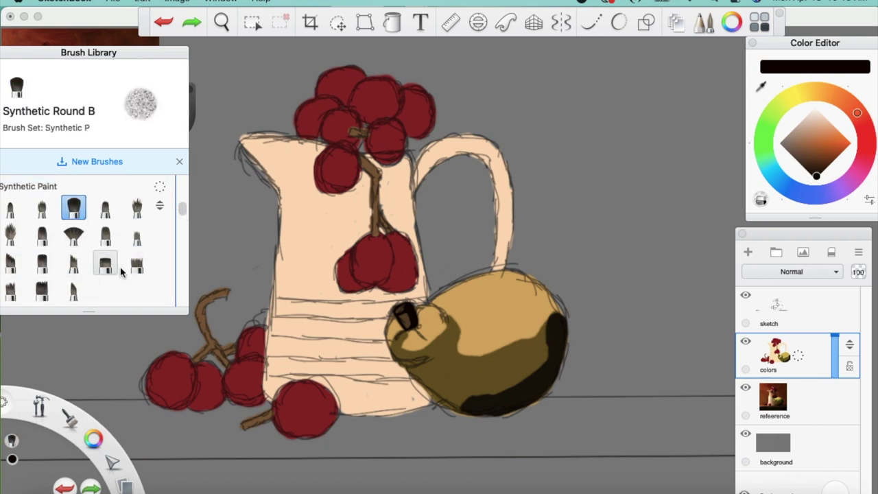
pyautogui.click(137, 264)
pyautogui.click(107, 266)
pyautogui.moveTo(182, 203); pyautogui.dragTo(172, 260)
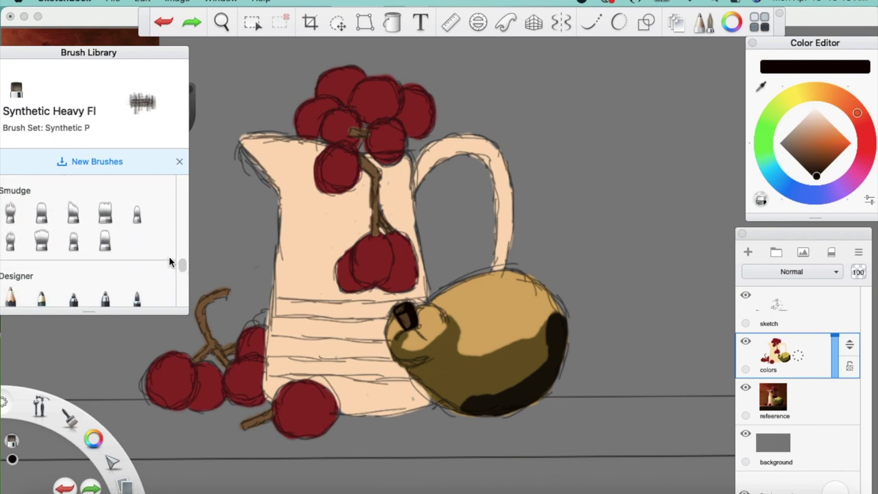
pyautogui.click(10, 214)
pyautogui.click(42, 212)
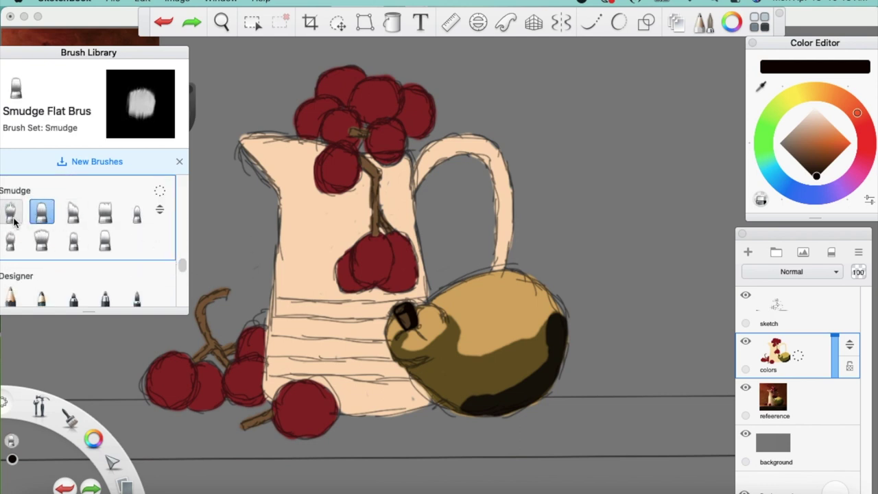
pyautogui.click(9, 217)
pyautogui.click(41, 214)
pyautogui.click(78, 215)
# - Examine the Artist brush set, comparing brushes such as Wet Frayed Bristle, Hair and Bleeding Watercolor
pyautogui.moveTo(179, 262); pyautogui.dragTo(182, 286)
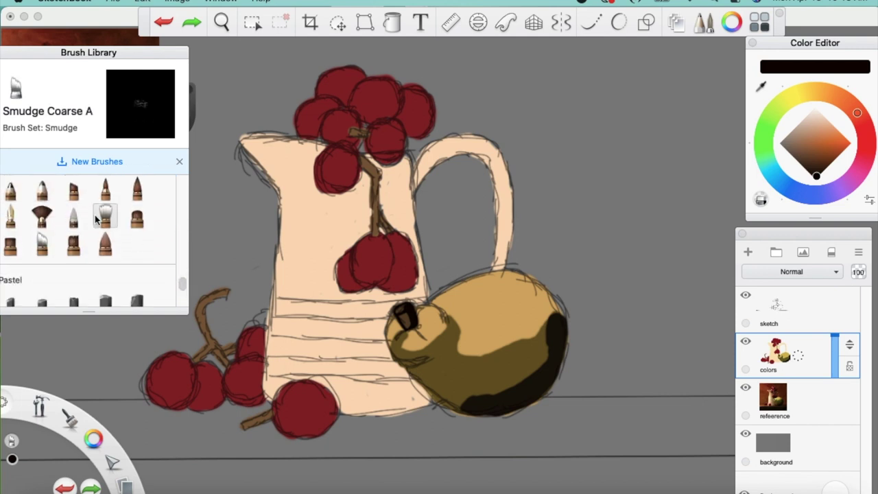
pyautogui.click(38, 224)
pyautogui.click(104, 245)
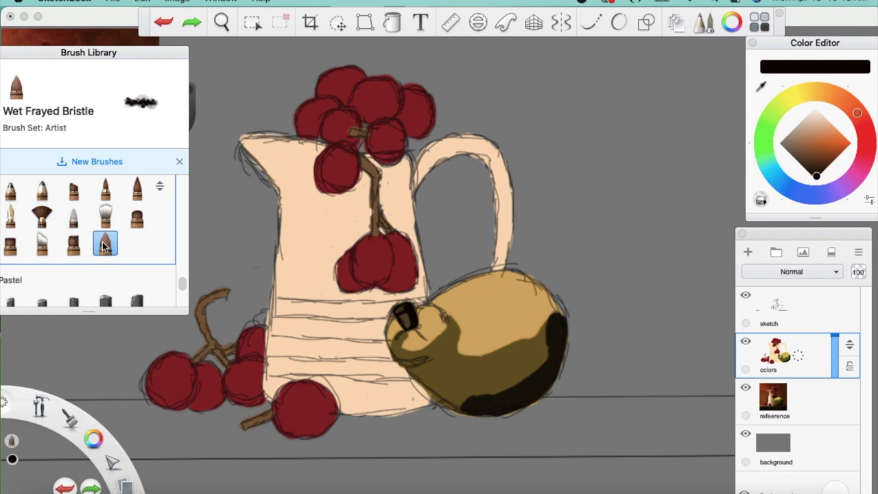
pyautogui.click(75, 247)
pyautogui.click(43, 250)
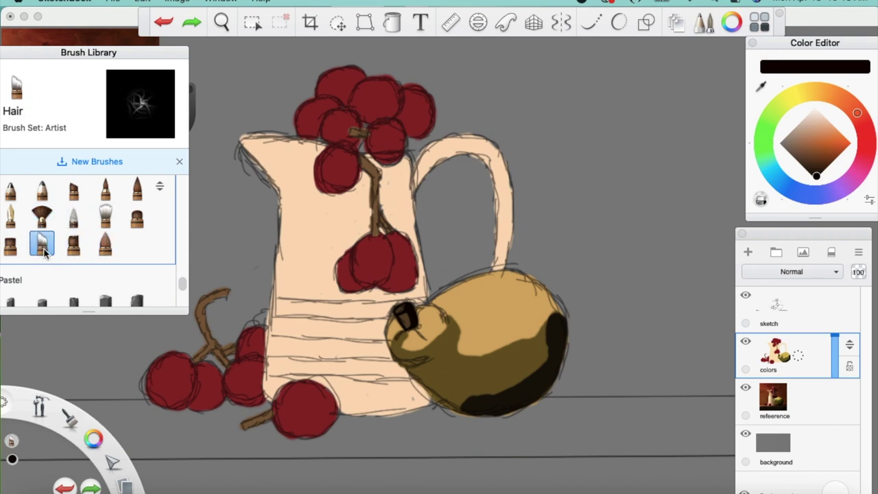
pyautogui.click(71, 251)
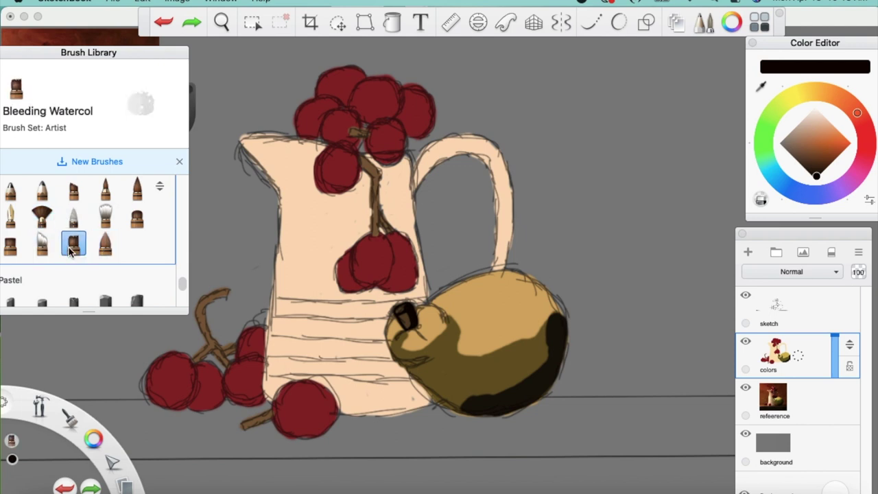
pyautogui.click(137, 218)
pyautogui.click(105, 215)
pyautogui.click(136, 188)
pyautogui.click(105, 187)
pyautogui.click(73, 188)
# - Blend the edges between the pear's light tan, dark olive and near-black tones using the Artist Blending brush at a reduced size
pyautogui.click(73, 215)
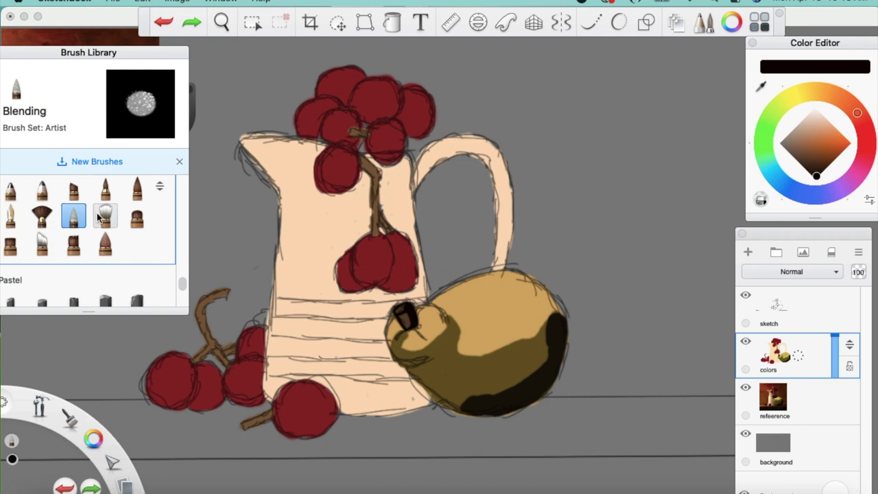
pyautogui.scroll(2, 185, 285)
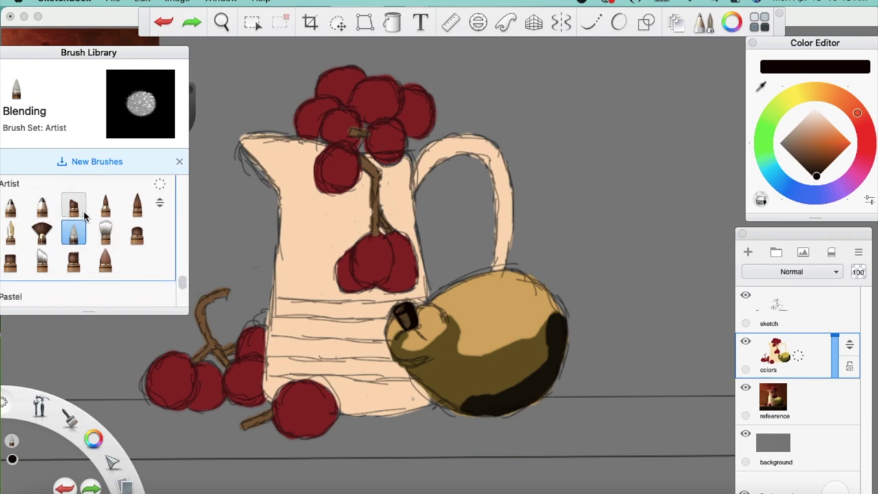
pyautogui.press('[')
pyautogui.press('[')
pyautogui.press('[')
pyautogui.press('[')
pyautogui.press('[')
pyautogui.press('[')
pyautogui.press('[')
pyautogui.press('[')
pyautogui.press('[')
pyautogui.press('[')
pyautogui.press('[')
pyautogui.press('[')
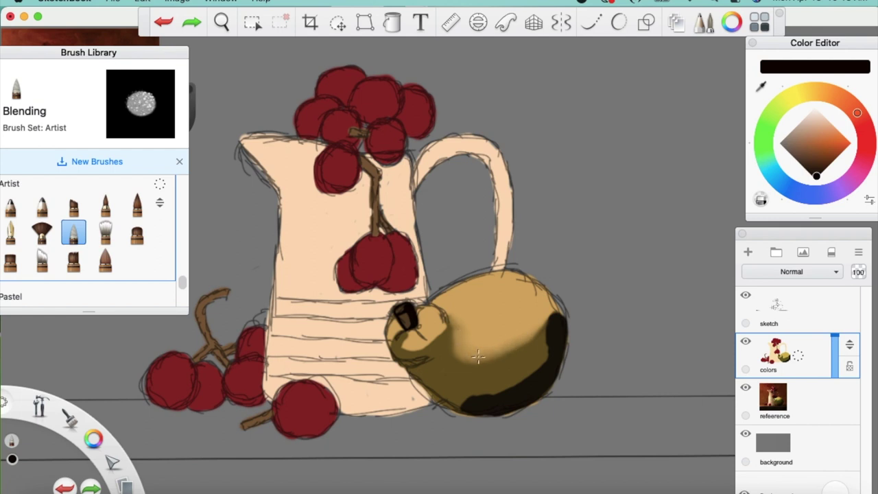
pyautogui.moveTo(456, 343); pyautogui.dragTo(461, 346)
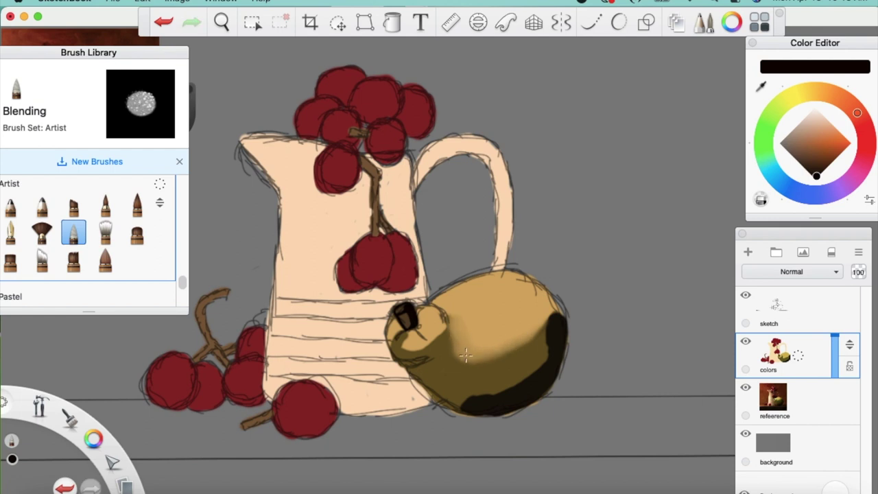
pyautogui.moveTo(489, 358); pyautogui.dragTo(521, 349)
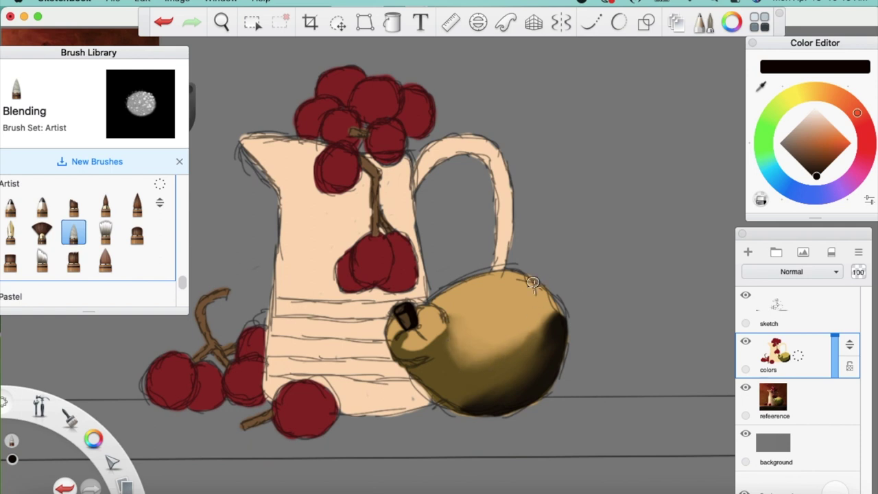
# - Sample a mid olive from the pear and blend further across its neck, stem and lower shadow with the Blending brush
pyautogui.press('alt')
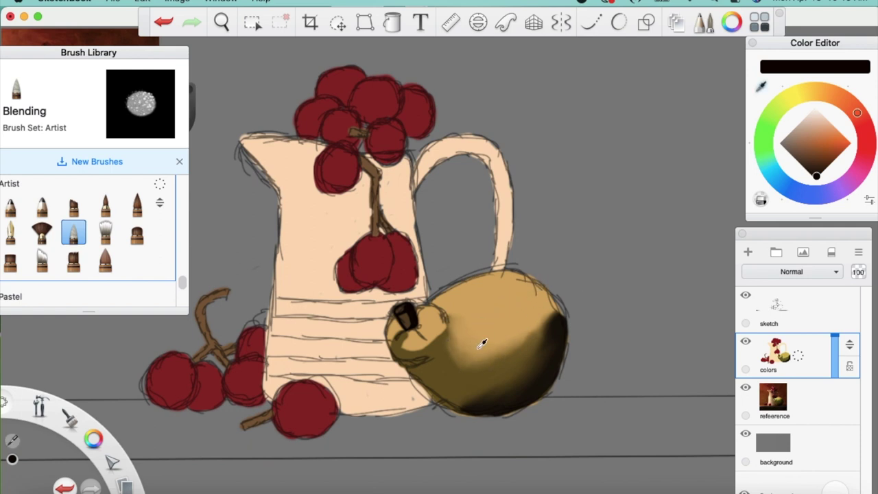
pyautogui.press('alt')
pyautogui.press('alt')
pyautogui.keyDown('alt'); pyautogui.click(464, 352); pyautogui.keyUp('alt')
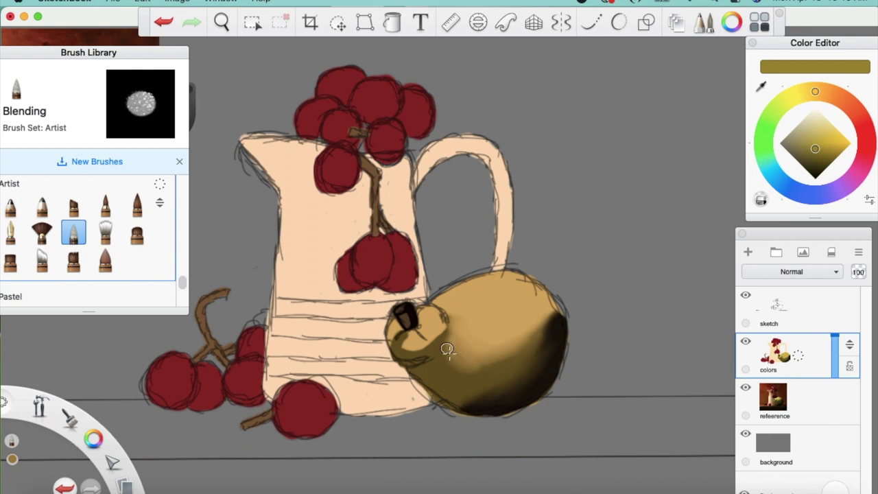
pyautogui.moveTo(518, 347)
pyautogui.mouseDown()
pyautogui.moveTo(545, 352)
pyautogui.moveTo(549, 332)
pyautogui.moveTo(530, 377)
pyautogui.mouseUp()
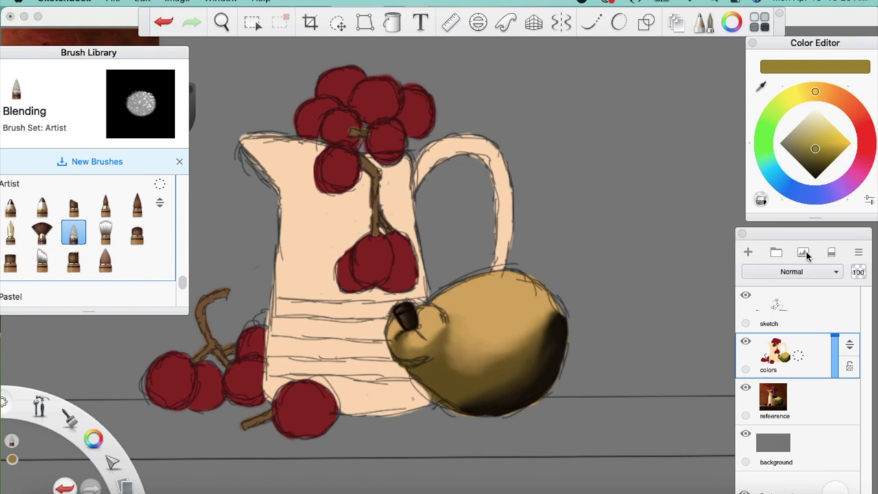
# - Check the blended pear without its outlines by toggling the visibility of the sketch and colors layers
pyautogui.click(746, 295)
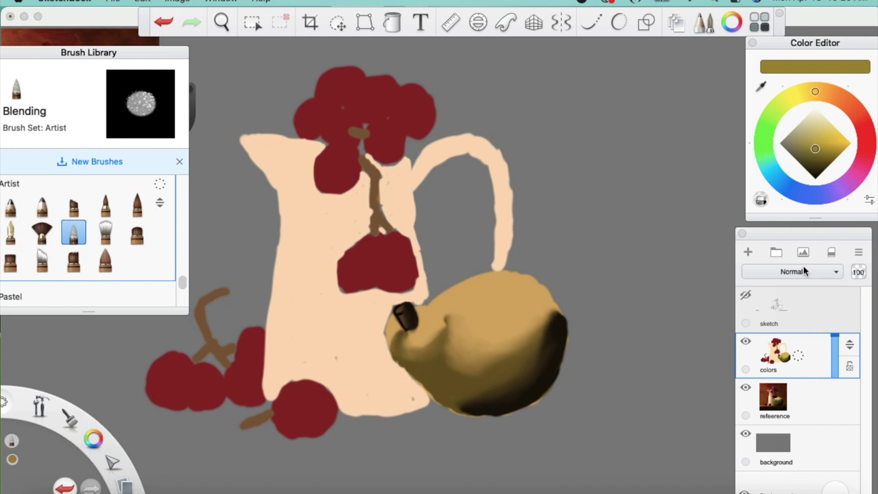
pyautogui.click(746, 341)
pyautogui.click(746, 343)
pyautogui.click(746, 296)
pyautogui.click(746, 298)
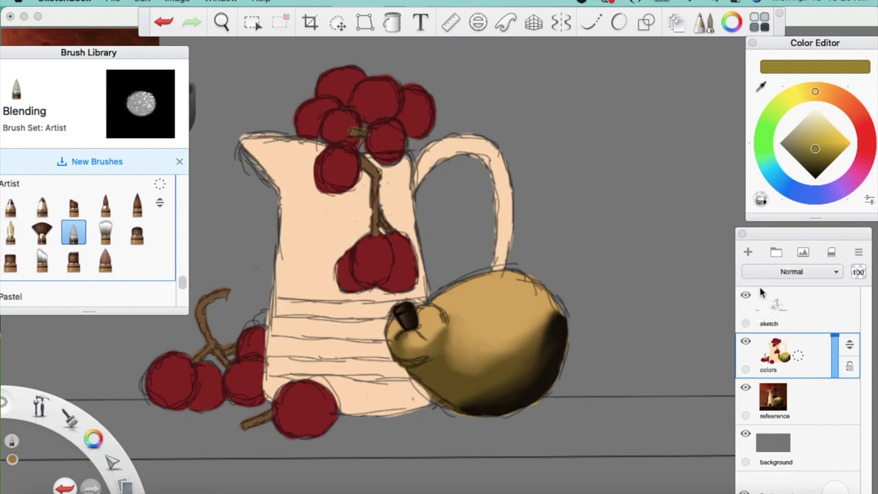
# - Add the Artist set's Blending brush to the Basic brush set
pyautogui.press('space')
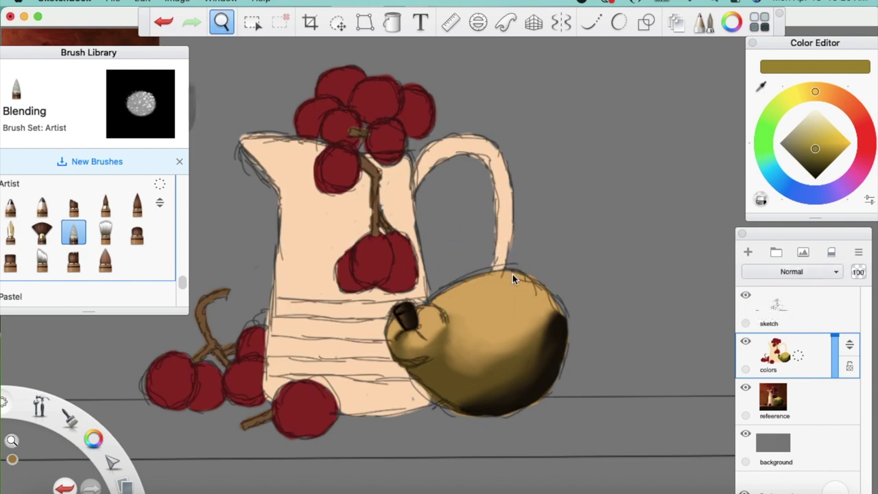
pyautogui.moveTo(523, 273); pyautogui.dragTo(706, 345)
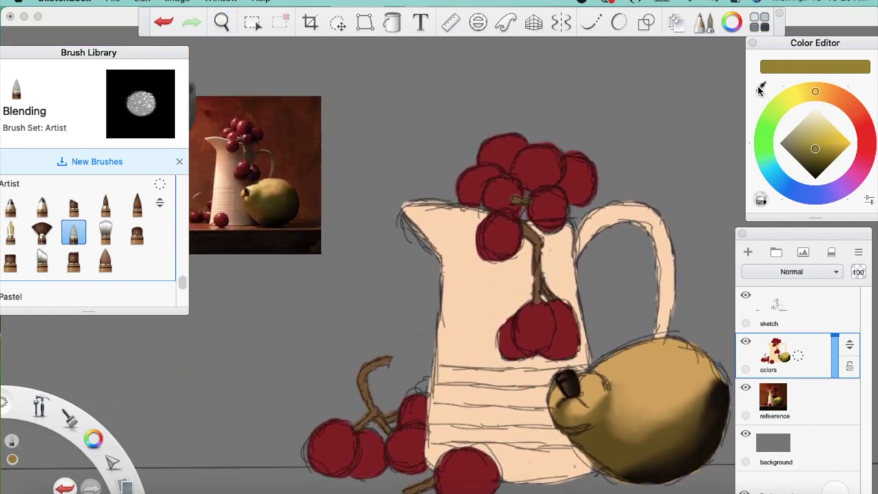
pyautogui.scroll(2, 182, 277)
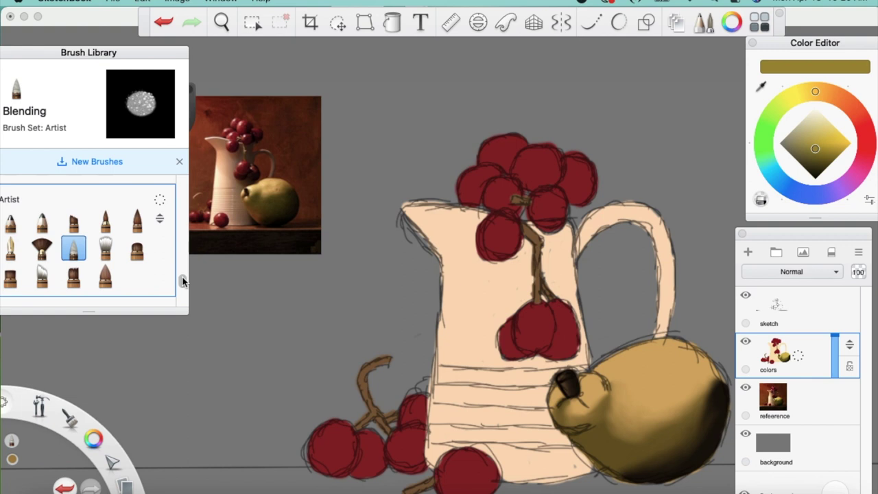
pyautogui.moveTo(83, 254)
pyautogui.mouseDown()
pyautogui.moveTo(87, 171)
pyautogui.moveTo(88, 181)
pyautogui.moveTo(94, 170)
pyautogui.moveTo(105, 269)
pyautogui.mouseUp()
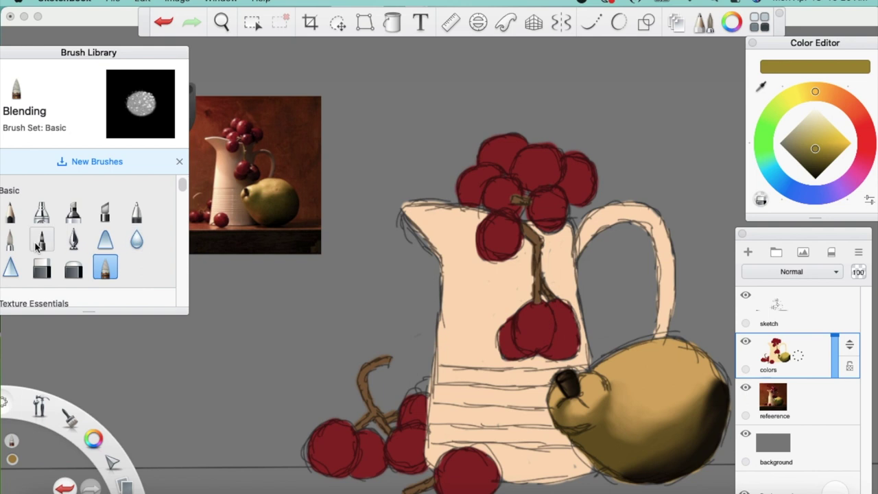
# - Sample a pale yellow from the reference pear and paint highlights on the pear's neck and upper edge with an enlarged Paintbrush
pyautogui.click(10, 240)
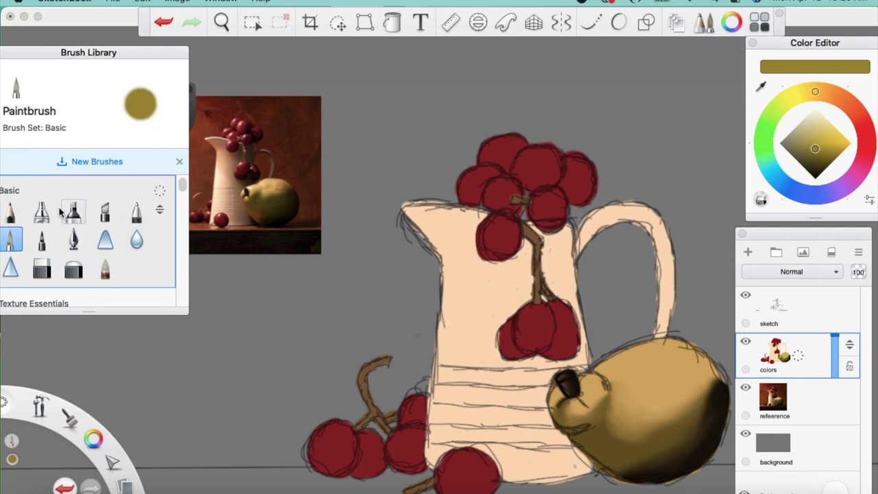
pyautogui.click(760, 86)
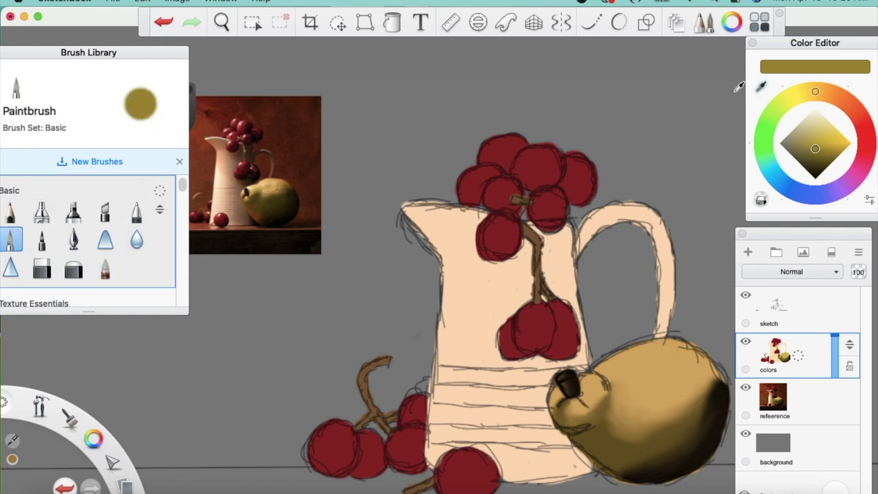
pyautogui.click(257, 184)
pyautogui.moveTo(257, 184); pyautogui.dragTo(249, 188)
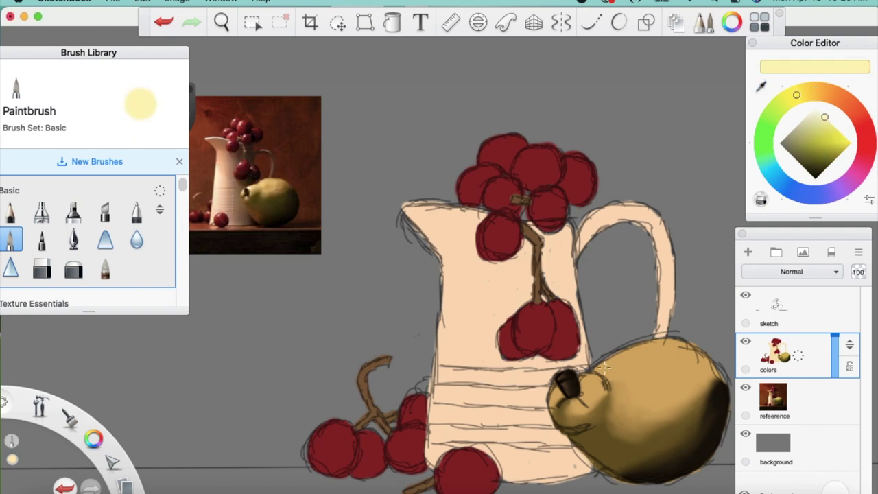
pyautogui.press(']')
pyautogui.press(']')
pyautogui.press(']')
pyautogui.moveTo(582, 379); pyautogui.dragTo(598, 384)
pyautogui.moveTo(627, 357)
pyautogui.mouseDown()
pyautogui.moveTo(610, 367)
pyautogui.moveTo(645, 346)
pyautogui.moveTo(654, 350)
pyautogui.mouseUp()
pyautogui.press('super+z')
pyautogui.moveTo(646, 364)
pyautogui.mouseDown()
pyautogui.moveTo(679, 350)
pyautogui.moveTo(699, 355)
pyautogui.mouseUp()
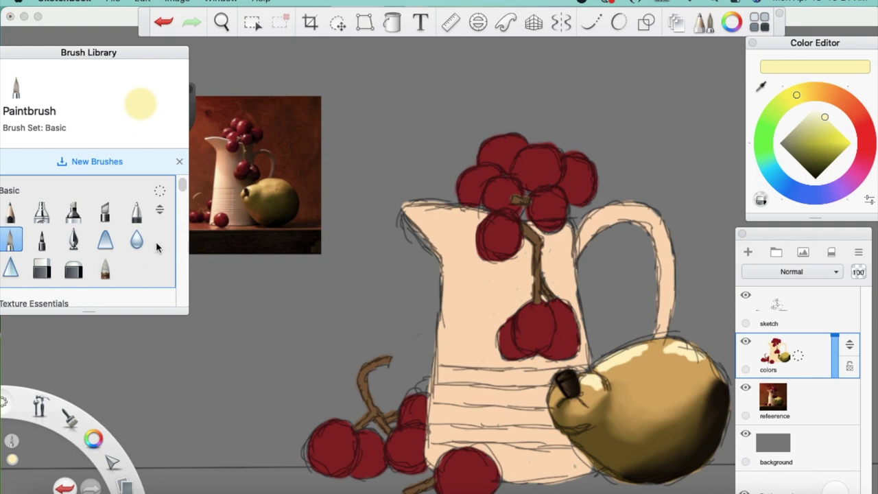
# - Soften the pale yellow highlights on the pear's neck and upper edge with the Blending brush
pyautogui.click(106, 272)
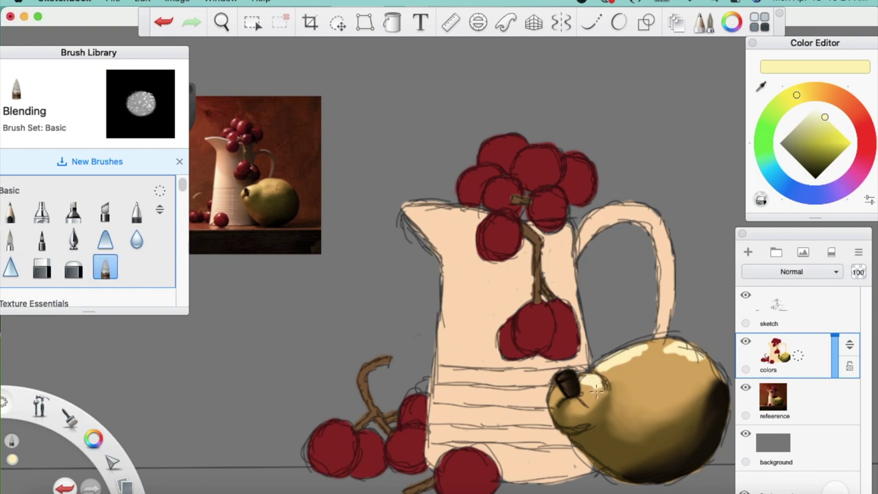
pyautogui.moveTo(582, 385); pyautogui.dragTo(590, 387)
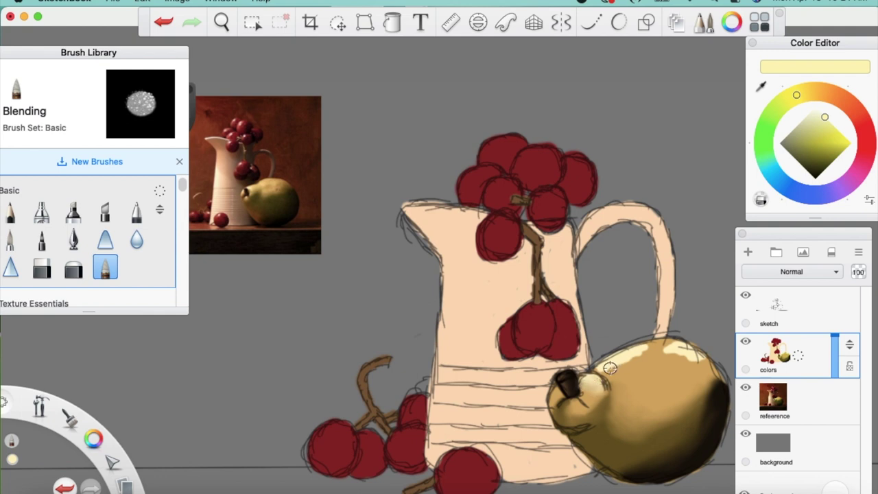
pyautogui.moveTo(644, 354)
pyautogui.mouseDown()
pyautogui.moveTo(601, 371)
pyautogui.moveTo(654, 348)
pyautogui.moveTo(628, 361)
pyautogui.moveTo(688, 355)
pyautogui.moveTo(669, 352)
pyautogui.moveTo(704, 363)
pyautogui.moveTo(677, 344)
pyautogui.mouseUp()
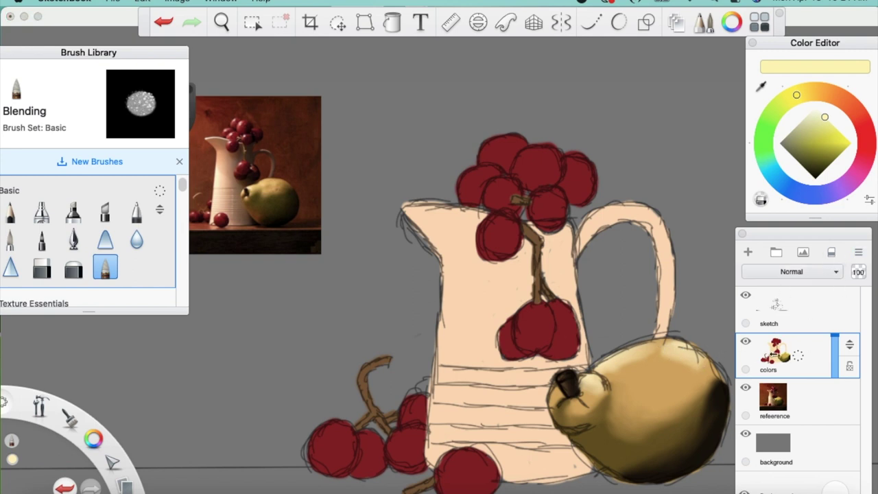
# - Hide the sketch layer, sample the pitcher's cream and clean up the pitcher's body and handle with the Paintbrush
pyautogui.click(746, 295)
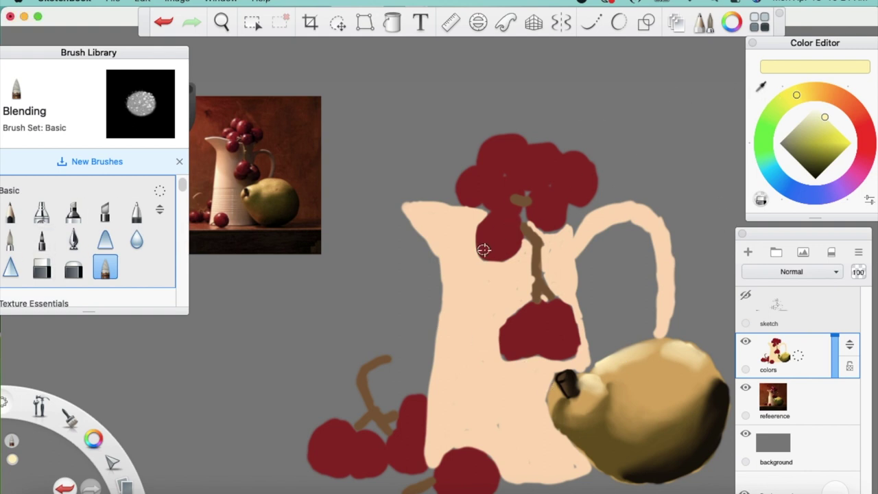
pyautogui.keyDown('alt'); pyautogui.click(485, 362); pyautogui.keyUp('alt')
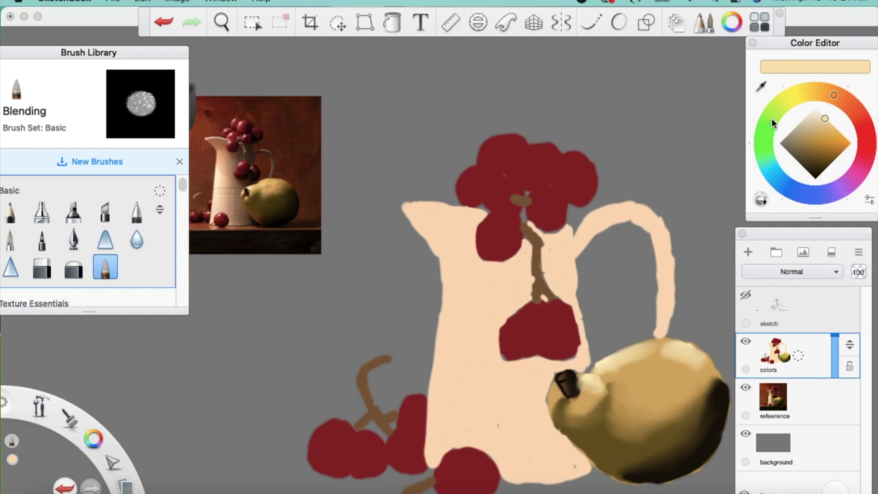
pyautogui.click(11, 239)
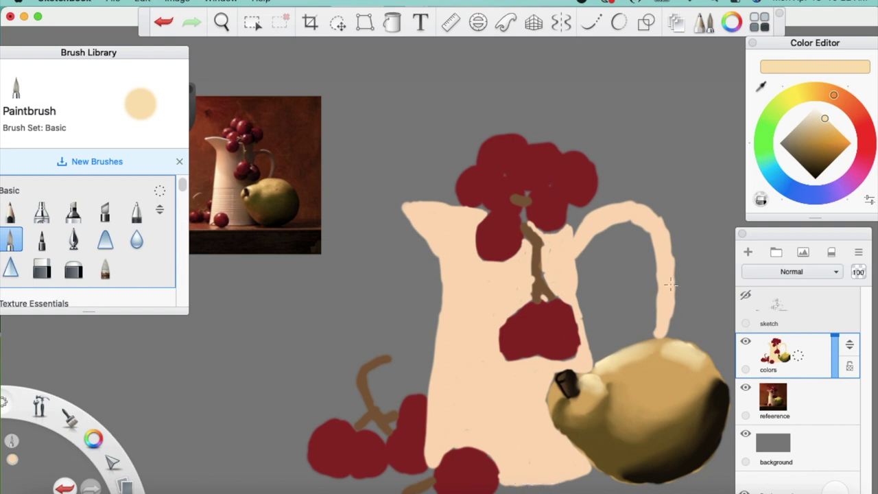
pyautogui.moveTo(657, 326); pyautogui.dragTo(657, 301)
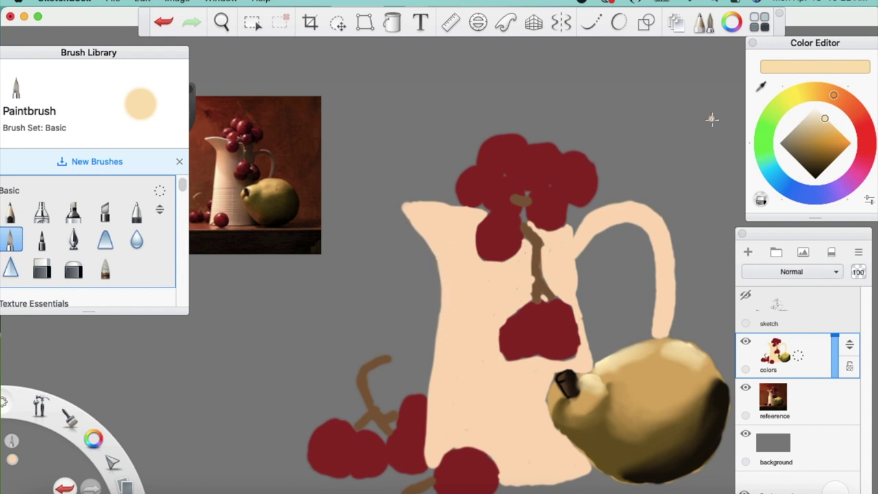
# - Fill the gaps in the upper cherries and tidy the front cherry's edge with the sampled base red, touching up stray marks with cream
pyautogui.keyDown('alt'); pyautogui.click(533, 166); pyautogui.keyUp('alt')
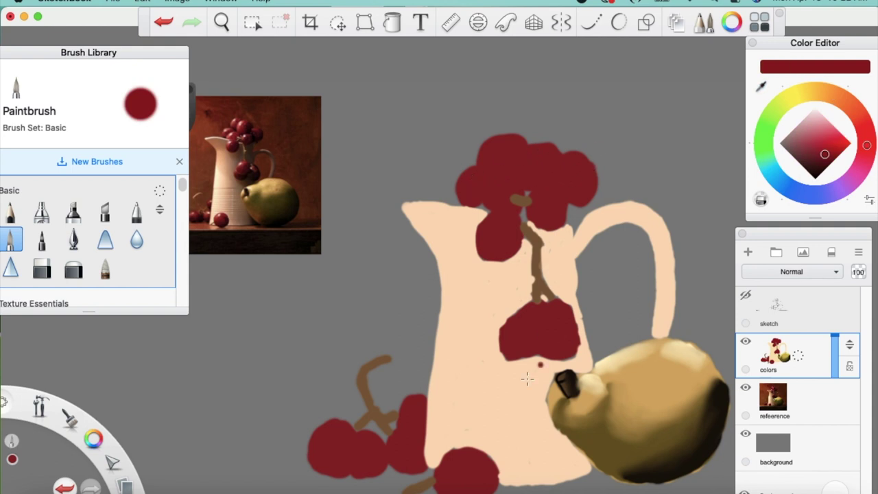
pyautogui.keyDown('alt'); pyautogui.click(498, 432); pyautogui.keyUp('alt')
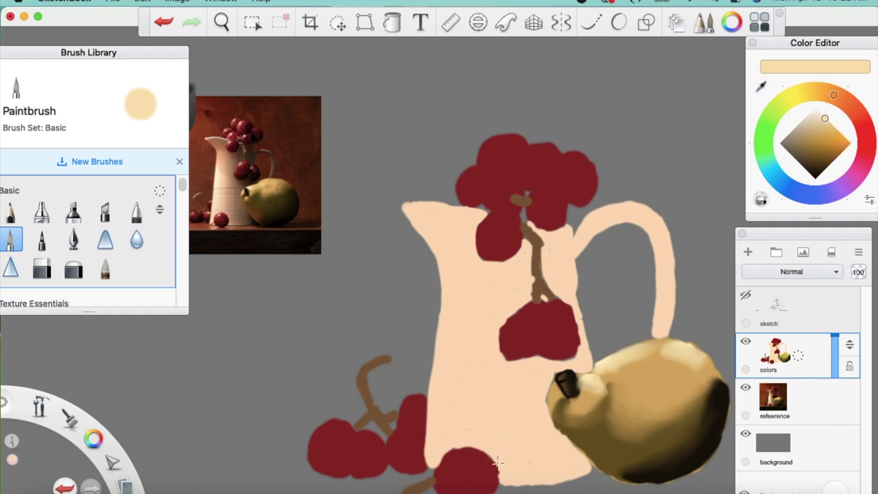
pyautogui.press('super+z')
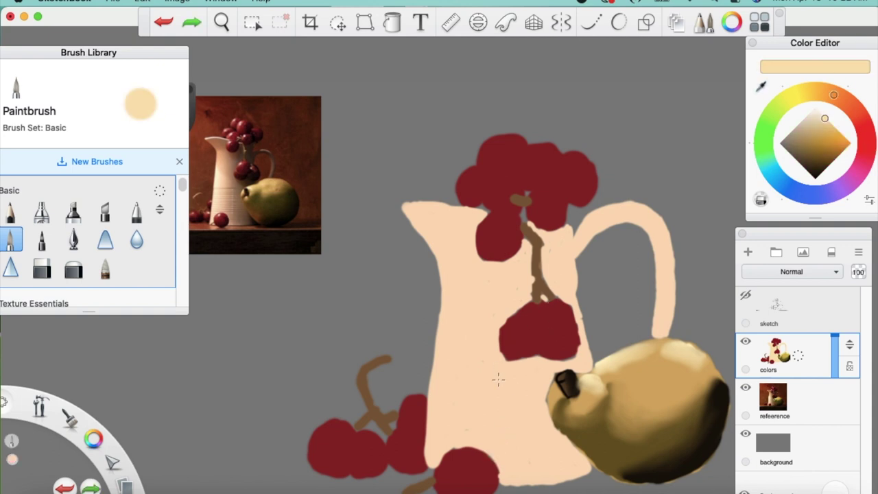
pyautogui.keyDown('alt'); pyautogui.click(480, 472); pyautogui.keyUp('alt')
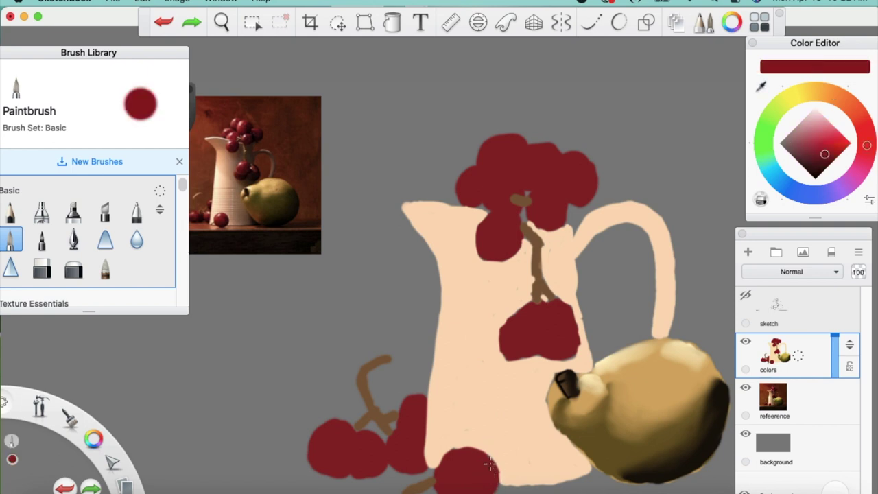
pyautogui.moveTo(485, 458); pyautogui.dragTo(492, 469)
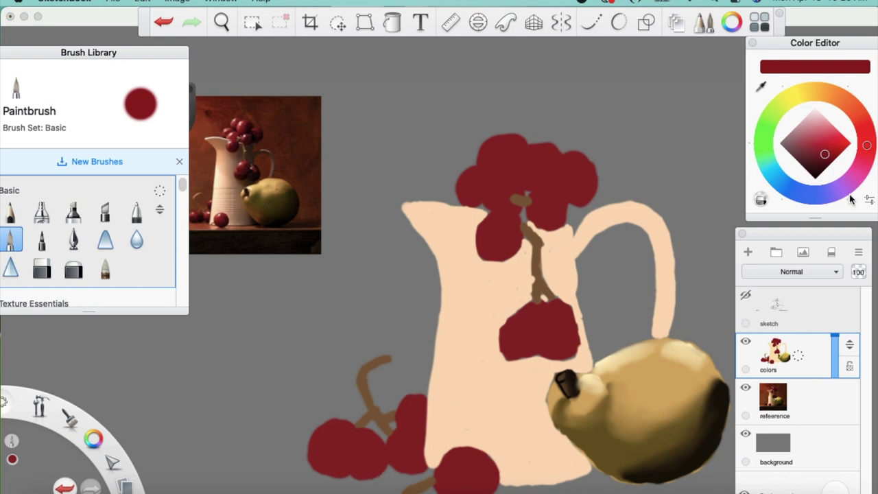
# - Show the sketch layer, sample a darker red from the reference cherries and paint shadows on the upper cluster and hanging cherries
pyautogui.click(746, 295)
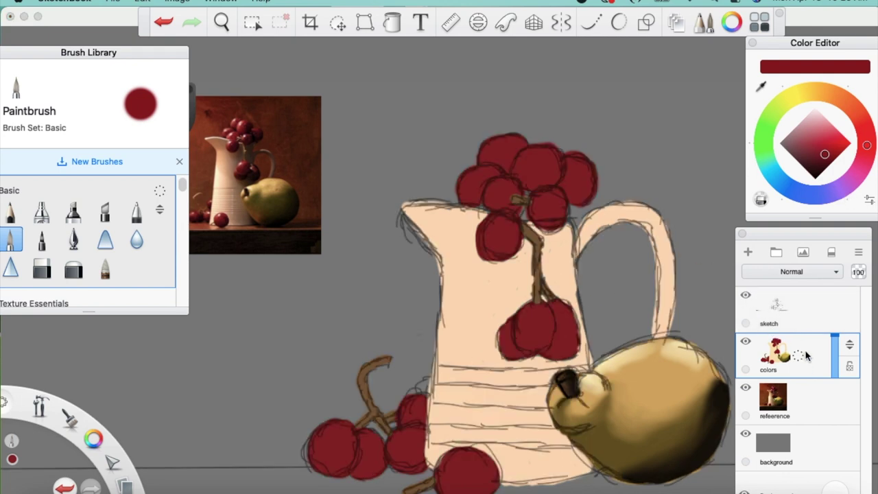
pyautogui.click(760, 86)
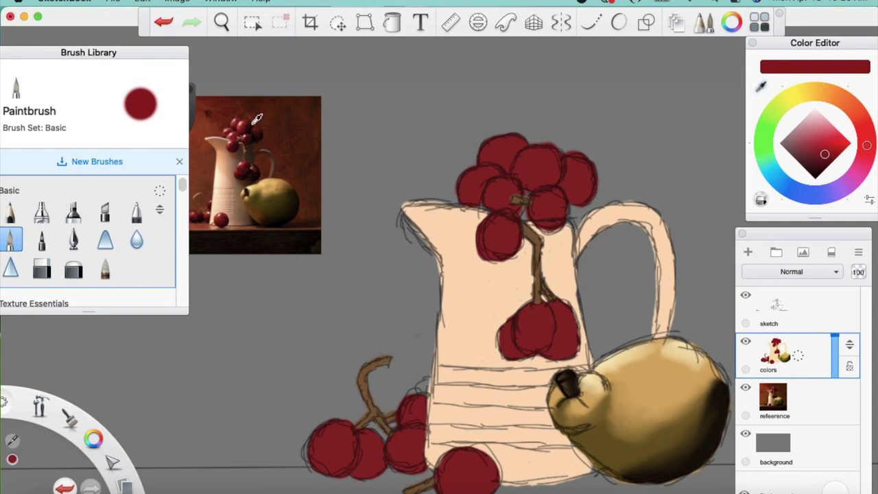
pyautogui.moveTo(247, 123); pyautogui.dragTo(243, 127)
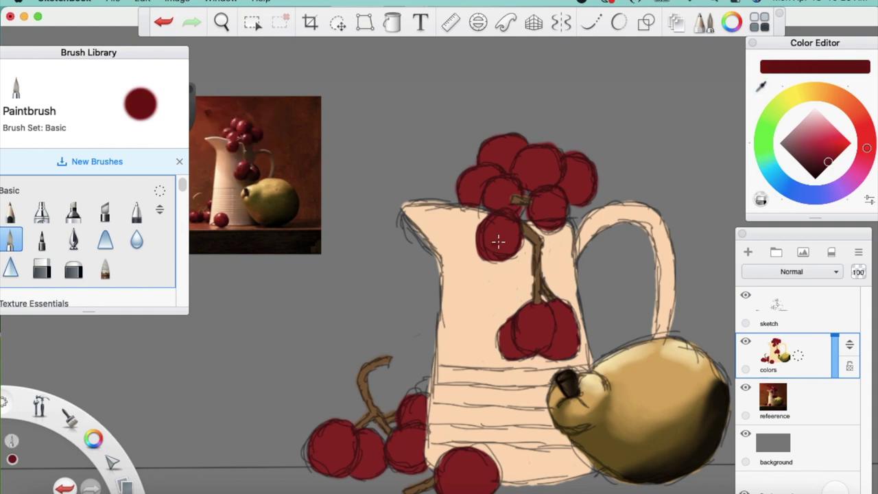
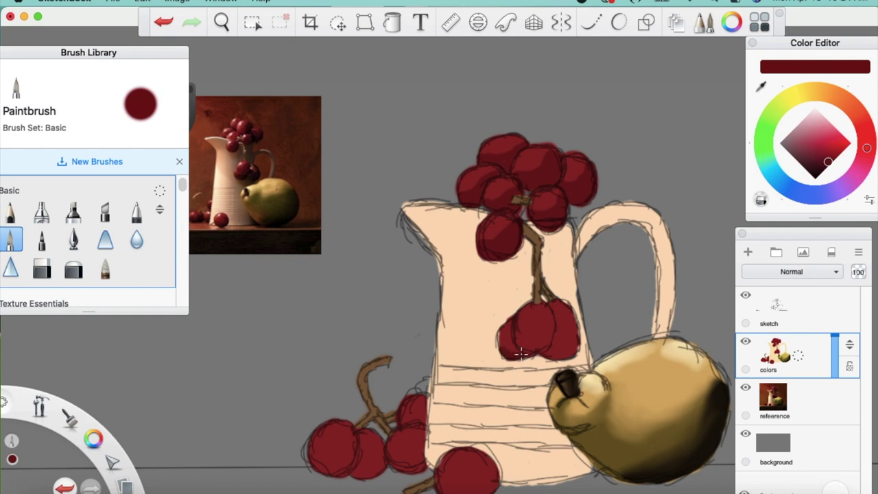
pyautogui.moveTo(510, 351); pyautogui.dragTo(511, 354)
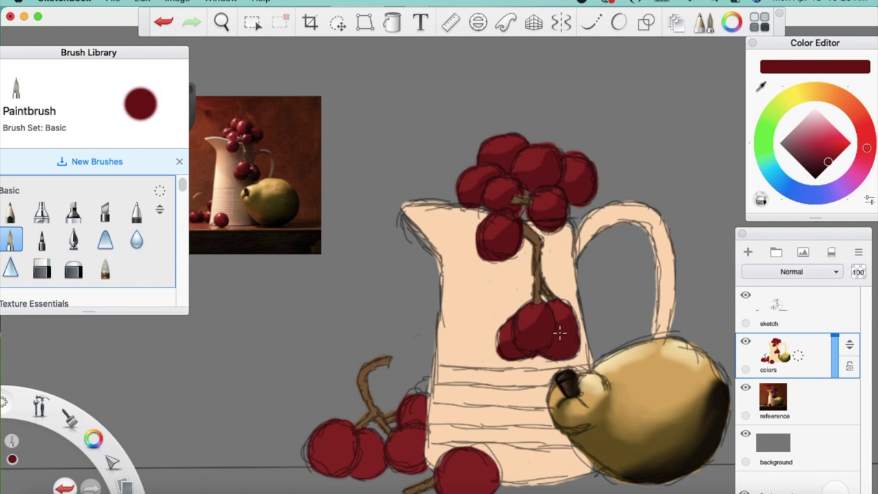
# - Paint the same darker red shadows on the front cherry and the cherries beside the pitcher's base
pyautogui.click(573, 273)
pyautogui.press('space')
pyautogui.moveTo(535, 368); pyautogui.dragTo(535, 309)
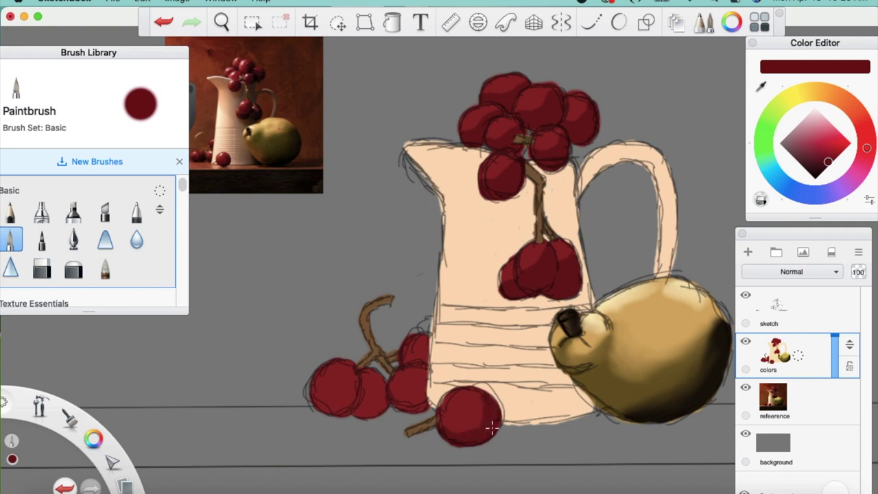
pyautogui.moveTo(441, 428); pyautogui.dragTo(467, 429)
pyautogui.moveTo(393, 401)
pyautogui.mouseDown()
pyautogui.moveTo(417, 408)
pyautogui.moveTo(427, 381)
pyautogui.moveTo(420, 392)
pyautogui.mouseUp()
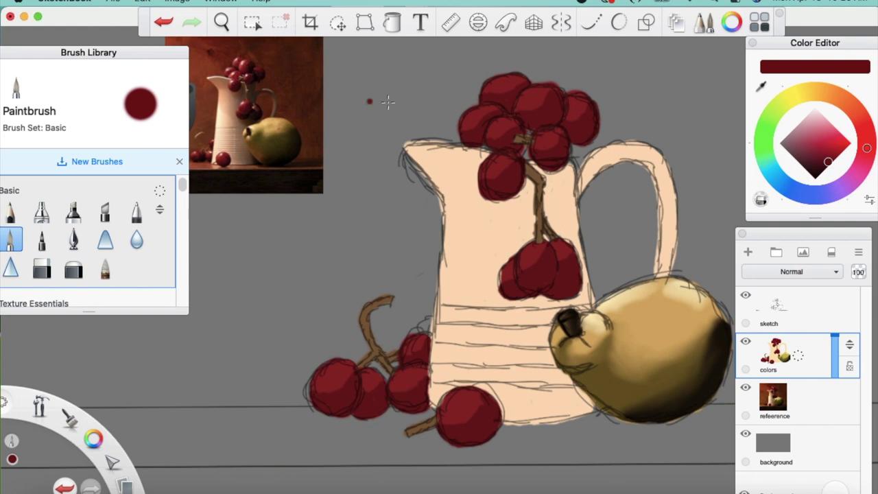
# - Sample a near-black red from the reference cherries and paint the deepest shadows on the upper cluster
pyautogui.click(760, 86)
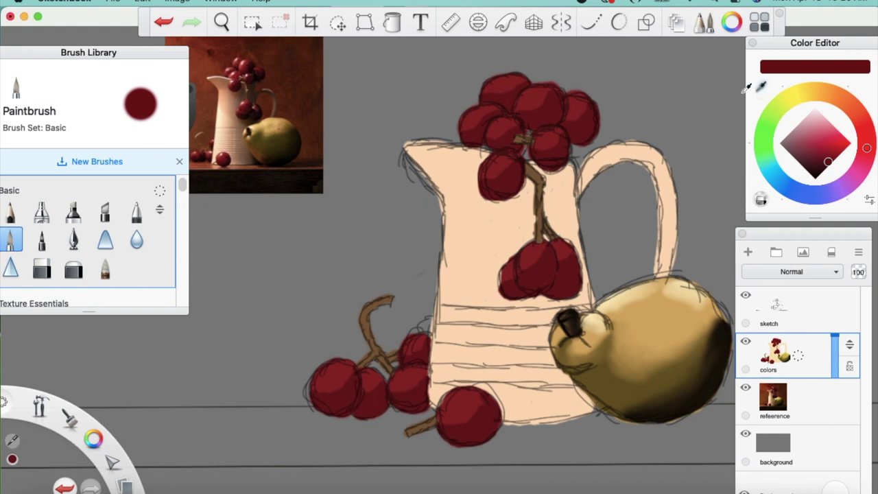
pyautogui.click(254, 60)
pyautogui.moveTo(254, 60); pyautogui.dragTo(247, 67)
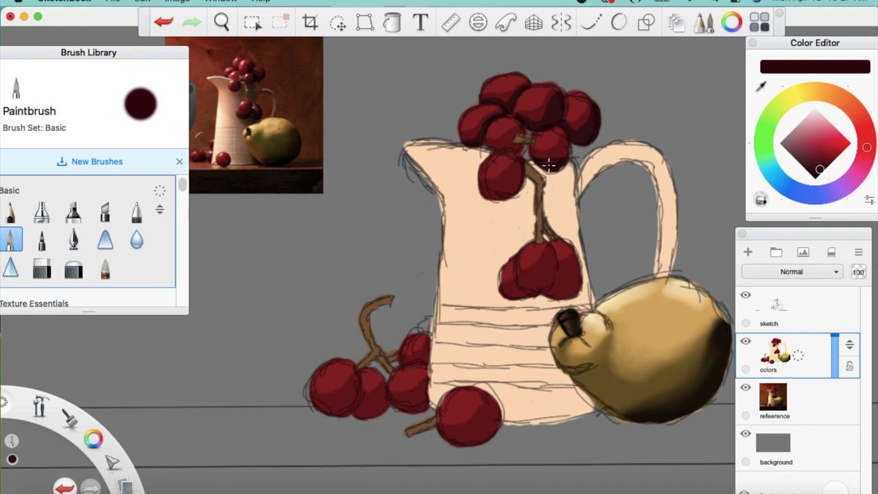
pyautogui.moveTo(564, 160); pyautogui.dragTo(560, 167)
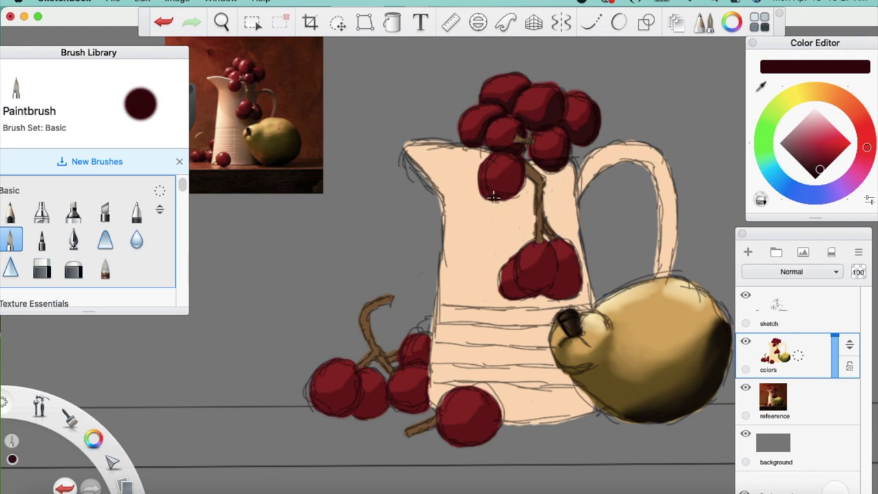
# - Add near-black red shadows to the single cherry below the cluster, the hanging cherries and the lower cherries
pyautogui.moveTo(493, 197); pyautogui.dragTo(511, 195)
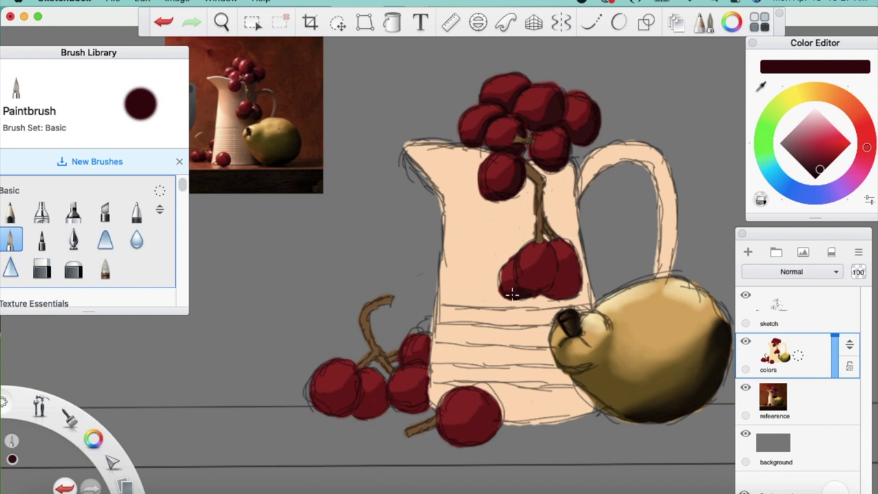
pyautogui.moveTo(537, 283); pyautogui.dragTo(530, 293)
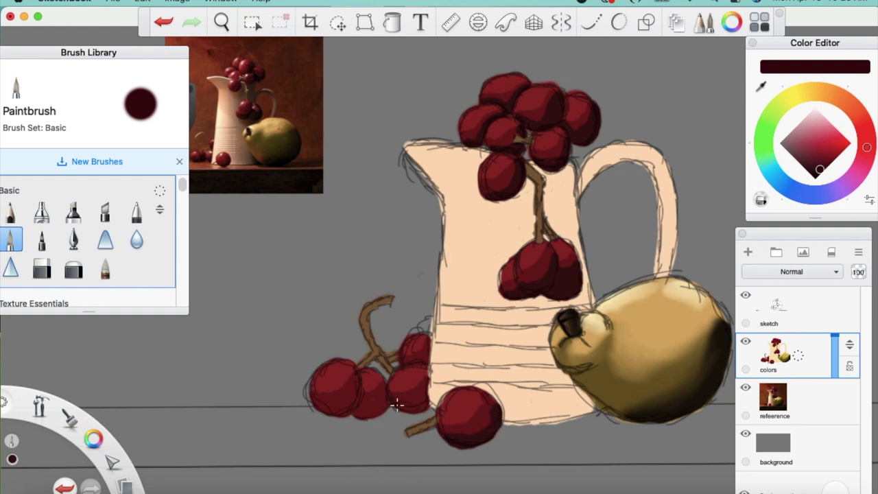
pyautogui.moveTo(391, 401)
pyautogui.mouseDown()
pyautogui.moveTo(426, 404)
pyautogui.moveTo(427, 390)
pyautogui.moveTo(413, 407)
pyautogui.mouseUp()
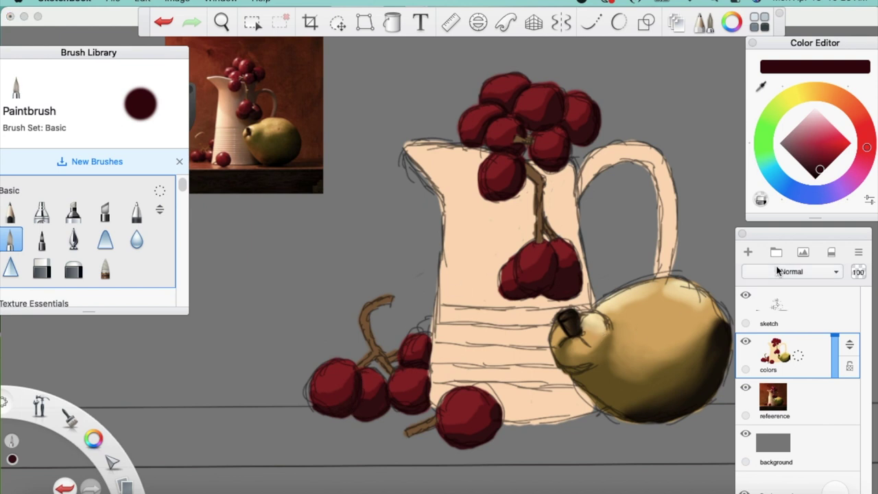
# - Hide the sketch layer, sample the base red and extend the outer edge of the leftmost hanging cherry
pyautogui.click(745, 295)
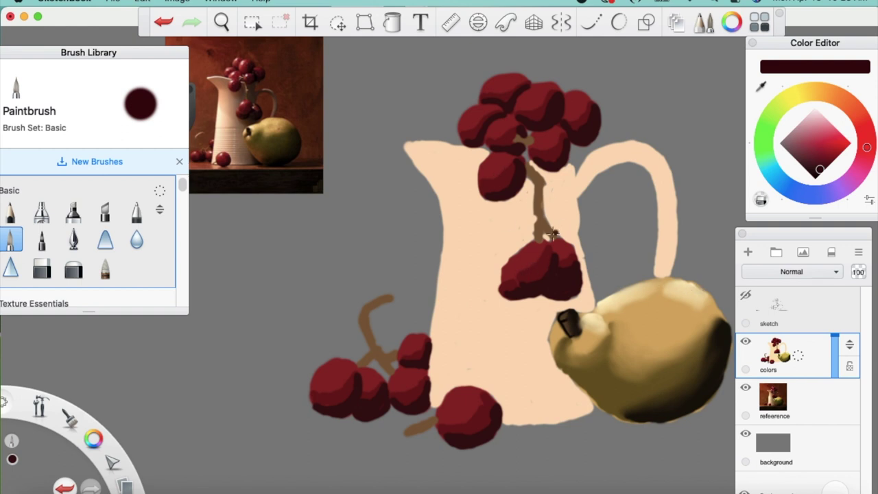
pyautogui.press('alt')
pyautogui.keyDown('alt'); pyautogui.click(536, 270); pyautogui.keyUp('alt')
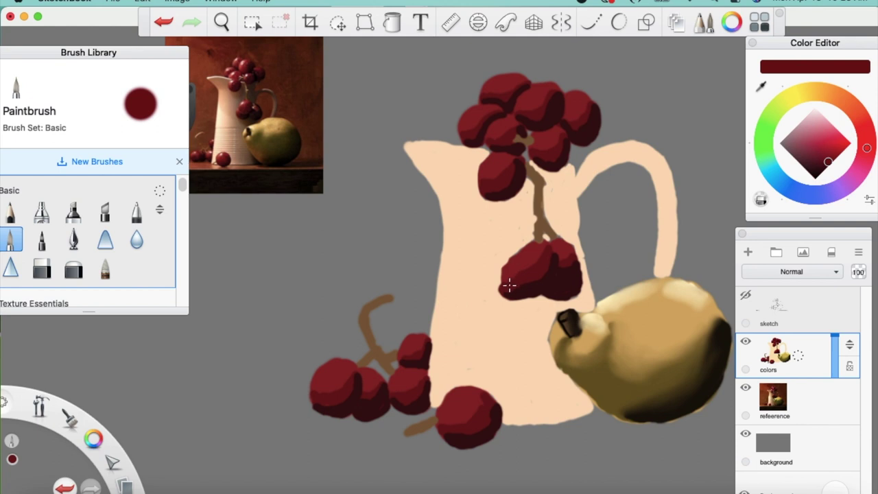
pyautogui.keyDown('alt'); pyautogui.click(505, 275); pyautogui.keyUp('alt')
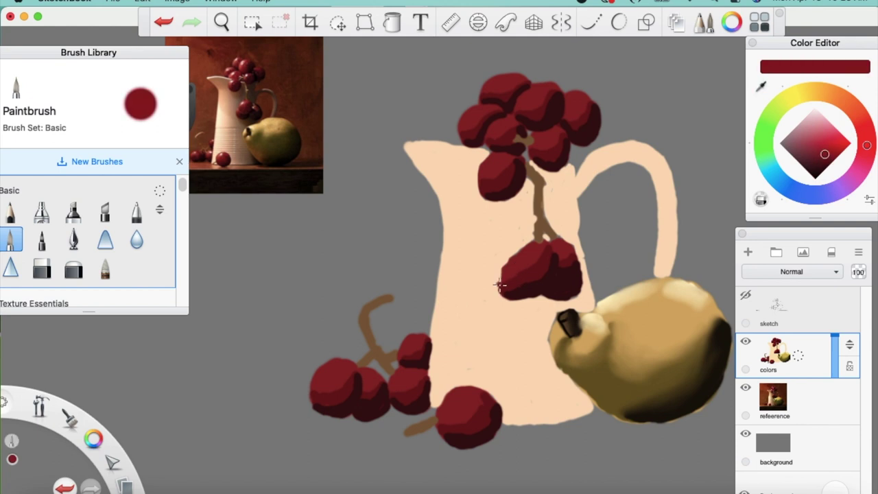
pyautogui.moveTo(501, 281); pyautogui.dragTo(509, 262)
# - Blend the base red and shadow tones on the cherries with the Blending brush at a reduced size
pyautogui.click(108, 266)
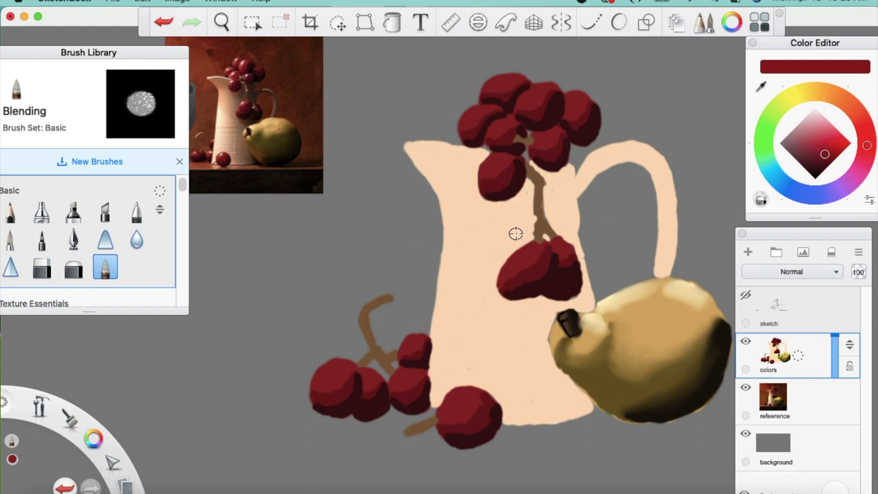
pyautogui.press('[')
pyautogui.press('[')
pyautogui.press('[')
pyautogui.press('[')
pyautogui.press('[')
pyautogui.press('[')
pyautogui.press(']')
pyautogui.press(']')
pyautogui.press(']')
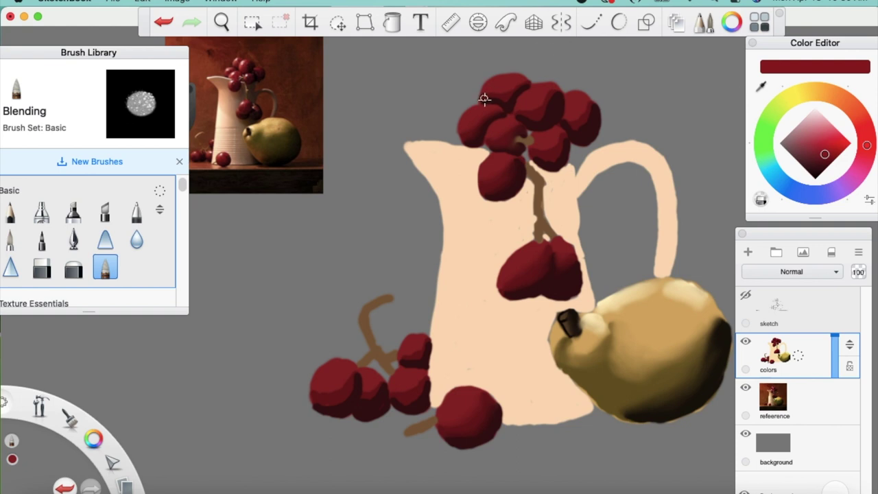
pyautogui.moveTo(483, 98); pyautogui.dragTo(509, 98)
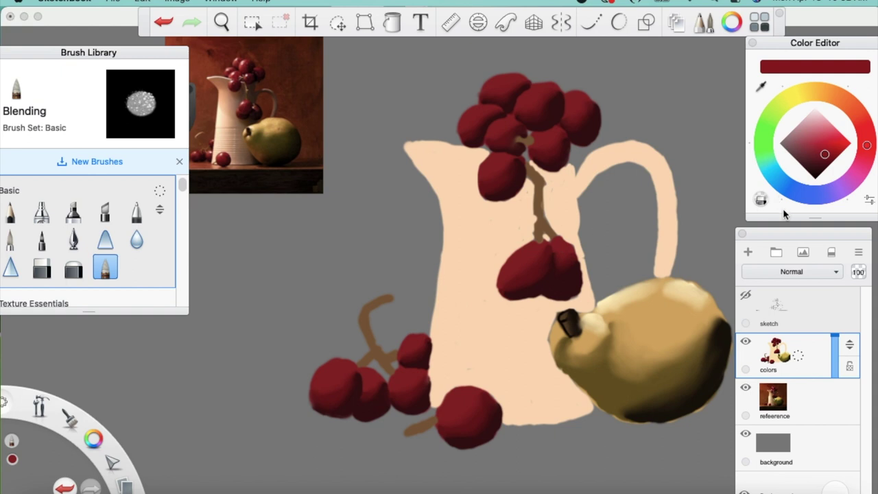
# - Pick a dark brown for the stem shadows and switch to the Paintbrush at a smaller size
pyautogui.click(745, 295)
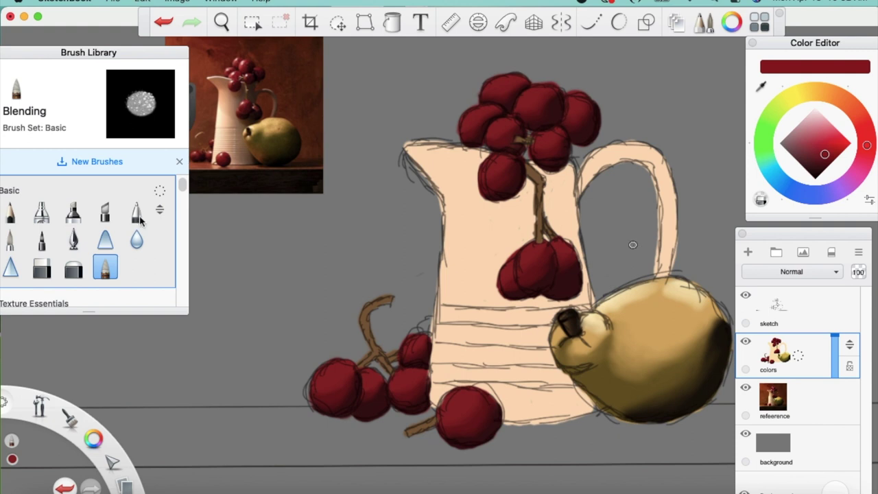
pyautogui.click(760, 85)
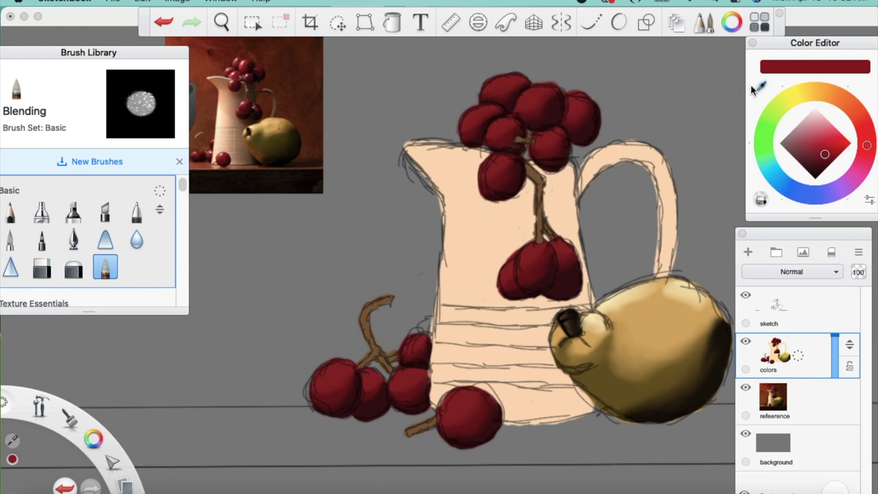
pyautogui.click(251, 87)
pyautogui.moveTo(251, 87)
pyautogui.mouseDown()
pyautogui.moveTo(238, 94)
pyautogui.moveTo(245, 97)
pyautogui.mouseUp()
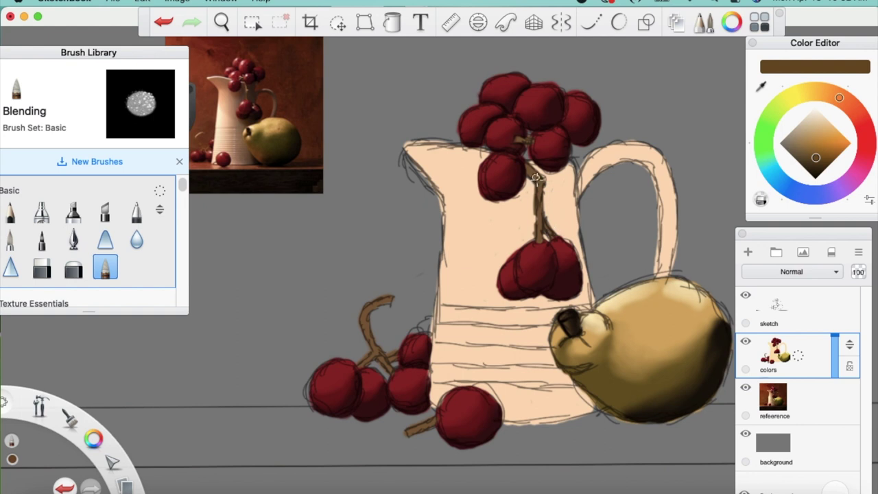
pyautogui.click(11, 238)
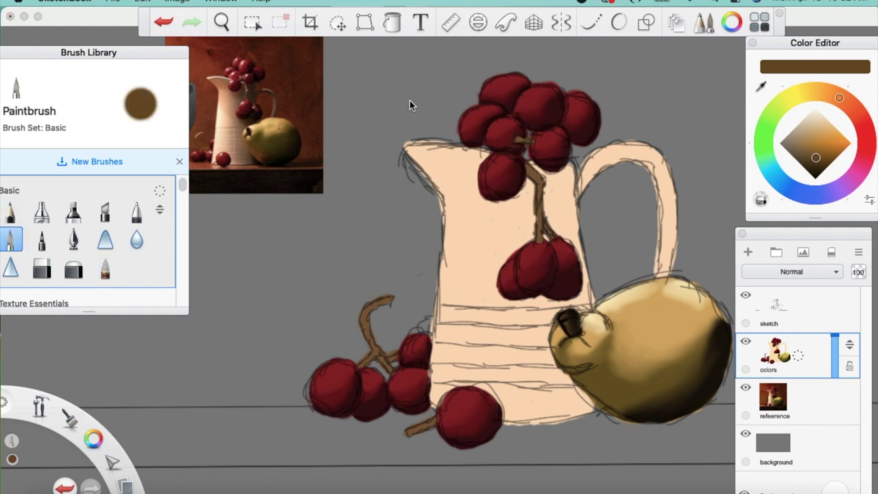
pyautogui.press('[')
pyautogui.press('[')
pyautogui.press('[')
pyautogui.press('[')
# - Hide the sketch layer and paint dark brown shading along the hanging, lower and upper cherry stems
pyautogui.click(746, 295)
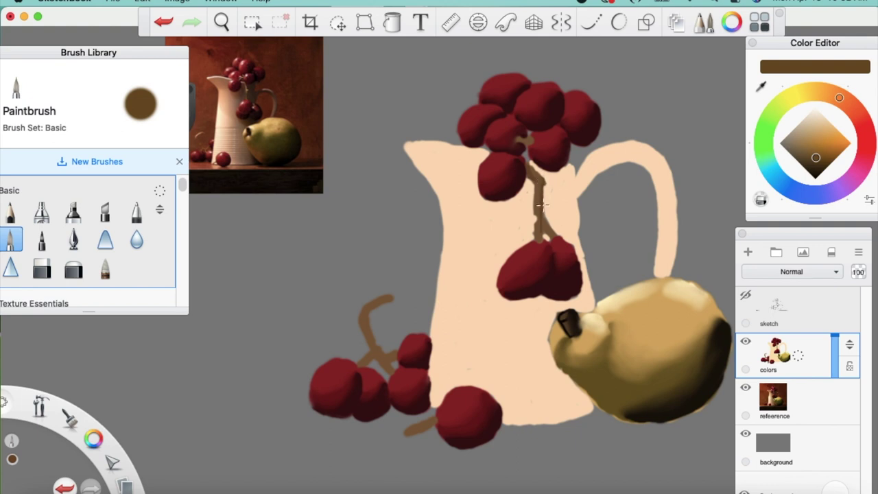
pyautogui.moveTo(545, 221); pyautogui.dragTo(553, 235)
pyautogui.moveTo(542, 229)
pyautogui.mouseDown()
pyautogui.moveTo(545, 220)
pyautogui.moveTo(537, 243)
pyautogui.mouseUp()
pyautogui.moveTo(422, 430); pyautogui.dragTo(436, 424)
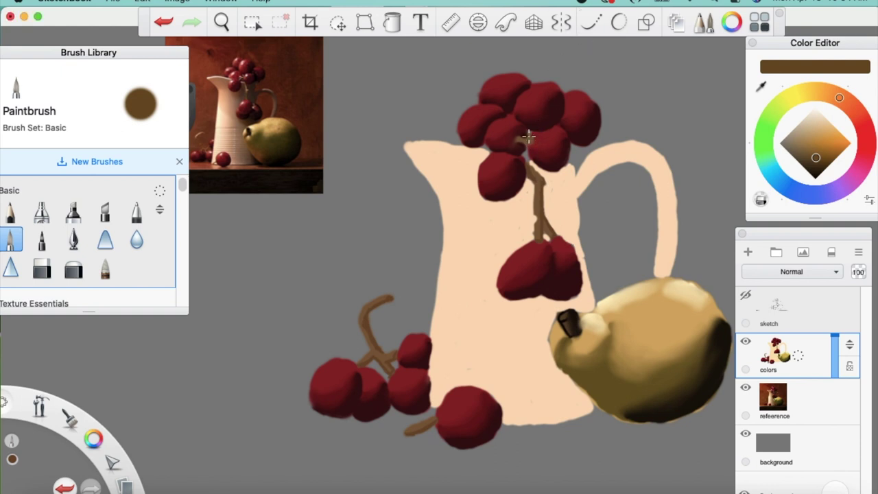
pyautogui.moveTo(525, 139); pyautogui.dragTo(534, 142)
# - Darken the brown, reduce the brush size further and paint deeper shadows along the edges of the cherry stems
pyautogui.click(815, 164)
pyautogui.click(816, 166)
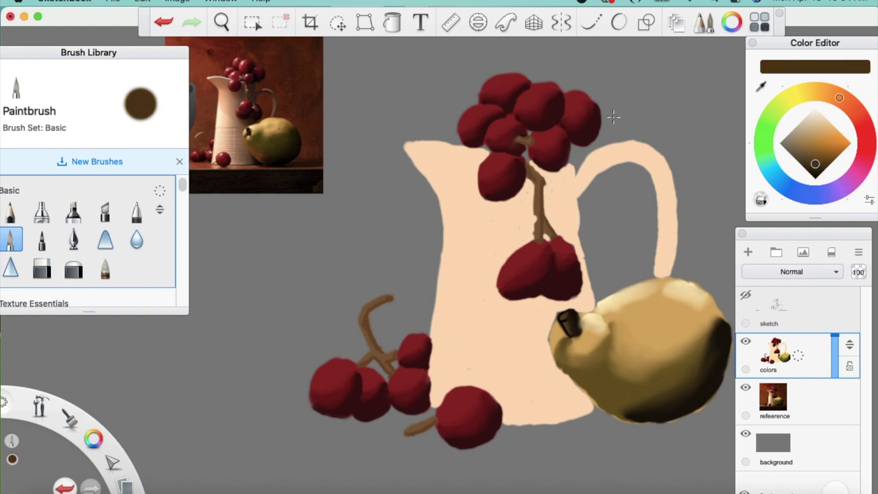
pyautogui.press('[')
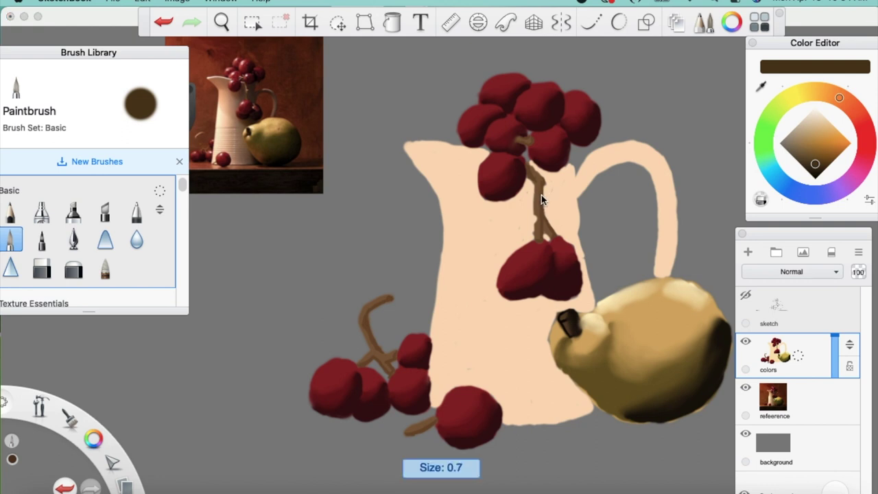
pyautogui.press('[')
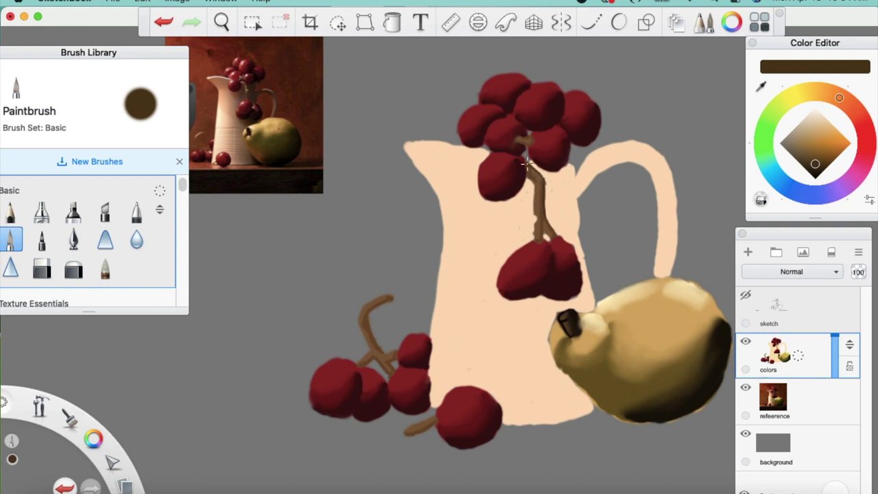
pyautogui.moveTo(541, 210); pyautogui.dragTo(557, 233)
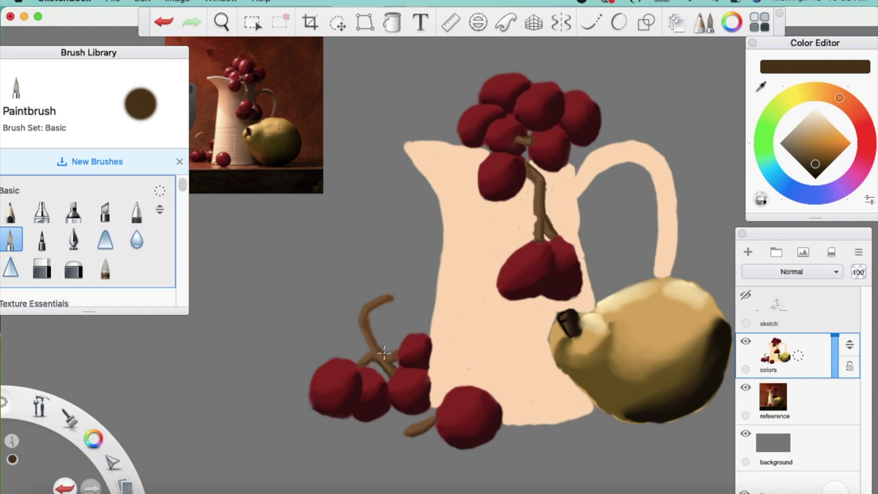
pyautogui.moveTo(374, 340); pyautogui.dragTo(372, 309)
# - Blend the brown tones on the stem hanging in front of the pitcher with the Blending brush, adjusting its size
pyautogui.click(105, 267)
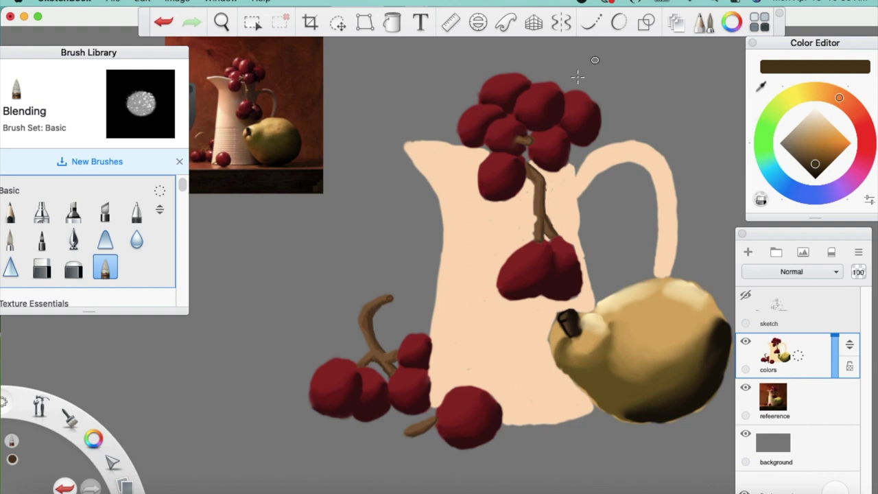
pyautogui.press('space')
pyautogui.moveTo(535, 172)
pyautogui.mouseDown()
pyautogui.moveTo(621, 157)
pyautogui.moveTo(467, 274)
pyautogui.mouseUp()
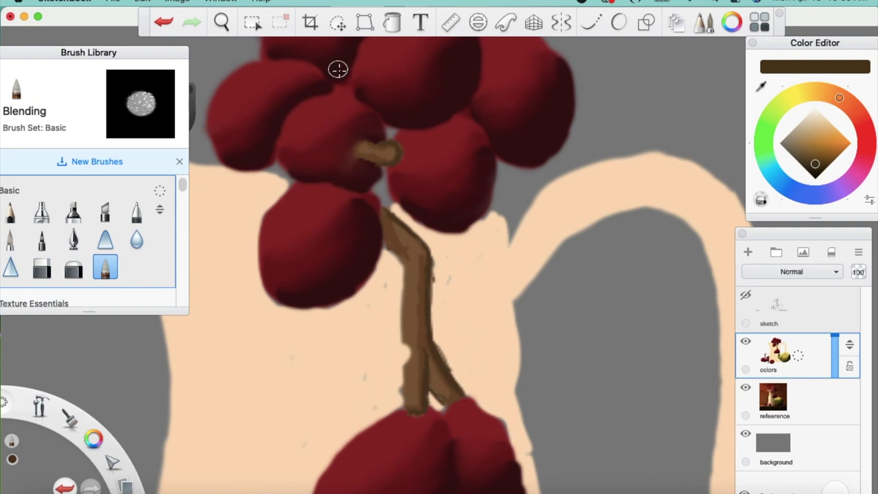
pyautogui.press('[')
pyautogui.press('[')
pyautogui.press(']')
pyautogui.click(409, 236)
pyautogui.press(']')
pyautogui.press(']')
# - Blend the shading on the stem of the cherry at the pitcher's base and on the branching stem beside the pitcher
pyautogui.press('space')
pyautogui.moveTo(400, 333); pyautogui.dragTo(615, 3)
pyautogui.moveTo(558, 326); pyautogui.dragTo(491, 76)
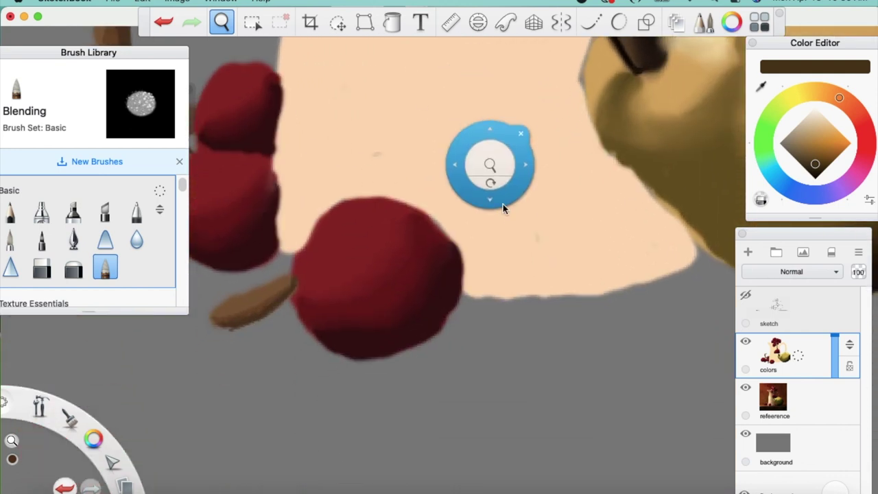
pyautogui.moveTo(485, 223); pyautogui.dragTo(589, 223)
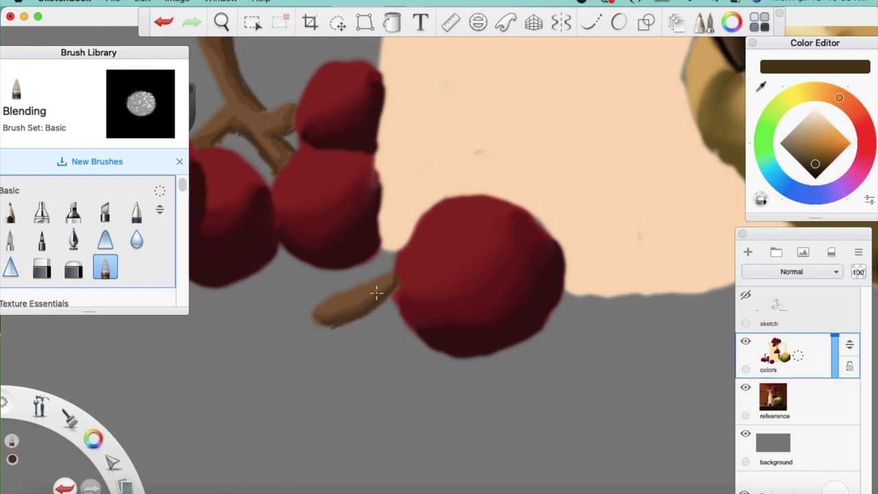
pyautogui.press('space')
pyautogui.moveTo(364, 221); pyautogui.dragTo(502, 432)
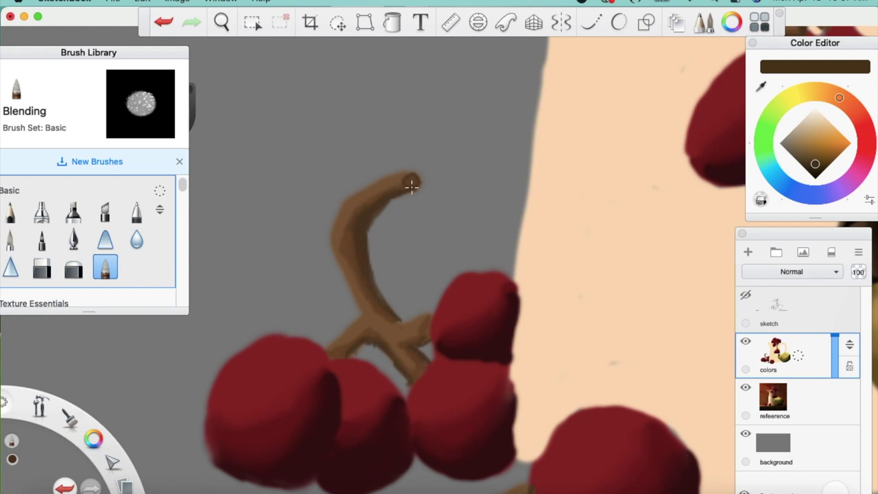
# - Show the sketch layer again over the whole painting
pyautogui.press('space')
pyautogui.moveTo(456, 271); pyautogui.dragTo(167, 421)
pyautogui.moveTo(532, 267); pyautogui.dragTo(480, 248)
pyautogui.press('space')
pyautogui.press('space')
pyautogui.moveTo(436, 318)
pyautogui.mouseDown()
pyautogui.moveTo(495, 280)
pyautogui.moveTo(554, 268)
pyautogui.moveTo(540, 290)
pyautogui.mouseUp()
pyautogui.click(745, 295)
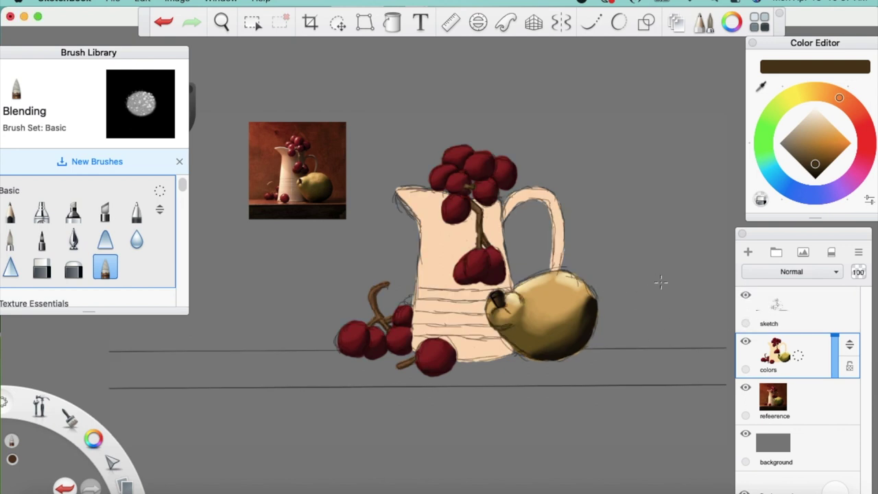
# - Start sampling a color from the cherries in the reference image
pyautogui.moveTo(444, 233); pyautogui.dragTo(532, 182)
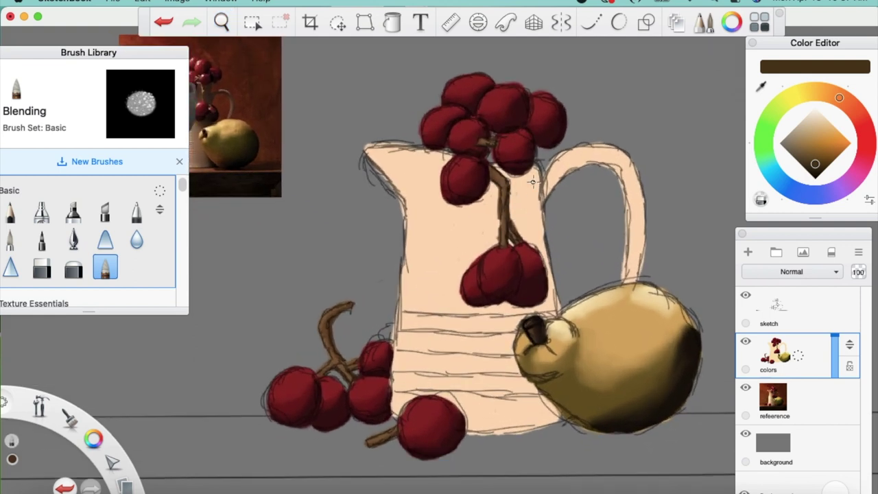
pyautogui.moveTo(526, 264)
pyautogui.mouseDown()
pyautogui.moveTo(637, 226)
pyautogui.moveTo(630, 268)
pyautogui.mouseUp()
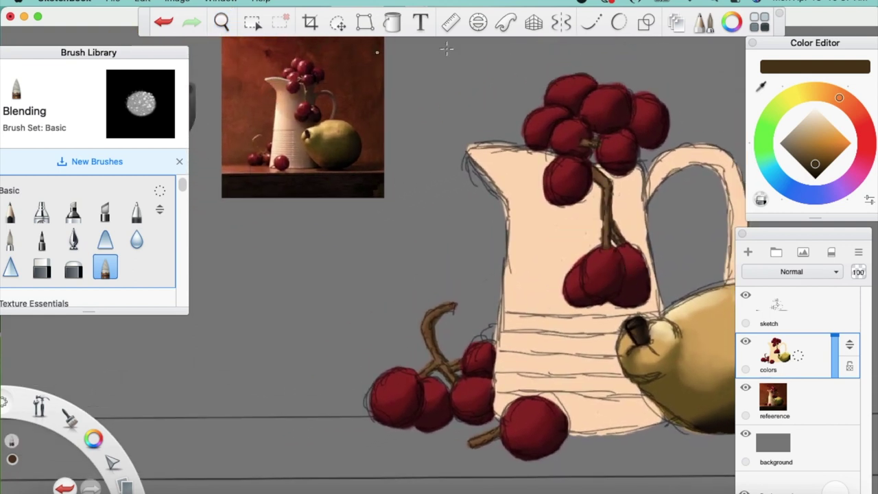
pyautogui.click(760, 85)
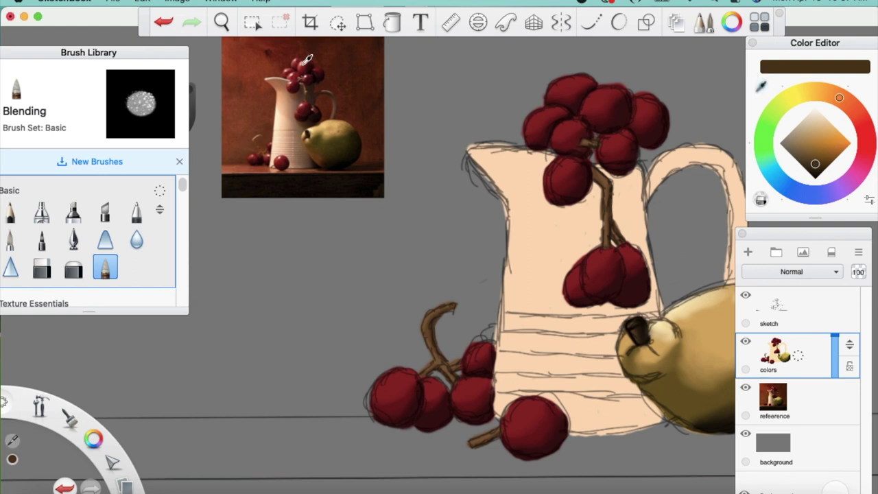
# - Sample a pale pink highlight colour from the reference photo and paint highlights on the top cluster's grapes with the Paintbrush
pyautogui.moveTo(307, 58)
pyautogui.mouseDown()
pyautogui.moveTo(298, 66)
pyautogui.moveTo(297, 50)
pyautogui.mouseUp()
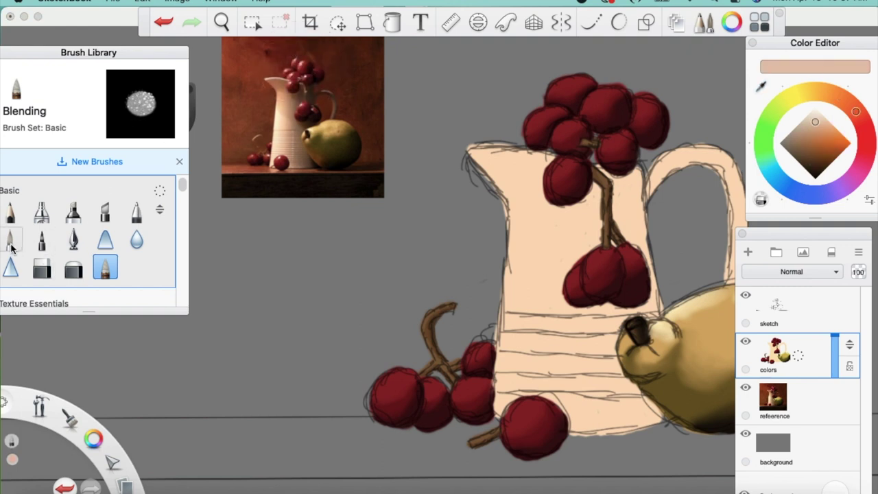
pyautogui.click(10, 240)
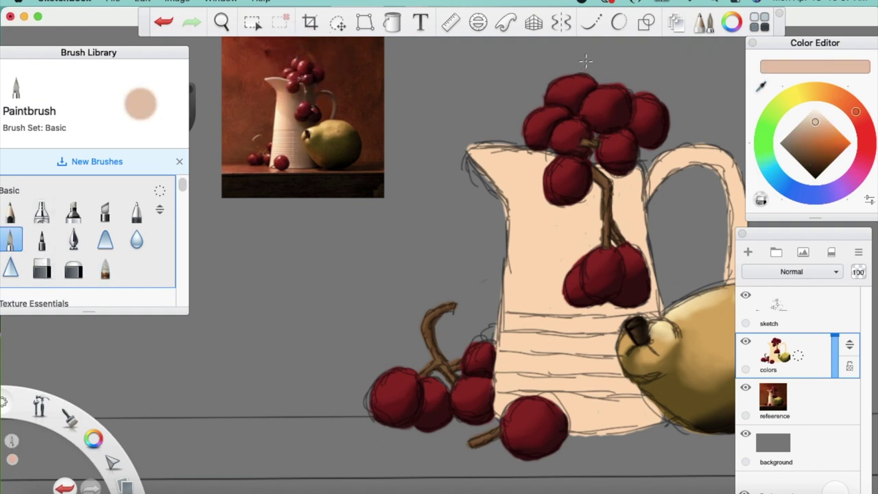
pyautogui.press(']')
pyautogui.moveTo(561, 94); pyautogui.dragTo(562, 89)
pyautogui.moveTo(596, 92)
pyautogui.mouseDown()
pyautogui.moveTo(591, 97)
pyautogui.moveTo(600, 93)
pyautogui.mouseUp()
pyautogui.moveTo(563, 126); pyautogui.dragTo(565, 126)
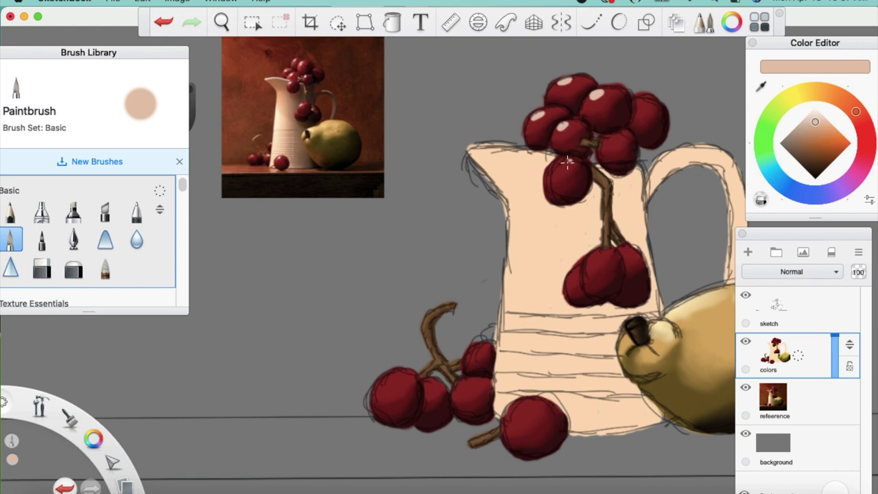
# - Paint pale pink highlights on the grapes hanging over the jug and on the loose grapes around its base
pyautogui.moveTo(552, 169); pyautogui.dragTo(554, 167)
pyautogui.moveTo(589, 254); pyautogui.dragTo(574, 270)
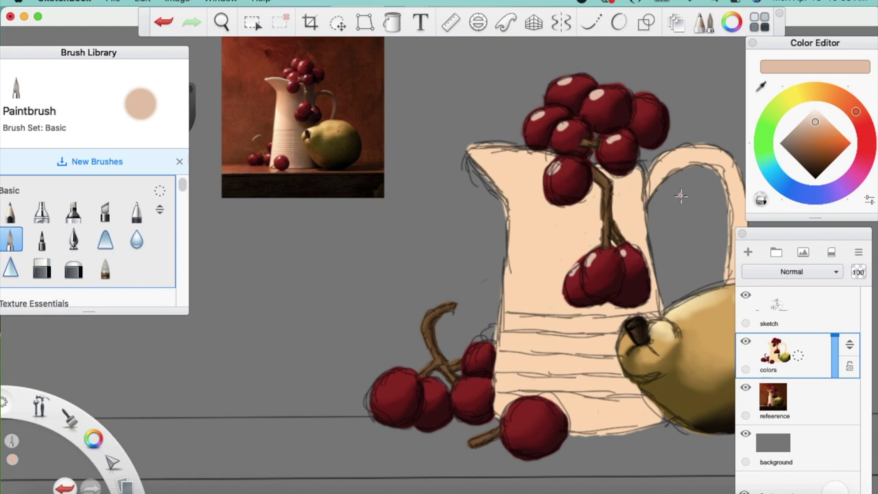
pyautogui.moveTo(535, 403); pyautogui.dragTo(522, 405)
pyautogui.moveTo(402, 373)
pyautogui.mouseDown()
pyautogui.moveTo(386, 374)
pyautogui.moveTo(466, 382)
pyautogui.mouseUp()
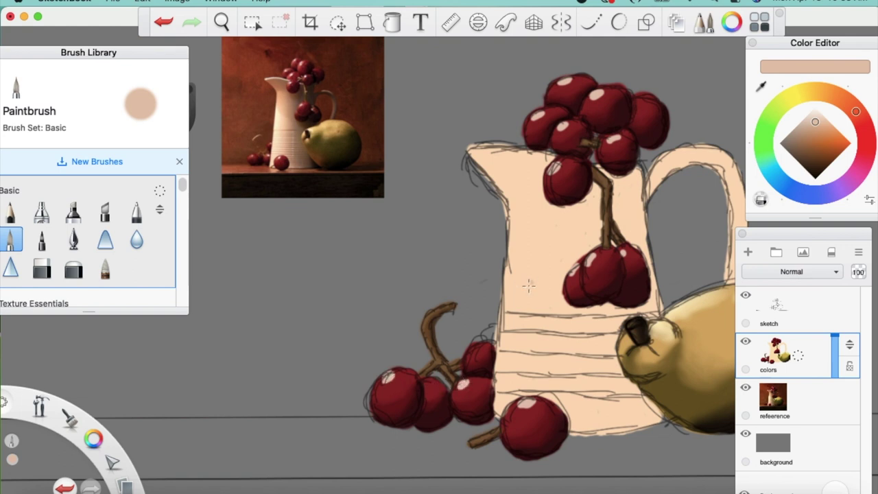
pyautogui.moveTo(482, 346); pyautogui.dragTo(483, 346)
# - Sample a light tan from the reference photo and paint thin light strokes along the grape stems
pyautogui.click(760, 86)
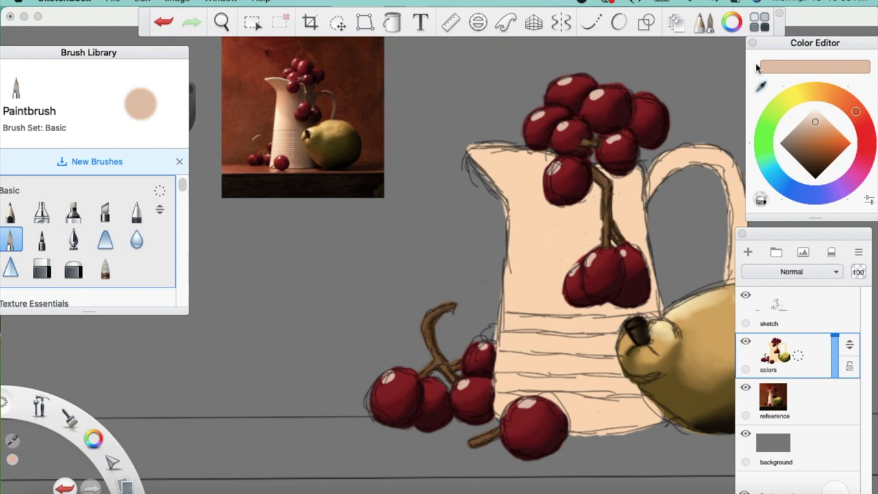
pyautogui.moveTo(264, 134)
pyautogui.mouseDown()
pyautogui.moveTo(254, 138)
pyautogui.moveTo(253, 121)
pyautogui.mouseUp()
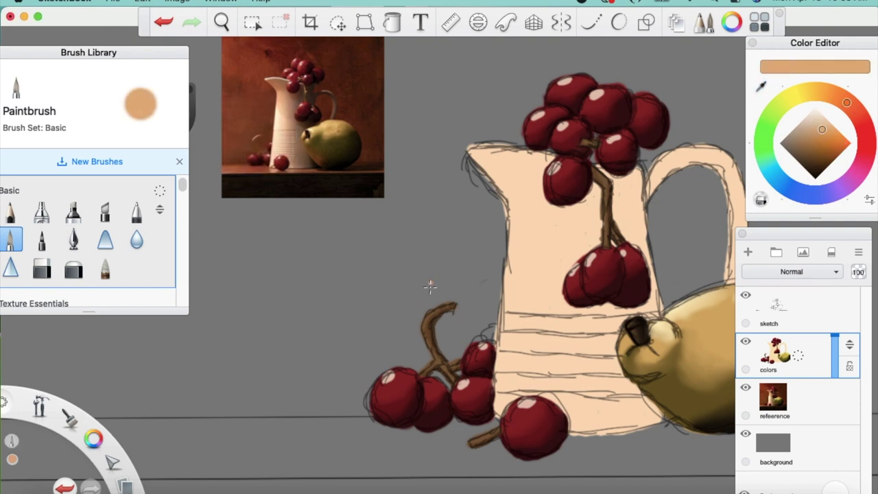
pyautogui.press('[')
pyautogui.moveTo(476, 438); pyautogui.dragTo(498, 430)
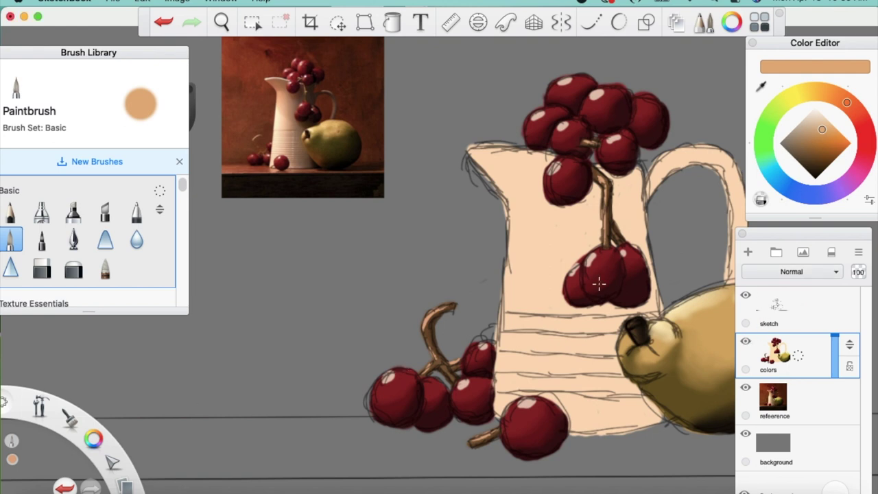
# - Soften the highlights on the three hanging grapes using the Blending brush at size 3.0
pyautogui.press('space')
pyautogui.moveTo(591, 297); pyautogui.dragTo(705, 272)
pyautogui.moveTo(656, 235); pyautogui.dragTo(534, 254)
pyautogui.click(105, 268)
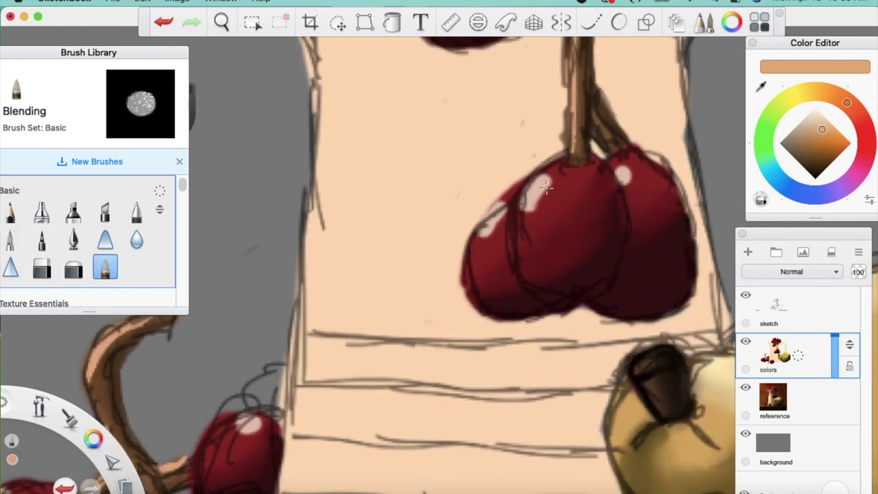
pyautogui.press(']')
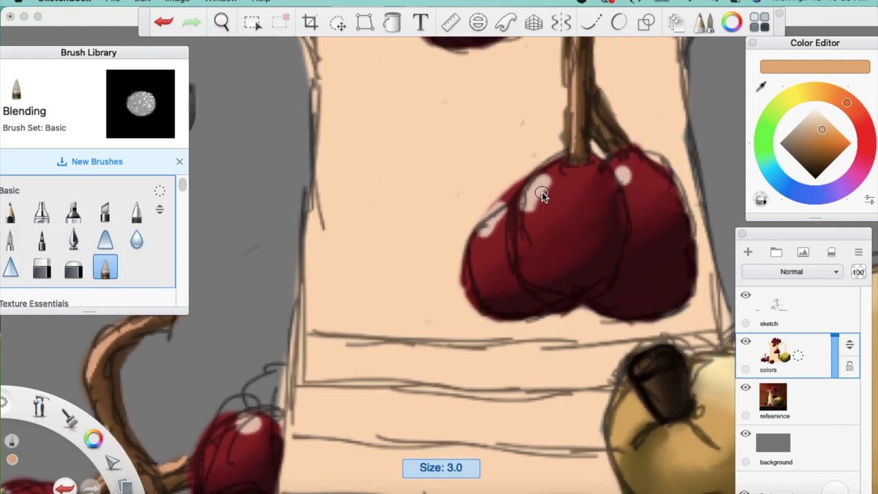
pyautogui.moveTo(542, 194)
pyautogui.mouseDown()
pyautogui.moveTo(526, 218)
pyautogui.moveTo(557, 181)
pyautogui.moveTo(532, 216)
pyautogui.moveTo(539, 200)
pyautogui.moveTo(486, 242)
pyautogui.moveTo(499, 224)
pyautogui.moveTo(498, 206)
pyautogui.moveTo(506, 209)
pyautogui.moveTo(489, 237)
pyautogui.moveTo(529, 202)
pyautogui.mouseUp()
pyautogui.moveTo(631, 176); pyautogui.dragTo(633, 186)
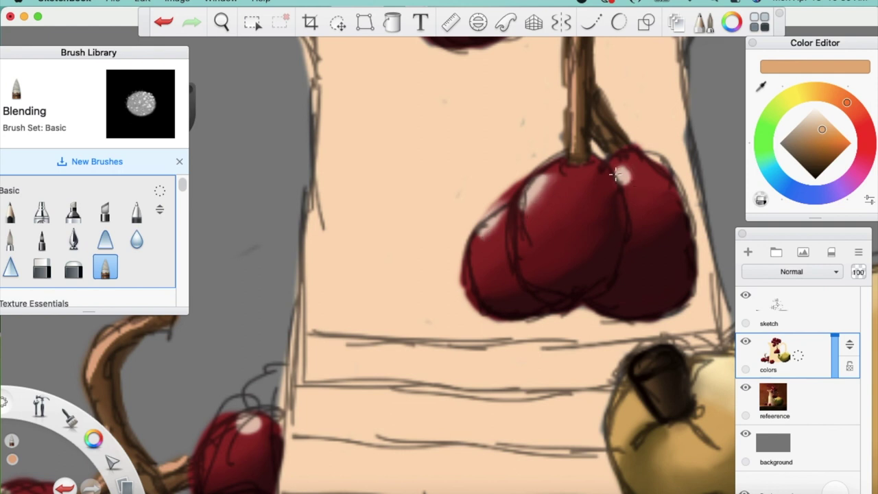
# - Blend the highlights on the loose grapes beside and in front of the jug's base
pyautogui.moveTo(510, 263); pyautogui.dragTo(692, 10)
pyautogui.press('space')
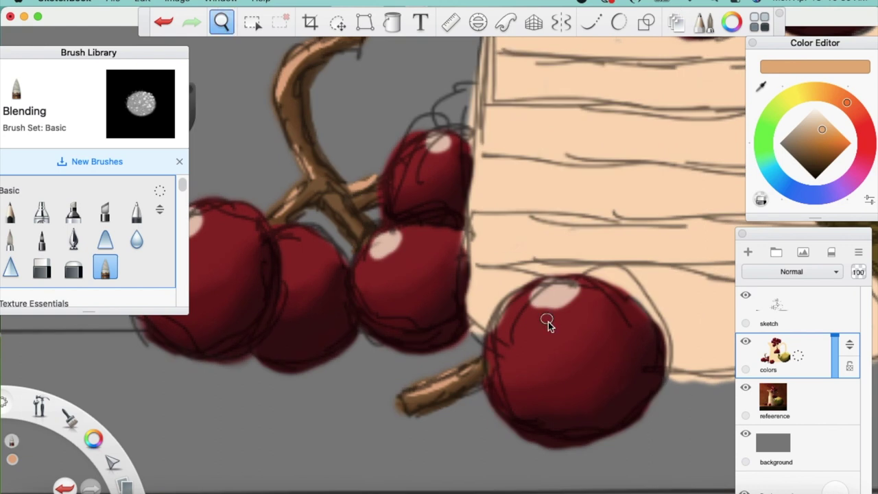
pyautogui.moveTo(553, 323)
pyautogui.mouseDown()
pyautogui.moveTo(558, 290)
pyautogui.moveTo(537, 275)
pyautogui.moveTo(584, 277)
pyautogui.moveTo(564, 264)
pyautogui.mouseUp()
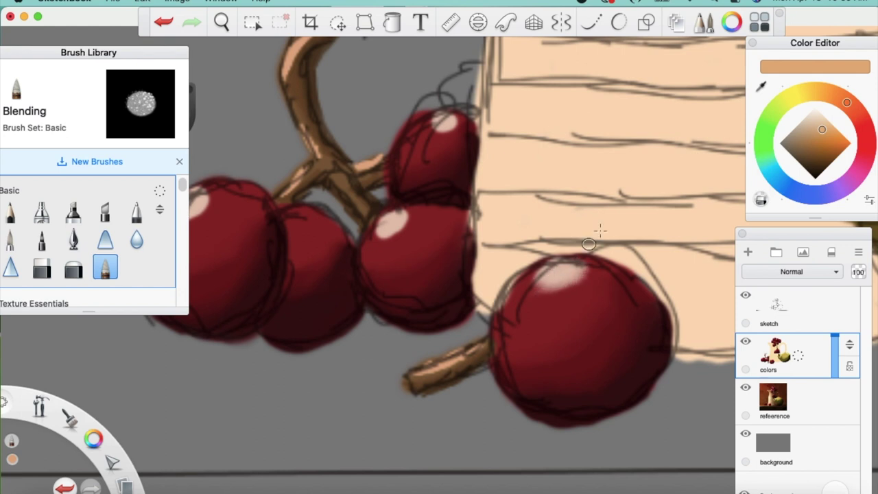
pyautogui.moveTo(394, 225)
pyautogui.mouseDown()
pyautogui.moveTo(402, 231)
pyautogui.moveTo(379, 236)
pyautogui.moveTo(389, 239)
pyautogui.moveTo(410, 221)
pyautogui.mouseUp()
pyautogui.moveTo(460, 130); pyautogui.dragTo(445, 131)
pyautogui.press('space')
pyautogui.moveTo(413, 183); pyautogui.dragTo(545, 172)
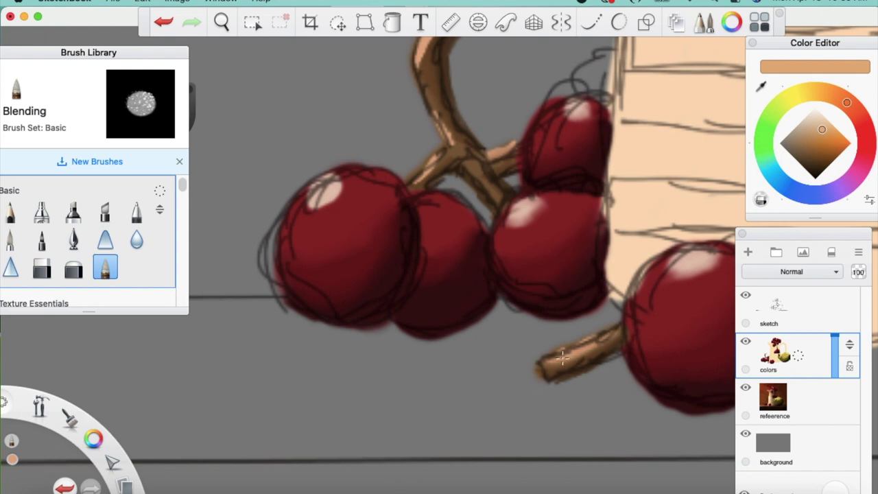
# - Blend the light strokes on the curved stem and the highlight on the leftmost grape
pyautogui.moveTo(432, 166)
pyautogui.mouseDown()
pyautogui.moveTo(419, 180)
pyautogui.moveTo(435, 162)
pyautogui.mouseUp()
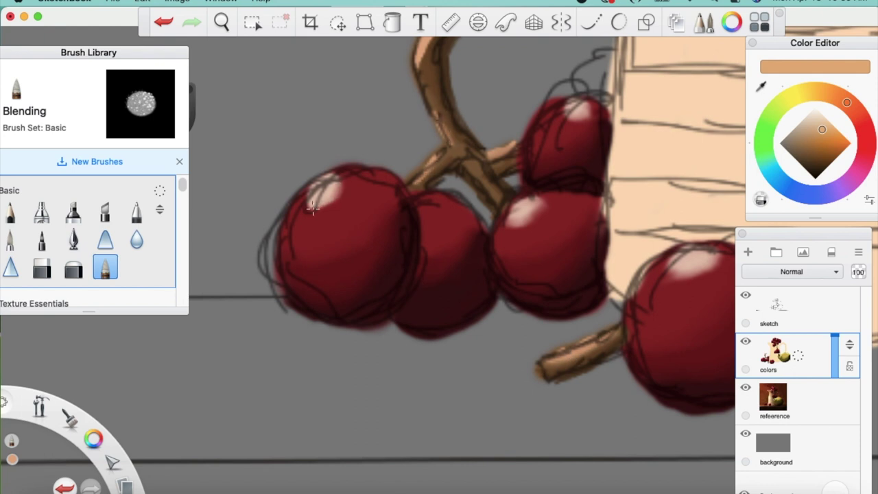
pyautogui.press('space')
pyautogui.moveTo(470, 125)
pyautogui.mouseDown()
pyautogui.moveTo(411, 302)
pyautogui.moveTo(458, 164)
pyautogui.moveTo(479, 178)
pyautogui.moveTo(425, 309)
pyautogui.mouseUp()
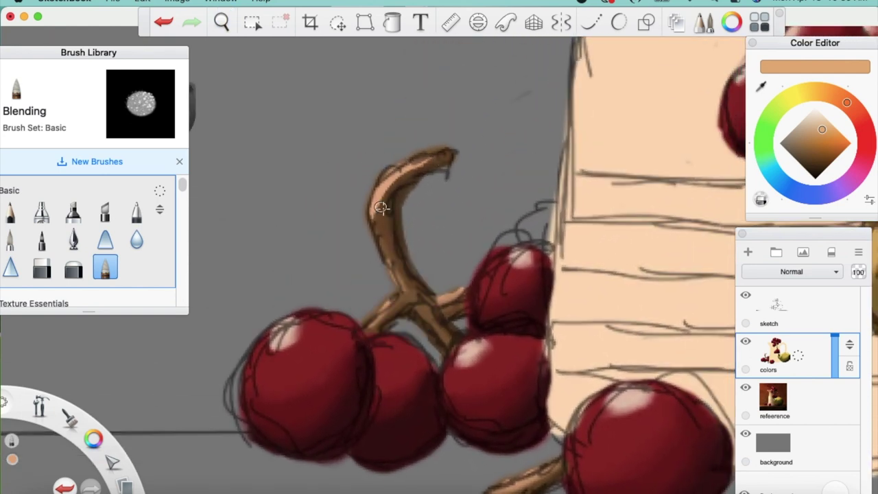
pyautogui.moveTo(380, 203); pyautogui.dragTo(419, 168)
# - Blend the highlights on the lowest and lower-right grapes of the cluster at the jug's rim
pyautogui.press('space')
pyautogui.moveTo(640, 216); pyautogui.dragTo(240, 347)
pyautogui.press('space')
pyautogui.press('space')
pyautogui.moveTo(368, 248); pyautogui.dragTo(452, 218)
pyautogui.moveTo(398, 177); pyautogui.dragTo(466, 468)
pyautogui.press('space')
pyautogui.moveTo(322, 249)
pyautogui.mouseDown()
pyautogui.moveTo(302, 280)
pyautogui.moveTo(289, 273)
pyautogui.moveTo(299, 256)
pyautogui.mouseUp()
pyautogui.moveTo(298, 286); pyautogui.dragTo(313, 252)
pyautogui.moveTo(475, 177)
pyautogui.mouseDown()
pyautogui.moveTo(466, 192)
pyautogui.moveTo(441, 189)
pyautogui.moveTo(473, 195)
pyautogui.mouseUp()
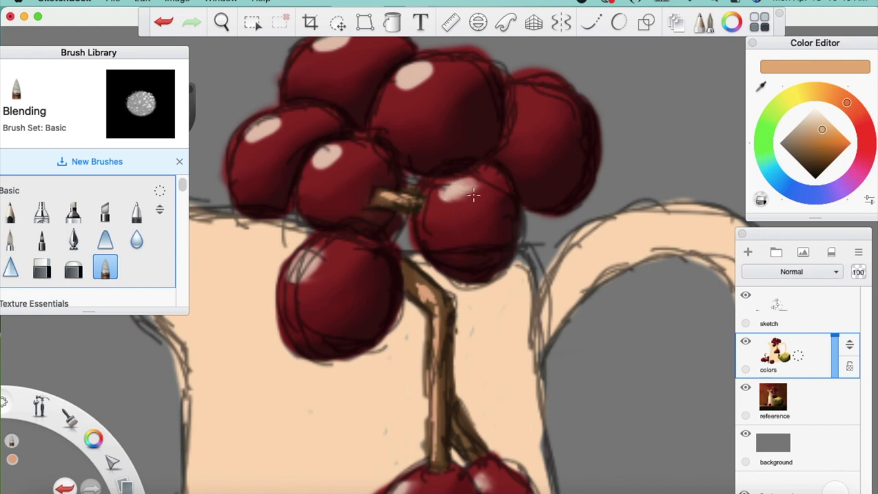
# - Blend the highlights on the remaining upper grapes of the top cluster
pyautogui.moveTo(411, 86)
pyautogui.mouseDown()
pyautogui.moveTo(425, 74)
pyautogui.moveTo(401, 85)
pyautogui.moveTo(410, 88)
pyautogui.moveTo(428, 69)
pyautogui.moveTo(404, 83)
pyautogui.mouseUp()
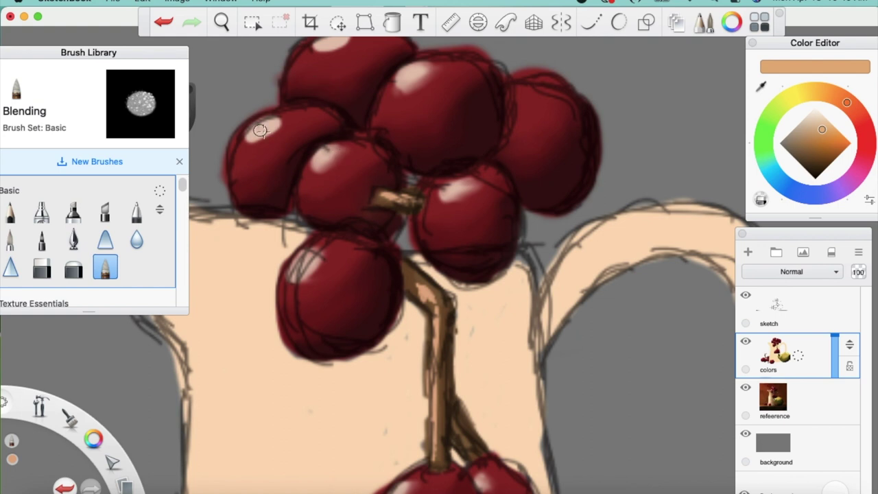
pyautogui.moveTo(267, 135); pyautogui.dragTo(262, 121)
pyautogui.moveTo(252, 142)
pyautogui.mouseDown()
pyautogui.moveTo(277, 128)
pyautogui.moveTo(249, 142)
pyautogui.mouseUp()
pyautogui.press('space')
pyautogui.moveTo(308, 130)
pyautogui.mouseDown()
pyautogui.moveTo(290, 140)
pyautogui.moveTo(293, 230)
pyautogui.mouseUp()
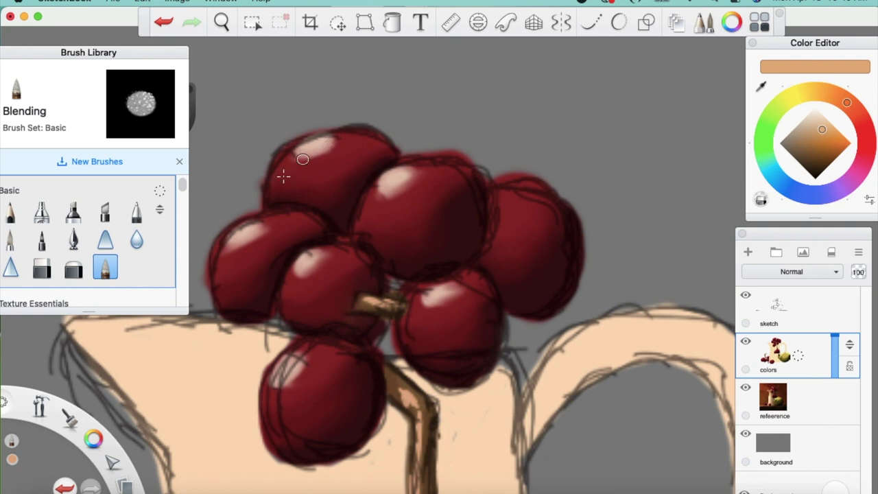
# - Hide the sketch layer to check the whole painting without line work and show it again
pyautogui.press('space')
pyautogui.moveTo(533, 285); pyautogui.dragTo(337, 364)
pyautogui.moveTo(470, 353); pyautogui.dragTo(539, 286)
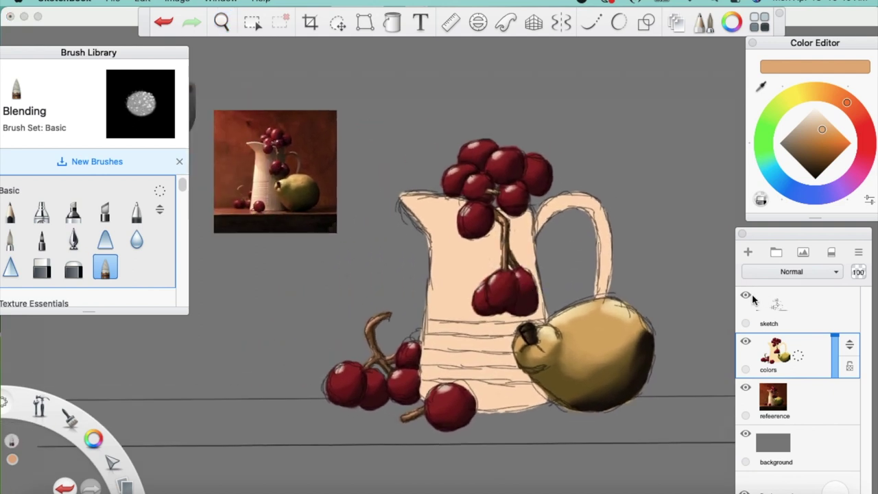
pyautogui.click(746, 296)
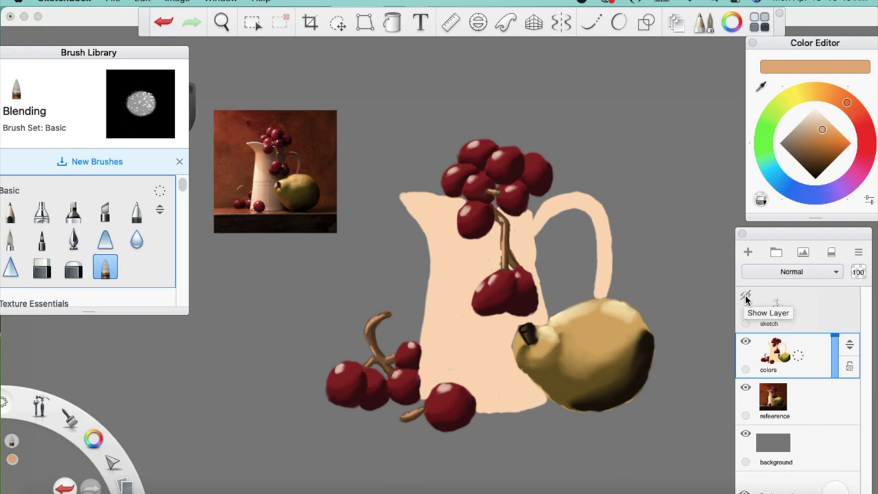
pyautogui.click(745, 296)
# - Sample a muted brown from the reference jug and paint a shadow over the spout and upper rim with an enlarged Paintbrush
pyautogui.click(761, 85)
pyautogui.moveTo(273, 160)
pyautogui.mouseDown()
pyautogui.moveTo(257, 167)
pyautogui.moveTo(267, 161)
pyautogui.mouseUp()
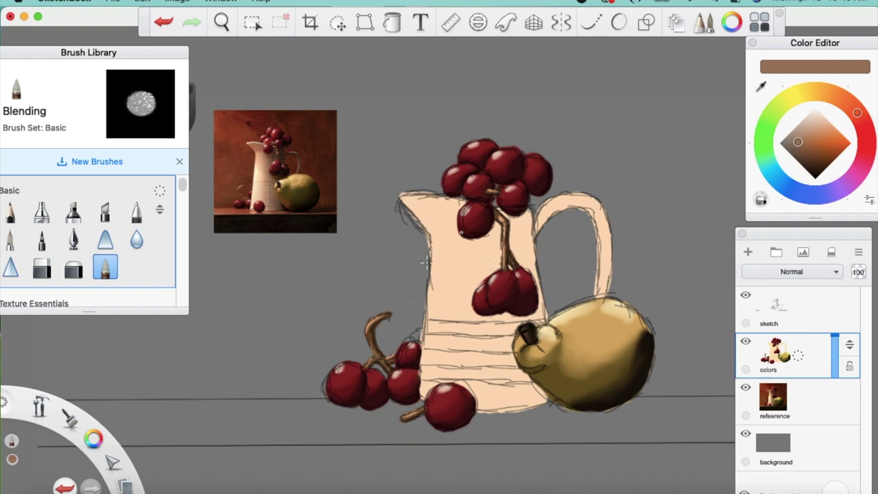
pyautogui.click(10, 239)
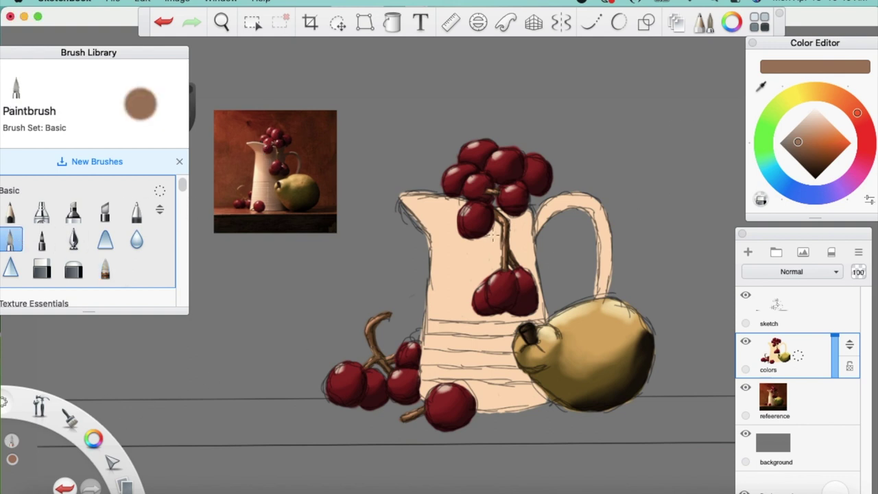
pyautogui.press(']')
pyautogui.press(']')
pyautogui.press(']')
pyautogui.moveTo(402, 197)
pyautogui.mouseDown()
pyautogui.moveTo(446, 199)
pyautogui.moveTo(406, 197)
pyautogui.moveTo(417, 212)
pyautogui.moveTo(404, 199)
pyautogui.moveTo(429, 234)
pyautogui.mouseUp()
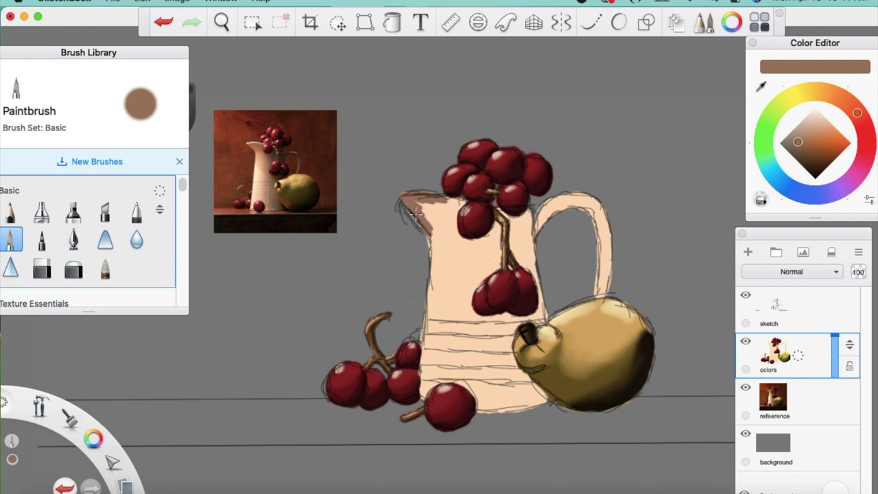
pyautogui.moveTo(426, 227)
pyautogui.mouseDown()
pyautogui.moveTo(461, 236)
pyautogui.moveTo(453, 217)
pyautogui.moveTo(456, 226)
pyautogui.moveTo(464, 200)
pyautogui.moveTo(449, 199)
pyautogui.moveTo(457, 200)
pyautogui.moveTo(447, 209)
pyautogui.moveTo(456, 226)
pyautogui.moveTo(438, 225)
pyautogui.moveTo(447, 212)
pyautogui.moveTo(431, 216)
pyautogui.moveTo(436, 196)
pyautogui.mouseUp()
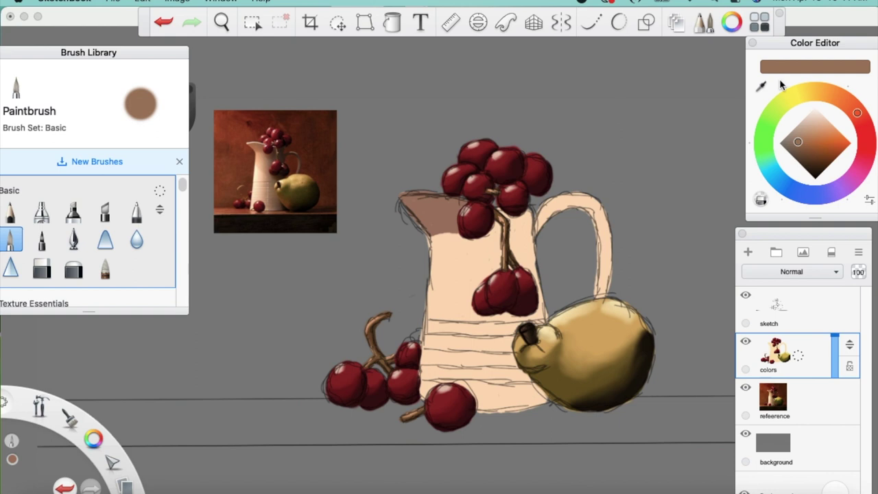
# - Paint the brown shadow on the jug body left of the hanging stem and beneath the hanging grapes
pyautogui.moveTo(457, 234)
pyautogui.mouseDown()
pyautogui.moveTo(476, 242)
pyautogui.moveTo(491, 236)
pyautogui.moveTo(484, 241)
pyautogui.moveTo(498, 226)
pyautogui.moveTo(501, 237)
pyautogui.moveTo(499, 265)
pyautogui.moveTo(472, 294)
pyautogui.moveTo(474, 309)
pyautogui.mouseUp()
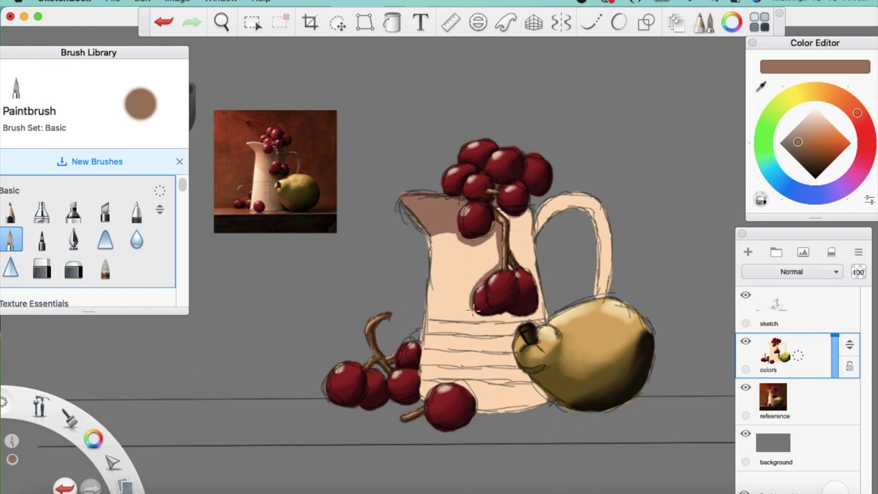
pyautogui.moveTo(475, 306)
pyautogui.mouseDown()
pyautogui.moveTo(473, 248)
pyautogui.moveTo(480, 281)
pyautogui.moveTo(492, 260)
pyautogui.moveTo(498, 267)
pyautogui.moveTo(496, 233)
pyautogui.moveTo(495, 264)
pyautogui.moveTo(492, 245)
pyautogui.moveTo(486, 259)
pyautogui.moveTo(481, 247)
pyautogui.mouseUp()
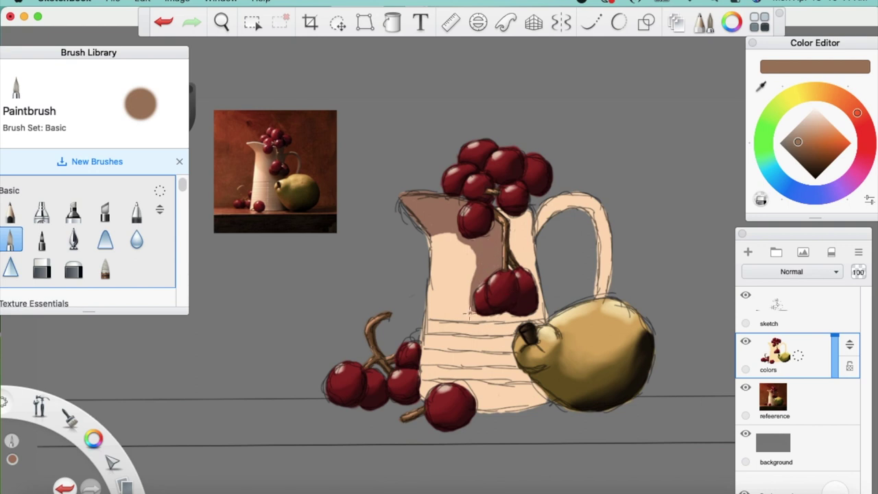
pyautogui.moveTo(472, 311)
pyautogui.mouseDown()
pyautogui.moveTo(494, 316)
pyautogui.moveTo(478, 315)
pyautogui.moveTo(543, 320)
pyautogui.mouseUp()
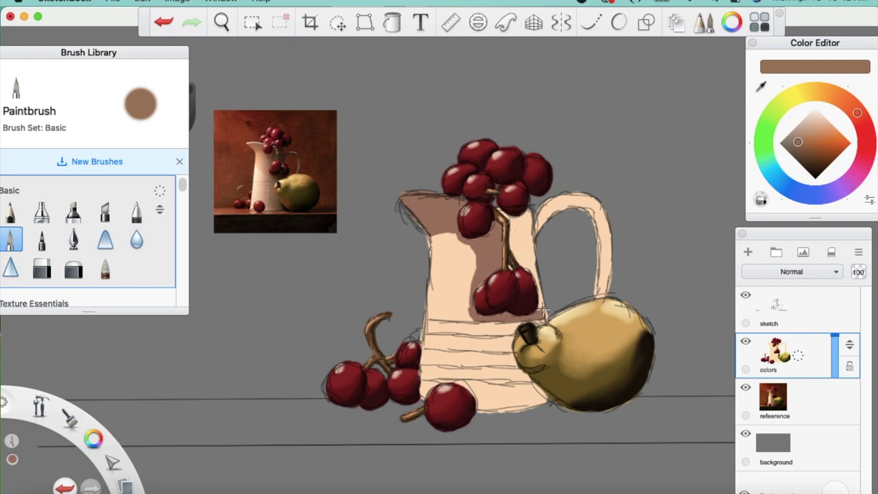
# - Fill the jug area right of the hanging stem with brown shadow and shade the handle's inner edge
pyautogui.moveTo(545, 313)
pyautogui.mouseDown()
pyautogui.moveTo(535, 272)
pyautogui.moveTo(513, 245)
pyautogui.mouseUp()
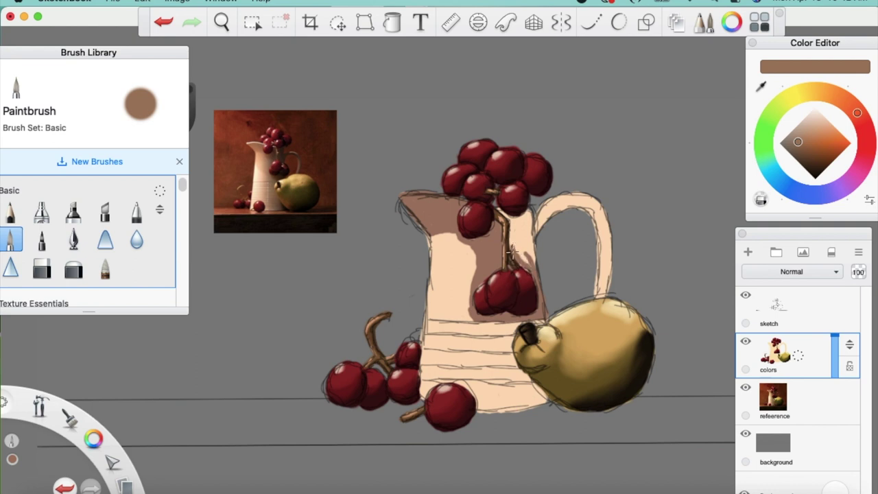
pyautogui.moveTo(516, 252)
pyautogui.mouseDown()
pyautogui.moveTo(528, 262)
pyautogui.moveTo(528, 228)
pyautogui.moveTo(536, 251)
pyautogui.moveTo(531, 210)
pyautogui.moveTo(525, 240)
pyautogui.mouseUp()
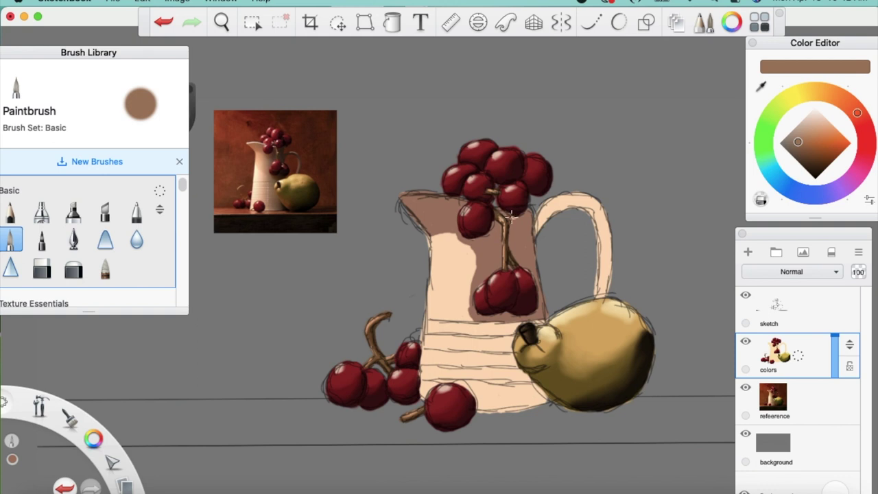
pyautogui.press('super+z')
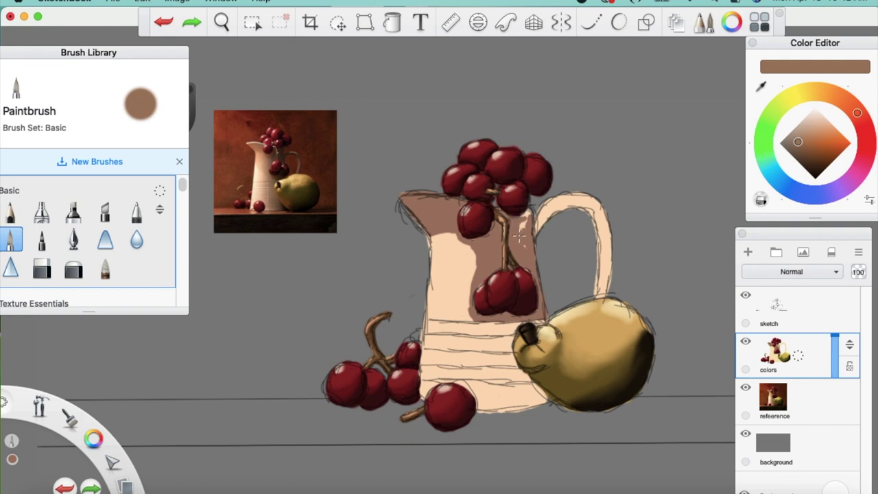
pyautogui.moveTo(526, 221); pyautogui.dragTo(529, 206)
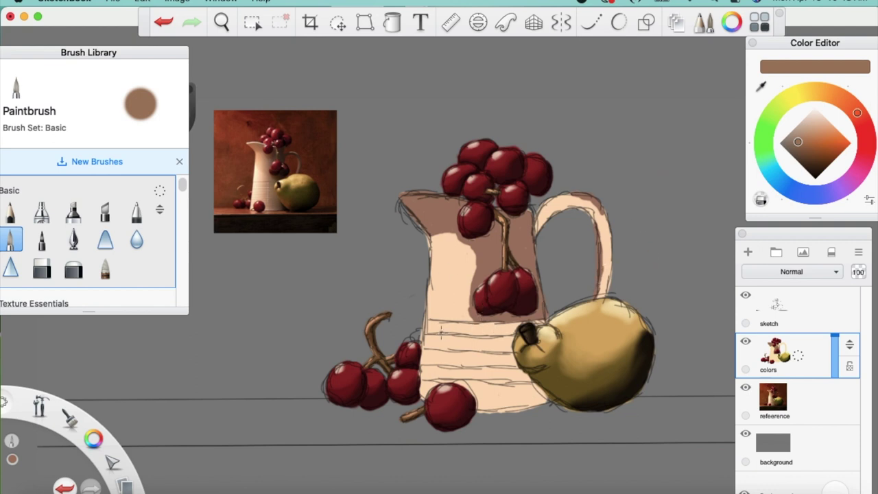
# - Paint brown shadow stripes along the horizontal ridges on the jug's lower body and shade the jug's bottom edge
pyautogui.moveTo(427, 331)
pyautogui.mouseDown()
pyautogui.moveTo(469, 332)
pyautogui.moveTo(422, 330)
pyautogui.moveTo(512, 329)
pyautogui.mouseUp()
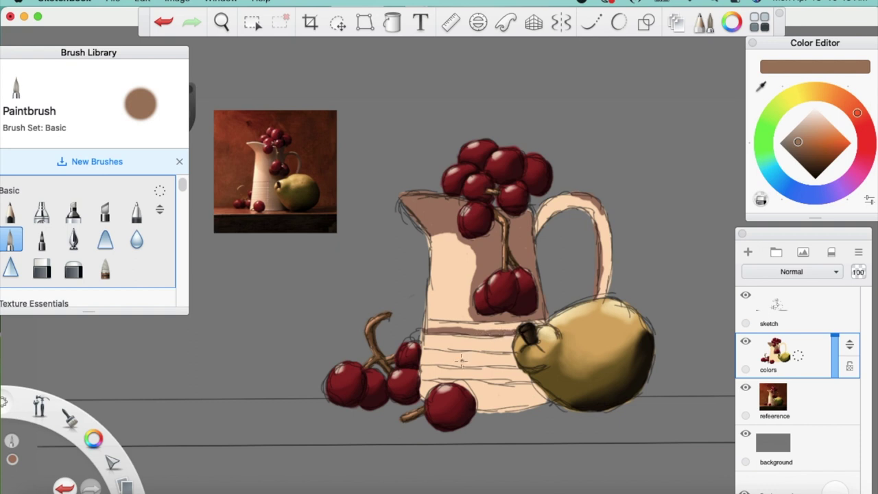
pyautogui.moveTo(426, 348)
pyautogui.mouseDown()
pyautogui.moveTo(511, 352)
pyautogui.moveTo(419, 365)
pyautogui.moveTo(521, 366)
pyautogui.mouseUp()
pyautogui.moveTo(433, 377)
pyautogui.mouseDown()
pyautogui.moveTo(425, 377)
pyautogui.moveTo(443, 378)
pyautogui.moveTo(422, 378)
pyautogui.mouseUp()
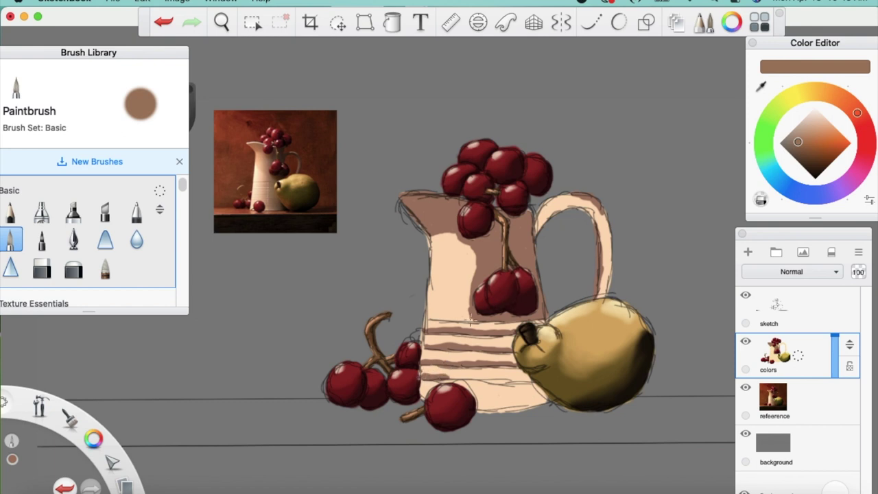
pyautogui.press('super+z')
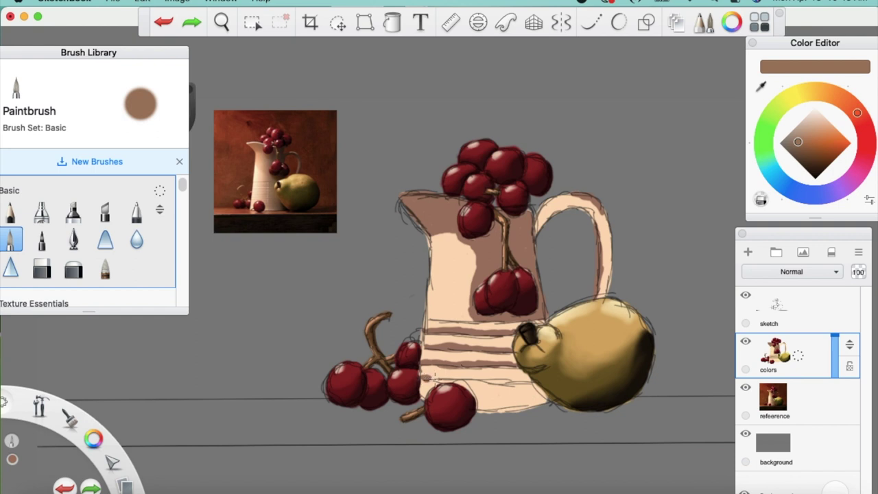
pyautogui.moveTo(491, 380)
pyautogui.mouseDown()
pyautogui.moveTo(512, 379)
pyautogui.moveTo(480, 375)
pyautogui.moveTo(528, 383)
pyautogui.moveTo(511, 377)
pyautogui.moveTo(520, 371)
pyautogui.moveTo(511, 347)
pyautogui.mouseUp()
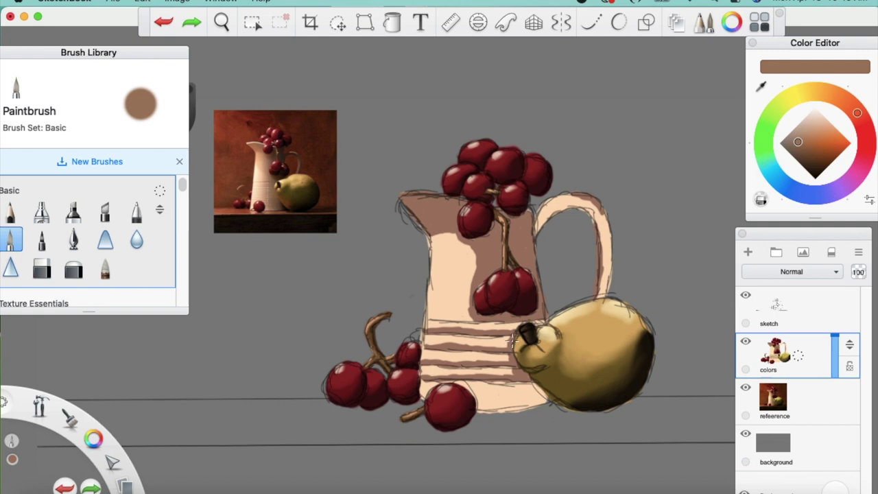
pyautogui.moveTo(513, 339); pyautogui.dragTo(512, 324)
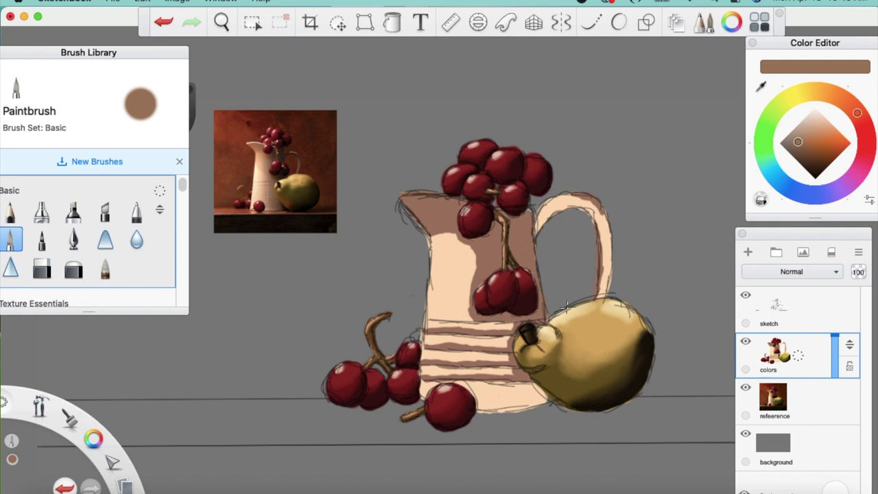
pyautogui.moveTo(521, 386)
pyautogui.mouseDown()
pyautogui.moveTo(520, 405)
pyautogui.moveTo(489, 411)
pyautogui.moveTo(496, 410)
pyautogui.mouseUp()
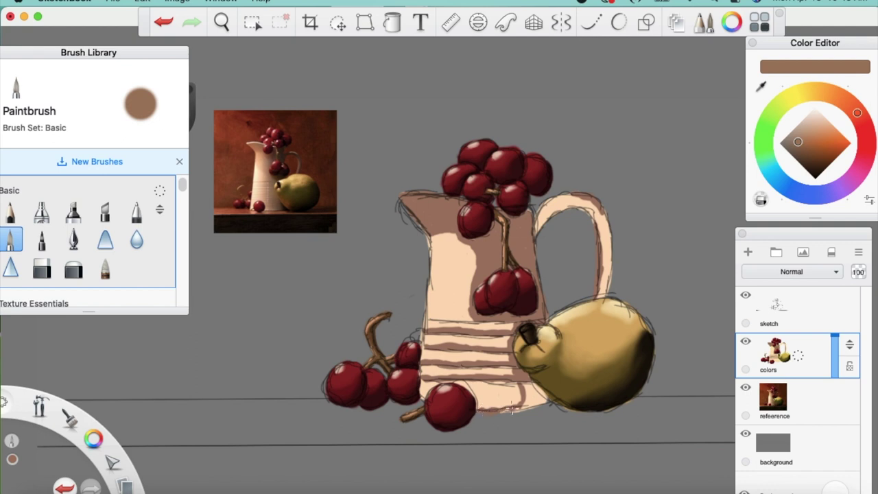
pyautogui.moveTo(485, 409)
pyautogui.mouseDown()
pyautogui.moveTo(547, 403)
pyautogui.moveTo(541, 387)
pyautogui.moveTo(533, 391)
pyautogui.moveTo(545, 394)
pyautogui.moveTo(529, 405)
pyautogui.moveTo(529, 388)
pyautogui.mouseUp()
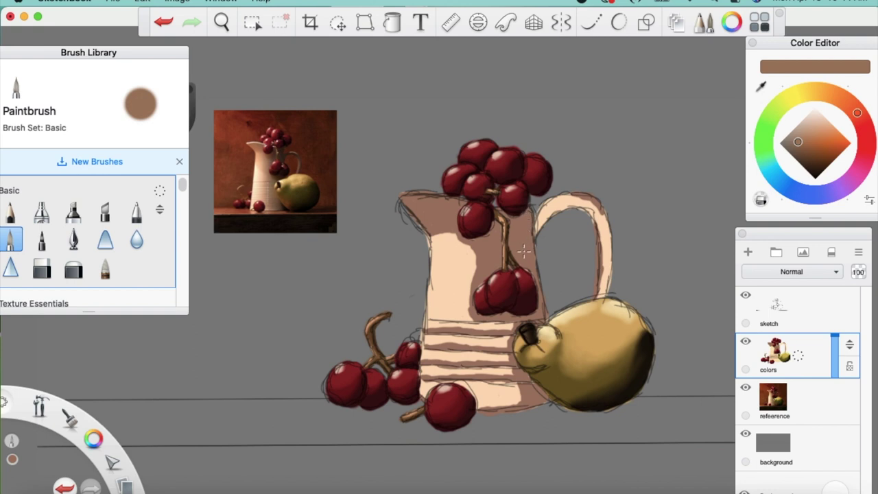
# - Sample a dark brown from the base of the reference jug and deepen the shadow along the painted jug's base beside the pear
pyautogui.click(761, 86)
pyautogui.moveTo(287, 203); pyautogui.dragTo(280, 205)
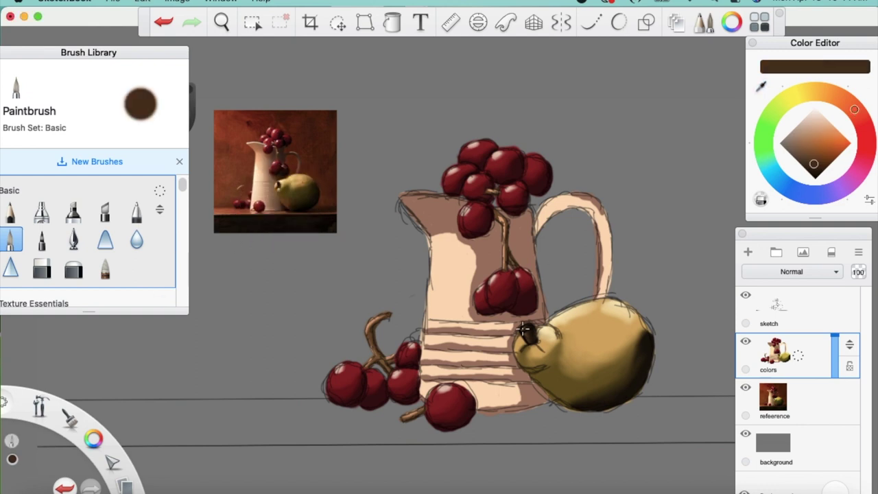
pyautogui.moveTo(479, 412)
pyautogui.mouseDown()
pyautogui.moveTo(548, 399)
pyautogui.moveTo(535, 382)
pyautogui.moveTo(542, 402)
pyautogui.moveTo(477, 412)
pyautogui.mouseUp()
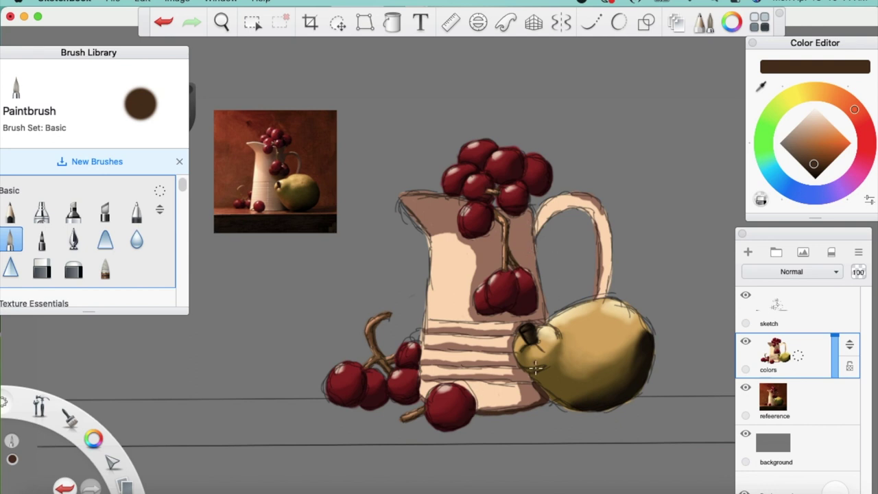
pyautogui.moveTo(536, 398); pyautogui.dragTo(527, 379)
pyautogui.press('super+z')
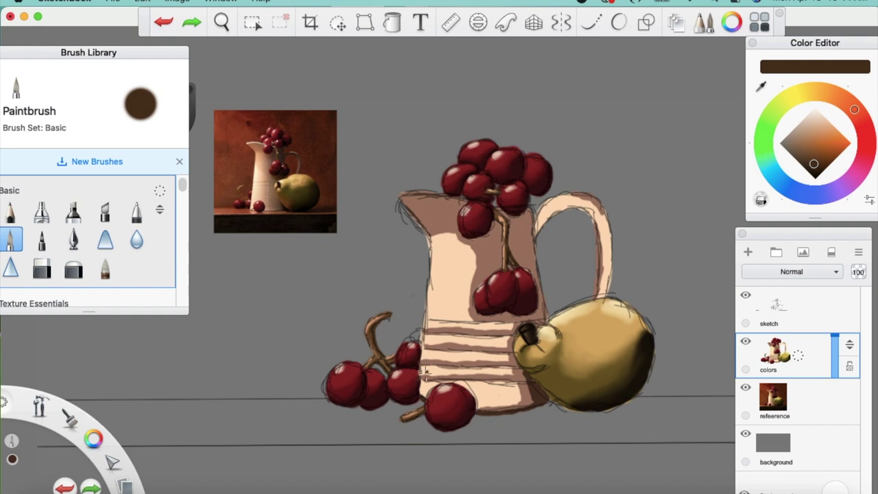
# - Paint thin dark brown lines across the jug's lower body to define the grooves between its ridges
pyautogui.moveTo(421, 380); pyautogui.dragTo(419, 370)
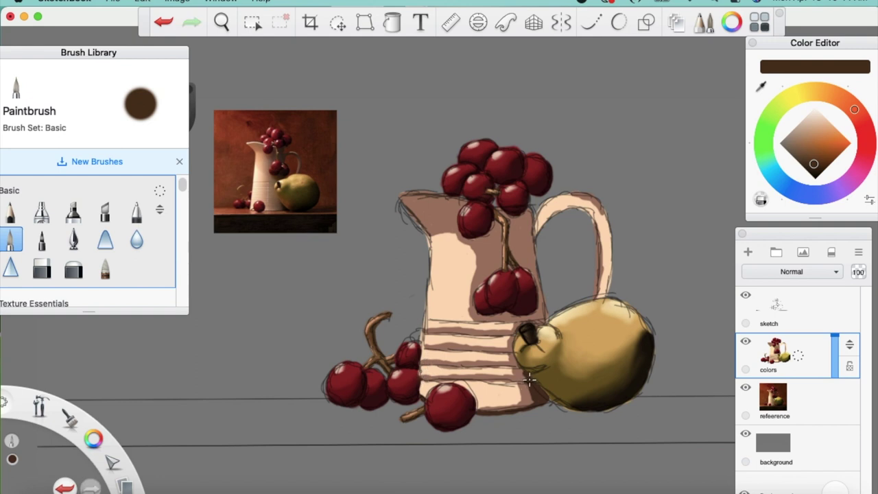
pyautogui.moveTo(419, 379); pyautogui.dragTo(529, 384)
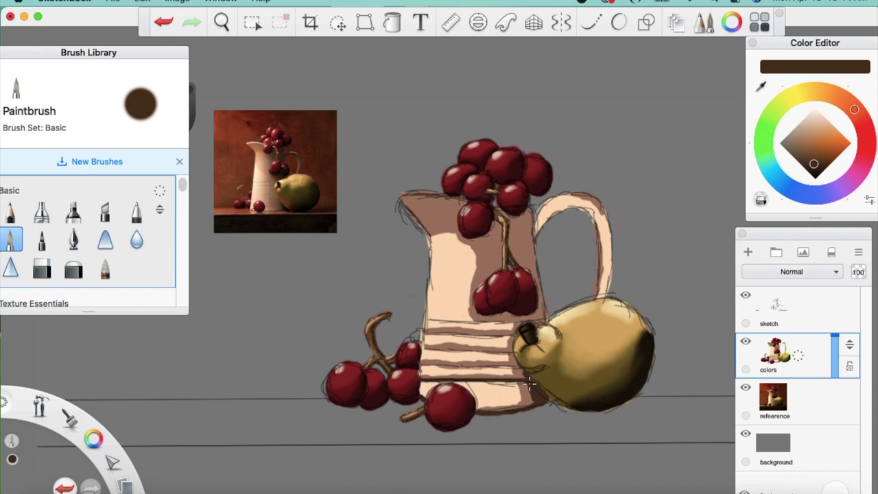
pyautogui.moveTo(418, 366); pyautogui.dragTo(514, 374)
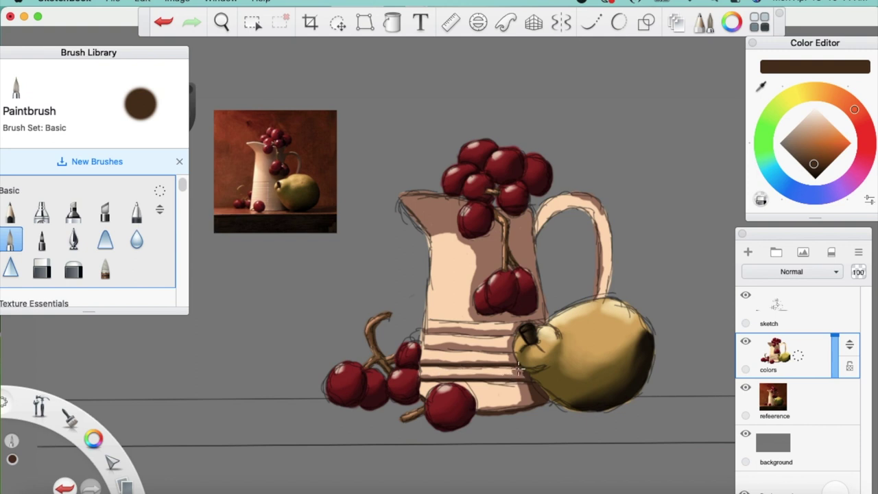
pyautogui.moveTo(420, 347); pyautogui.dragTo(496, 354)
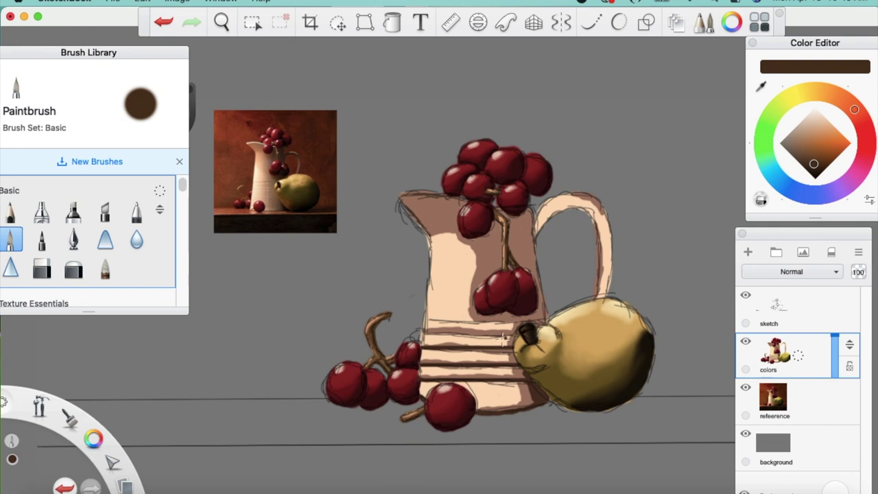
pyautogui.press('super+z')
pyautogui.moveTo(418, 347); pyautogui.dragTo(521, 352)
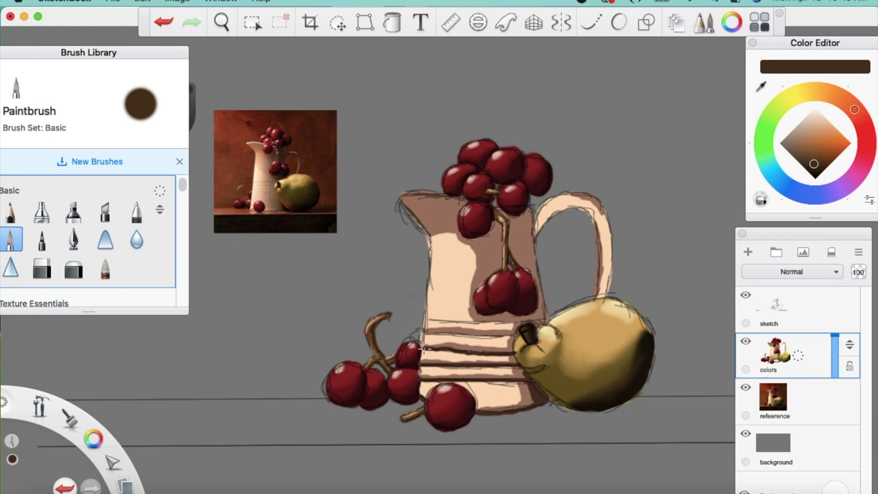
pyautogui.moveTo(450, 334)
pyautogui.mouseDown()
pyautogui.moveTo(494, 325)
pyautogui.moveTo(511, 336)
pyautogui.mouseUp()
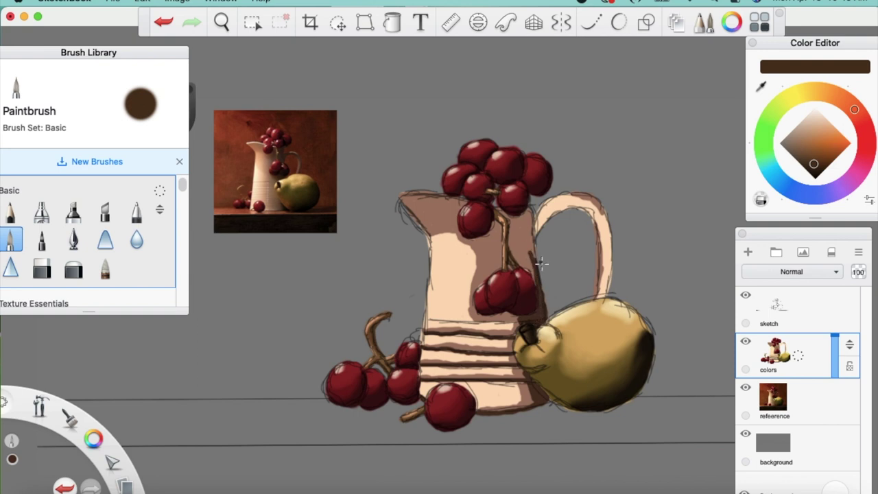
# - Darken the jug body right of the hanging stem with dark brown and touch up the stem with its own olive brown
pyautogui.moveTo(531, 266); pyautogui.dragTo(535, 280)
pyautogui.moveTo(521, 214)
pyautogui.mouseDown()
pyautogui.moveTo(535, 257)
pyautogui.moveTo(532, 233)
pyautogui.moveTo(528, 263)
pyautogui.moveTo(522, 223)
pyautogui.mouseUp()
pyautogui.keyDown('alt'); pyautogui.click(516, 258); pyautogui.keyUp('alt')
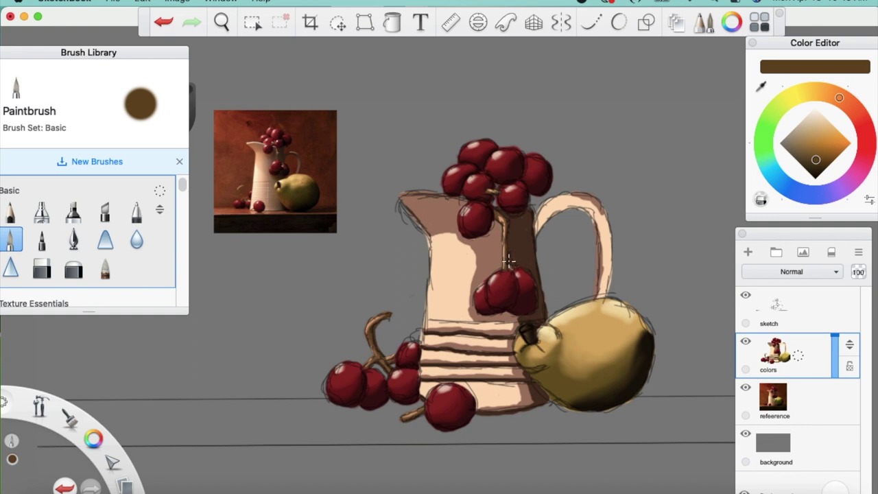
# - Resample the dark brown from the jug's shadow and darken the handle with the Paintbrush
pyautogui.keyDown('alt'); pyautogui.click(529, 240); pyautogui.keyUp('alt')
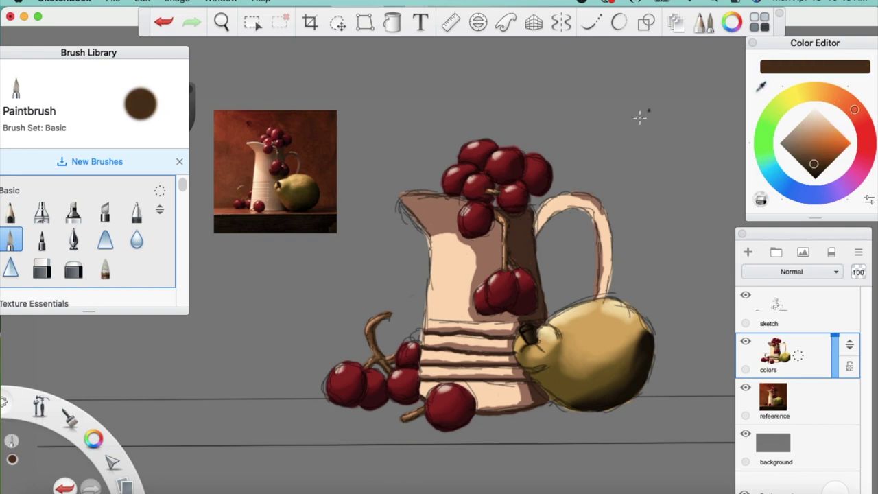
pyautogui.moveTo(546, 217)
pyautogui.mouseDown()
pyautogui.moveTo(536, 227)
pyautogui.moveTo(546, 205)
pyautogui.moveTo(540, 214)
pyautogui.moveTo(554, 201)
pyautogui.moveTo(568, 197)
pyautogui.moveTo(557, 211)
pyautogui.moveTo(581, 197)
pyautogui.moveTo(578, 208)
pyautogui.moveTo(597, 211)
pyautogui.moveTo(590, 218)
pyautogui.moveTo(583, 199)
pyautogui.moveTo(603, 218)
pyautogui.moveTo(594, 228)
pyautogui.moveTo(602, 238)
pyautogui.moveTo(613, 232)
pyautogui.moveTo(607, 216)
pyautogui.moveTo(610, 257)
pyautogui.moveTo(600, 236)
pyautogui.moveTo(600, 296)
pyautogui.moveTo(609, 261)
pyautogui.mouseUp()
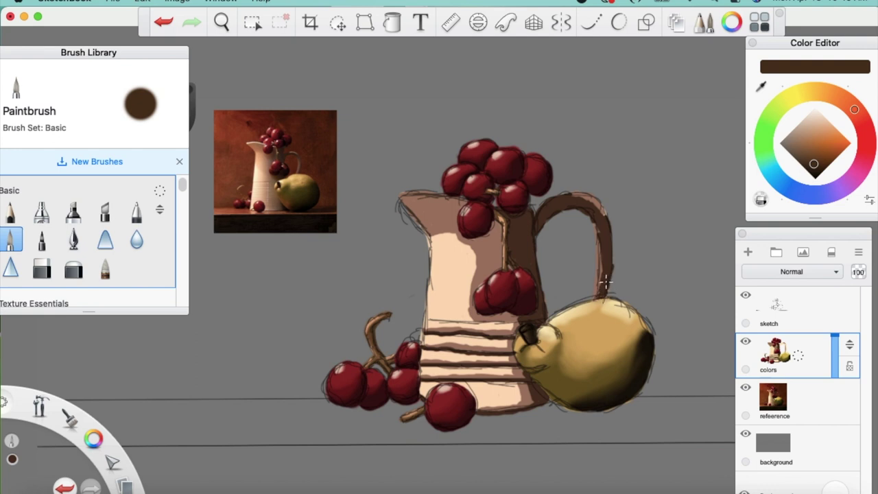
pyautogui.click(42, 267)
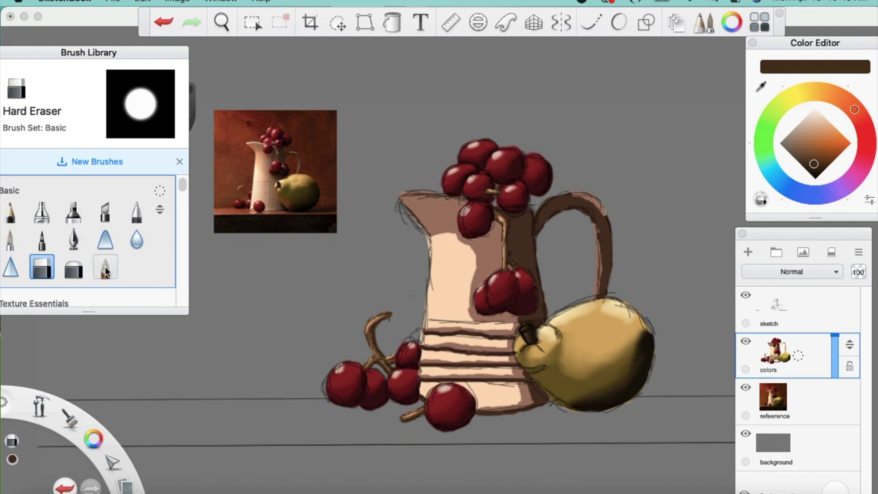
pyautogui.click(11, 240)
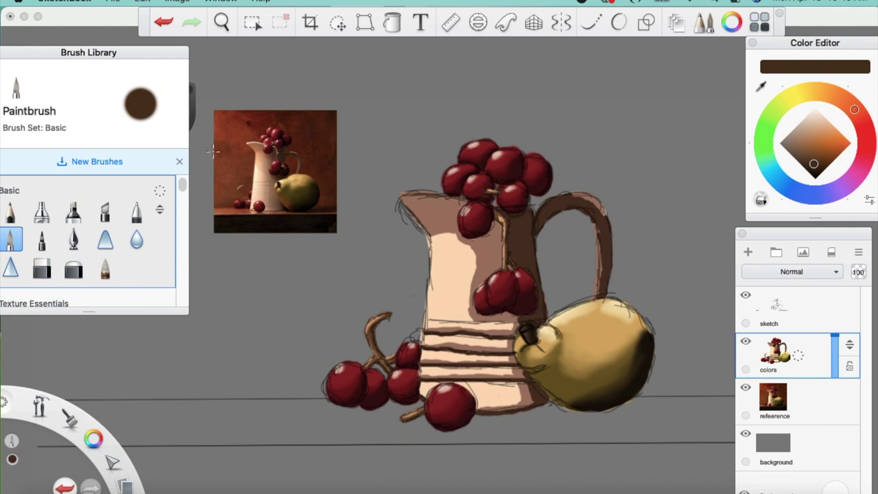
# - Sample a pale yellow from the reference jug and paint highlights down the jug's left side and on its lower bands
pyautogui.click(762, 89)
pyautogui.moveTo(263, 170); pyautogui.dragTo(254, 175)
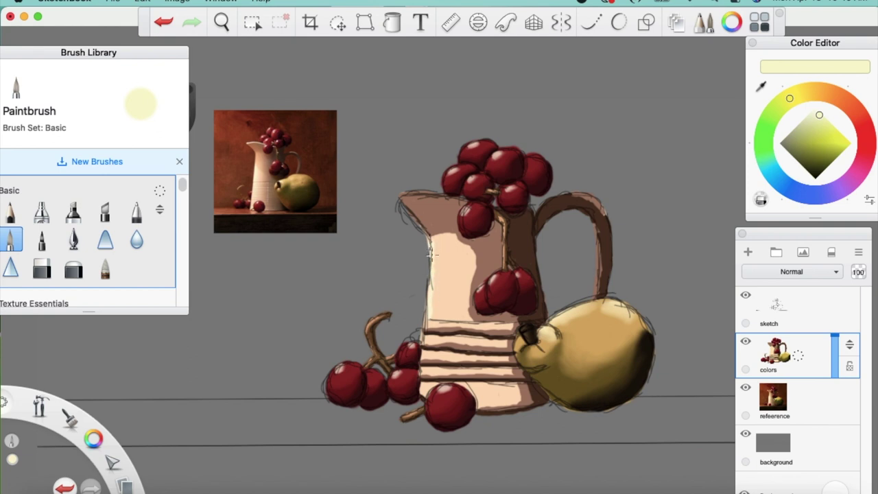
pyautogui.moveTo(435, 268); pyautogui.dragTo(441, 295)
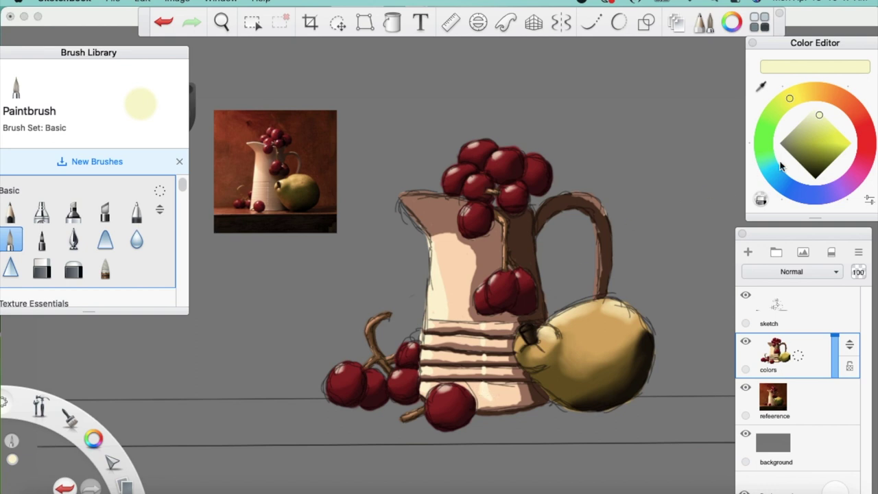
# - Hide the sketch layer and clean up the jug's spout edges with the Paintbrush in brown sampled from the spout
pyautogui.click(746, 295)
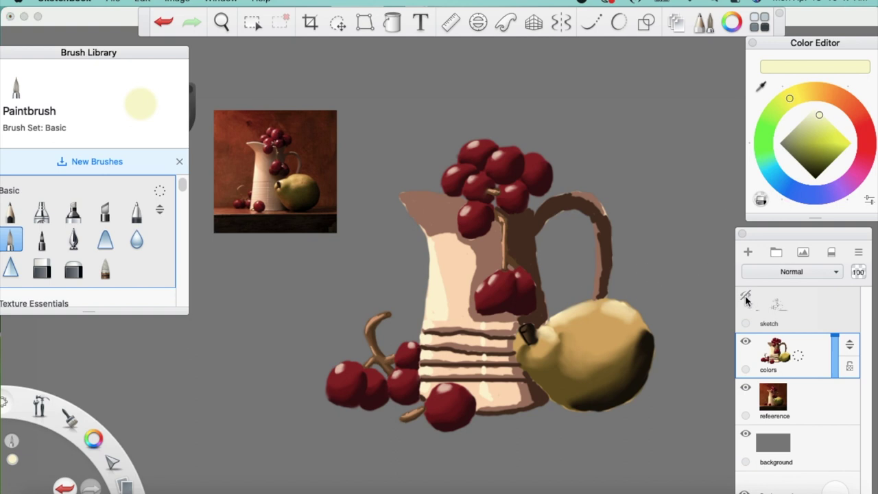
pyautogui.click(105, 268)
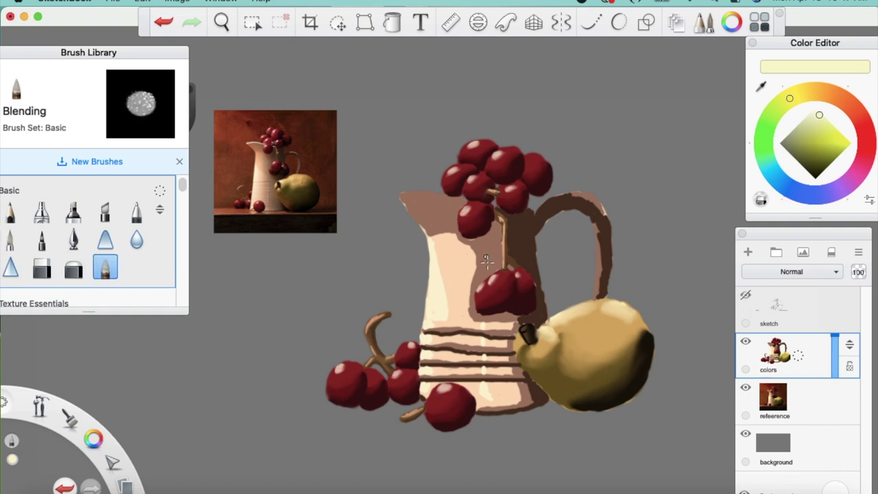
pyautogui.press('space')
pyautogui.moveTo(499, 266); pyautogui.dragTo(579, 216)
pyautogui.moveTo(486, 183); pyautogui.dragTo(569, 247)
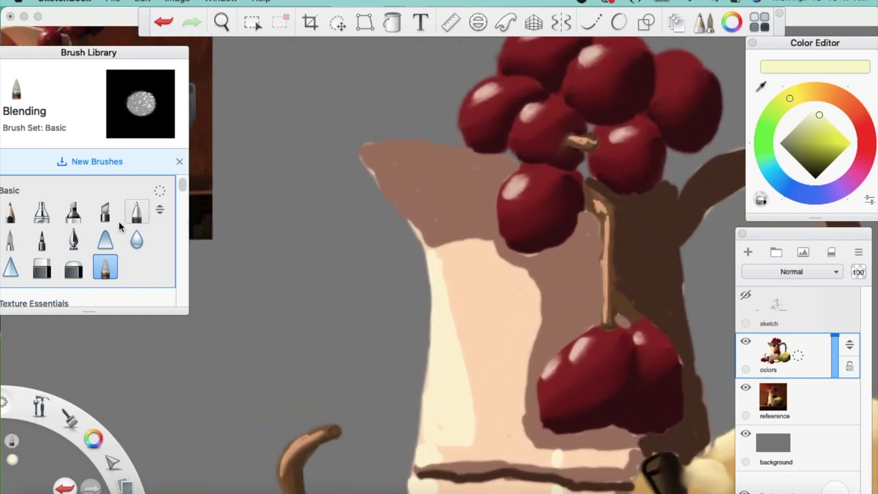
pyautogui.click(11, 246)
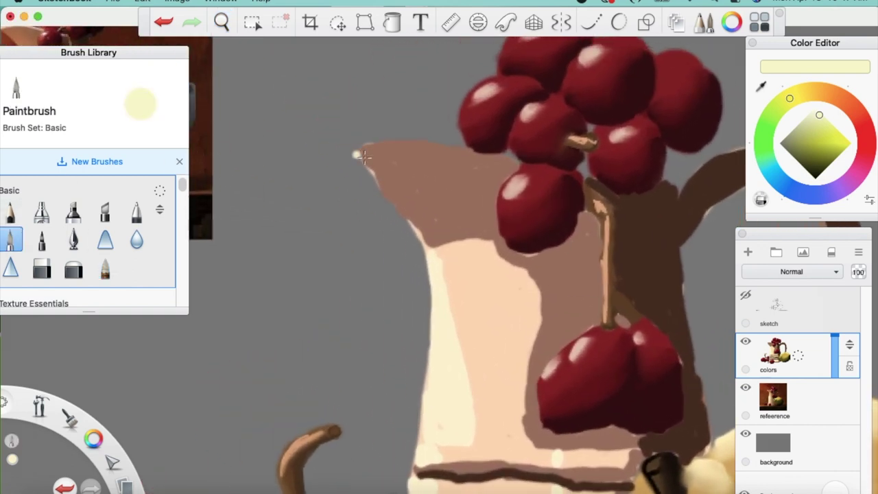
pyautogui.keyDown('alt'); pyautogui.click(411, 166); pyautogui.keyUp('alt')
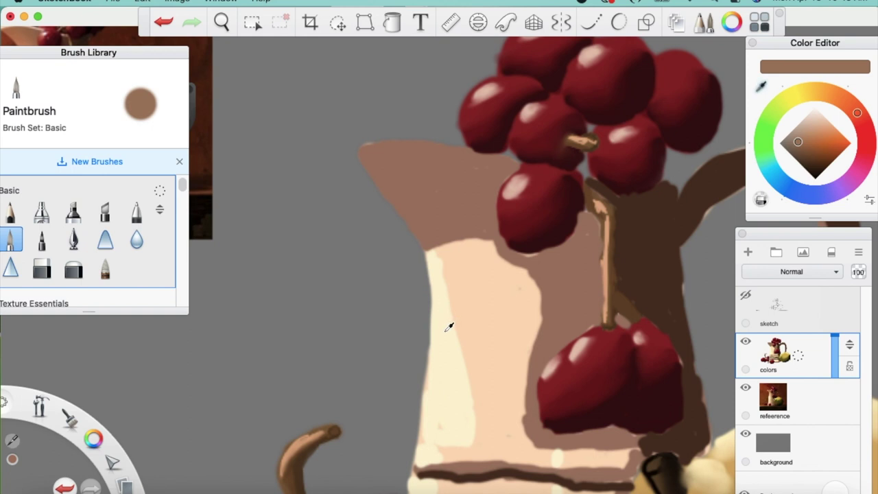
# - Paint a thin pale yellow highlight along the jug's upper rim with a smaller Paintbrush, using the colour sampled from the body highlight
pyautogui.keyDown('alt'); pyautogui.click(443, 293); pyautogui.keyUp('alt')
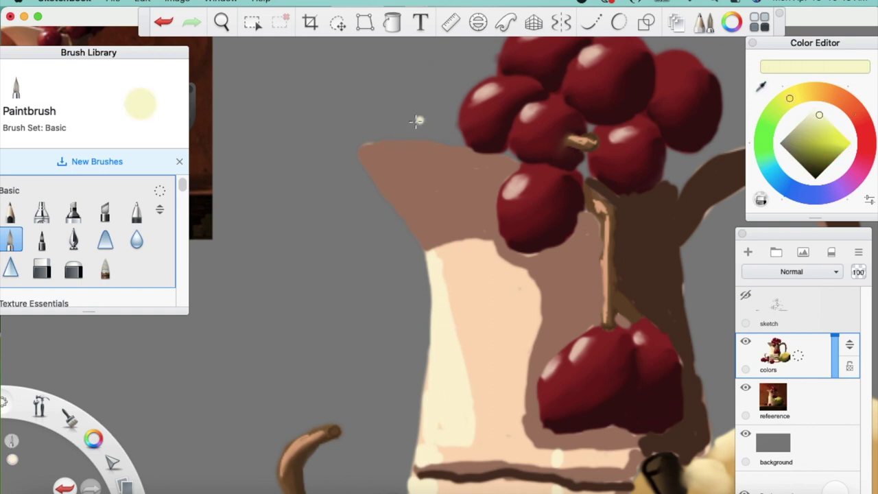
pyautogui.press('[')
pyautogui.press('[')
pyautogui.press('[')
pyautogui.moveTo(363, 149)
pyautogui.mouseDown()
pyautogui.moveTo(468, 154)
pyautogui.moveTo(434, 145)
pyautogui.moveTo(449, 150)
pyautogui.moveTo(416, 144)
pyautogui.moveTo(479, 157)
pyautogui.moveTo(446, 149)
pyautogui.moveTo(472, 155)
pyautogui.mouseUp()
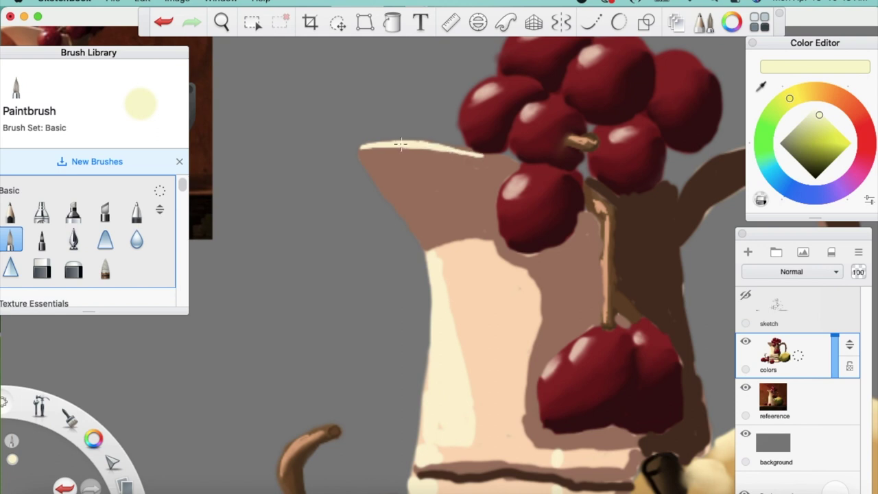
pyautogui.moveTo(480, 155)
pyautogui.mouseDown()
pyautogui.moveTo(453, 148)
pyautogui.moveTo(521, 166)
pyautogui.moveTo(492, 157)
pyautogui.mouseUp()
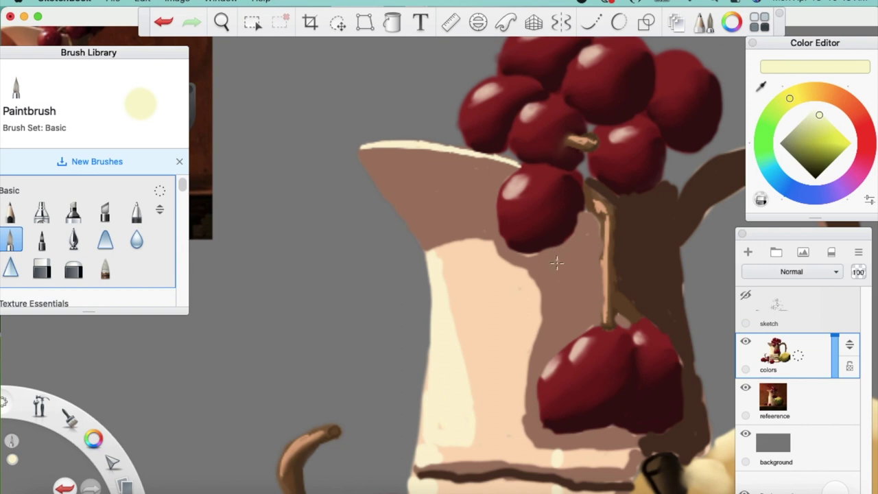
# - Touch up the jug's shadow areas around the hanging stem and right edge with the sampled medium and dark browns
pyautogui.keyDown('alt'); pyautogui.click(587, 235); pyautogui.keyUp('alt')
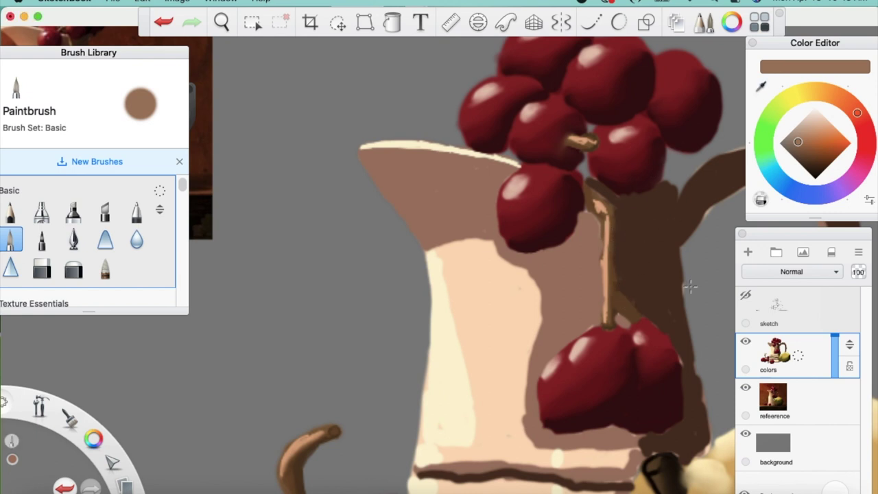
pyautogui.keyDown('alt'); pyautogui.click(668, 315); pyautogui.keyUp('alt')
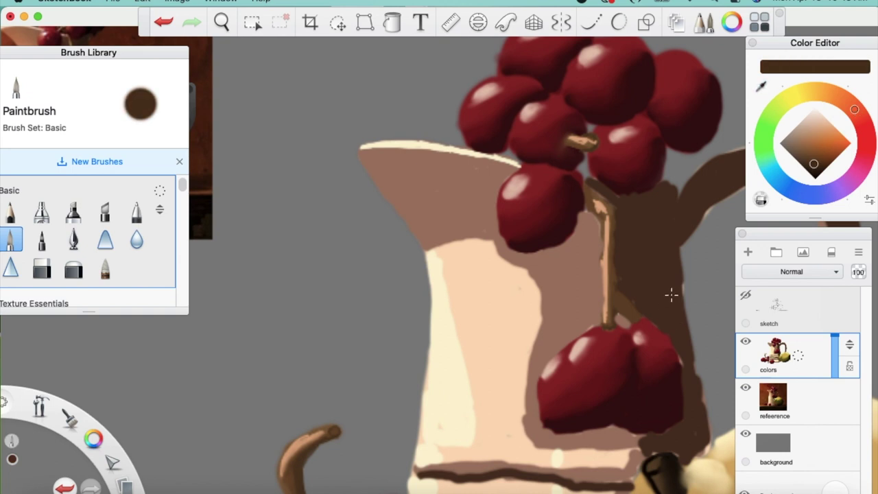
# - Soften the pale yellow highlight along the jug's left side using the Blending brush at size 5.0
pyautogui.click(105, 268)
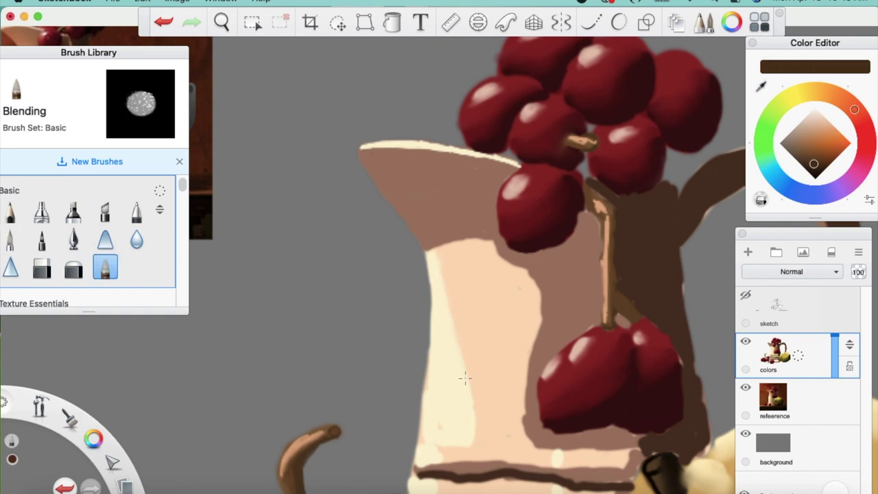
pyautogui.press(']')
pyautogui.press(']')
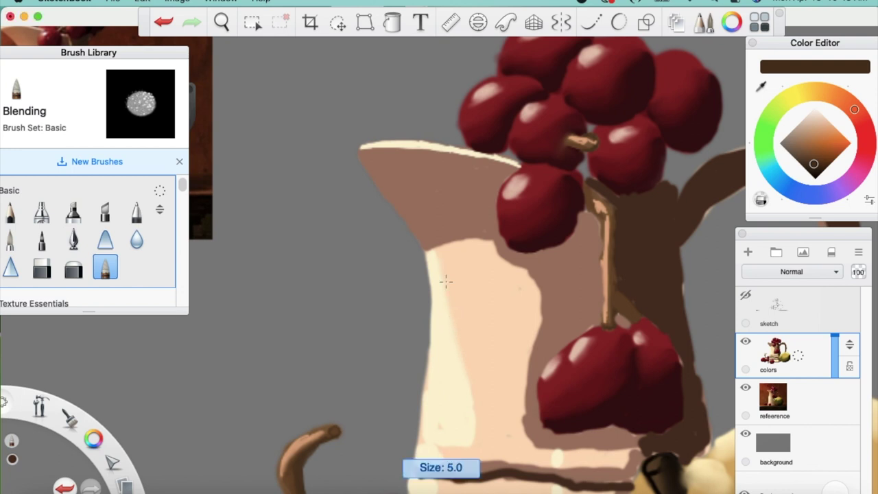
pyautogui.moveTo(438, 243); pyautogui.dragTo(448, 300)
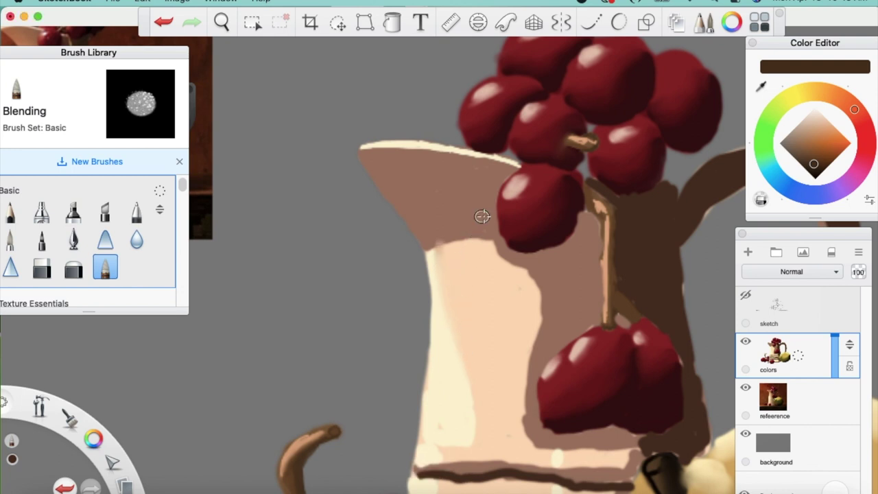
pyautogui.press('super+z')
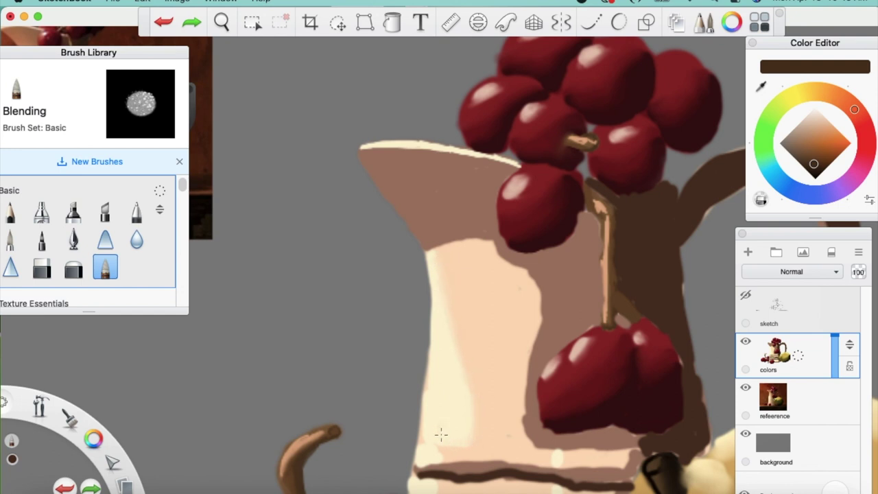
pyautogui.moveTo(424, 415)
pyautogui.mouseDown()
pyautogui.moveTo(429, 269)
pyautogui.moveTo(422, 402)
pyautogui.moveTo(430, 361)
pyautogui.moveTo(415, 457)
pyautogui.moveTo(438, 458)
pyautogui.mouseUp()
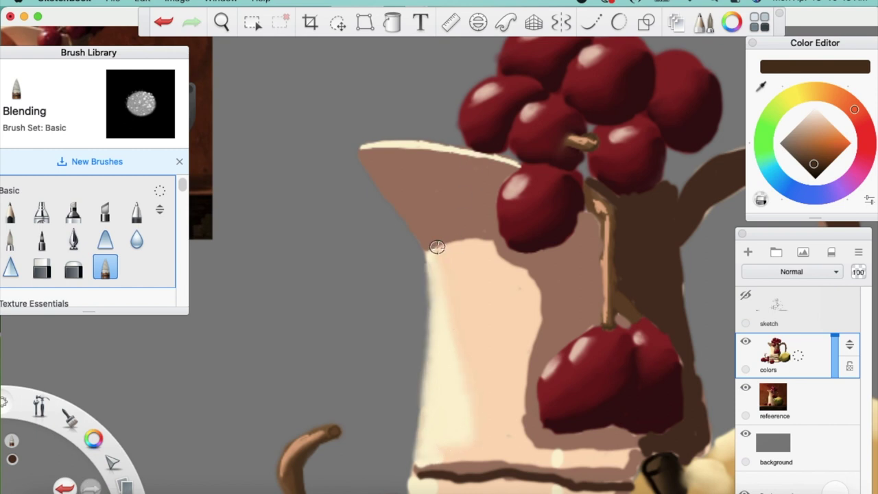
# - Blend the brown shadow edges below the spout and around the grapes into the jug's light body
pyautogui.moveTo(439, 246)
pyautogui.mouseDown()
pyautogui.moveTo(495, 241)
pyautogui.moveTo(507, 259)
pyautogui.moveTo(487, 235)
pyautogui.moveTo(505, 264)
pyautogui.moveTo(478, 242)
pyautogui.moveTo(447, 241)
pyautogui.mouseUp()
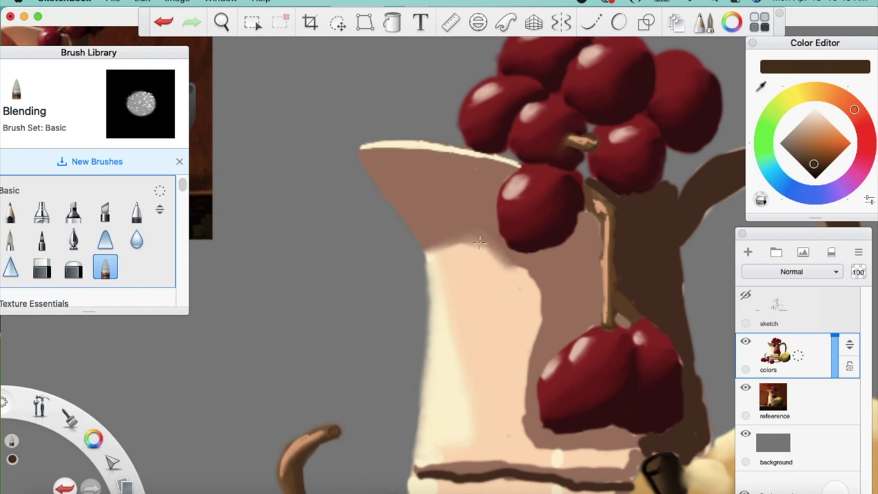
pyautogui.moveTo(486, 245)
pyautogui.mouseDown()
pyautogui.moveTo(527, 277)
pyautogui.moveTo(496, 239)
pyautogui.moveTo(541, 282)
pyautogui.moveTo(527, 276)
pyautogui.moveTo(539, 324)
pyautogui.moveTo(527, 295)
pyautogui.moveTo(535, 323)
pyautogui.moveTo(521, 347)
pyautogui.moveTo(527, 432)
pyautogui.moveTo(516, 387)
pyautogui.moveTo(530, 314)
pyautogui.moveTo(517, 398)
pyautogui.moveTo(544, 454)
pyautogui.moveTo(566, 453)
pyautogui.moveTo(546, 410)
pyautogui.mouseUp()
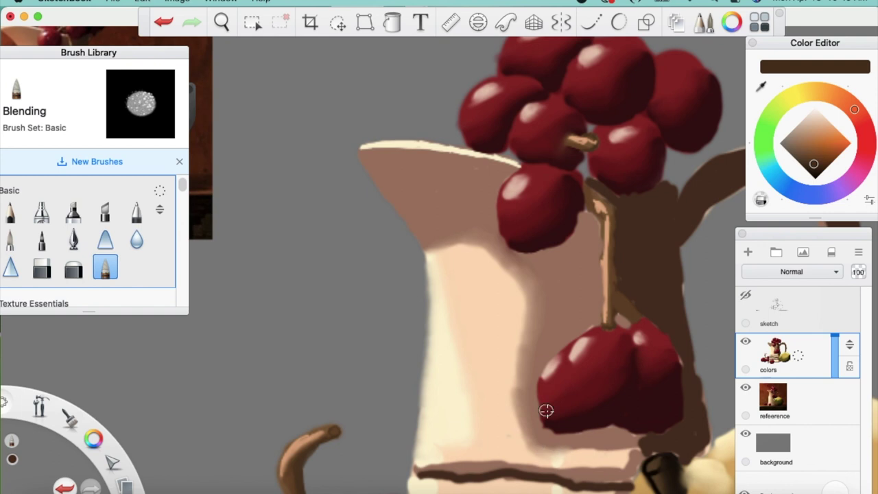
pyautogui.hotkey('ctrl', 'z')
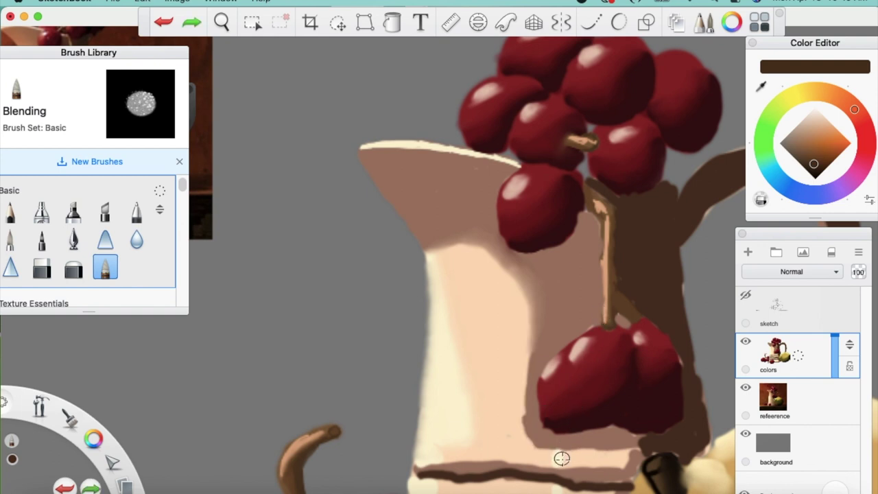
pyautogui.moveTo(525, 418)
pyautogui.mouseDown()
pyautogui.moveTo(535, 311)
pyautogui.moveTo(504, 262)
pyautogui.moveTo(534, 348)
pyautogui.moveTo(526, 291)
pyautogui.moveTo(532, 331)
pyautogui.moveTo(539, 297)
pyautogui.moveTo(517, 411)
pyautogui.moveTo(531, 439)
pyautogui.mouseUp()
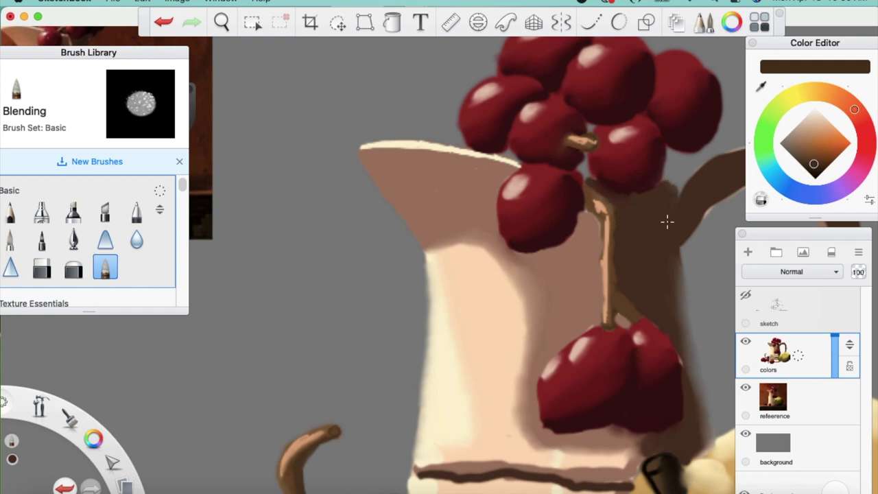
# - Blend the dark and light brown tones along the jug's curved handle, from the body down to the pear
pyautogui.moveTo(709, 210)
pyautogui.mouseDown()
pyautogui.moveTo(695, 226)
pyautogui.moveTo(633, 247)
pyautogui.moveTo(329, 260)
pyautogui.mouseUp()
pyautogui.press('space')
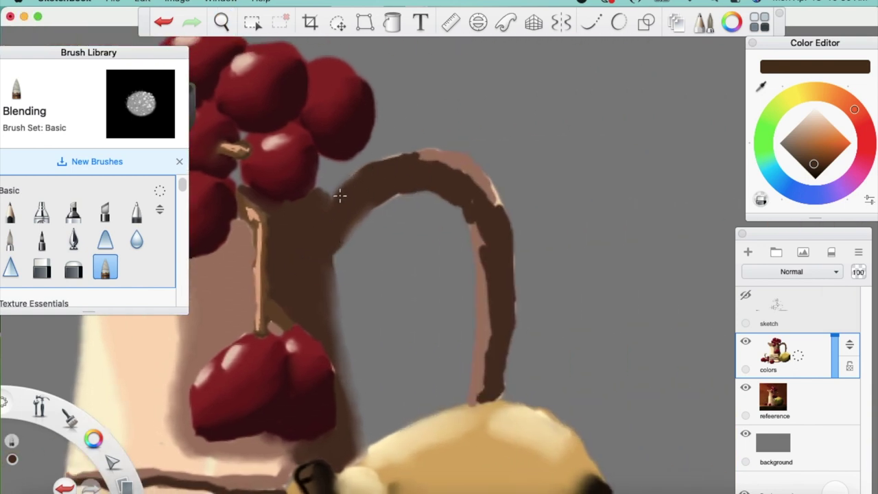
pyautogui.moveTo(350, 180)
pyautogui.mouseDown()
pyautogui.moveTo(394, 158)
pyautogui.moveTo(467, 184)
pyautogui.mouseUp()
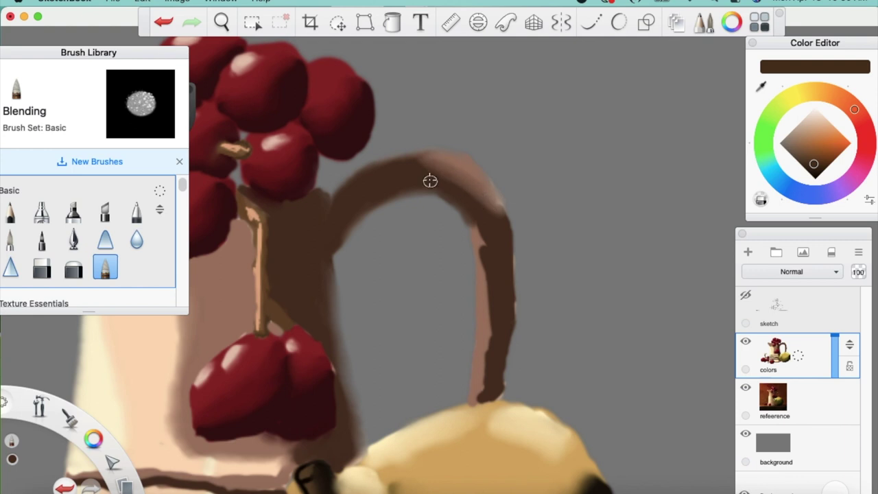
pyautogui.moveTo(437, 176)
pyautogui.mouseDown()
pyautogui.moveTo(491, 206)
pyautogui.moveTo(487, 192)
pyautogui.moveTo(498, 205)
pyautogui.moveTo(512, 278)
pyautogui.moveTo(501, 394)
pyautogui.moveTo(498, 369)
pyautogui.moveTo(484, 391)
pyautogui.moveTo(482, 378)
pyautogui.moveTo(492, 325)
pyautogui.moveTo(480, 229)
pyautogui.mouseUp()
pyautogui.moveTo(489, 269)
pyautogui.mouseDown()
pyautogui.moveTo(465, 227)
pyautogui.moveTo(481, 314)
pyautogui.moveTo(473, 264)
pyautogui.moveTo(480, 360)
pyautogui.moveTo(476, 330)
pyautogui.moveTo(470, 391)
pyautogui.mouseUp()
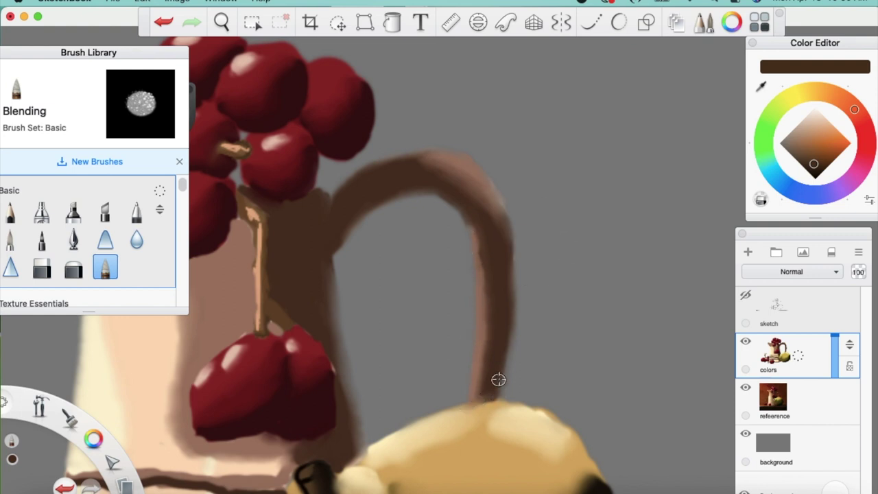
# - Blend the dark grooves of the jug's upper two bands into the surrounding peach tone, undoing the last stroke
pyautogui.press('space')
pyautogui.moveTo(399, 356); pyautogui.dragTo(677, 78)
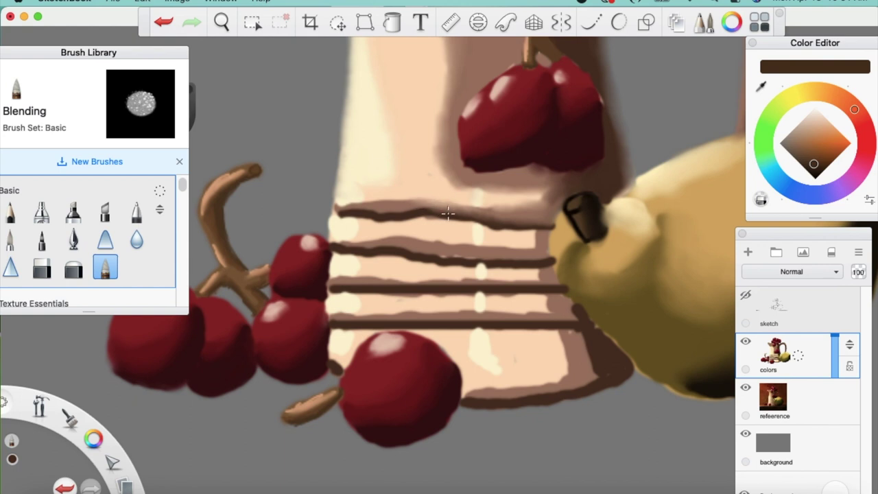
pyautogui.moveTo(454, 212); pyautogui.dragTo(389, 215)
pyautogui.moveTo(358, 216)
pyautogui.mouseDown()
pyautogui.moveTo(361, 205)
pyautogui.moveTo(371, 213)
pyautogui.moveTo(339, 207)
pyautogui.moveTo(366, 194)
pyautogui.mouseUp()
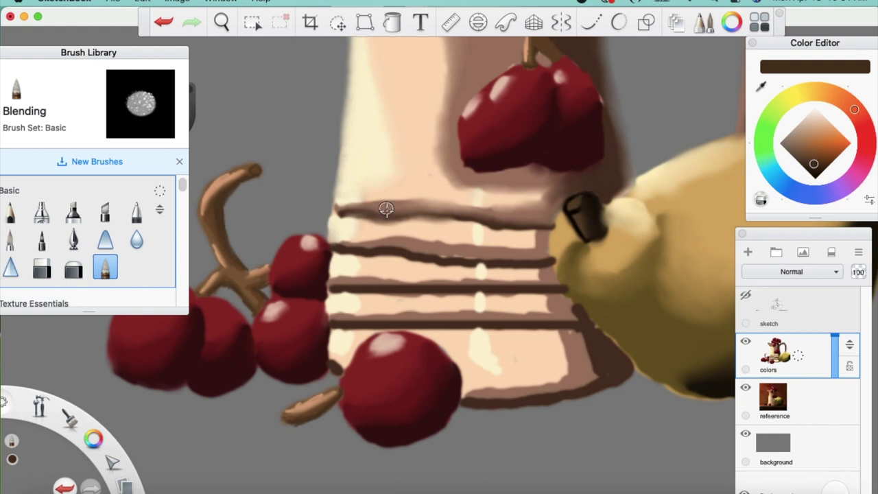
pyautogui.moveTo(366, 242); pyautogui.dragTo(473, 248)
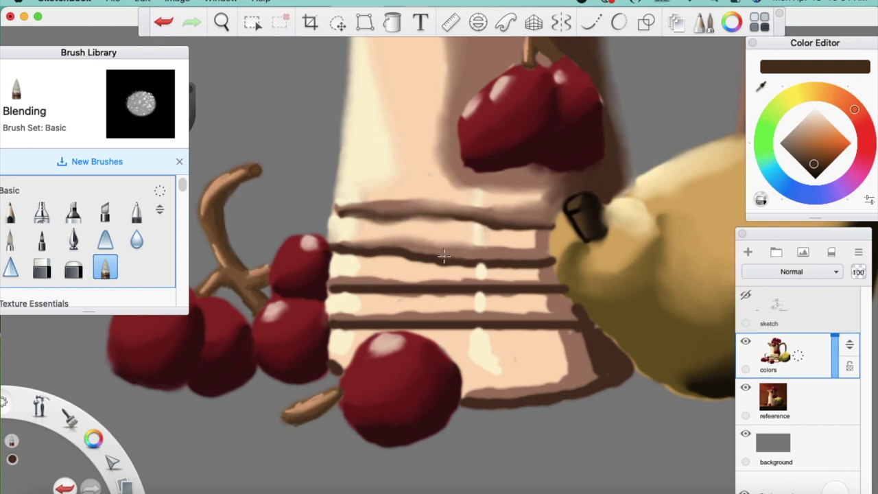
pyautogui.moveTo(438, 254)
pyautogui.mouseDown()
pyautogui.moveTo(537, 242)
pyautogui.moveTo(538, 253)
pyautogui.mouseUp()
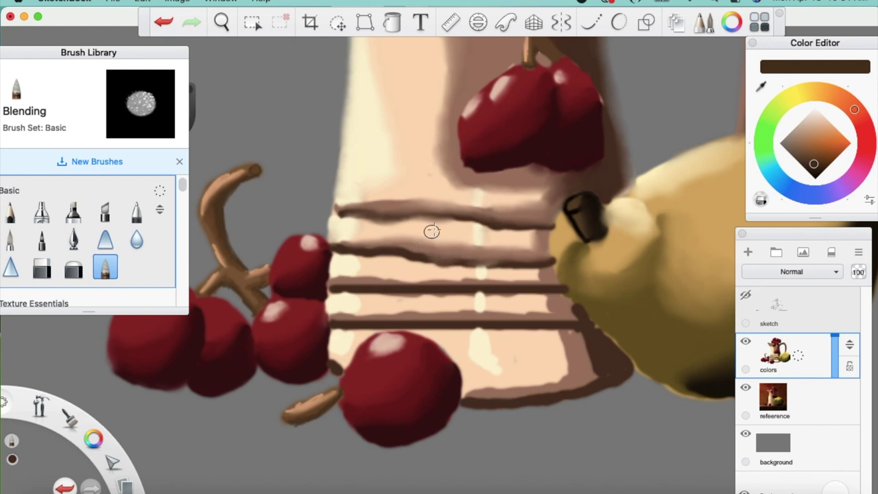
pyautogui.press('super+z')
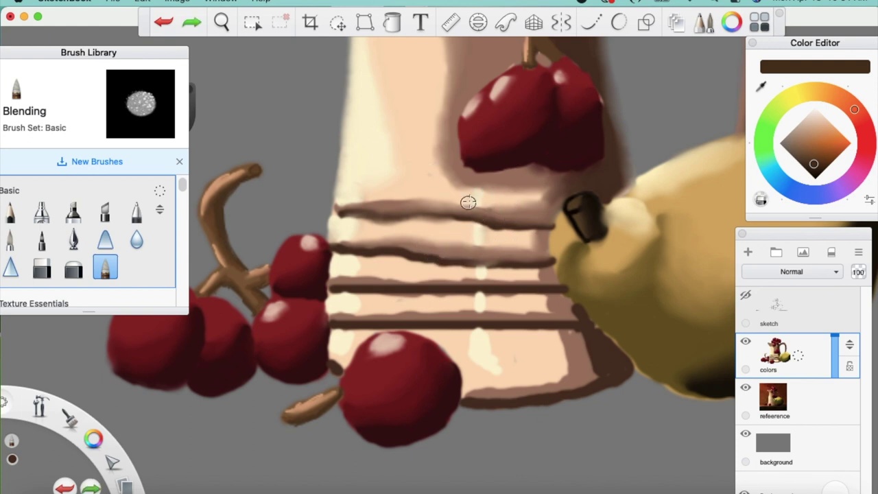
# - Reduce the Blending brush size and soften the jug's remaining grooves, the band highlights and the base shadows
pyautogui.press('[')
pyautogui.moveTo(340, 247)
pyautogui.mouseDown()
pyautogui.moveTo(396, 243)
pyautogui.moveTo(355, 255)
pyautogui.mouseUp()
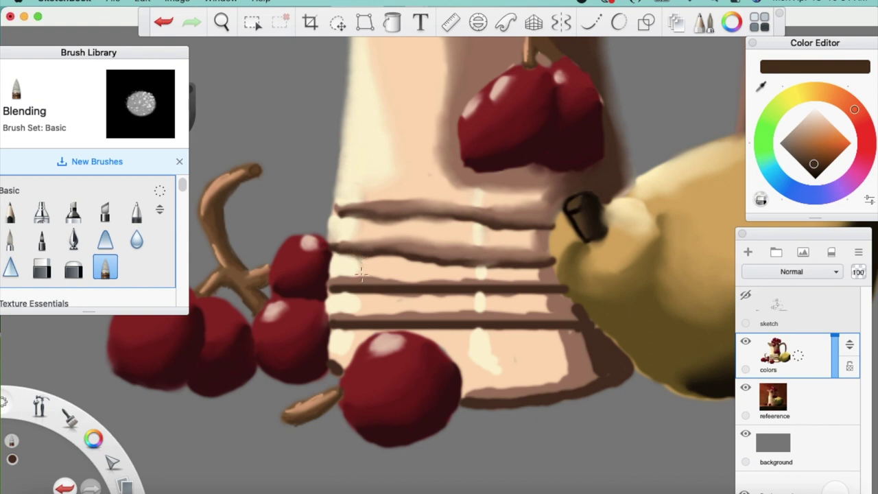
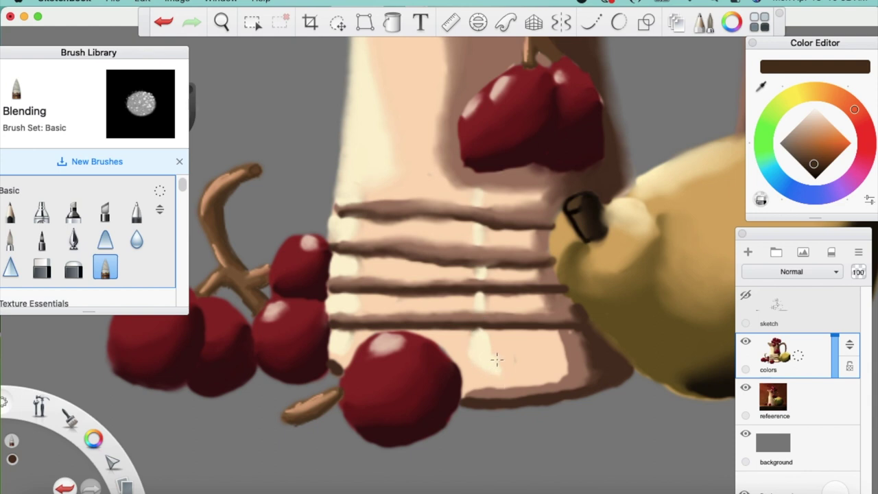
pyautogui.moveTo(489, 340)
pyautogui.mouseDown()
pyautogui.moveTo(508, 334)
pyautogui.moveTo(496, 326)
pyautogui.moveTo(558, 332)
pyautogui.mouseUp()
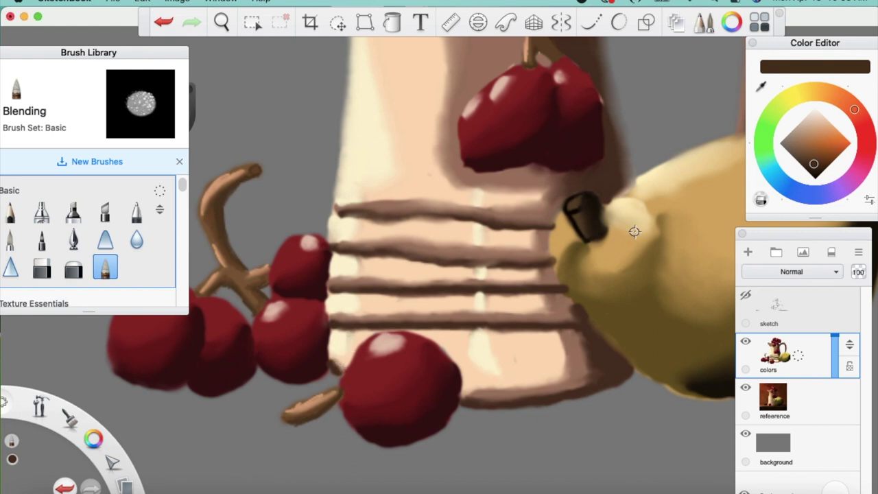
# - Bring the whole still life into view and show the sketch layer
pyautogui.press('space')
pyautogui.moveTo(597, 257); pyautogui.dragTo(336, 366)
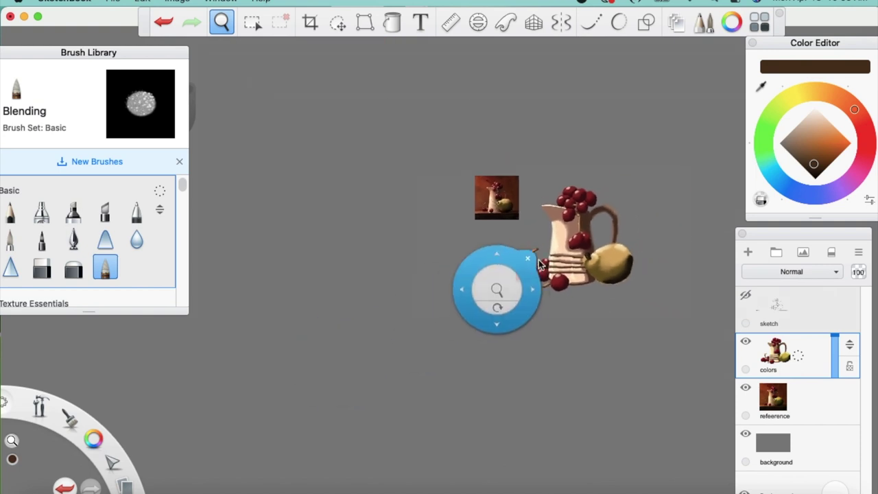
pyautogui.press('space')
pyautogui.moveTo(535, 284); pyautogui.dragTo(614, 265)
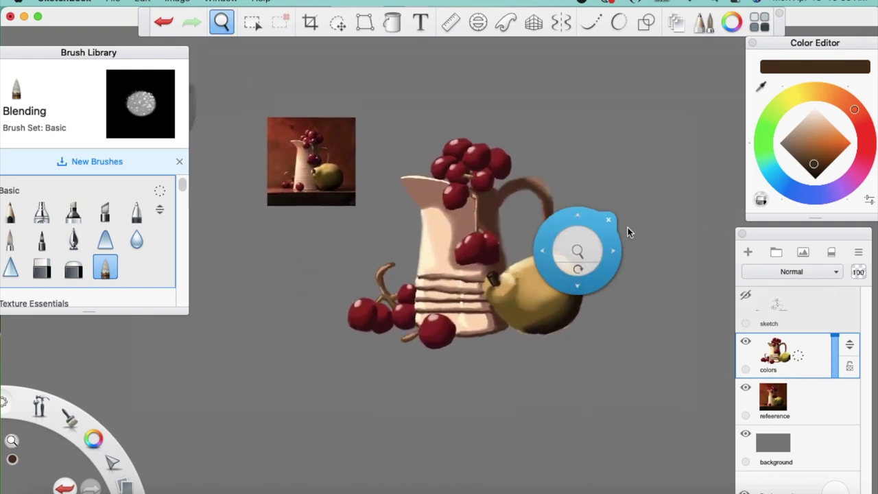
pyautogui.click(748, 296)
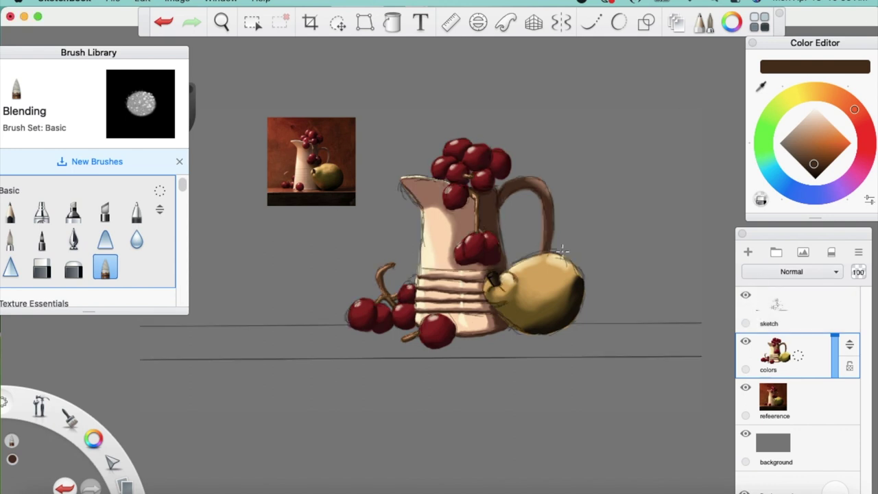
# - Examine the whole painting beside the reference photo with the sketch lines shown
pyautogui.press('space')
pyautogui.moveTo(569, 284)
pyautogui.mouseDown()
pyautogui.moveTo(533, 292)
pyautogui.moveTo(599, 294)
pyautogui.moveTo(572, 275)
pyautogui.moveTo(440, 327)
pyautogui.mouseUp()
pyautogui.press('space')
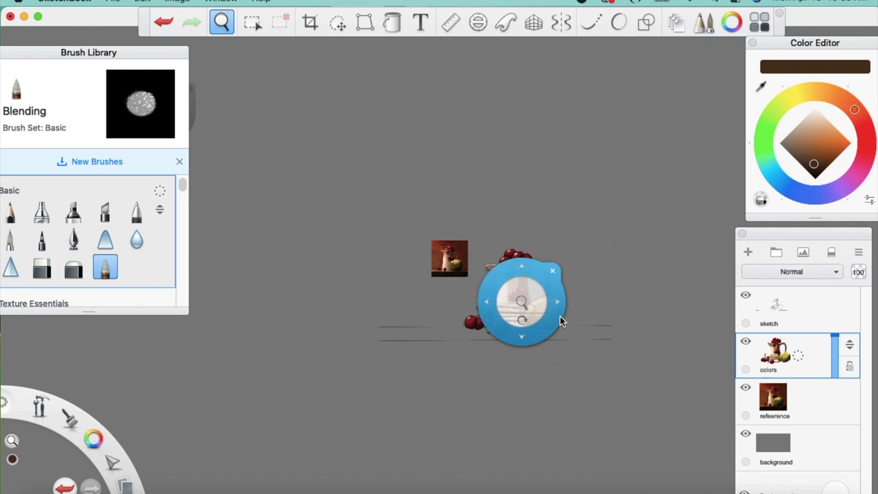
pyautogui.moveTo(560, 316); pyautogui.dragTo(489, 251)
pyautogui.press('space')
pyautogui.moveTo(559, 250); pyautogui.dragTo(666, 174)
pyautogui.press('space')
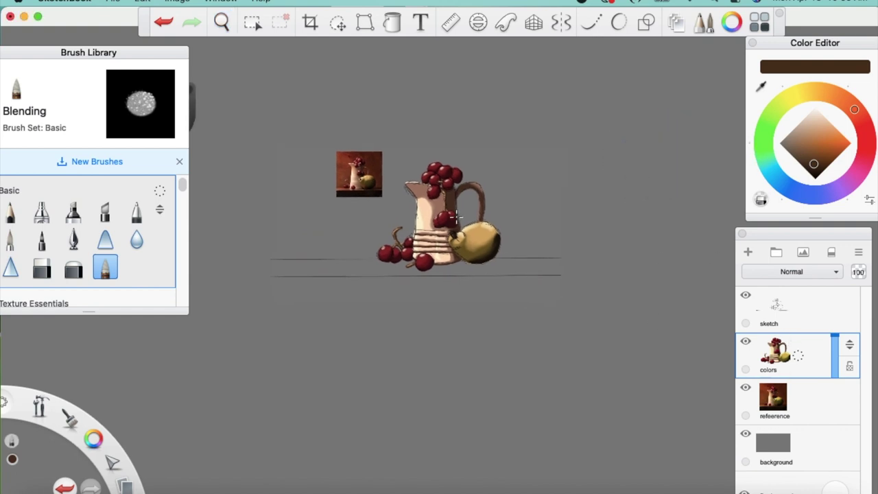
pyautogui.press('space')
pyautogui.moveTo(442, 263); pyautogui.dragTo(525, 224)
pyautogui.moveTo(563, 246); pyautogui.dragTo(646, 301)
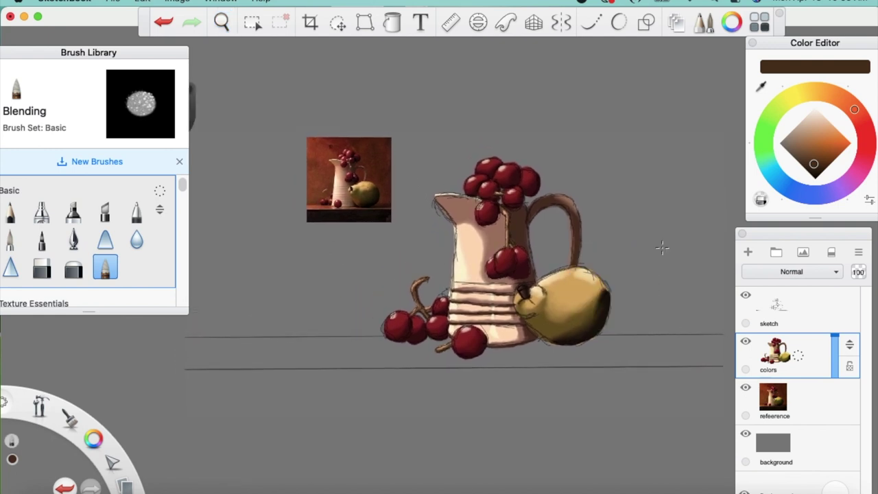
# - Prepare to paint on the background layer with a near-black sampled from the reference table edge and the Paintbrush at size 9.0
pyautogui.click(795, 450)
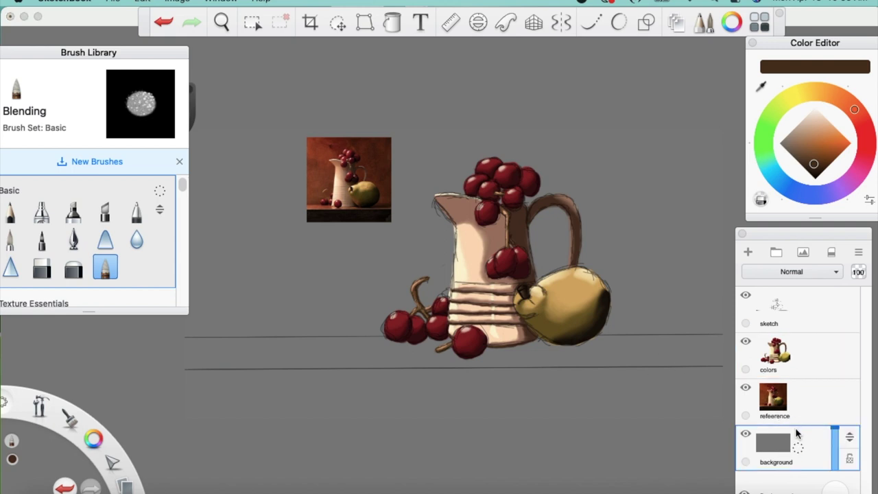
pyautogui.moveTo(812, 167); pyautogui.dragTo(813, 169)
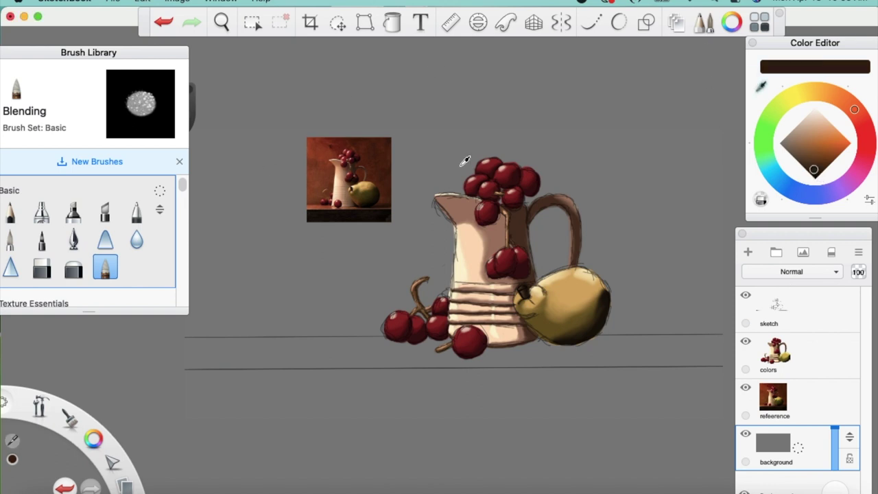
pyautogui.keyDown('alt'); pyautogui.click(356, 209); pyautogui.keyUp('alt')
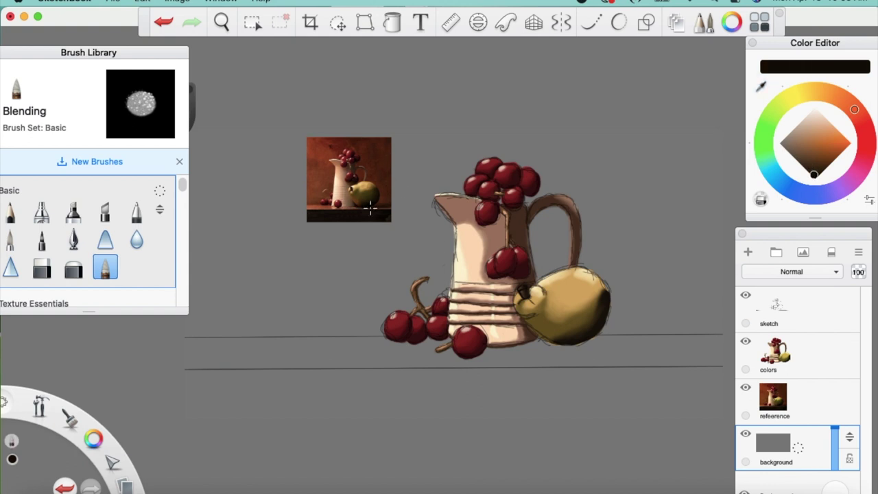
pyautogui.click(761, 86)
pyautogui.click(358, 215)
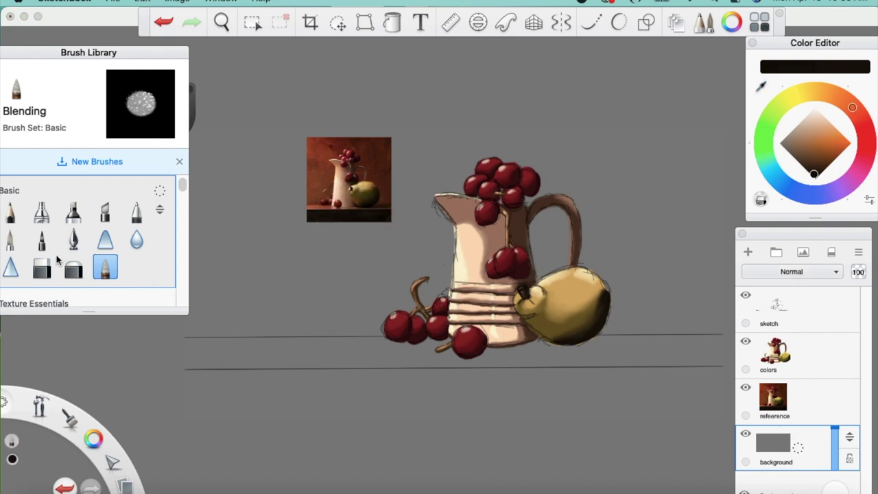
pyautogui.click(10, 239)
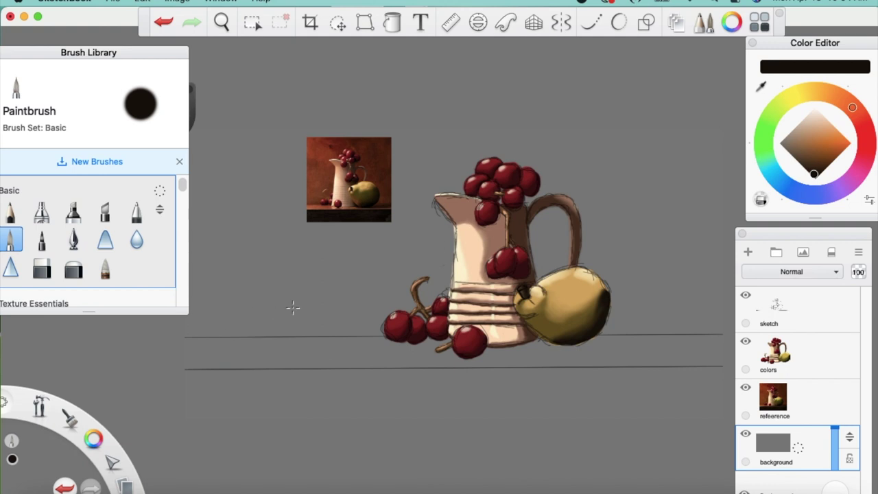
pyautogui.press(']')
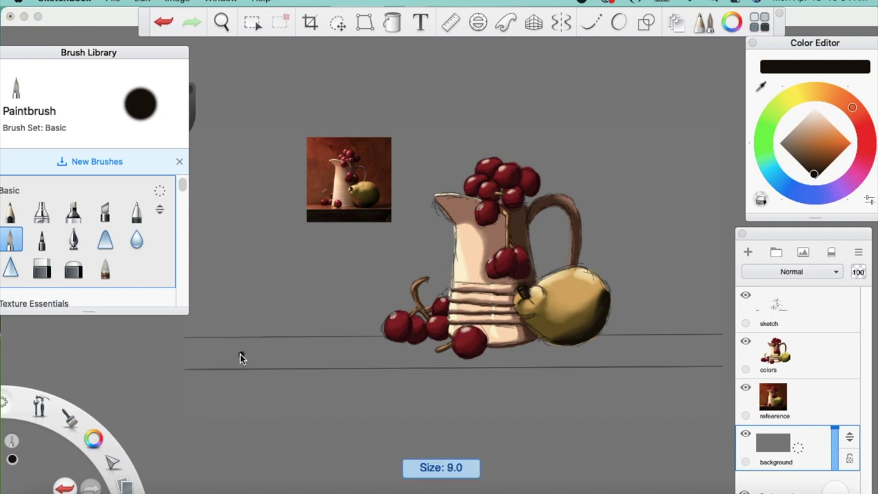
pyautogui.moveTo(212, 362)
pyautogui.mouseDown()
pyautogui.moveTo(282, 361)
pyautogui.moveTo(193, 364)
pyautogui.moveTo(279, 368)
pyautogui.moveTo(217, 372)
pyautogui.moveTo(321, 364)
pyautogui.moveTo(172, 369)
pyautogui.moveTo(235, 353)
pyautogui.moveTo(228, 345)
pyautogui.moveTo(190, 348)
pyautogui.mouseUp()
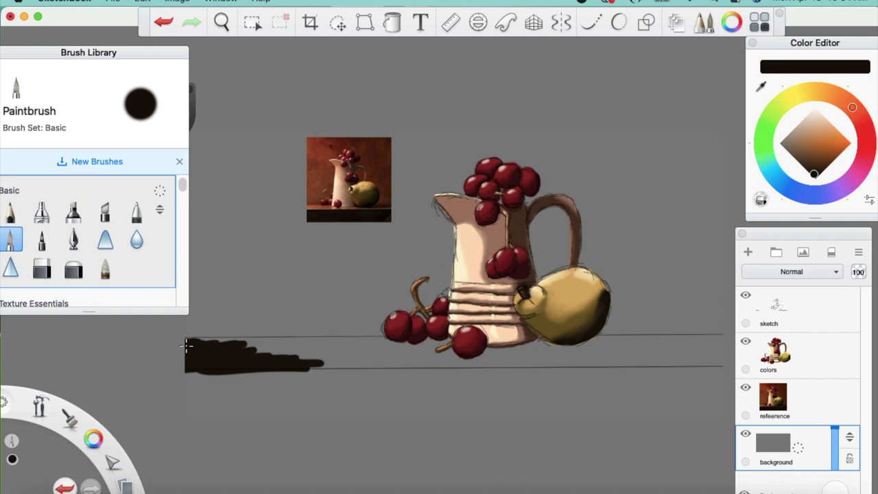
pyautogui.moveTo(193, 342); pyautogui.dragTo(213, 340)
pyautogui.press('super+z')
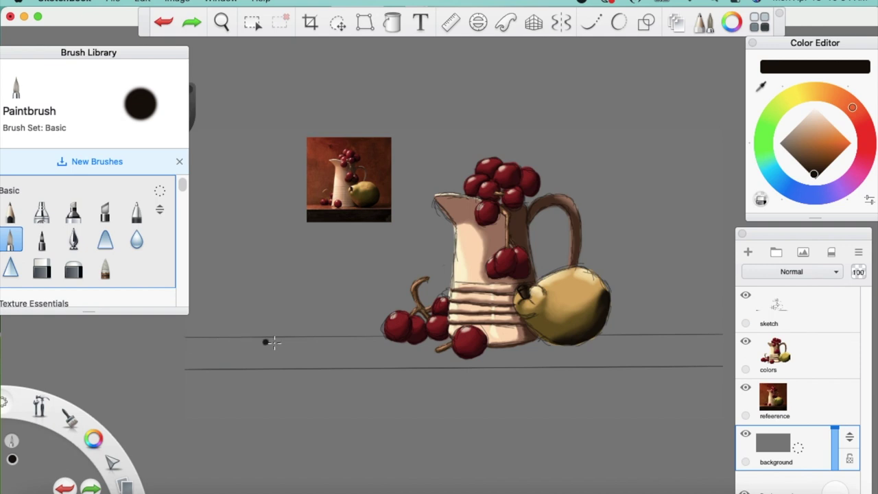
pyautogui.press('space')
pyautogui.moveTo(304, 352); pyautogui.dragTo(262, 352)
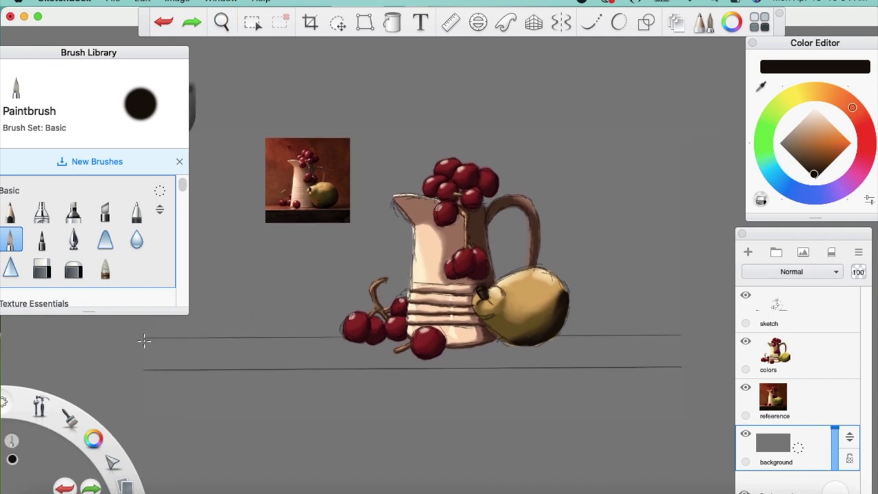
pyautogui.moveTo(144, 340); pyautogui.dragTo(427, 336)
pyautogui.moveTo(526, 334); pyautogui.dragTo(681, 336)
pyautogui.press('super+z')
pyautogui.click(145, 341)
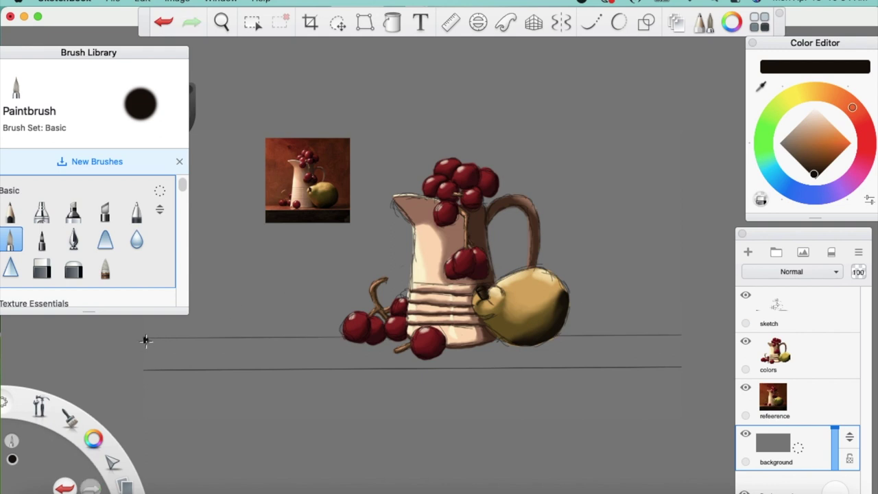
pyautogui.moveTo(145, 340); pyautogui.dragTo(430, 338)
pyautogui.moveTo(525, 338); pyautogui.dragTo(683, 336)
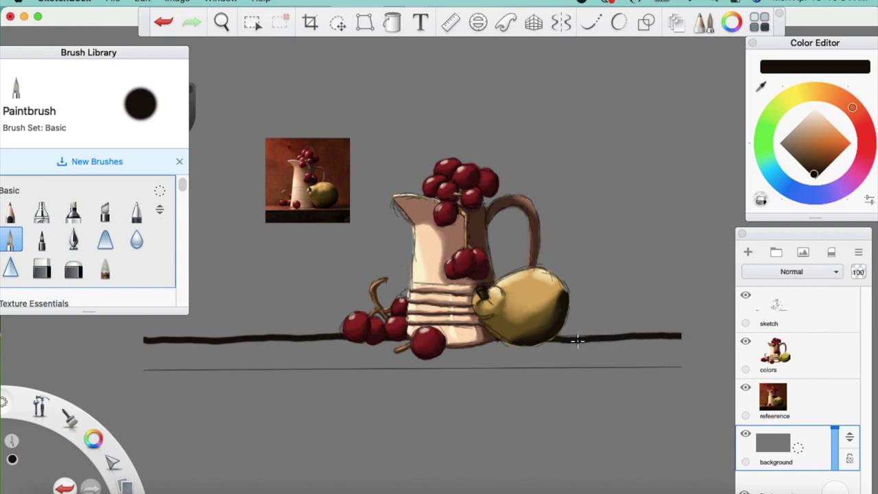
pyautogui.moveTo(584, 340); pyautogui.dragTo(561, 340)
pyautogui.moveTo(160, 357)
pyautogui.mouseDown()
pyautogui.moveTo(171, 367)
pyautogui.moveTo(155, 347)
pyautogui.moveTo(230, 354)
pyautogui.moveTo(171, 371)
pyautogui.moveTo(254, 363)
pyautogui.moveTo(227, 365)
pyautogui.mouseUp()
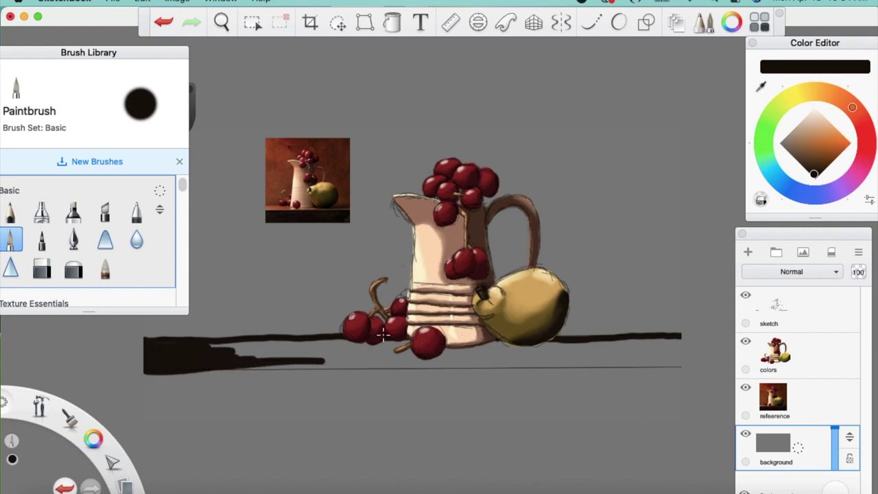
pyautogui.press('super+z')
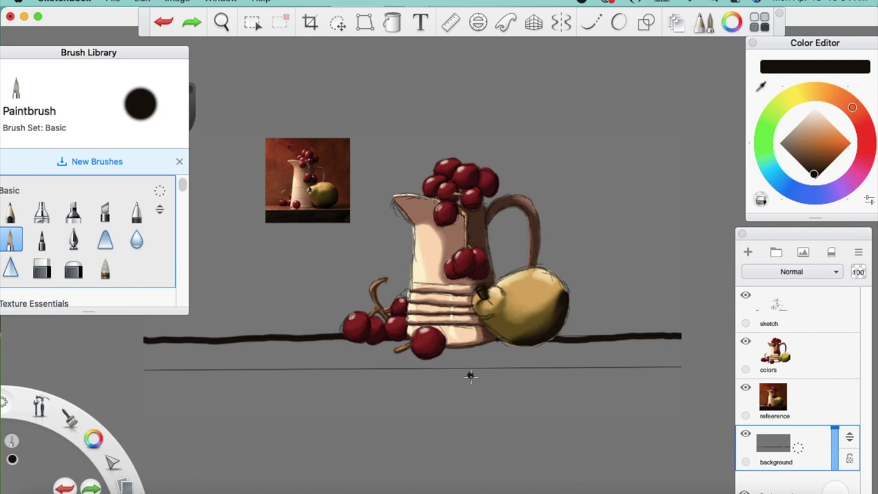
pyautogui.press('super+z')
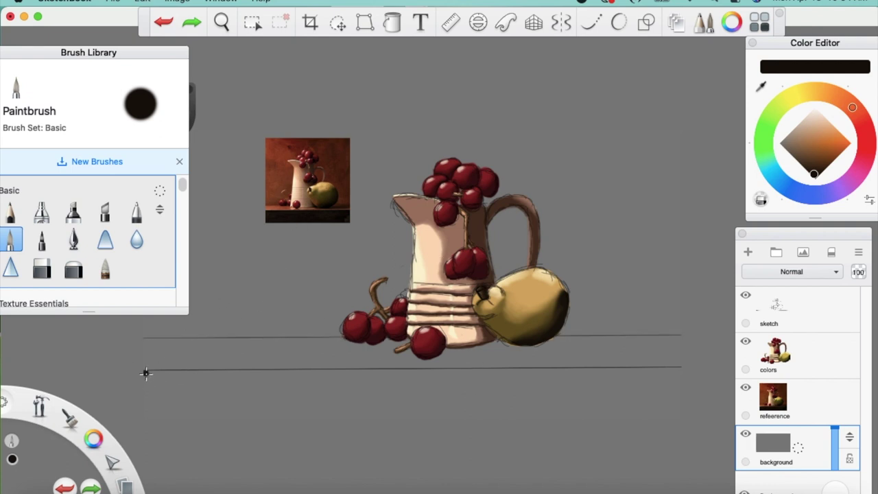
# - Outline the ends and lower edge of the table's front face in near-black, using the ruler for a straight lower edge
pyautogui.moveTo(144, 380)
pyautogui.mouseDown()
pyautogui.moveTo(146, 413)
pyautogui.moveTo(465, 397)
pyautogui.mouseUp()
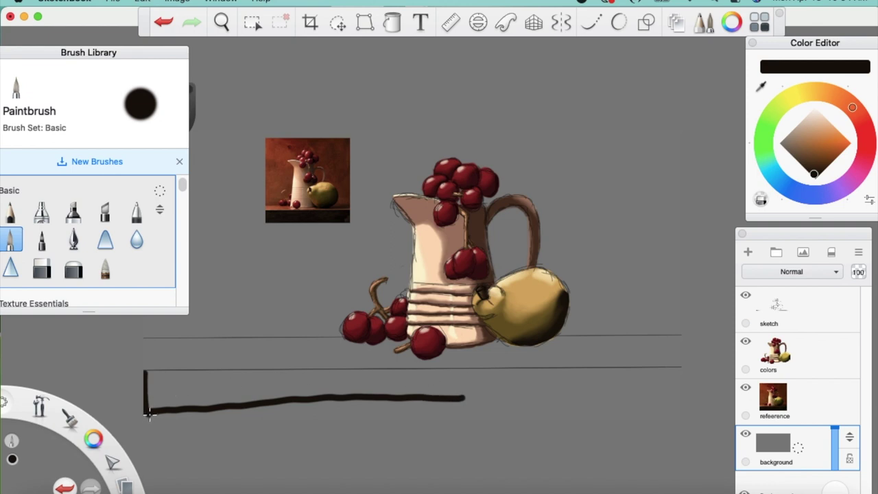
pyautogui.moveTo(156, 412); pyautogui.dragTo(416, 404)
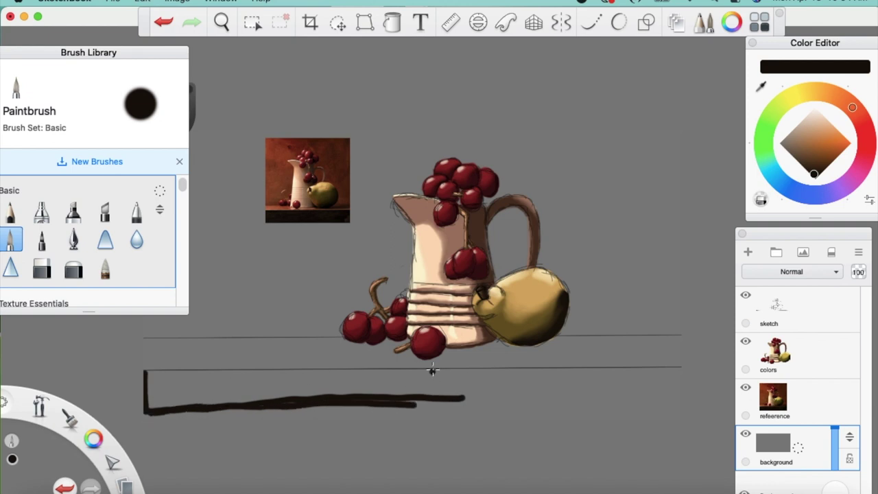
pyautogui.click(449, 22)
pyautogui.moveTo(488, 382); pyautogui.dragTo(498, 439)
pyautogui.moveTo(146, 412); pyautogui.dragTo(709, 413)
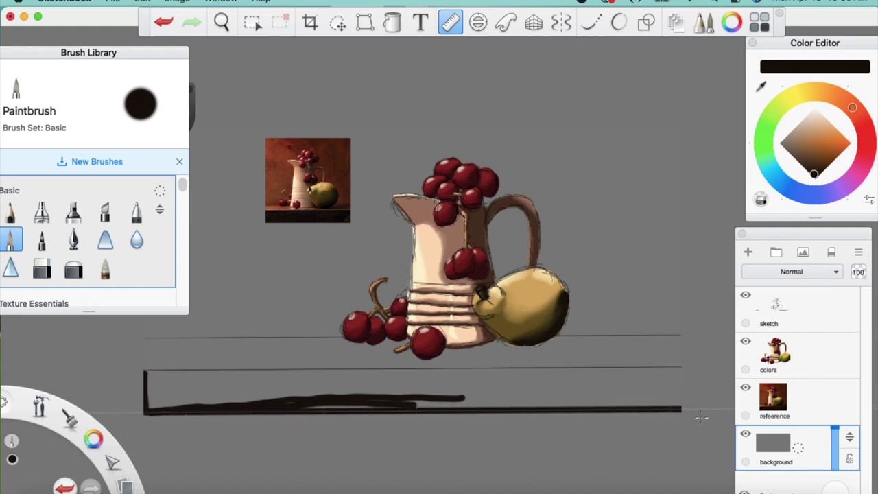
pyautogui.press('r')
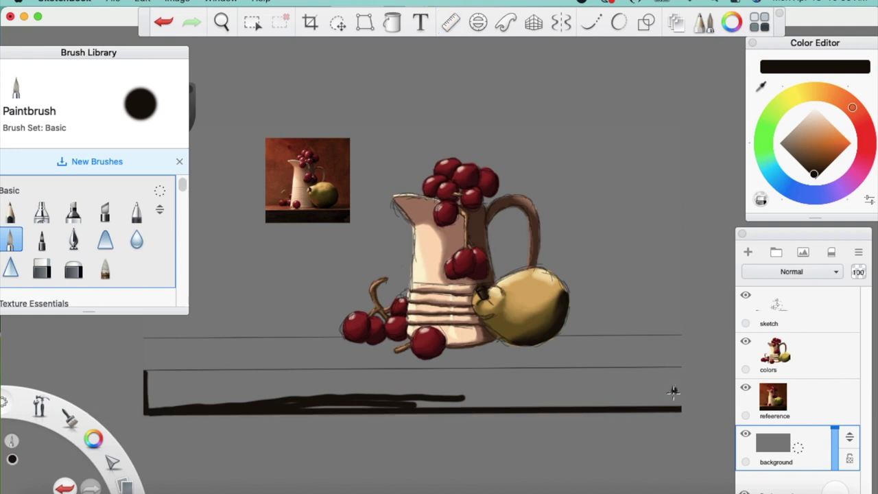
pyautogui.moveTo(678, 400); pyautogui.dragTo(680, 376)
# - Rule the upper edge of the table's front face in near-black along the lower sketched table line
pyautogui.press('r')
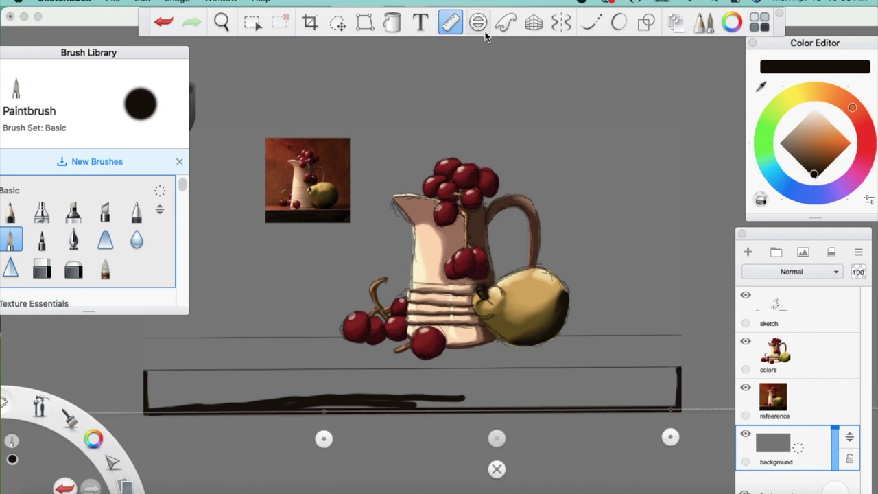
pyautogui.moveTo(495, 434); pyautogui.dragTo(494, 397)
pyautogui.moveTo(145, 374); pyautogui.dragTo(679, 382)
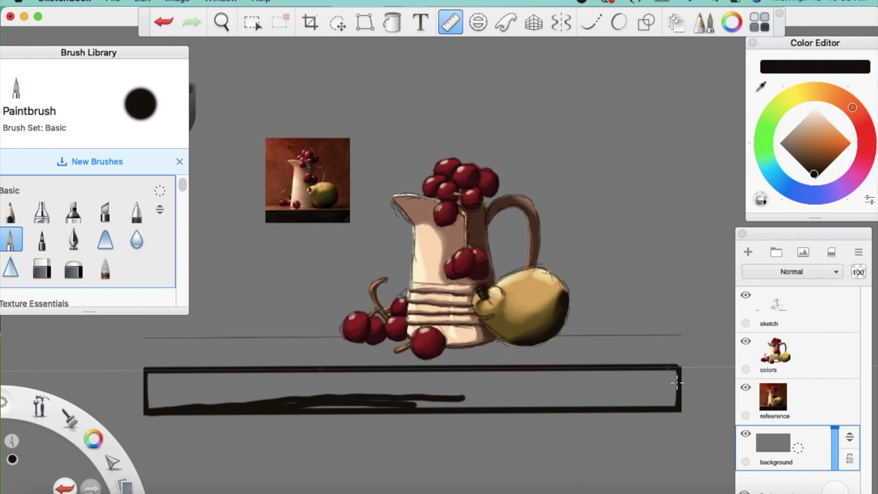
pyautogui.press('r')
# - Flood fill the outlined front face of the table with the near-black
pyautogui.moveTo(213, 388)
pyautogui.mouseDown()
pyautogui.moveTo(171, 406)
pyautogui.moveTo(181, 374)
pyautogui.mouseUp()
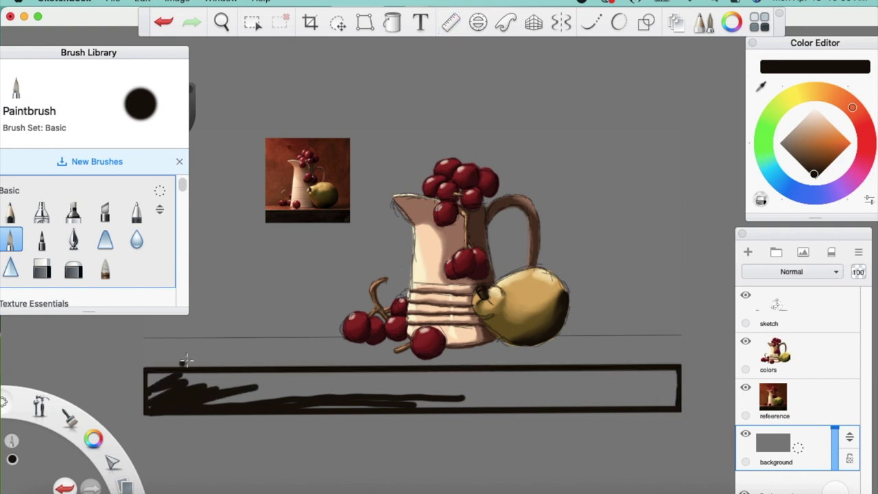
pyautogui.click(392, 22)
pyautogui.click(272, 390)
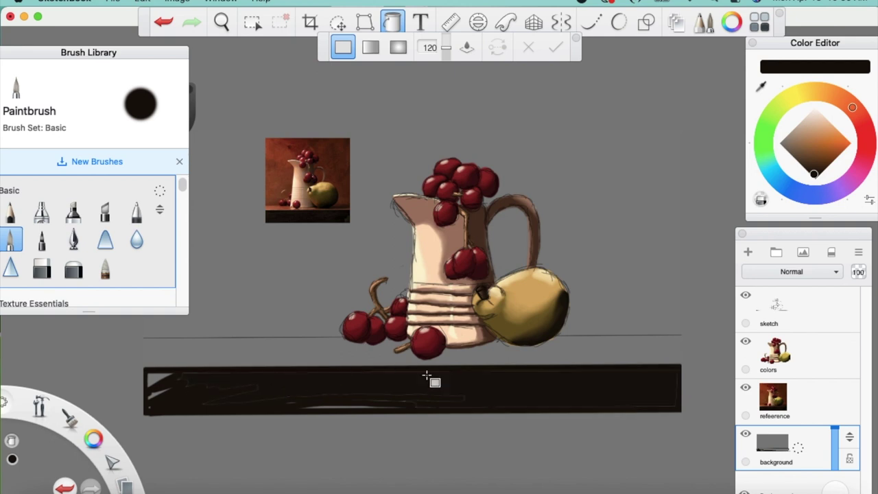
# - Cover the remaining gray gaps and thin outlines inside the table's front face with near-black Paintbrush strokes
pyautogui.click(11, 240)
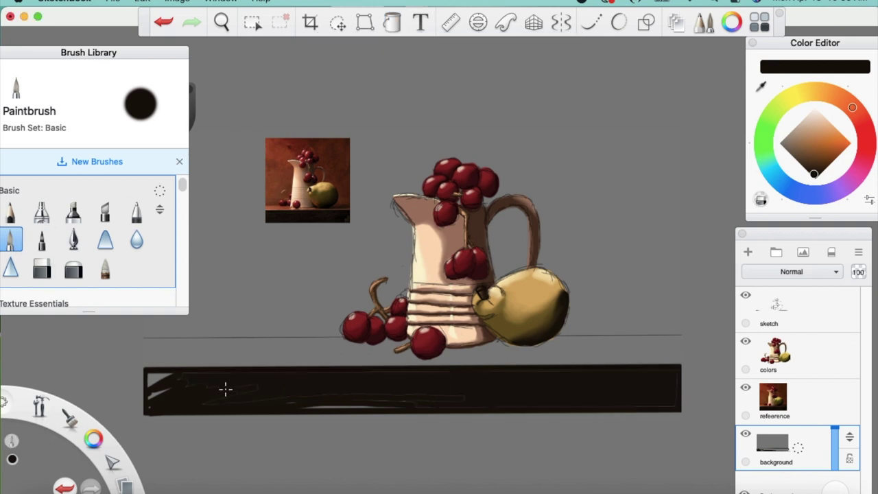
pyautogui.moveTo(155, 393)
pyautogui.mouseDown()
pyautogui.moveTo(179, 382)
pyautogui.moveTo(147, 377)
pyautogui.moveTo(199, 371)
pyautogui.mouseUp()
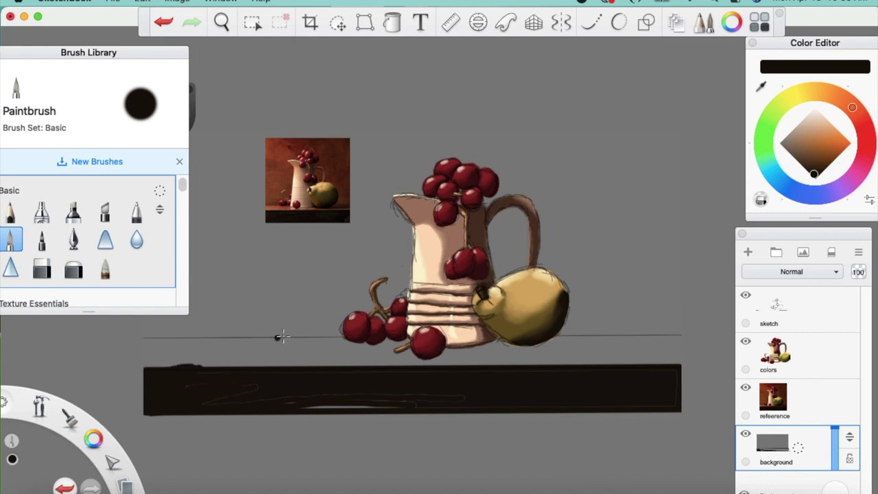
pyautogui.press('super+z')
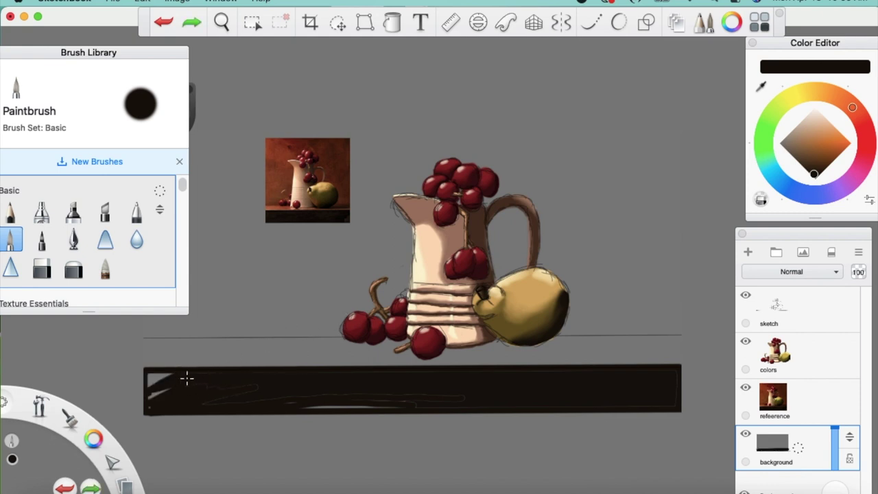
pyautogui.moveTo(171, 376)
pyautogui.mouseDown()
pyautogui.moveTo(151, 380)
pyautogui.moveTo(159, 374)
pyautogui.mouseUp()
pyautogui.moveTo(343, 405); pyautogui.dragTo(327, 409)
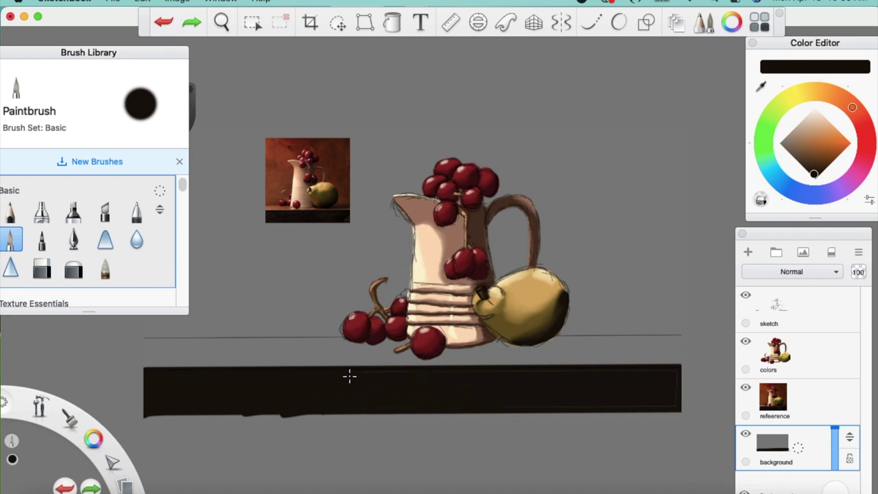
pyautogui.moveTo(507, 379); pyautogui.dragTo(424, 376)
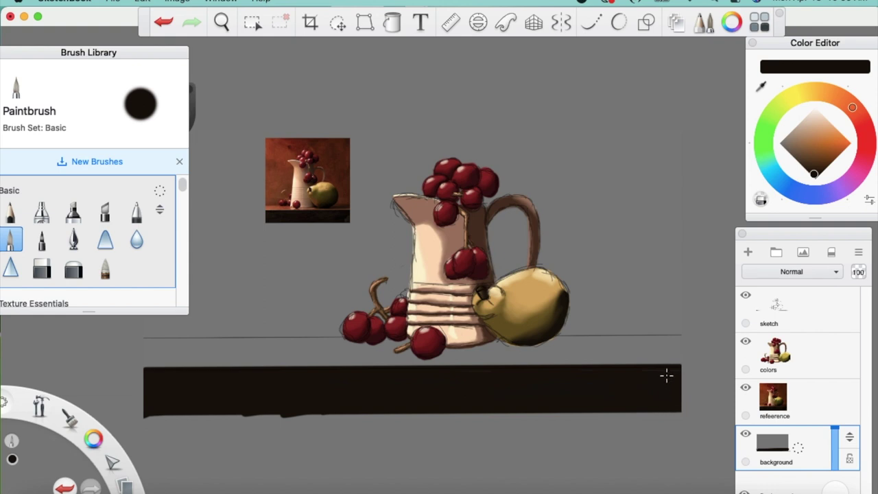
# - Sample the reddish brown from the reference photo's tabletop and rule the tabletop's back edge on both sides of the still life
pyautogui.click(760, 85)
pyautogui.click(281, 203)
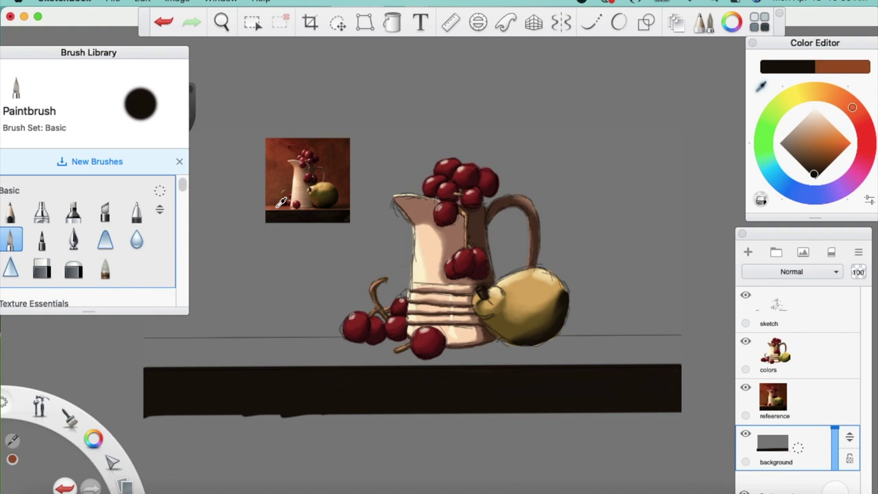
pyautogui.moveTo(281, 203); pyautogui.dragTo(277, 206)
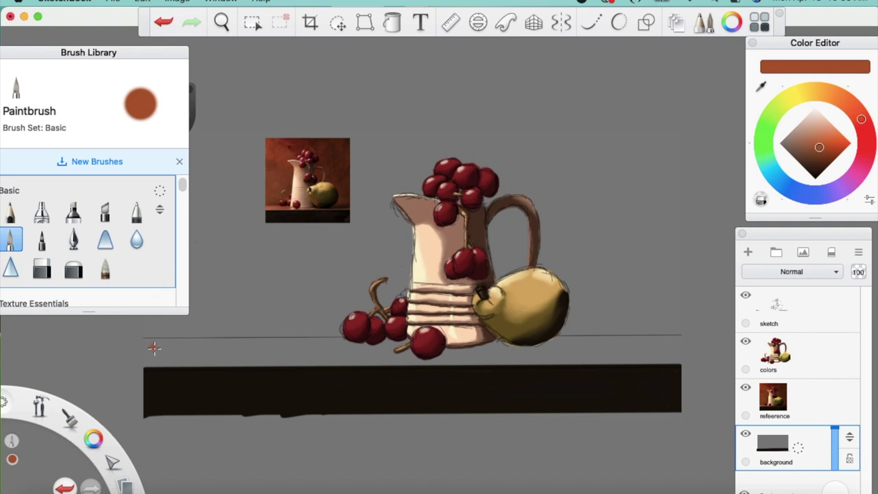
pyautogui.click(449, 22)
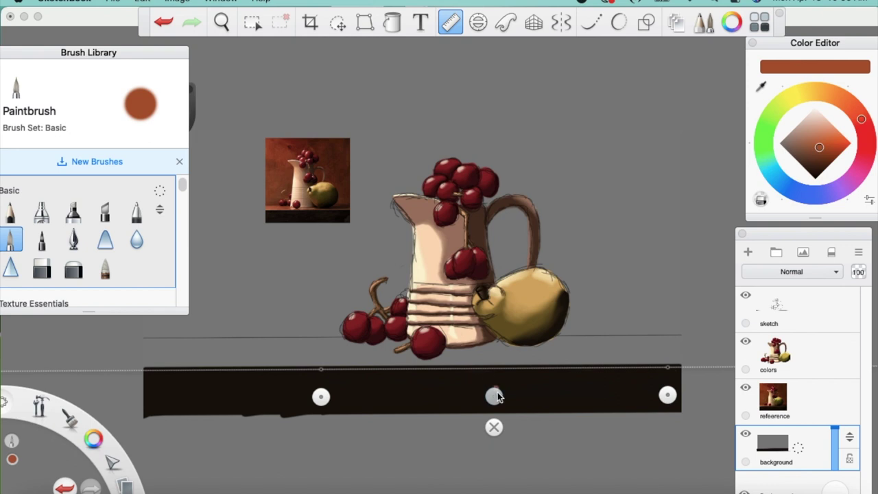
pyautogui.moveTo(494, 398); pyautogui.dragTo(497, 363)
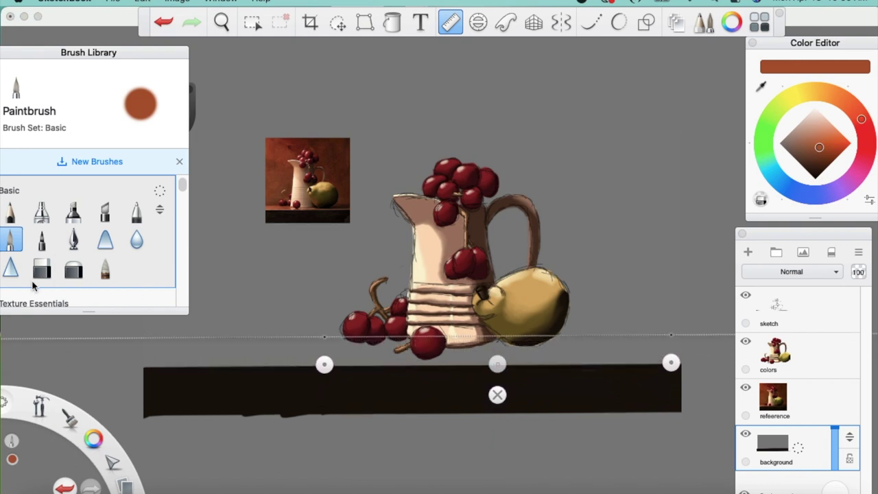
pyautogui.moveTo(144, 342); pyautogui.dragTo(340, 340)
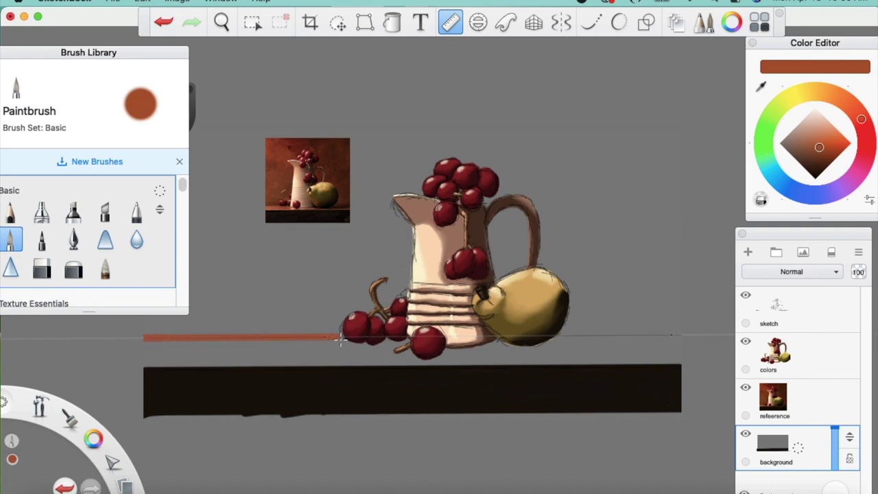
pyautogui.moveTo(539, 339); pyautogui.dragTo(688, 343)
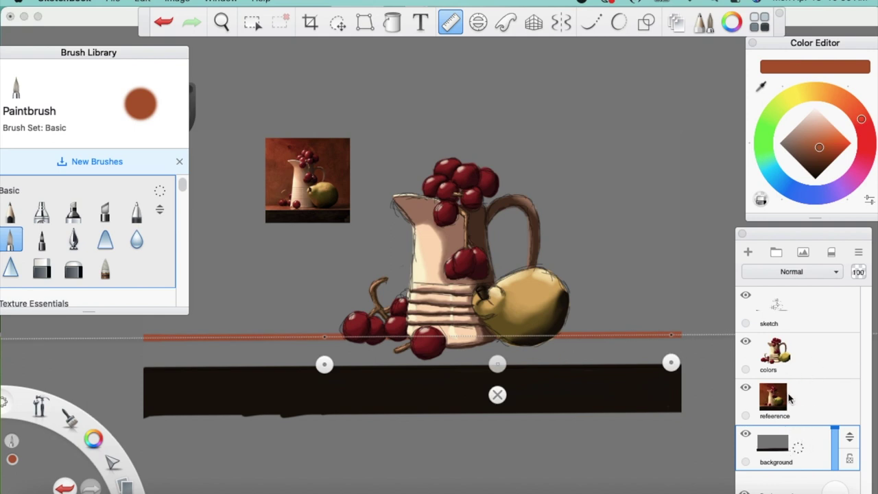
pyautogui.click(497, 394)
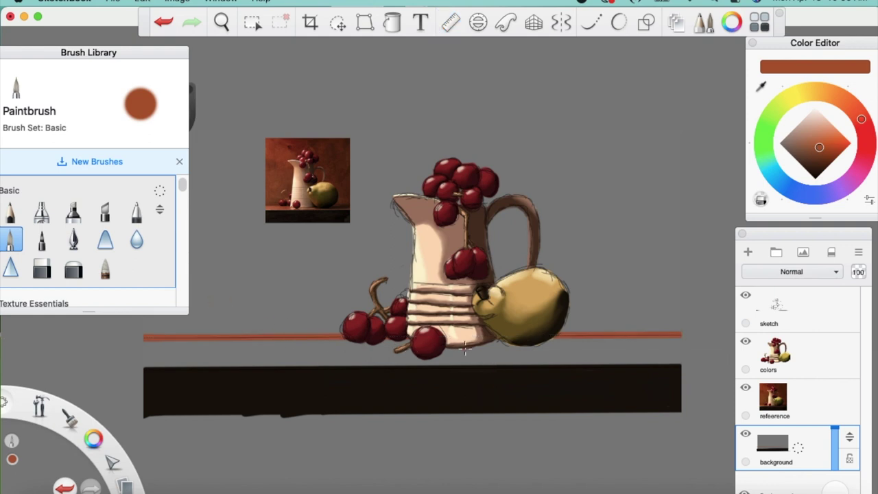
# - Rule the tabletop's front edge in reddish brown above the dark face and close the outline at both ends
pyautogui.click(449, 29)
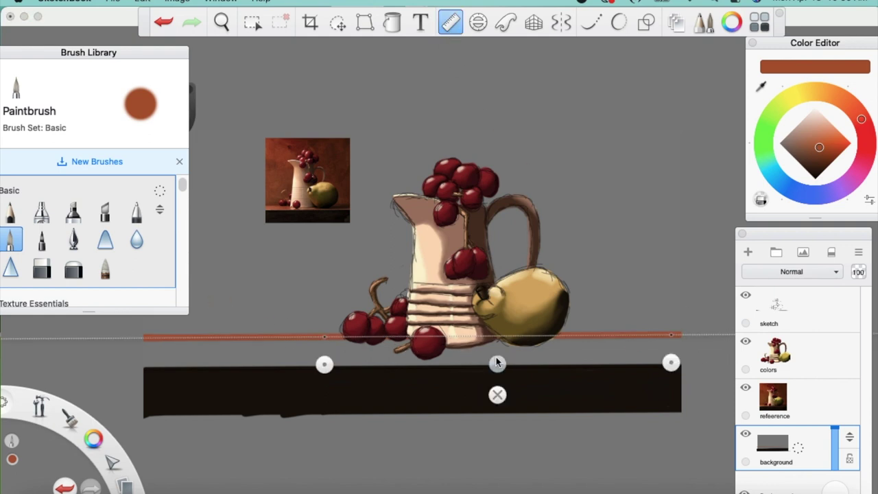
pyautogui.moveTo(496, 366); pyautogui.dragTo(501, 393)
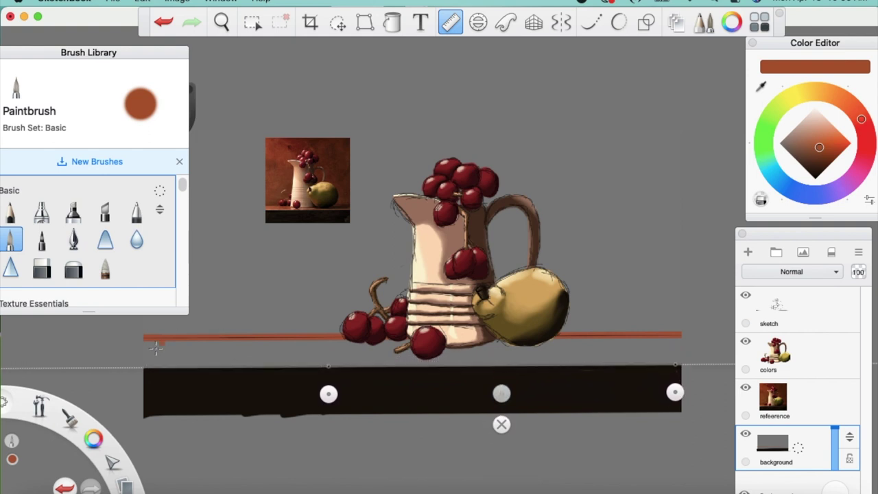
pyautogui.moveTo(144, 367); pyautogui.dragTo(679, 364)
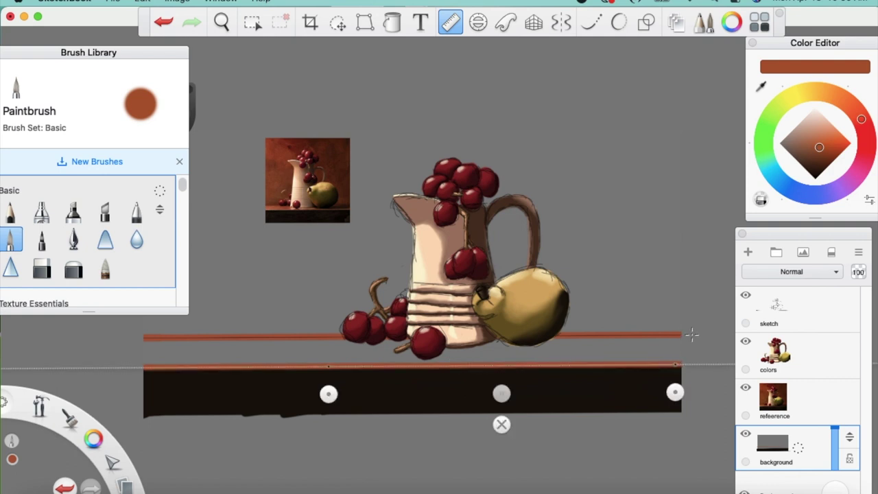
pyautogui.click(501, 423)
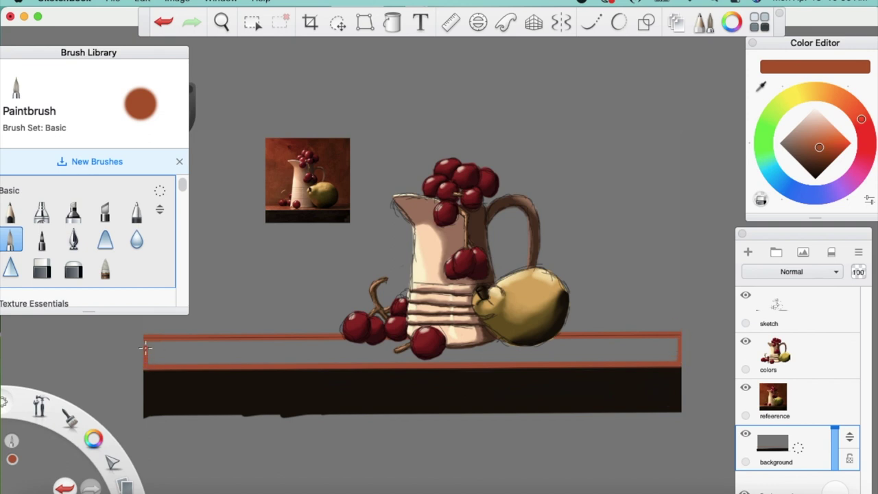
# - Flood fill the outlined tabletop with the sampled reddish brown
pyautogui.click(391, 22)
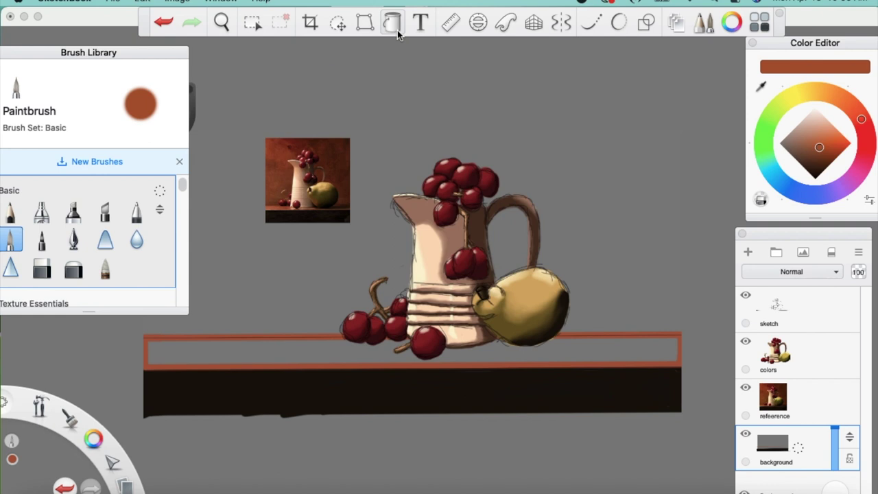
pyautogui.click(348, 358)
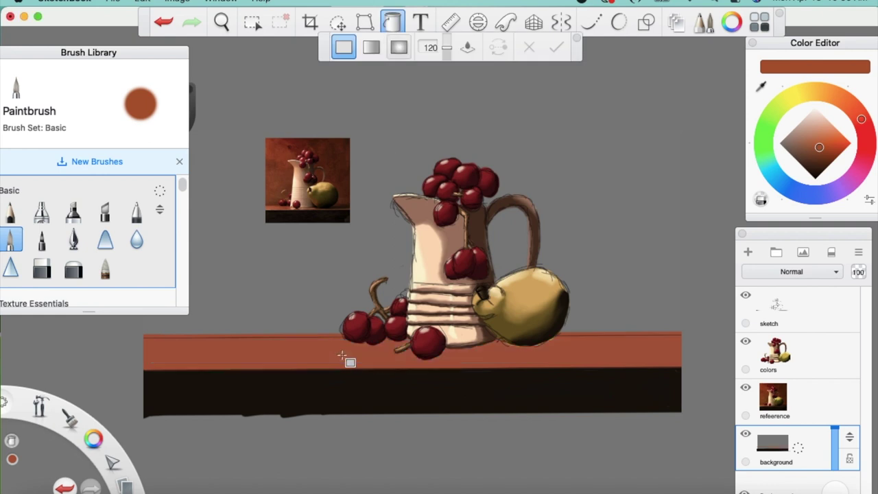
pyautogui.click(391, 23)
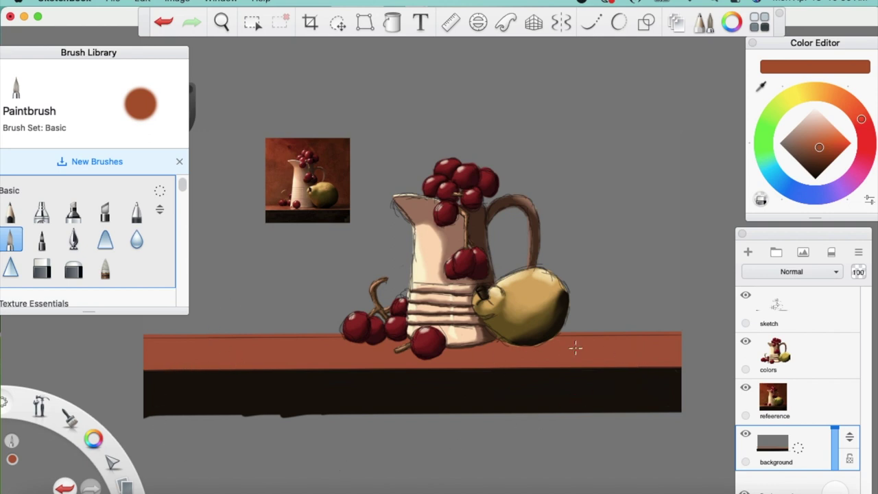
# - Hide the sketch layer and check the painted table with the colors layer briefly turned off
pyautogui.click(746, 295)
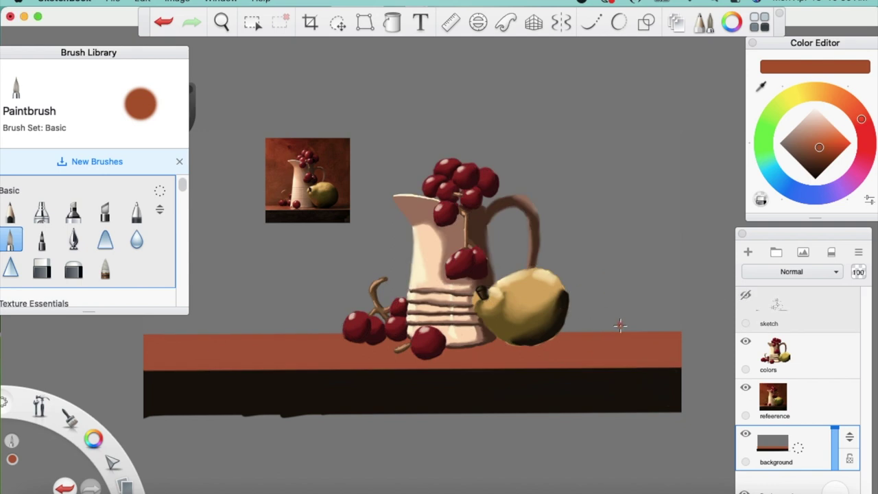
pyautogui.click(746, 341)
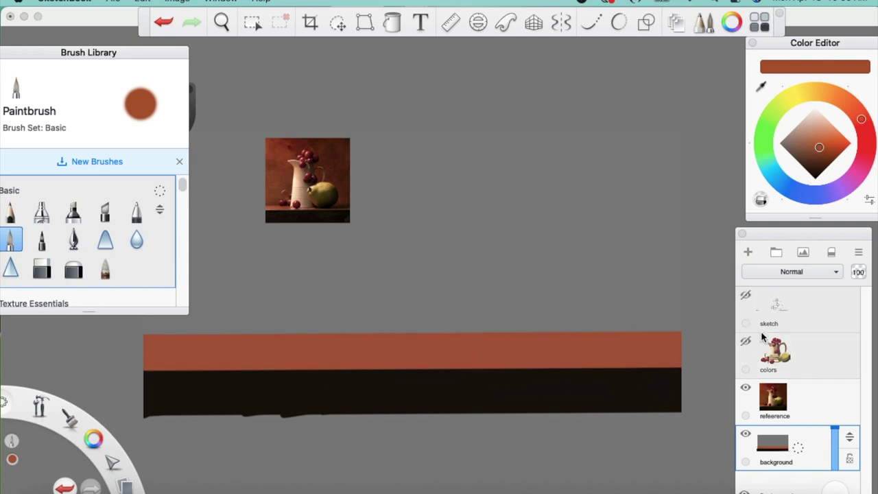
pyautogui.click(746, 343)
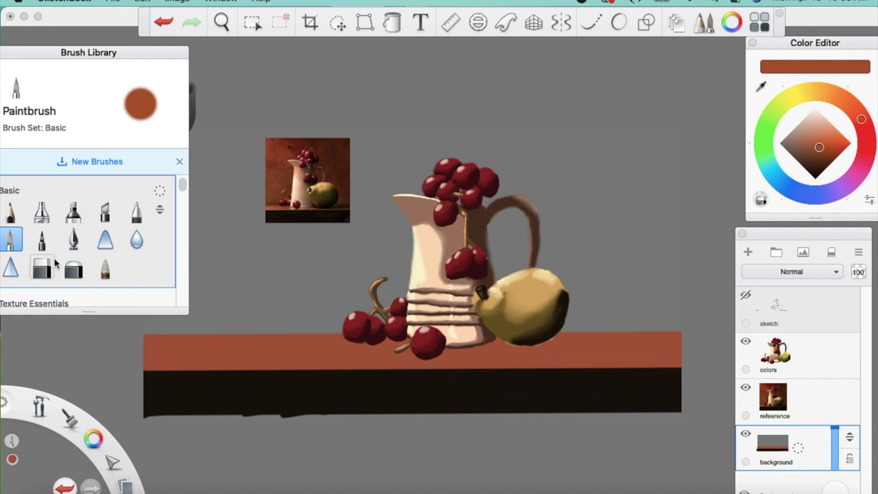
# - Sample the dark brown from the reference photo's table and paint a shadow on the tabletop beneath the front grape
pyautogui.click(760, 86)
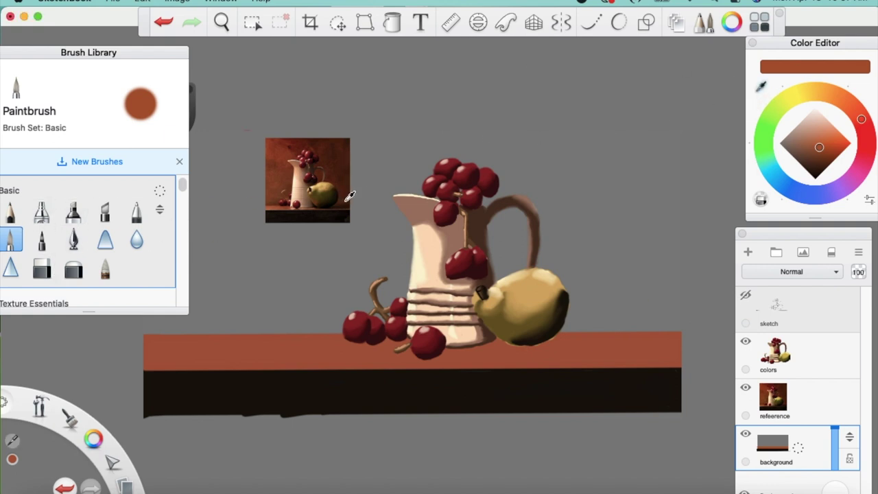
pyautogui.moveTo(345, 204); pyautogui.dragTo(341, 210)
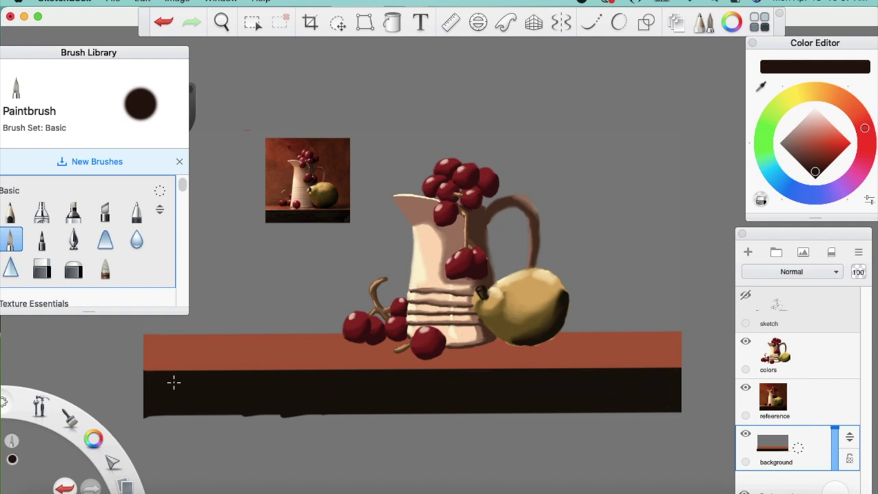
pyautogui.press('space')
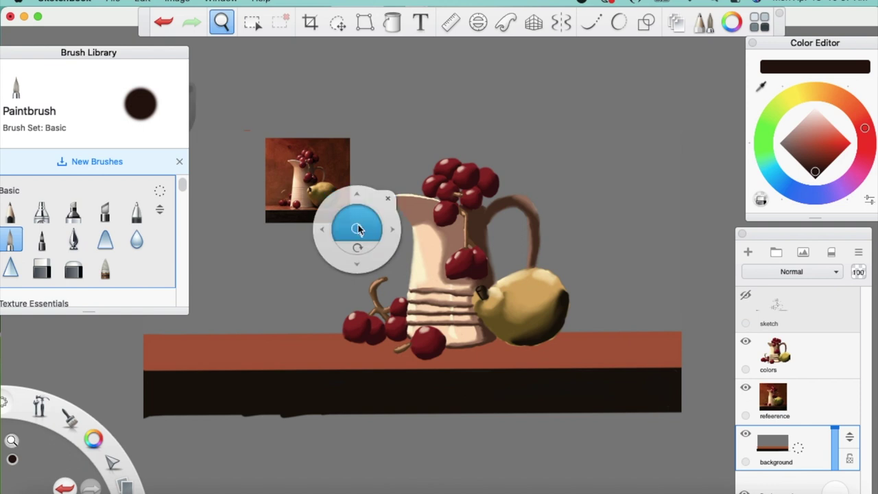
pyautogui.moveTo(357, 229)
pyautogui.mouseDown()
pyautogui.moveTo(503, 239)
pyautogui.moveTo(448, 254)
pyautogui.moveTo(628, 353)
pyautogui.moveTo(346, 105)
pyautogui.mouseUp()
pyautogui.moveTo(543, 312); pyautogui.dragTo(404, 103)
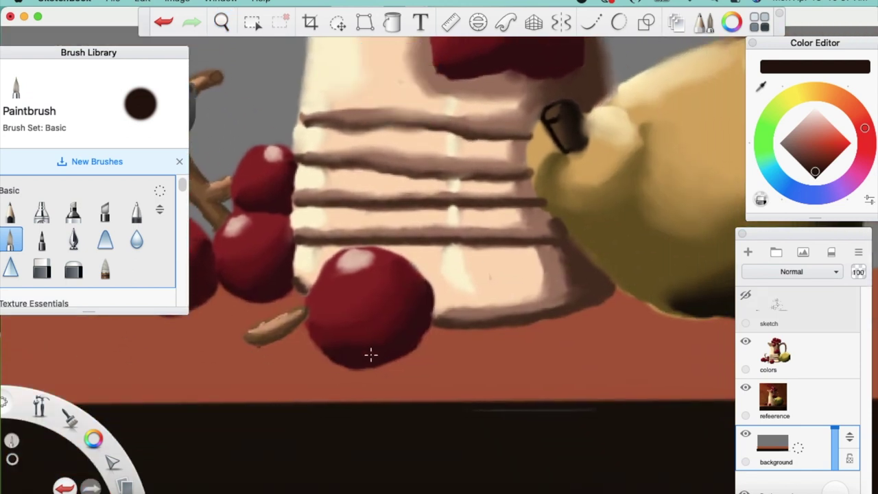
pyautogui.moveTo(355, 379)
pyautogui.mouseDown()
pyautogui.moveTo(395, 373)
pyautogui.moveTo(336, 376)
pyautogui.moveTo(383, 383)
pyautogui.moveTo(419, 369)
pyautogui.moveTo(397, 367)
pyautogui.mouseUp()
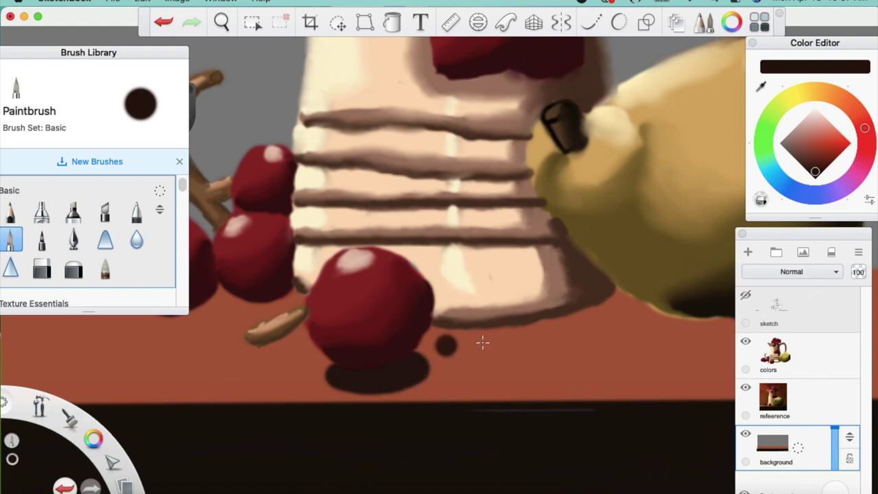
# - Paint the dark brown cast shadow on the tabletop beneath the pear and the jug's base
pyautogui.press('space')
pyautogui.moveTo(596, 348); pyautogui.dragTo(311, 232)
pyautogui.moveTo(273, 201); pyautogui.dragTo(217, 147)
pyautogui.moveTo(537, 328); pyautogui.dragTo(432, 318)
pyautogui.moveTo(535, 347); pyautogui.dragTo(351, 364)
pyautogui.moveTo(327, 301)
pyautogui.mouseDown()
pyautogui.moveTo(307, 284)
pyautogui.moveTo(273, 299)
pyautogui.moveTo(275, 307)
pyautogui.moveTo(232, 306)
pyautogui.moveTo(270, 323)
pyautogui.moveTo(298, 327)
pyautogui.moveTo(264, 314)
pyautogui.moveTo(321, 323)
pyautogui.moveTo(309, 331)
pyautogui.moveTo(358, 345)
pyautogui.moveTo(413, 342)
pyautogui.moveTo(524, 323)
pyautogui.moveTo(591, 288)
pyautogui.moveTo(587, 266)
pyautogui.moveTo(502, 264)
pyautogui.mouseUp()
pyautogui.moveTo(384, 283)
pyautogui.mouseDown()
pyautogui.moveTo(295, 280)
pyautogui.moveTo(338, 290)
pyautogui.moveTo(329, 319)
pyautogui.moveTo(358, 330)
pyautogui.moveTo(502, 293)
pyautogui.moveTo(476, 287)
pyautogui.moveTo(568, 288)
pyautogui.moveTo(507, 311)
pyautogui.mouseUp()
# - Paint dark brown shadows on the tabletop beneath the grape cluster beside the jug
pyautogui.press('space')
pyautogui.moveTo(373, 319); pyautogui.dragTo(731, 336)
pyautogui.moveTo(351, 314)
pyautogui.mouseDown()
pyautogui.moveTo(553, 342)
pyautogui.moveTo(578, 363)
pyautogui.mouseUp()
pyautogui.moveTo(362, 350)
pyautogui.mouseDown()
pyautogui.moveTo(400, 373)
pyautogui.moveTo(427, 368)
pyautogui.moveTo(394, 363)
pyautogui.moveTo(463, 374)
pyautogui.moveTo(489, 370)
pyautogui.moveTo(515, 349)
pyautogui.moveTo(571, 350)
pyautogui.mouseUp()
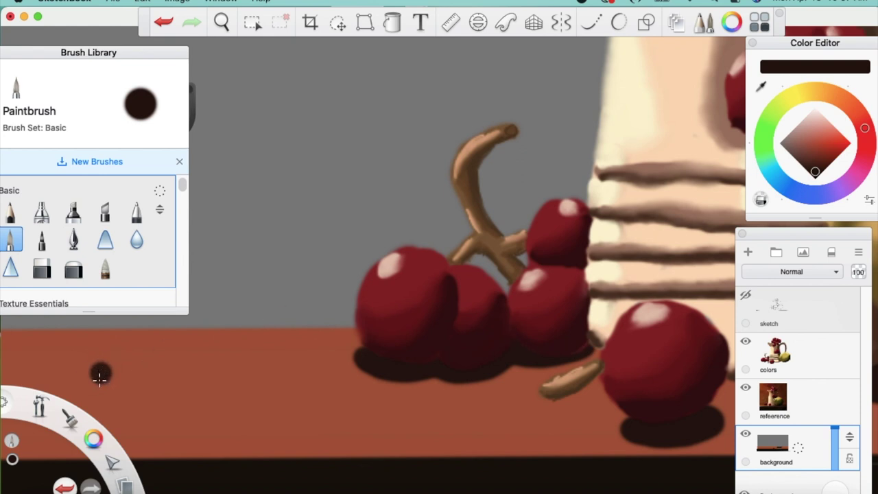
# - Soften the edges of the grape shadows with the Blending brush at size 5.0
pyautogui.click(221, 22)
pyautogui.moveTo(441, 282); pyautogui.dragTo(227, 357)
pyautogui.moveTo(488, 350); pyautogui.dragTo(446, 341)
pyautogui.click(105, 268)
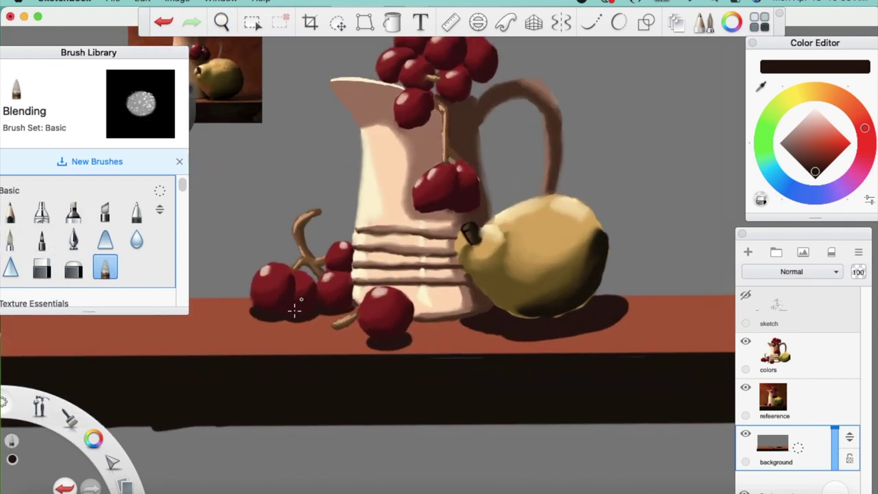
pyautogui.press(']')
pyautogui.press(']')
pyautogui.press(']')
pyautogui.press(']')
pyautogui.press(']')
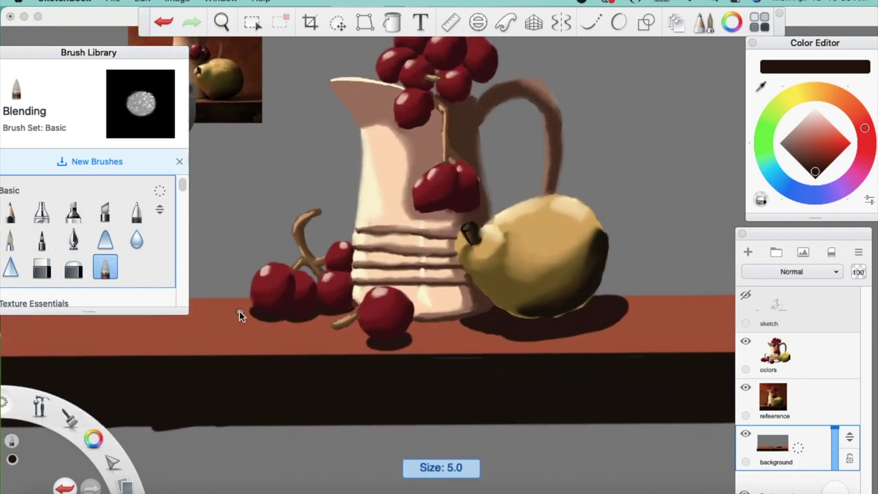
pyautogui.moveTo(252, 311); pyautogui.dragTo(250, 315)
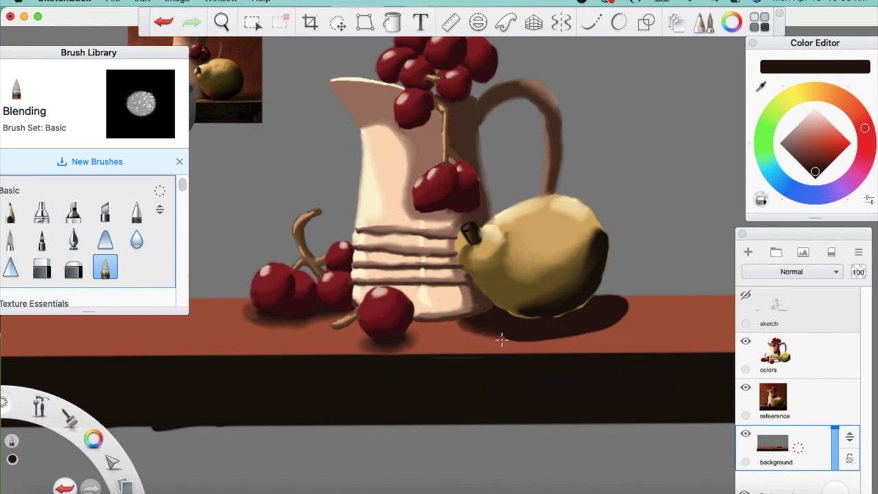
# - Blend the edges of the cast shadow beneath the pear into the tabletop
pyautogui.moveTo(575, 335); pyautogui.dragTo(619, 324)
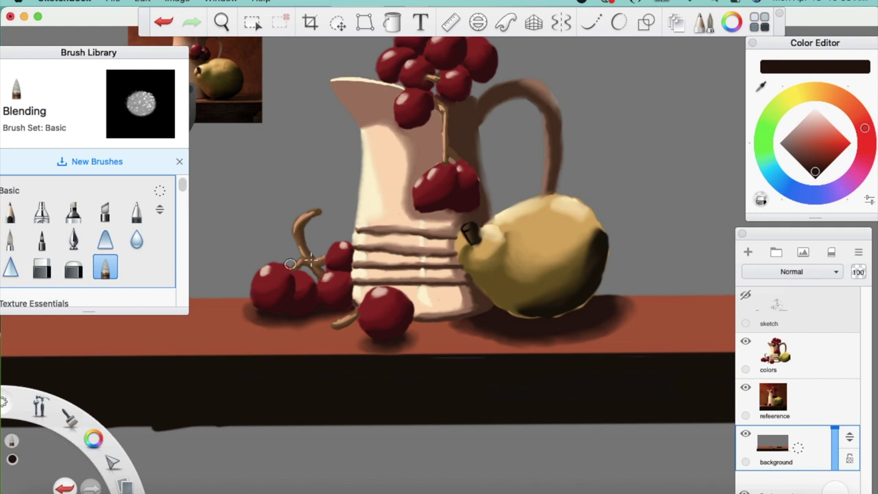
pyautogui.press('space')
pyautogui.moveTo(534, 272); pyautogui.dragTo(422, 308)
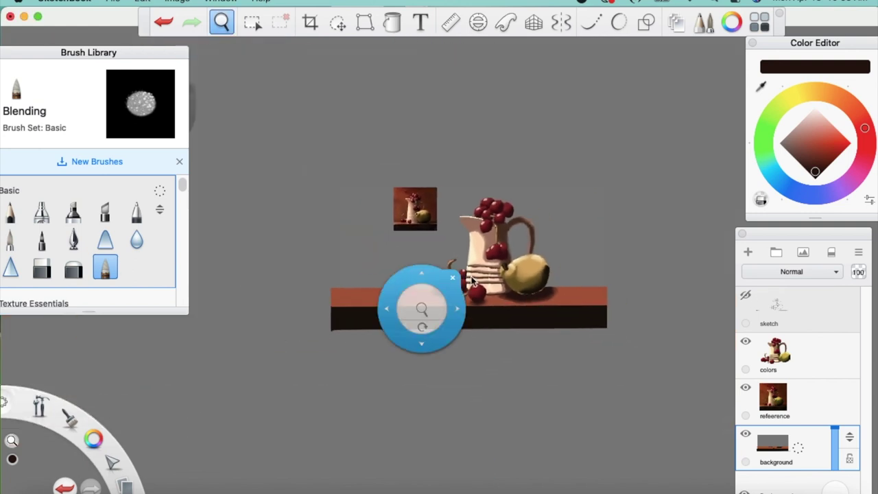
pyautogui.moveTo(532, 307)
pyautogui.mouseDown()
pyautogui.moveTo(474, 353)
pyautogui.moveTo(519, 327)
pyautogui.moveTo(521, 311)
pyautogui.mouseUp()
pyautogui.moveTo(550, 346)
pyautogui.mouseDown()
pyautogui.moveTo(615, 366)
pyautogui.moveTo(573, 328)
pyautogui.mouseUp()
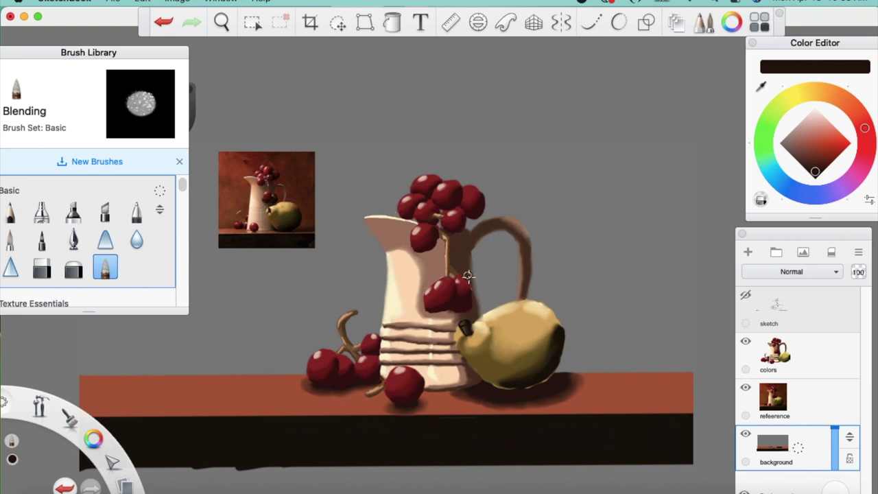
# - Sample the reddish brown of the reference photo's background and try Salty Watercolor strokes behind the jug, undoing them
pyautogui.click(760, 88)
pyautogui.moveTo(241, 187); pyautogui.dragTo(237, 168)
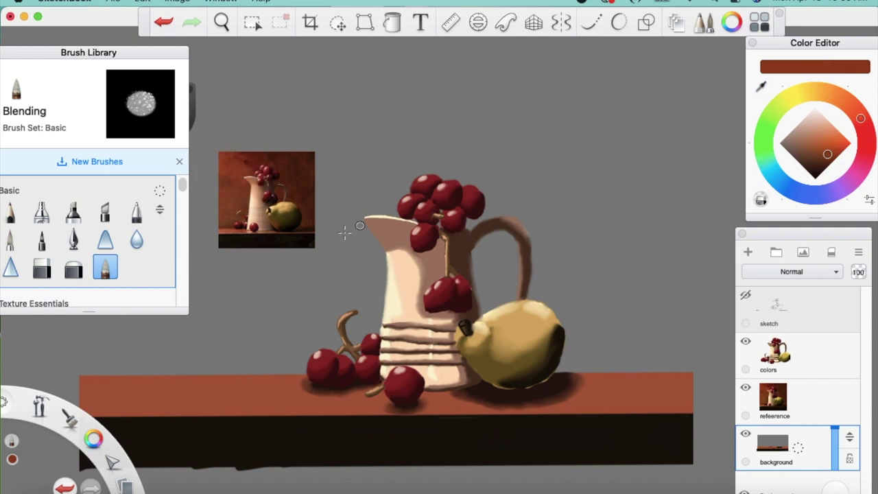
pyautogui.moveTo(182, 190); pyautogui.dragTo(174, 284)
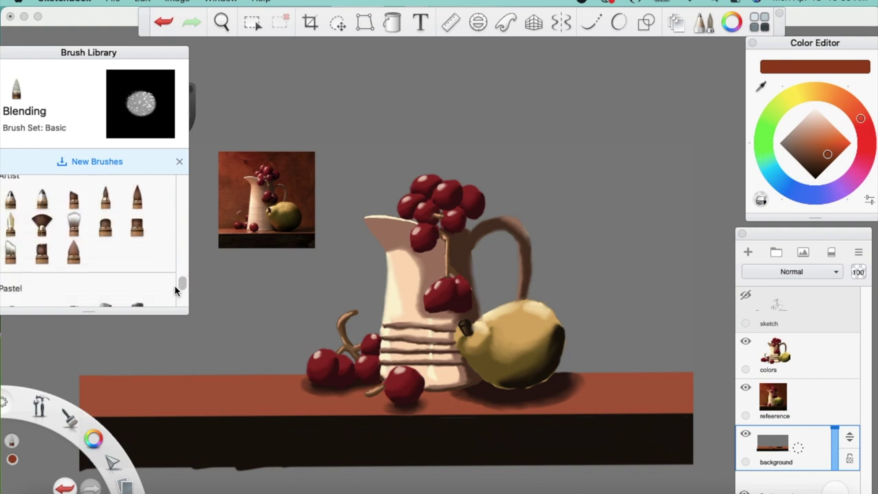
pyautogui.click(42, 233)
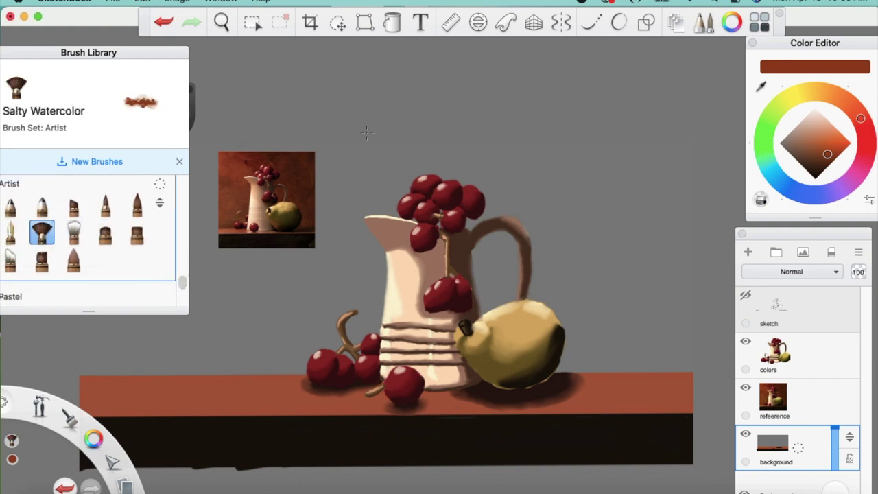
pyautogui.moveTo(393, 142)
pyautogui.mouseDown()
pyautogui.moveTo(445, 139)
pyautogui.moveTo(336, 199)
pyautogui.moveTo(352, 207)
pyautogui.moveTo(325, 223)
pyautogui.mouseUp()
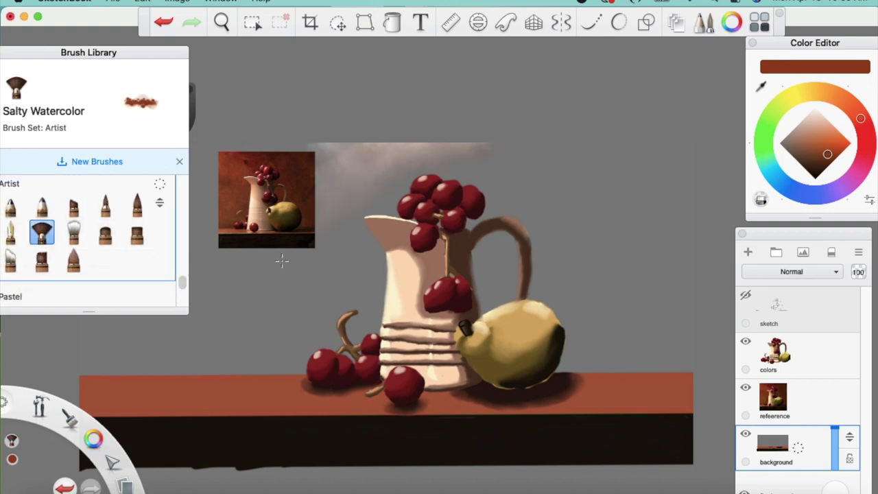
pyautogui.moveTo(281, 281)
pyautogui.mouseDown()
pyautogui.moveTo(303, 284)
pyautogui.moveTo(264, 312)
pyautogui.mouseUp()
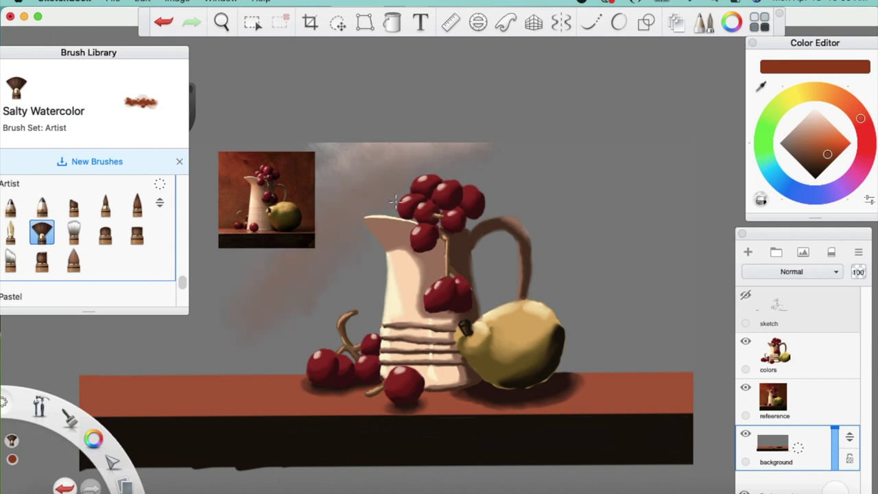
pyautogui.hotkey('ctrl', 'z')
pyautogui.hotkey('ctrl', 'z')
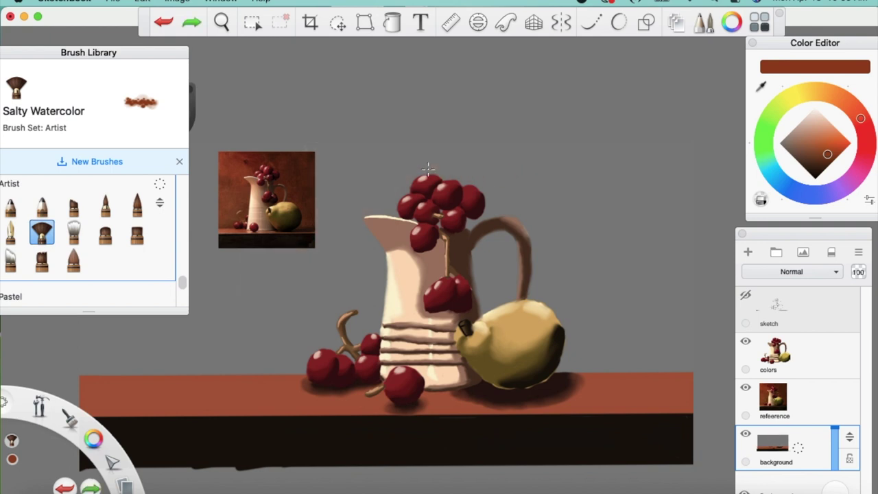
# - Try an Ink Brush stroke in reddish brown on the backdrop beside the jug and undo it
pyautogui.click(136, 204)
pyautogui.moveTo(352, 240)
pyautogui.mouseDown()
pyautogui.moveTo(378, 197)
pyautogui.moveTo(309, 274)
pyautogui.moveTo(372, 184)
pyautogui.moveTo(255, 297)
pyautogui.mouseUp()
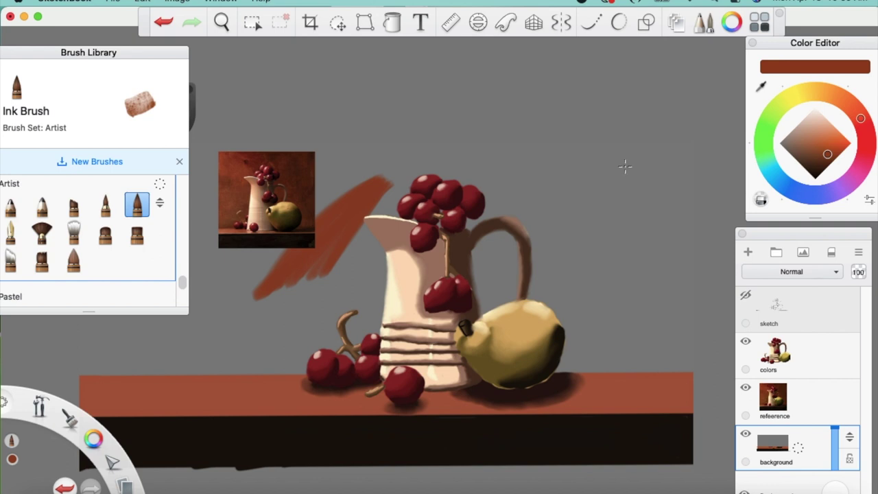
pyautogui.press('super+z')
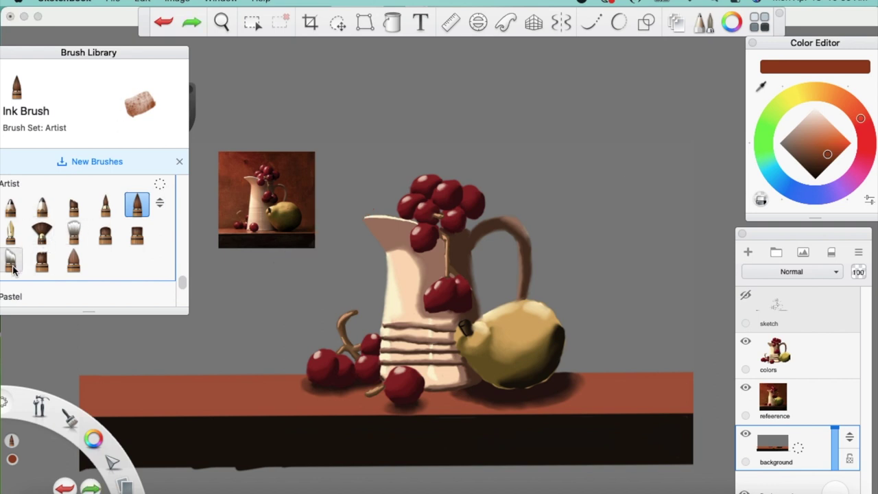
# - Try the Bleeding Watercolor brush in reddish brown on the backdrop beside the jug and undo the strokes
pyautogui.click(10, 266)
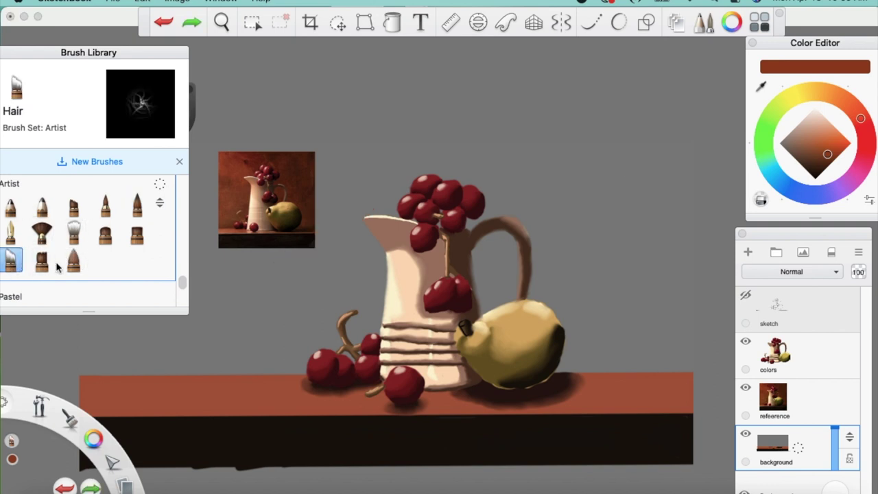
pyautogui.click(43, 266)
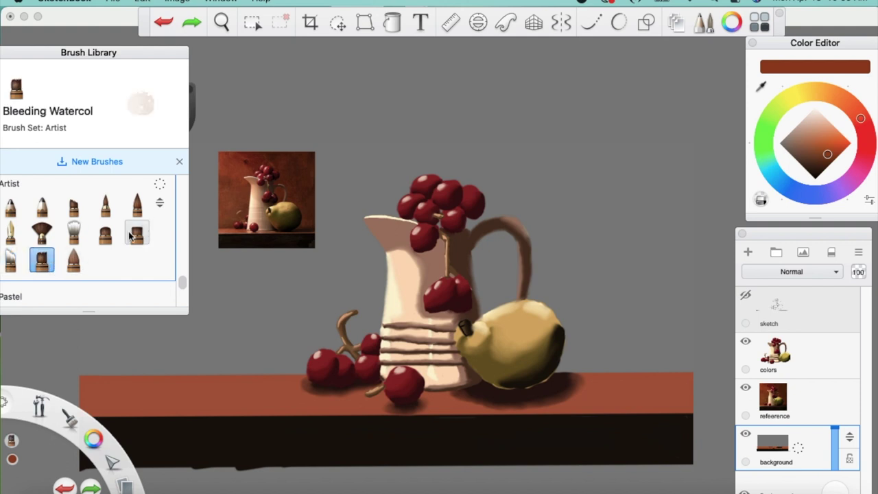
pyautogui.moveTo(384, 183)
pyautogui.mouseDown()
pyautogui.moveTo(396, 173)
pyautogui.moveTo(373, 220)
pyautogui.mouseUp()
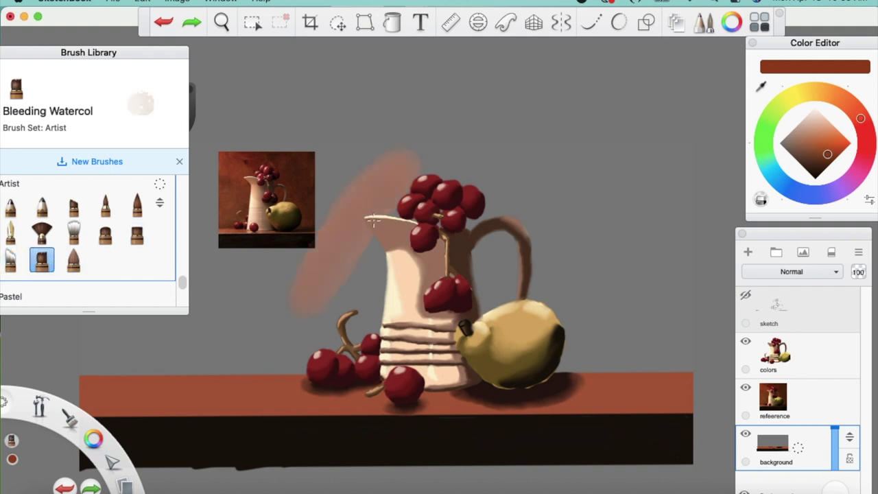
pyautogui.moveTo(250, 321); pyautogui.dragTo(244, 322)
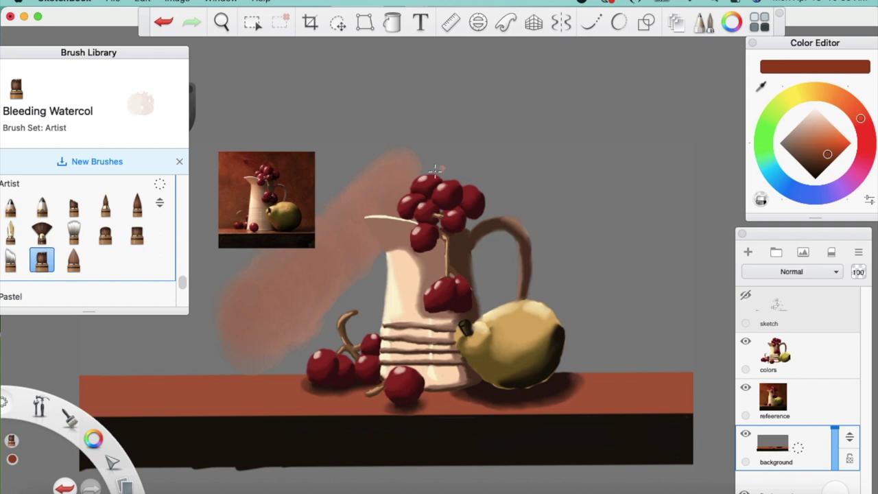
pyautogui.moveTo(288, 276)
pyautogui.mouseDown()
pyautogui.moveTo(223, 309)
pyautogui.moveTo(331, 258)
pyautogui.mouseUp()
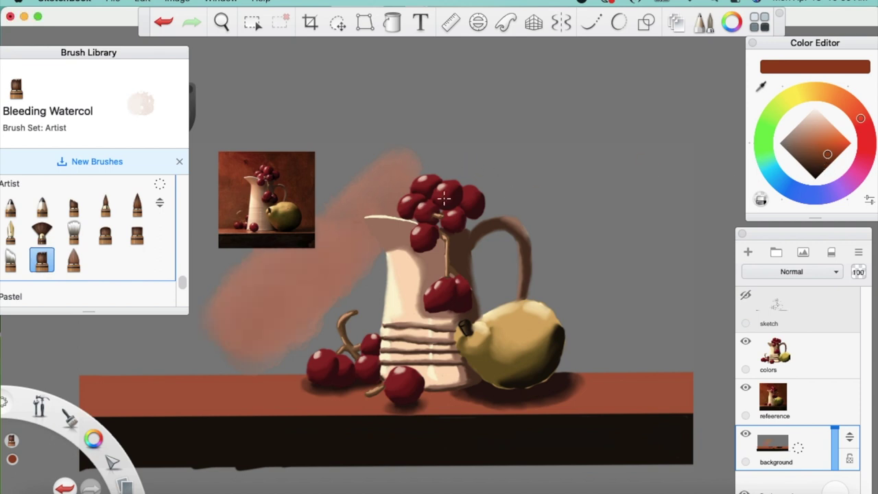
pyautogui.press('super+z')
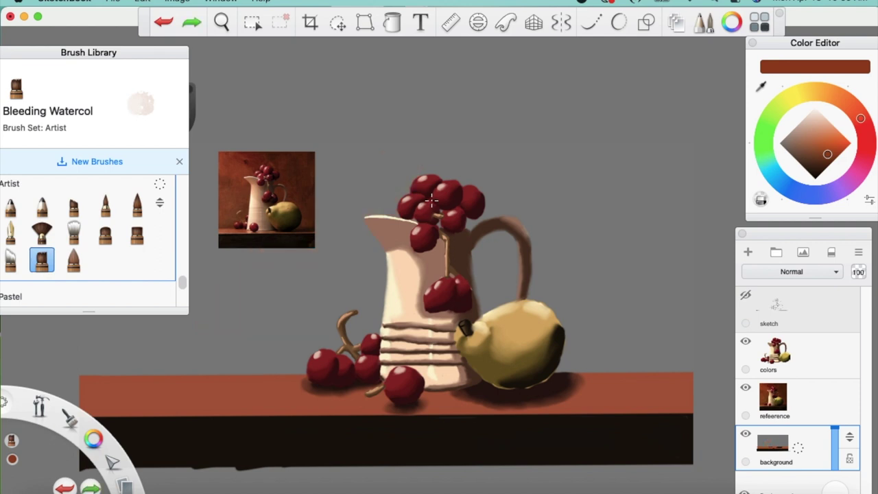
# - Darken the brown and try it with the Bleeding Watercolor brush on the backdrop, undoing the strokes
pyautogui.click(825, 163)
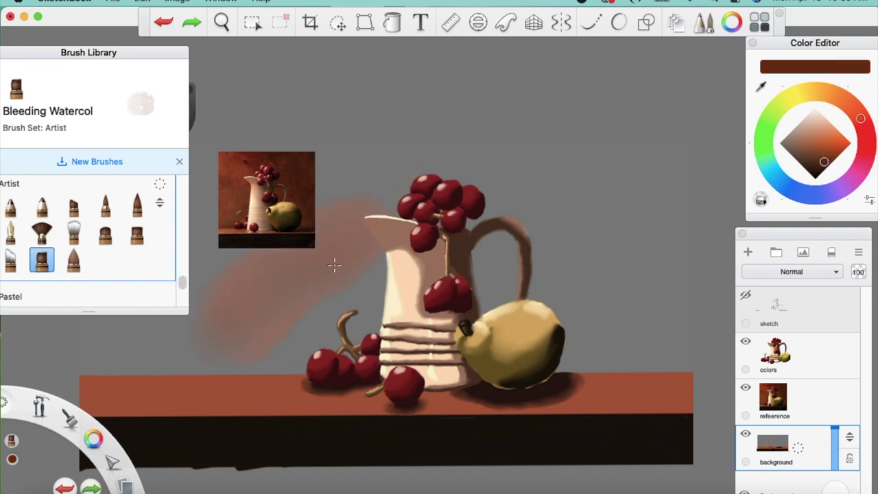
pyautogui.moveTo(290, 280)
pyautogui.mouseDown()
pyautogui.moveTo(227, 318)
pyautogui.moveTo(273, 256)
pyautogui.mouseUp()
pyautogui.press('super+z')
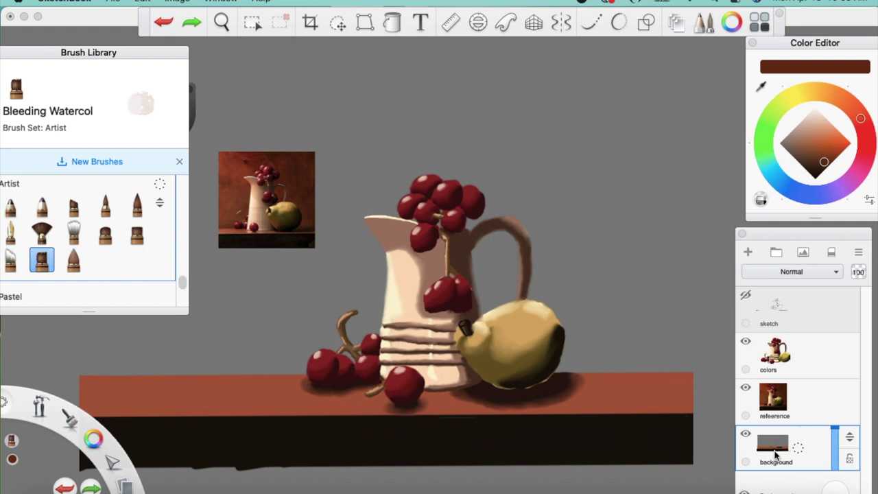
# - Align the straight ruler with the tabletop's back edge and choose the Hard Eraser
pyautogui.click(451, 22)
pyautogui.moveTo(501, 393); pyautogui.dragTo(502, 400)
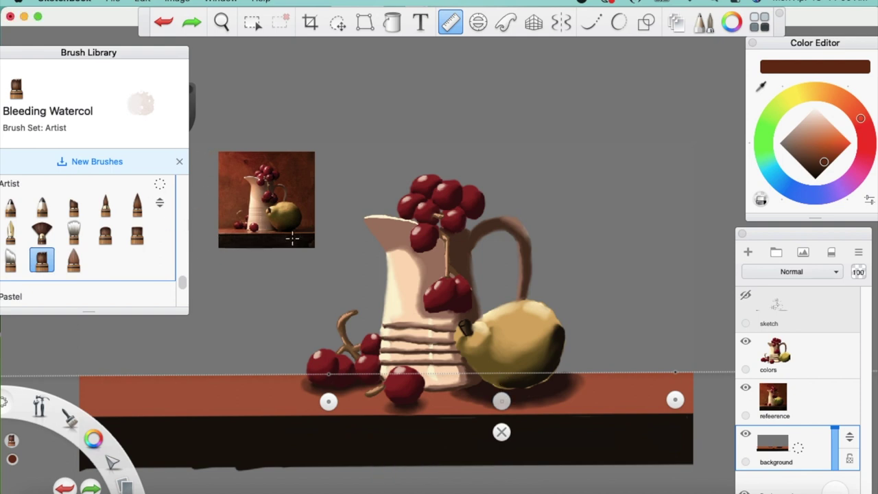
pyautogui.moveTo(501, 400); pyautogui.dragTo(501, 400)
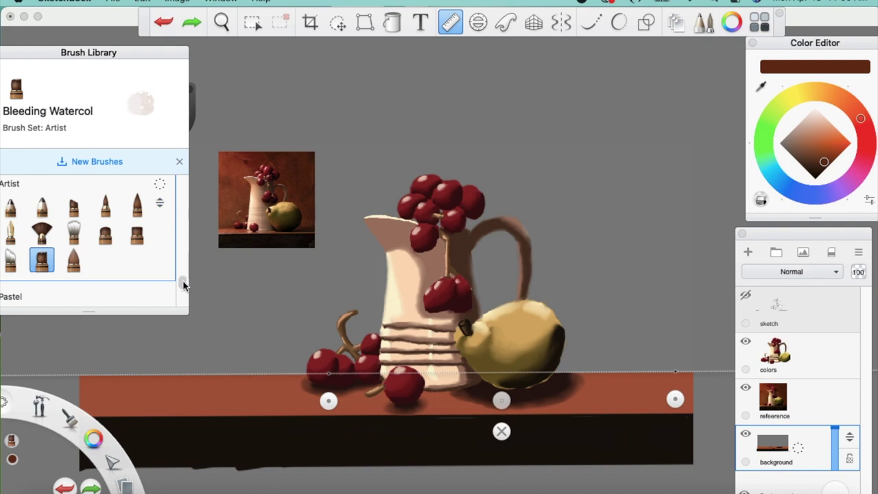
pyautogui.moveTo(183, 282); pyautogui.dragTo(183, 184)
pyautogui.click(41, 267)
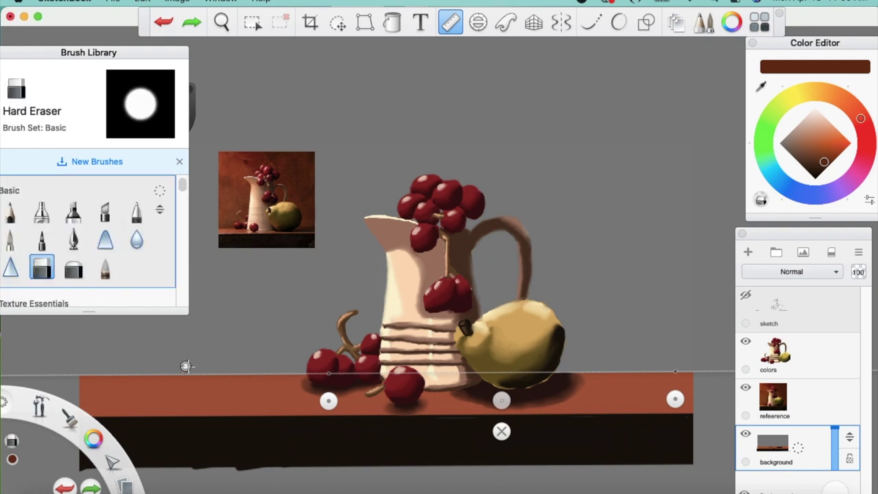
# - Try erasing along the tabletop's back edge with the Hard Eraser at size 20.0 and undo it
pyautogui.press(']')
pyautogui.press(']')
pyautogui.press(']')
pyautogui.press(']')
pyautogui.press(']')
pyautogui.press(']')
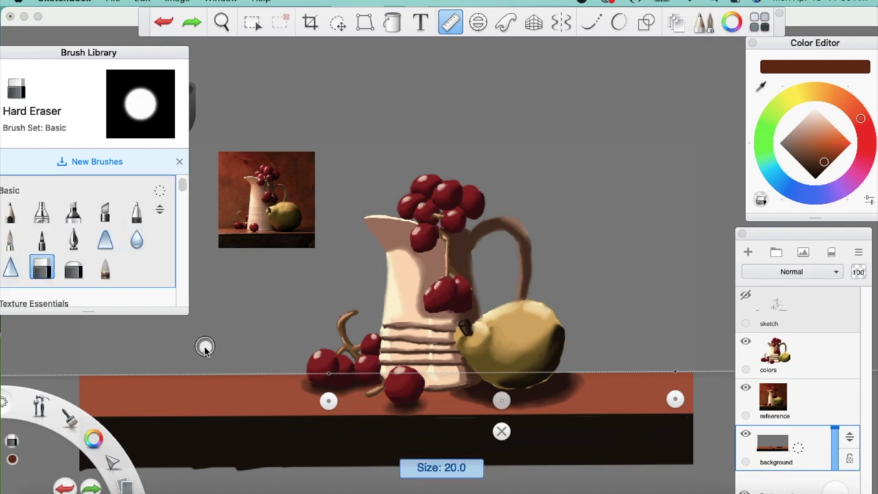
pyautogui.moveTo(88, 353); pyautogui.dragTo(581, 337)
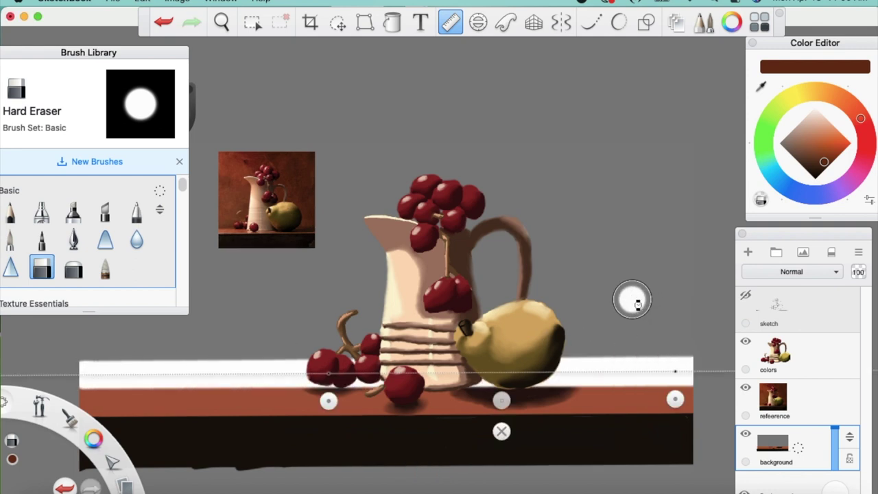
pyautogui.press('super+z')
# - Erase a thin strip along the tabletop's back edge using the Hard Eraser at size 9.0
pyautogui.moveTo(164, 323); pyautogui.dragTo(97, 370)
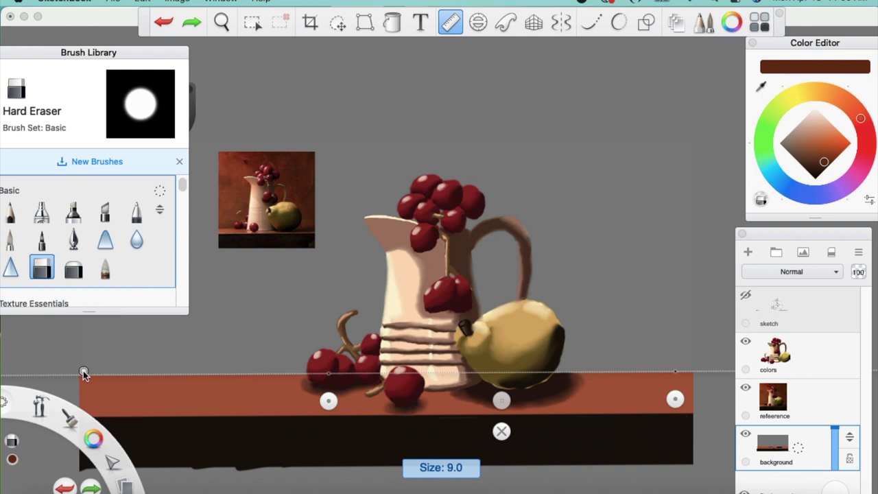
pyautogui.moveTo(84, 373); pyautogui.dragTo(306, 353)
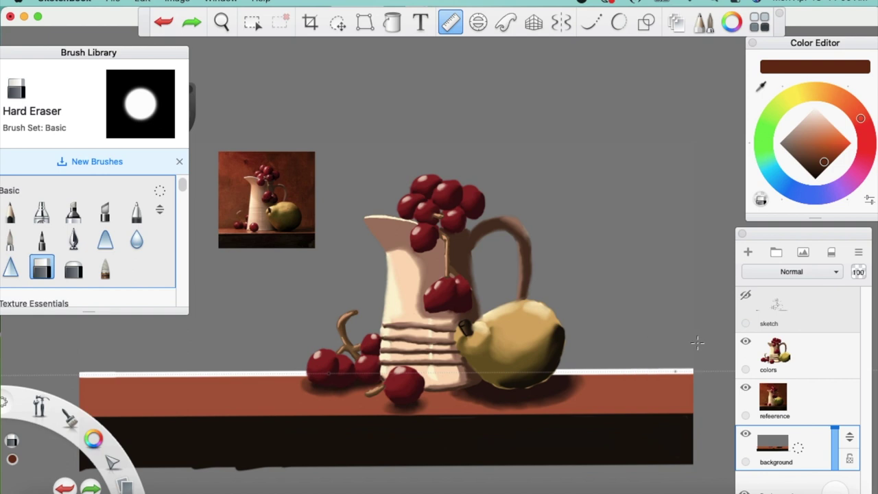
# - Finish erasing along the tabletop's back edge with a larger Hard Eraser and put the straight ruler away
pyautogui.moveTo(697, 343); pyautogui.dragTo(697, 336)
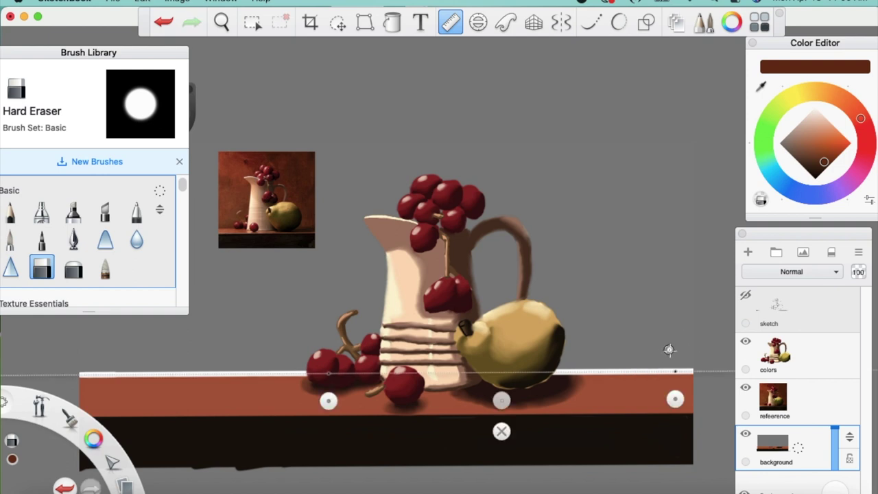
pyautogui.press(']')
pyautogui.press(']')
pyautogui.click(501, 431)
pyautogui.press('r')
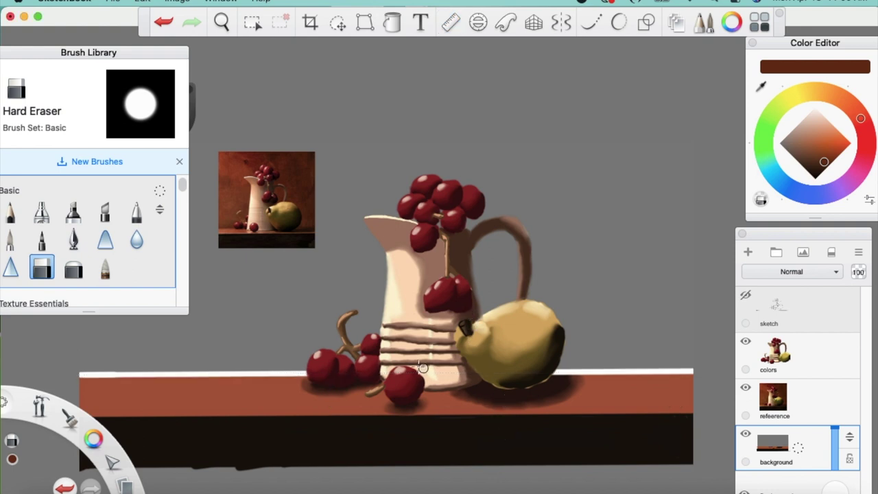
# - Erase the grey backdrop above the table, behind the jug, grapes and pear, with a larger Hard Eraser
pyautogui.press(']')
pyautogui.press(']')
pyautogui.press(']')
pyautogui.moveTo(101, 356)
pyautogui.mouseDown()
pyautogui.moveTo(84, 363)
pyautogui.moveTo(199, 355)
pyautogui.mouseUp()
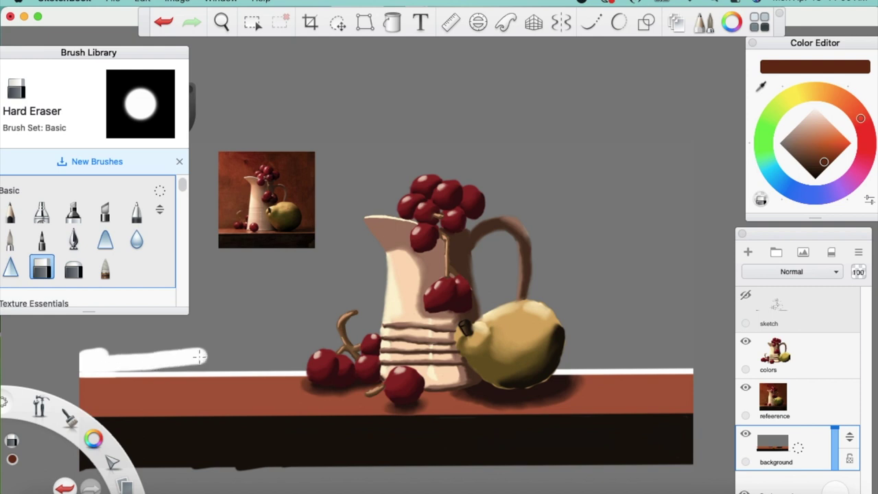
pyautogui.moveTo(115, 366)
pyautogui.mouseDown()
pyautogui.moveTo(363, 361)
pyautogui.moveTo(318, 362)
pyautogui.moveTo(334, 342)
pyautogui.moveTo(152, 353)
pyautogui.moveTo(238, 341)
pyautogui.moveTo(219, 327)
pyautogui.moveTo(71, 345)
pyautogui.moveTo(391, 317)
pyautogui.moveTo(249, 331)
pyautogui.moveTo(490, 325)
pyautogui.moveTo(278, 333)
pyautogui.moveTo(239, 319)
pyautogui.moveTo(611, 319)
pyautogui.moveTo(517, 353)
pyautogui.mouseUp()
pyautogui.moveTo(600, 354)
pyautogui.mouseDown()
pyautogui.moveTo(591, 360)
pyautogui.moveTo(674, 356)
pyautogui.moveTo(706, 309)
pyautogui.moveTo(672, 264)
pyautogui.moveTo(621, 251)
pyautogui.moveTo(690, 235)
pyautogui.mouseUp()
pyautogui.moveTo(706, 204)
pyautogui.mouseDown()
pyautogui.moveTo(690, 236)
pyautogui.moveTo(665, 202)
pyautogui.moveTo(637, 198)
pyautogui.moveTo(643, 113)
pyautogui.moveTo(549, 178)
pyautogui.moveTo(649, 153)
pyautogui.moveTo(631, 208)
pyautogui.moveTo(475, 247)
pyautogui.moveTo(334, 298)
pyautogui.moveTo(412, 192)
pyautogui.moveTo(324, 294)
pyautogui.mouseUp()
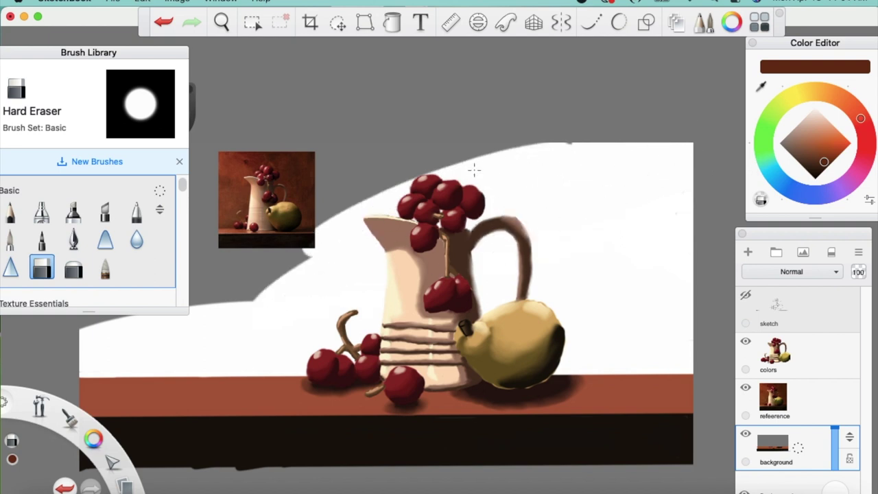
pyautogui.moveTo(434, 197); pyautogui.dragTo(480, 156)
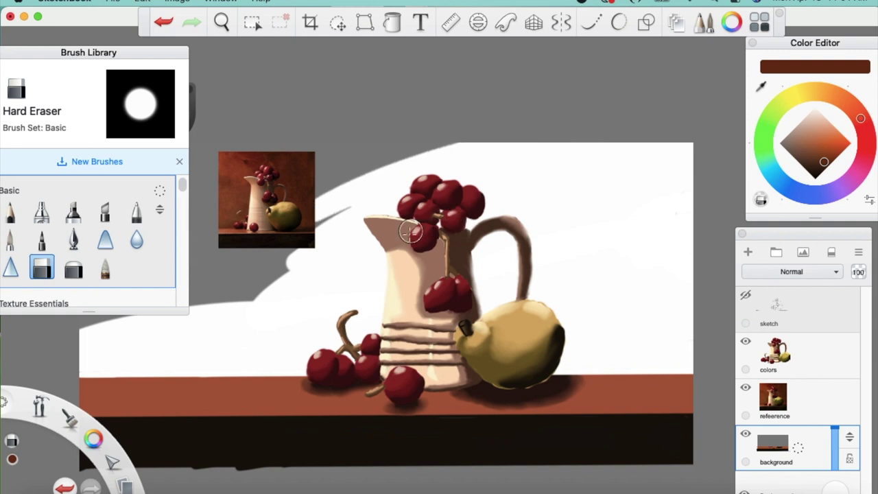
# - Erase the remaining grey backdrop around the reference photo and out to the canvas's left edge
pyautogui.press('space')
pyautogui.moveTo(402, 261); pyautogui.dragTo(539, 268)
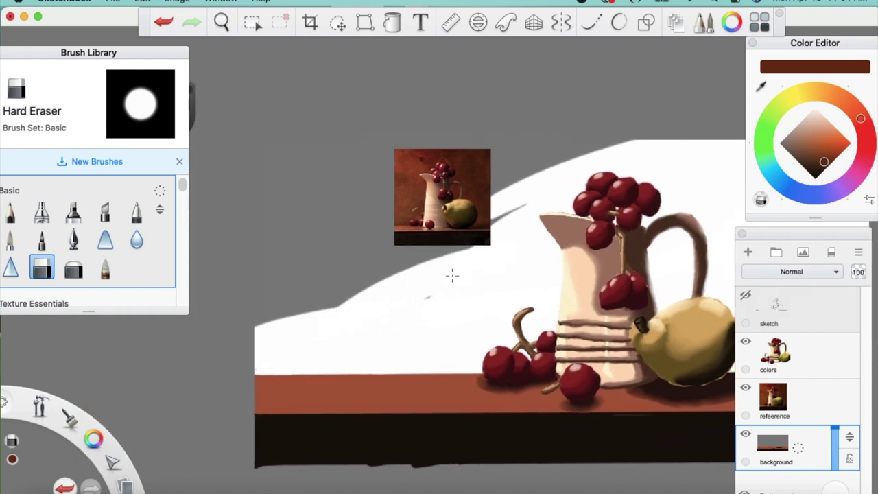
pyautogui.moveTo(452, 276)
pyautogui.mouseDown()
pyautogui.moveTo(384, 260)
pyautogui.moveTo(396, 314)
pyautogui.moveTo(470, 239)
pyautogui.moveTo(345, 256)
pyautogui.mouseUp()
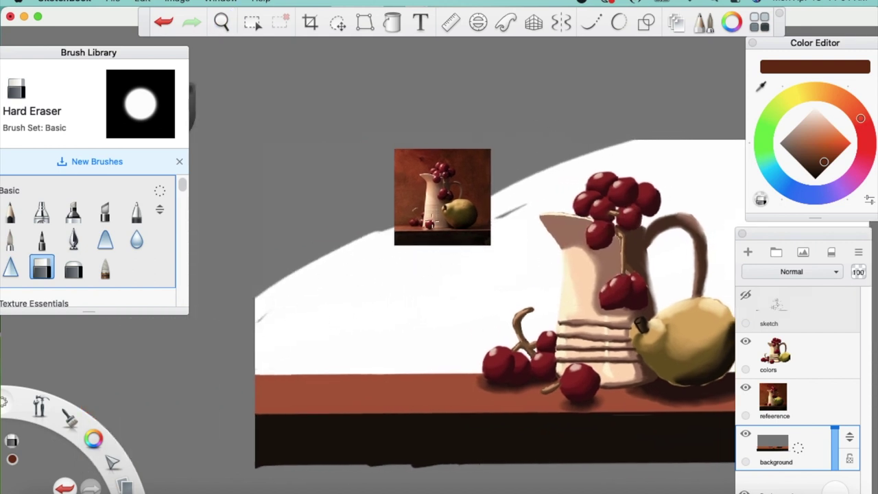
pyautogui.moveTo(334, 296)
pyautogui.mouseDown()
pyautogui.moveTo(405, 239)
pyautogui.moveTo(407, 198)
pyautogui.moveTo(339, 225)
pyautogui.moveTo(431, 209)
pyautogui.moveTo(576, 139)
pyautogui.moveTo(330, 183)
pyautogui.moveTo(284, 186)
pyautogui.moveTo(504, 135)
pyautogui.moveTo(378, 138)
pyautogui.moveTo(232, 154)
pyautogui.mouseUp()
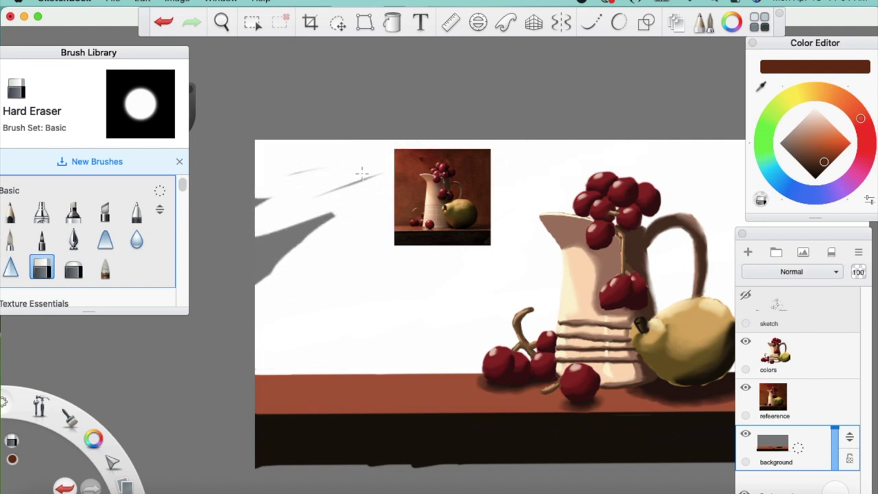
pyautogui.moveTo(317, 225); pyautogui.dragTo(255, 272)
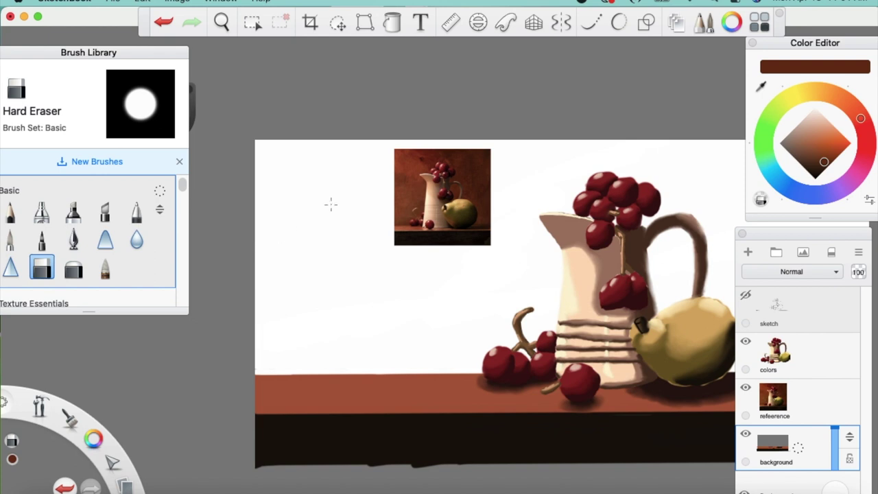
pyautogui.press('space')
pyautogui.moveTo(540, 284); pyautogui.dragTo(413, 315)
pyautogui.press('space')
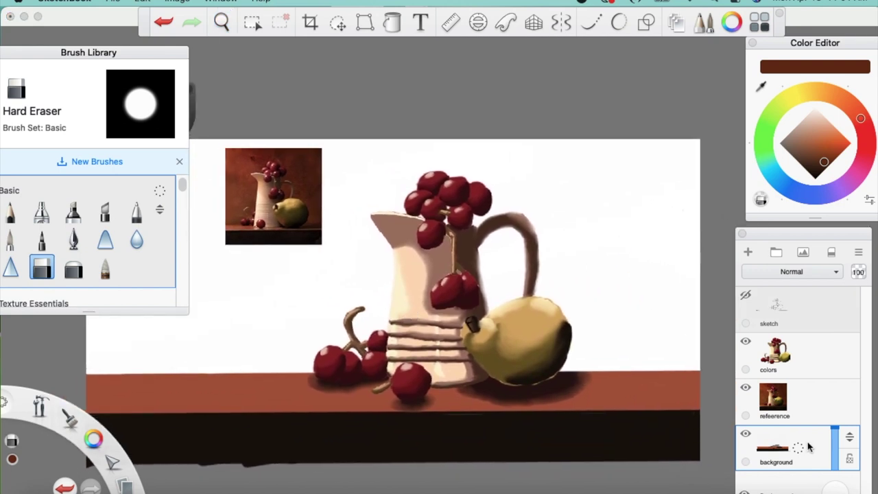
# - Add a new layer beneath the background layer and name it Wall
pyautogui.click(749, 254)
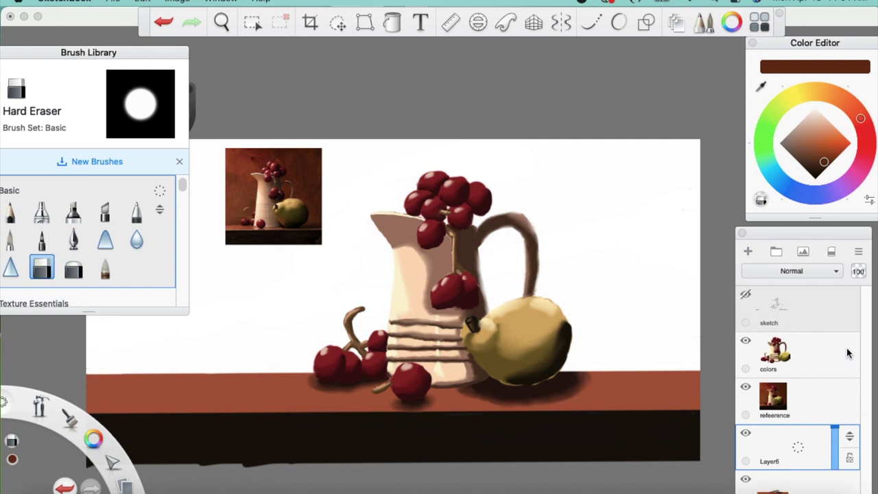
pyautogui.click(809, 483)
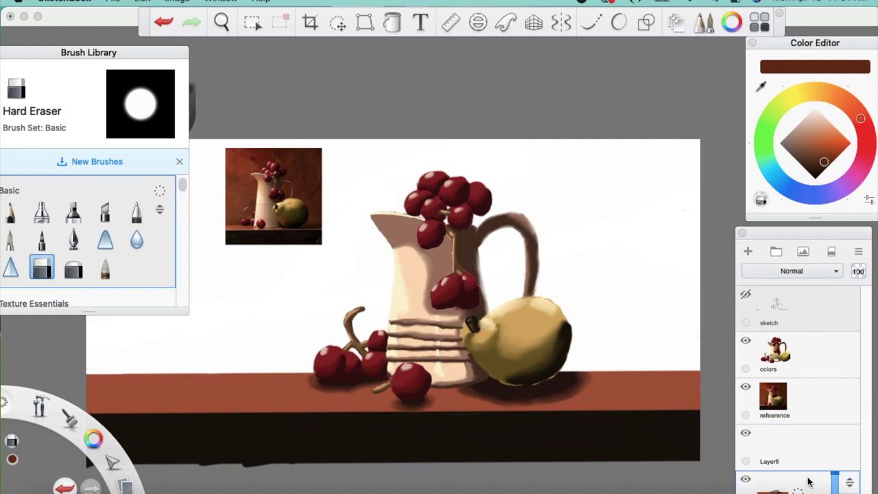
pyautogui.moveTo(847, 442); pyautogui.dragTo(832, 438)
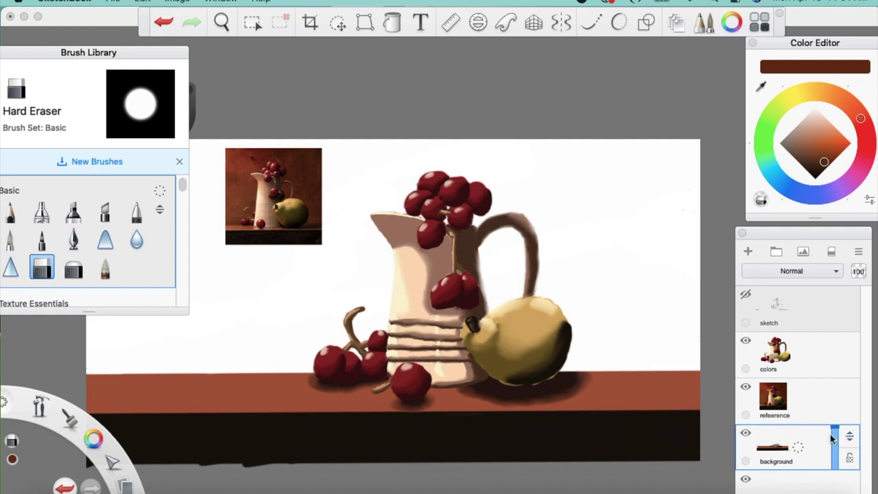
pyautogui.moveTo(821, 239); pyautogui.dragTo(822, 232)
pyautogui.click(795, 484)
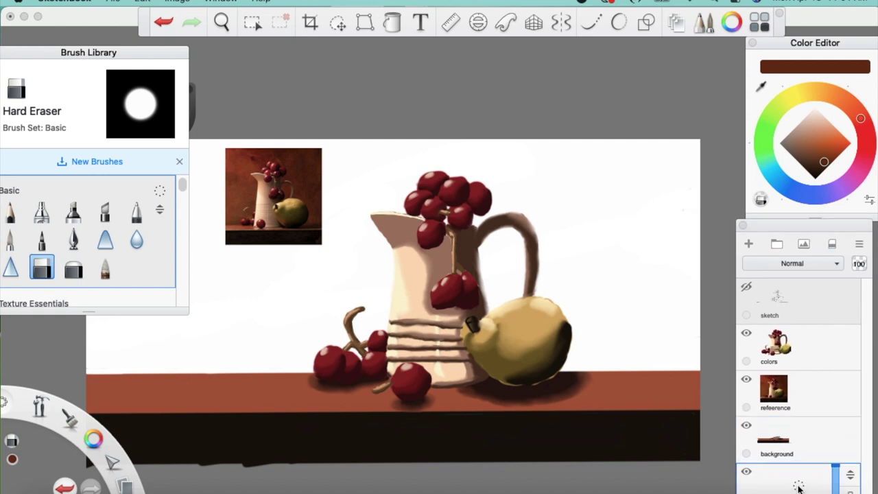
pyautogui.click(798, 487)
pyautogui.click(836, 485)
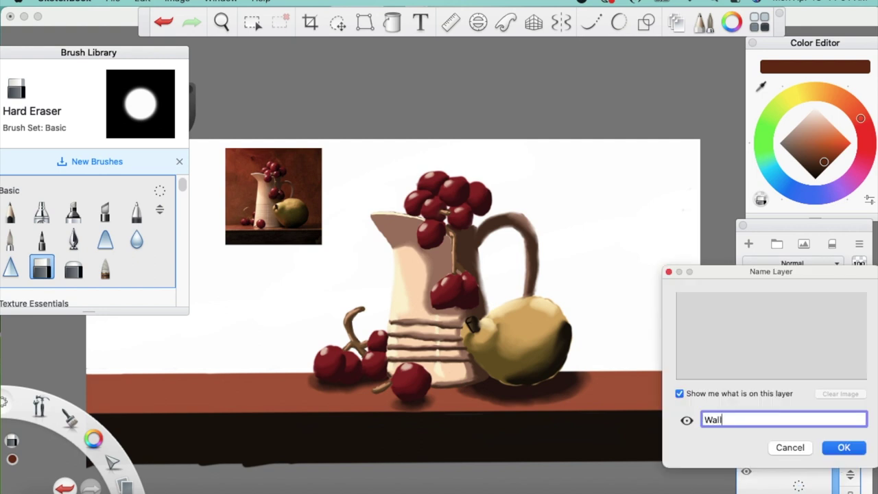
pyautogui.press('Return')
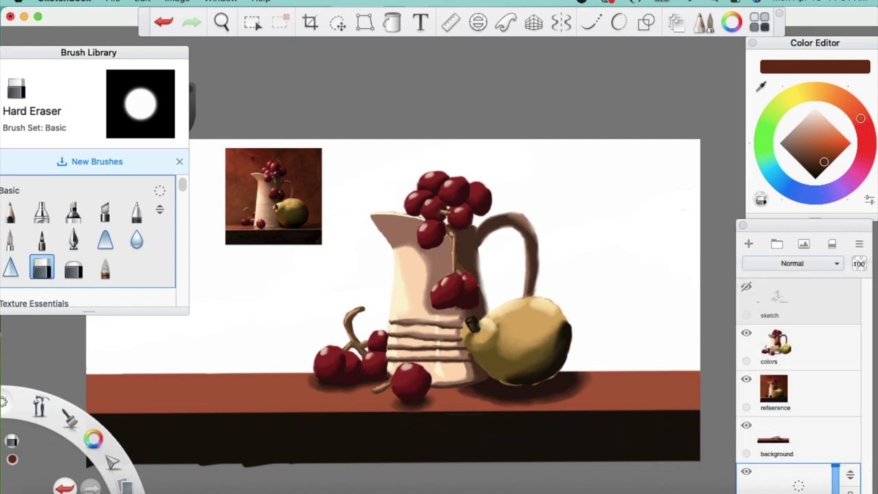
# - Try the Bleeding Watercolor and Wet Frayed Bristle brushes in brown on the wall, undoing each test stroke
pyautogui.moveTo(182, 186); pyautogui.dragTo(180, 285)
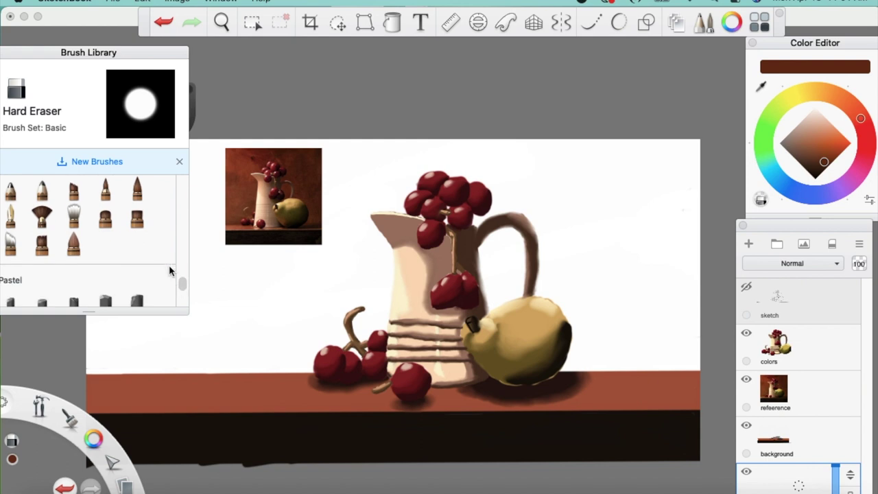
pyautogui.click(42, 243)
pyautogui.moveTo(249, 318)
pyautogui.mouseDown()
pyautogui.moveTo(239, 325)
pyautogui.moveTo(257, 337)
pyautogui.moveTo(171, 343)
pyautogui.moveTo(329, 295)
pyautogui.moveTo(308, 277)
pyautogui.mouseUp()
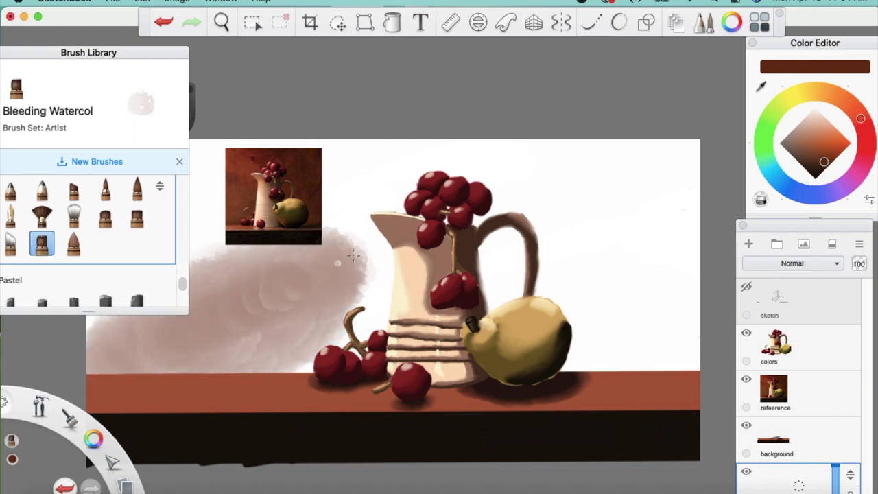
pyautogui.press('super+z')
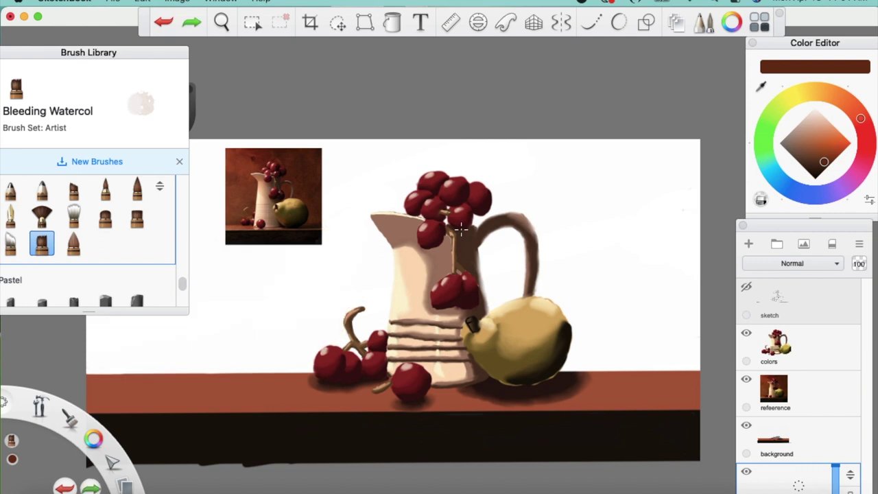
pyautogui.click(74, 243)
pyautogui.moveTo(239, 325)
pyautogui.mouseDown()
pyautogui.moveTo(232, 353)
pyautogui.moveTo(295, 296)
pyautogui.mouseUp()
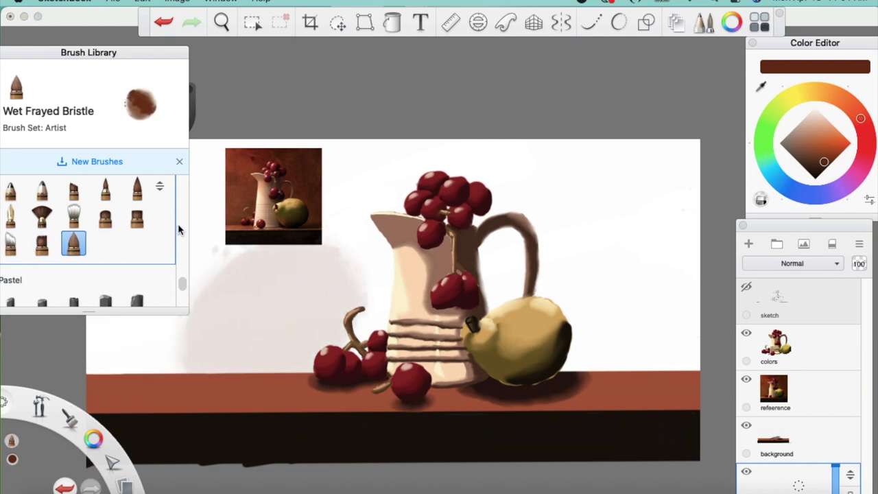
pyautogui.press('super+z')
# - Try several Synthetic Paint brushes on the wall, including the fan and soft round ones, undoing the test strokes
pyautogui.moveTo(183, 287); pyautogui.dragTo(179, 199)
pyautogui.click(74, 230)
pyautogui.moveTo(275, 247)
pyautogui.mouseDown()
pyautogui.moveTo(245, 260)
pyautogui.moveTo(295, 274)
pyautogui.moveTo(206, 323)
pyautogui.moveTo(267, 233)
pyautogui.mouseUp()
pyautogui.press('super+z')
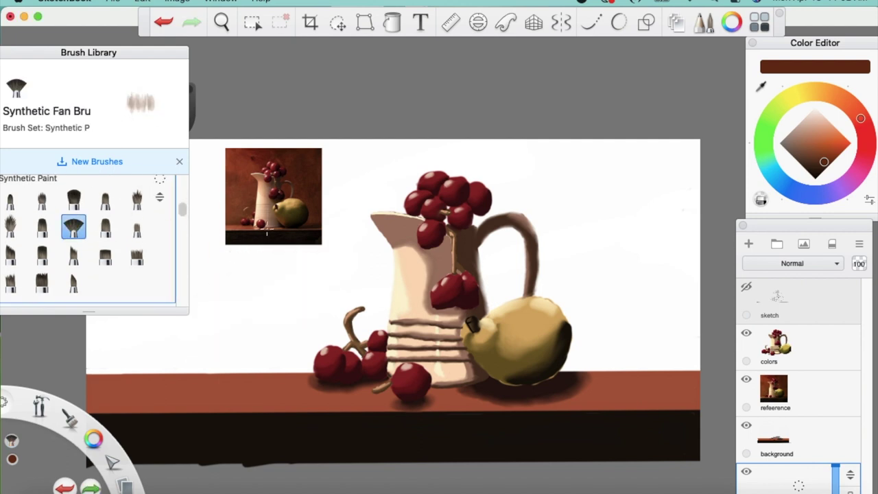
pyautogui.click(74, 199)
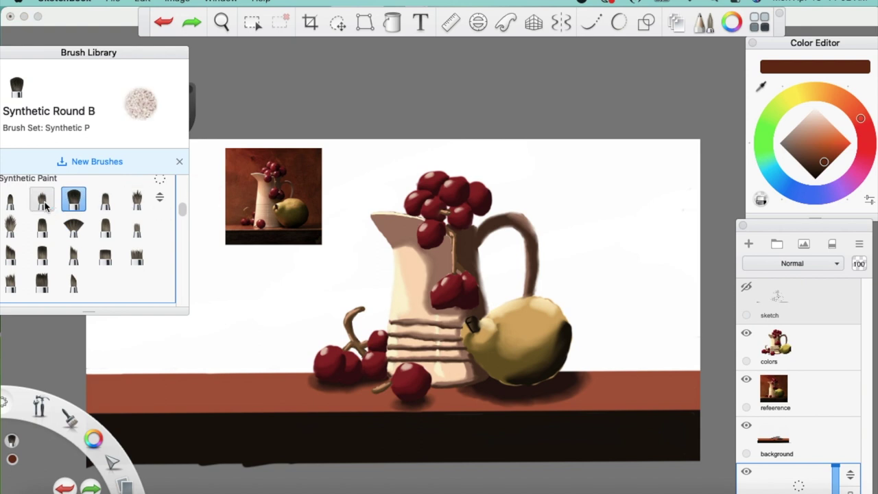
pyautogui.click(11, 200)
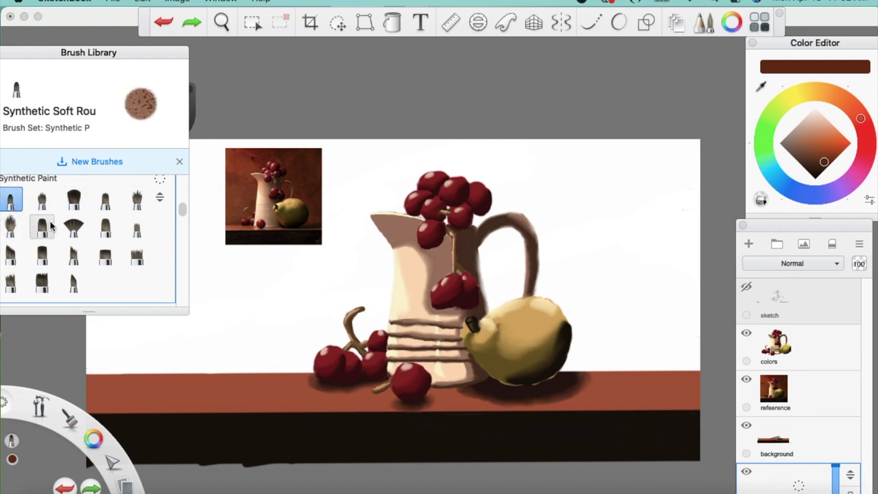
pyautogui.moveTo(231, 290)
pyautogui.mouseDown()
pyautogui.moveTo(271, 271)
pyautogui.moveTo(226, 322)
pyautogui.moveTo(278, 271)
pyautogui.moveTo(199, 343)
pyautogui.moveTo(329, 254)
pyautogui.moveTo(277, 265)
pyautogui.moveTo(219, 322)
pyautogui.moveTo(276, 289)
pyautogui.mouseUp()
pyautogui.press('super+z')
pyautogui.click(136, 256)
pyautogui.press('super+z')
pyautogui.click(10, 255)
pyautogui.press('super+z')
# - Try the Artist set's Salty Watercolor, Ink Brush and Sharp Glaze brushes on the wall, undoing the strokes
pyautogui.moveTo(183, 210)
pyautogui.mouseDown()
pyautogui.moveTo(186, 309)
pyautogui.moveTo(183, 259)
pyautogui.moveTo(183, 279)
pyautogui.mouseUp()
pyautogui.click(40, 236)
pyautogui.moveTo(247, 257)
pyautogui.mouseDown()
pyautogui.moveTo(223, 283)
pyautogui.moveTo(255, 270)
pyautogui.moveTo(233, 310)
pyautogui.mouseUp()
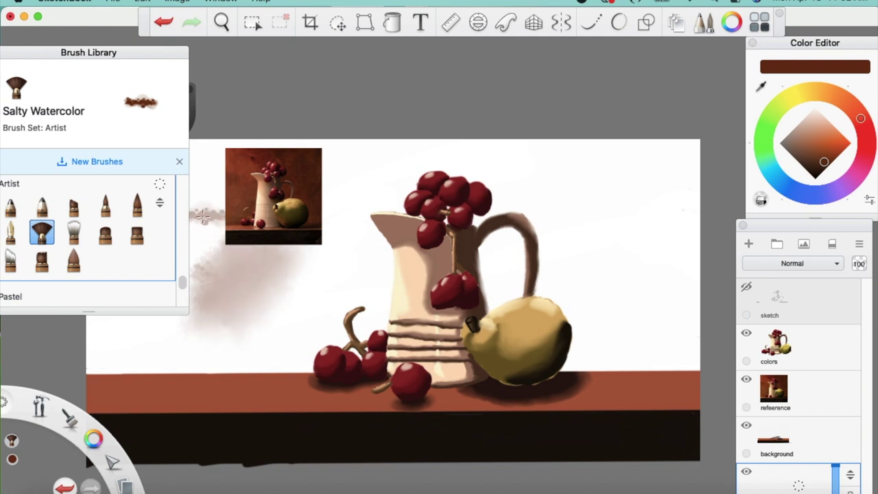
pyautogui.press('super+z')
pyautogui.click(136, 204)
pyautogui.moveTo(245, 281)
pyautogui.mouseDown()
pyautogui.moveTo(262, 300)
pyautogui.moveTo(294, 262)
pyautogui.moveTo(262, 258)
pyautogui.moveTo(185, 329)
pyautogui.moveTo(281, 276)
pyautogui.mouseUp()
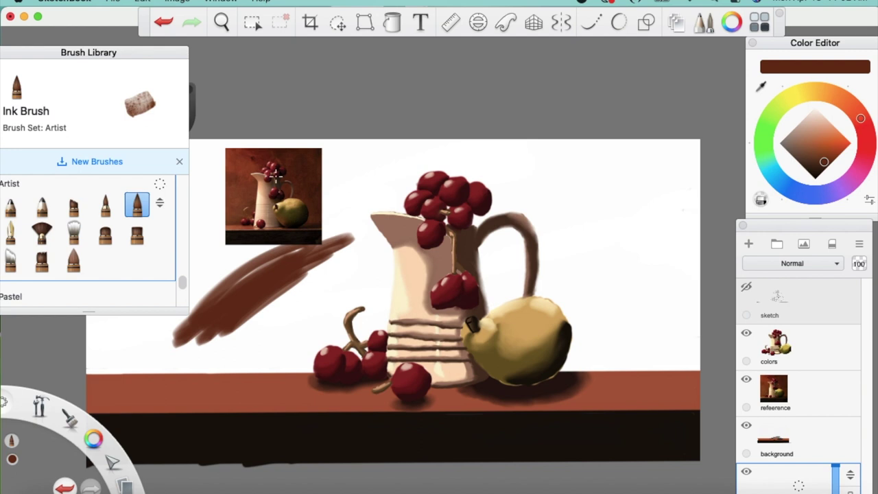
pyautogui.press('super+z')
pyautogui.click(105, 204)
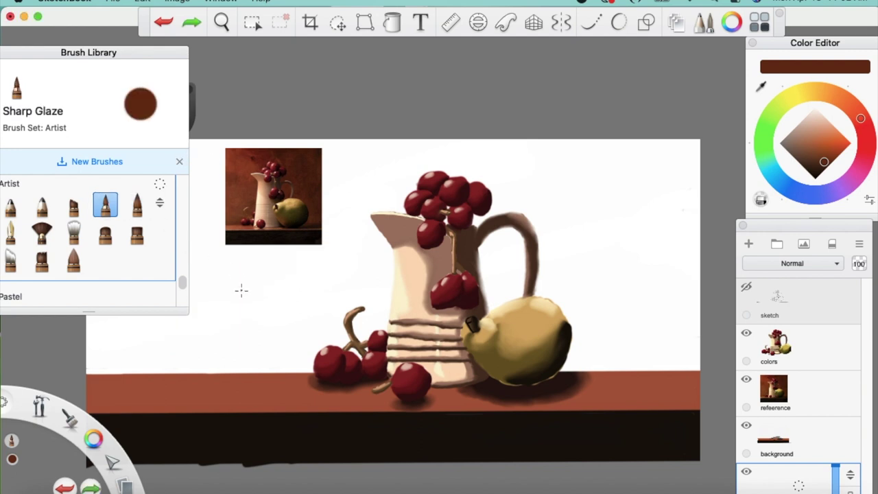
pyautogui.press('super+z')
# - Try more Artist brushes on the wall, including Conceptual 1 and Glaze, undoing each test stroke
pyautogui.click(74, 204)
pyautogui.moveTo(242, 271)
pyautogui.mouseDown()
pyautogui.moveTo(231, 278)
pyautogui.moveTo(227, 312)
pyautogui.moveTo(292, 278)
pyautogui.moveTo(357, 268)
pyautogui.moveTo(274, 323)
pyautogui.moveTo(266, 288)
pyautogui.mouseUp()
pyautogui.press('super+z')
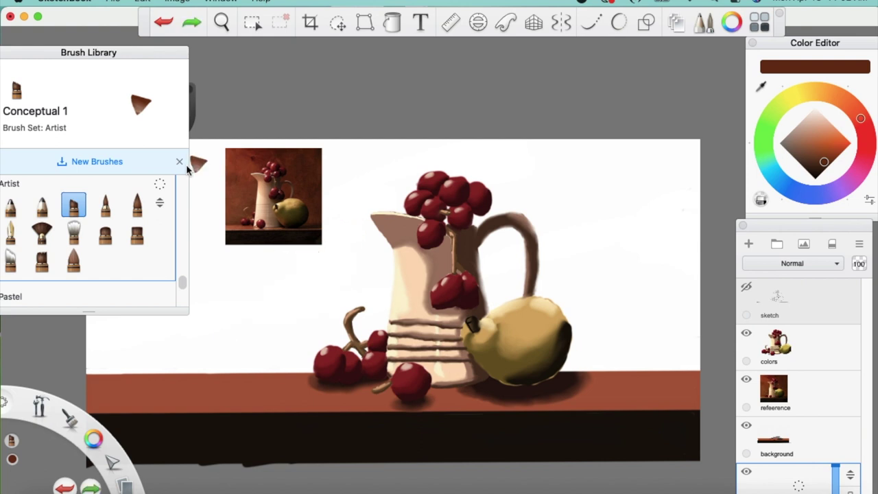
pyautogui.click(137, 233)
pyautogui.moveTo(264, 295)
pyautogui.mouseDown()
pyautogui.moveTo(245, 323)
pyautogui.moveTo(291, 286)
pyautogui.moveTo(251, 286)
pyautogui.mouseUp()
pyautogui.press('super+z')
pyautogui.click(108, 237)
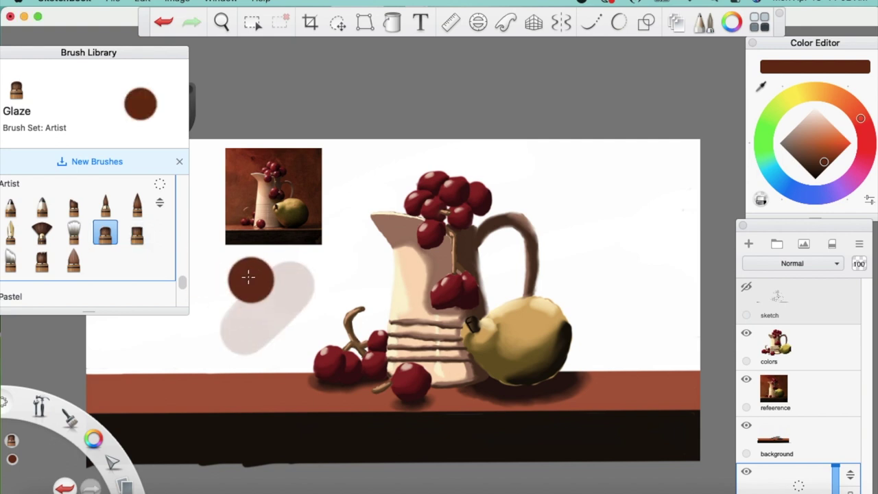
pyautogui.press('super+z')
# - Retry the Bleeding Watercolor and Wet Frayed Bristle brushes beside the jug and undo their strokes
pyautogui.click(11, 261)
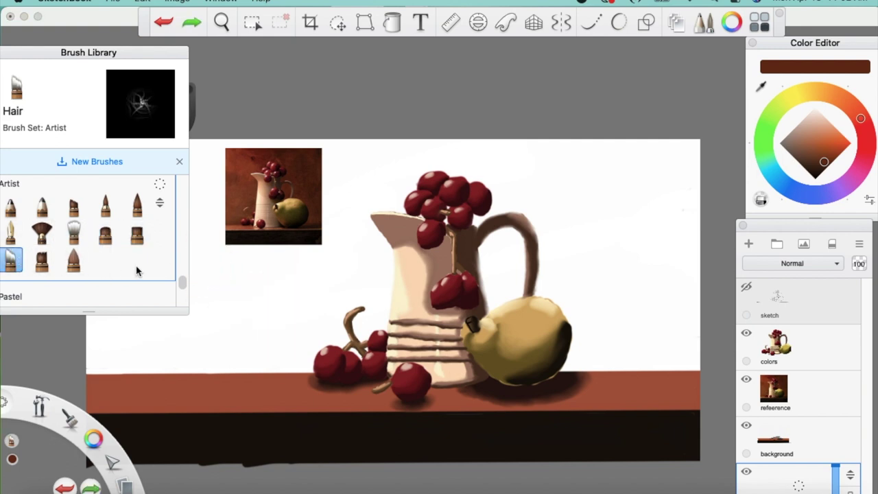
pyautogui.click(42, 260)
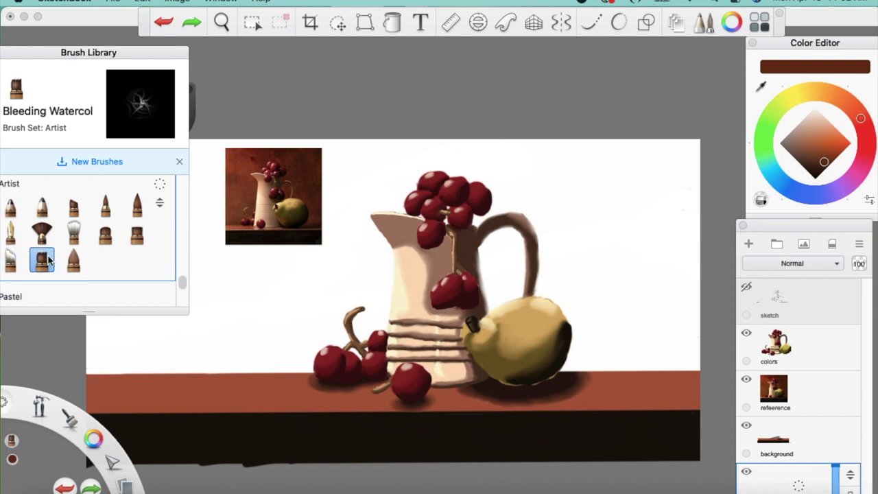
pyautogui.moveTo(218, 296); pyautogui.dragTo(222, 330)
pyautogui.press('super+z')
pyautogui.click(73, 259)
pyautogui.moveTo(237, 291); pyautogui.dragTo(255, 321)
pyautogui.press('super+z')
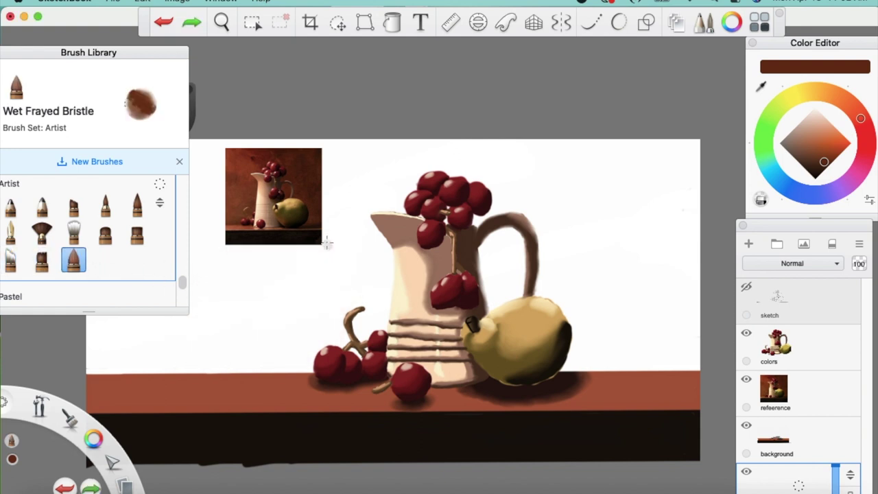
# - Try the Designer set's Synthetic Taper brush on the wall and undo its stroke
pyautogui.click(137, 204)
pyautogui.scroll(5, 179, 269)
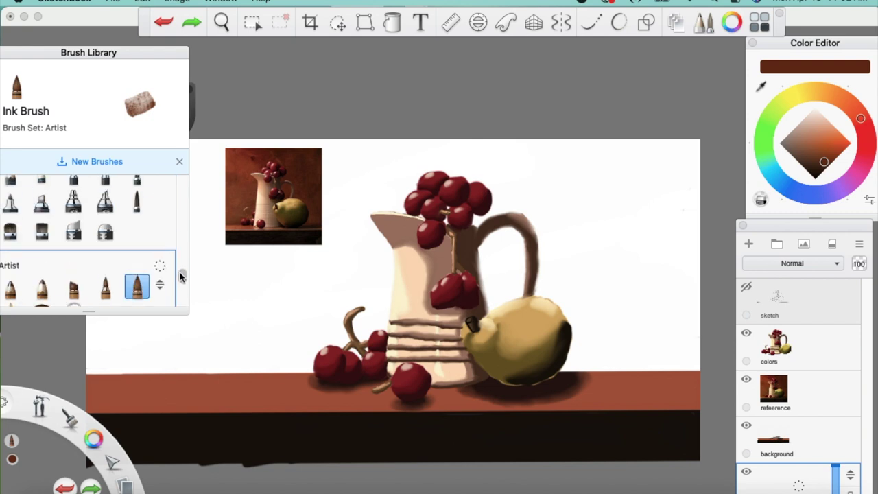
pyautogui.click(42, 273)
pyautogui.moveTo(267, 303)
pyautogui.mouseDown()
pyautogui.moveTo(236, 323)
pyautogui.moveTo(292, 285)
pyautogui.mouseUp()
pyautogui.press('super+z')
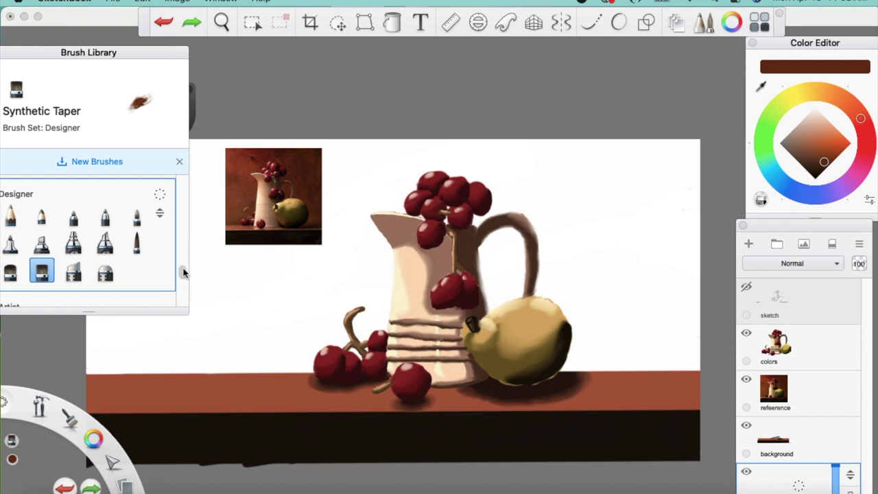
# - Choose the Artist set's Ink Brush and paint a short diagonal dark brown stroke on the wall beneath the reference photo
pyautogui.scroll(-5, 183, 274)
pyautogui.click(136, 214)
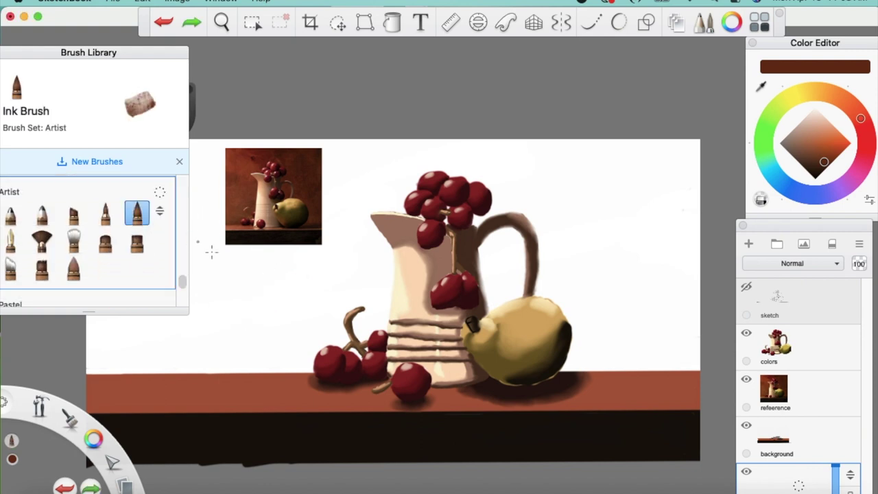
pyautogui.moveTo(266, 288)
pyautogui.mouseDown()
pyautogui.moveTo(291, 276)
pyautogui.moveTo(251, 295)
pyautogui.mouseUp()
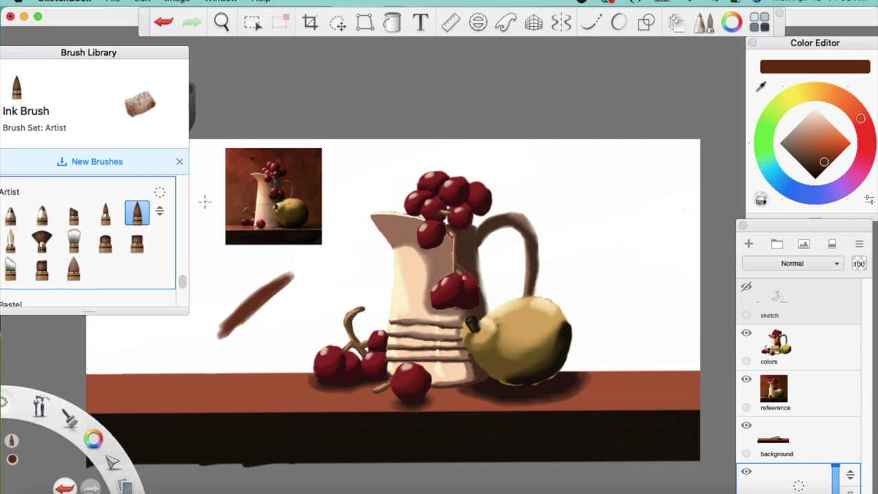
# - Undo the Ink Brush stroke and try the Artist set's Sharp Glaze, Conceptual 2 and Salty Watercolor brushes for the wall
pyautogui.press('super+z')
pyautogui.click(105, 213)
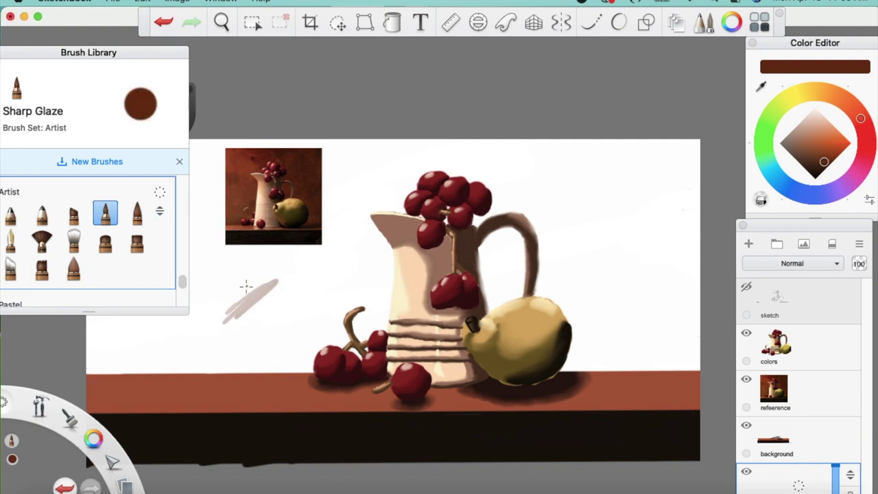
pyautogui.click(137, 241)
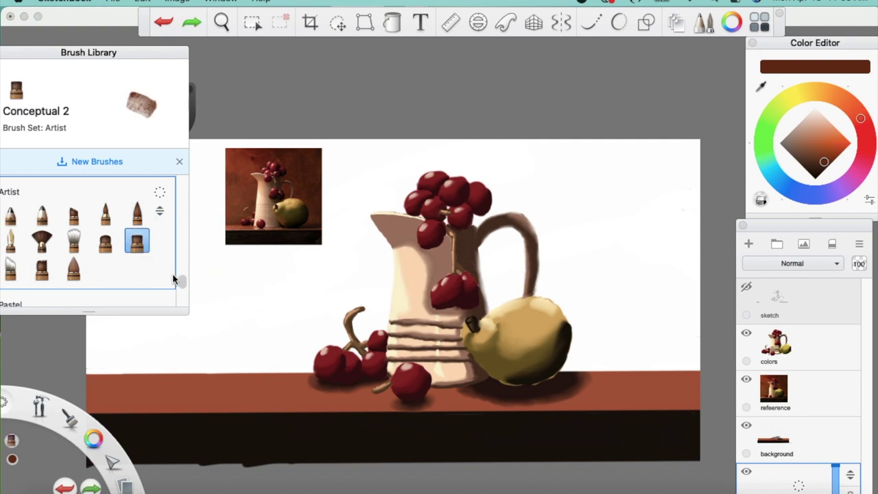
pyautogui.click(42, 240)
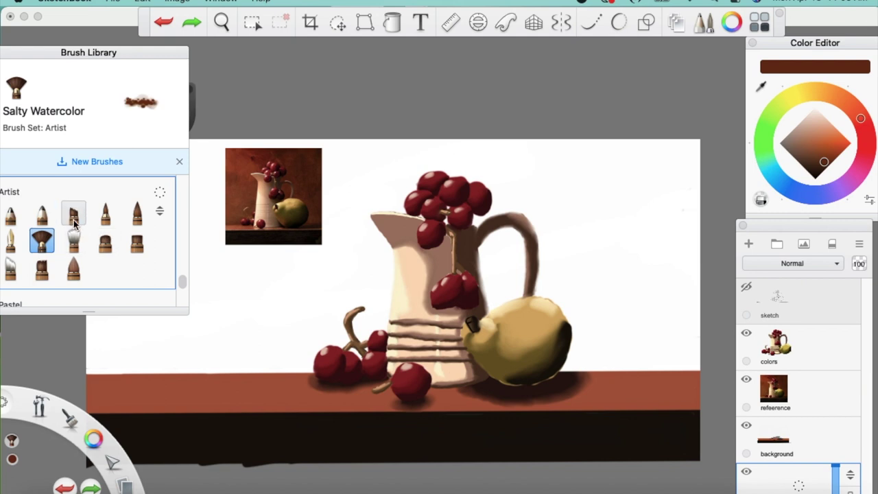
# - Choose the Artist set's Conceptual 1 brush and sample a reddish brown from the wall in the reference photo
pyautogui.click(74, 216)
pyautogui.moveTo(227, 267)
pyautogui.mouseDown()
pyautogui.moveTo(218, 333)
pyautogui.moveTo(273, 284)
pyautogui.mouseUp()
pyautogui.press('super+z')
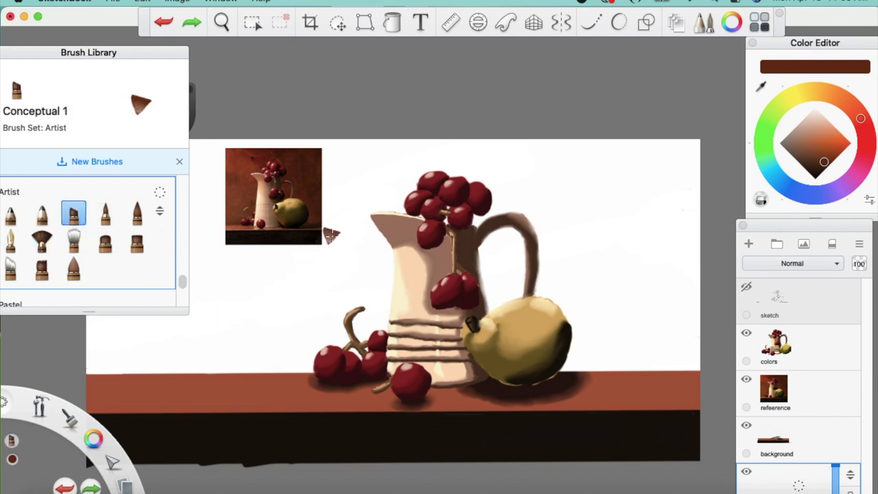
pyautogui.moveTo(251, 172); pyautogui.dragTo(238, 164)
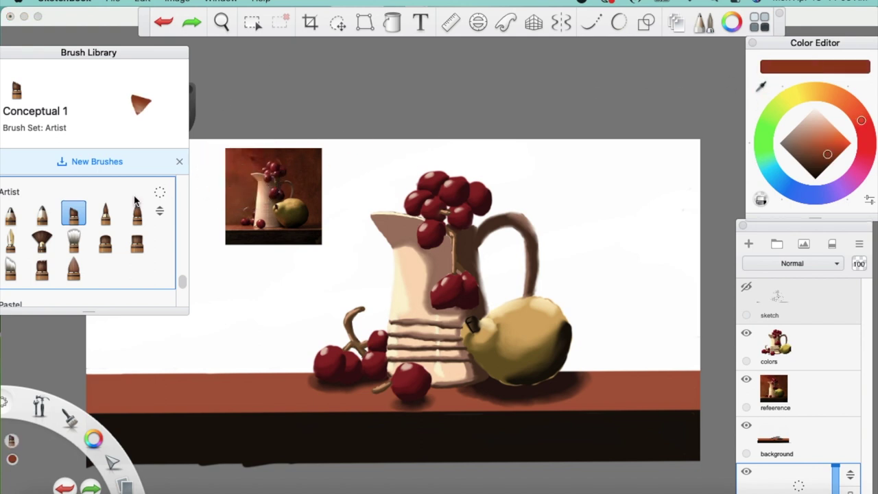
# - Paint the wall reddish brown from its left edge across to the jug and above the grapes
pyautogui.moveTo(205, 340)
pyautogui.mouseDown()
pyautogui.moveTo(270, 273)
pyautogui.moveTo(253, 298)
pyautogui.moveTo(410, 270)
pyautogui.mouseUp()
pyautogui.press('space')
pyautogui.moveTo(322, 319)
pyautogui.mouseDown()
pyautogui.moveTo(390, 251)
pyautogui.moveTo(272, 312)
pyautogui.moveTo(252, 332)
pyautogui.moveTo(330, 214)
pyautogui.moveTo(236, 199)
pyautogui.moveTo(246, 124)
pyautogui.moveTo(338, 88)
pyautogui.moveTo(215, 277)
pyautogui.moveTo(231, 300)
pyautogui.moveTo(316, 296)
pyautogui.moveTo(494, 261)
pyautogui.moveTo(417, 356)
pyautogui.mouseUp()
pyautogui.moveTo(519, 270)
pyautogui.mouseDown()
pyautogui.moveTo(394, 267)
pyautogui.moveTo(353, 227)
pyautogui.mouseUp()
pyautogui.moveTo(427, 88)
pyautogui.mouseDown()
pyautogui.moveTo(343, 144)
pyautogui.moveTo(454, 139)
pyautogui.mouseUp()
pyautogui.moveTo(453, 98)
pyautogui.mouseDown()
pyautogui.moveTo(508, 185)
pyautogui.moveTo(598, 96)
pyautogui.mouseUp()
pyautogui.moveTo(483, 130)
pyautogui.mouseDown()
pyautogui.moveTo(535, 206)
pyautogui.moveTo(618, 201)
pyautogui.mouseUp()
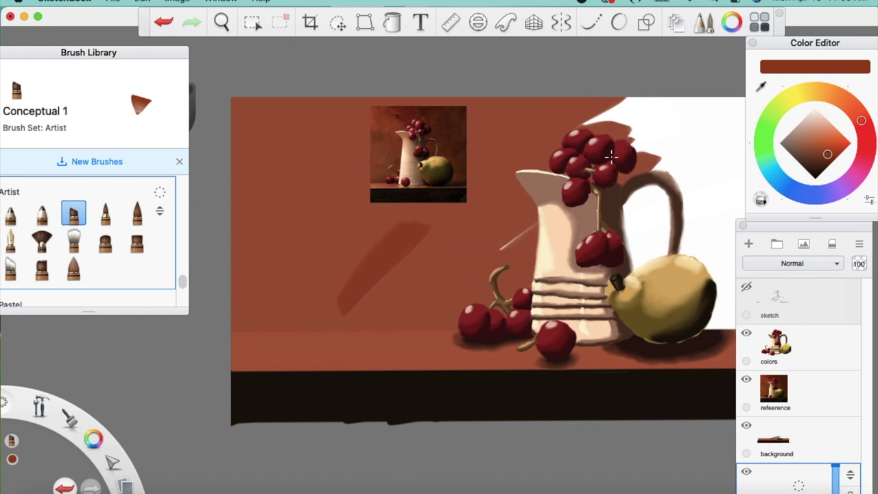
pyautogui.moveTo(689, 134); pyautogui.dragTo(602, 119)
# - Fill the rest of the wall with reddish brown around the handle and pear, out to the right canvas edge
pyautogui.press('space')
pyautogui.moveTo(610, 264)
pyautogui.mouseDown()
pyautogui.moveTo(469, 276)
pyautogui.moveTo(581, 215)
pyautogui.mouseUp()
pyautogui.moveTo(488, 259); pyautogui.dragTo(604, 205)
pyautogui.moveTo(484, 233); pyautogui.dragTo(636, 159)
pyautogui.moveTo(554, 179)
pyautogui.mouseDown()
pyautogui.moveTo(602, 200)
pyautogui.moveTo(500, 198)
pyautogui.moveTo(631, 89)
pyautogui.moveTo(479, 149)
pyautogui.moveTo(529, 109)
pyautogui.mouseUp()
pyautogui.moveTo(590, 137); pyautogui.dragTo(700, 113)
pyautogui.moveTo(700, 165)
pyautogui.mouseDown()
pyautogui.moveTo(535, 264)
pyautogui.moveTo(607, 220)
pyautogui.moveTo(633, 241)
pyautogui.moveTo(525, 284)
pyautogui.moveTo(686, 280)
pyautogui.moveTo(605, 353)
pyautogui.moveTo(695, 333)
pyautogui.moveTo(701, 262)
pyautogui.mouseUp()
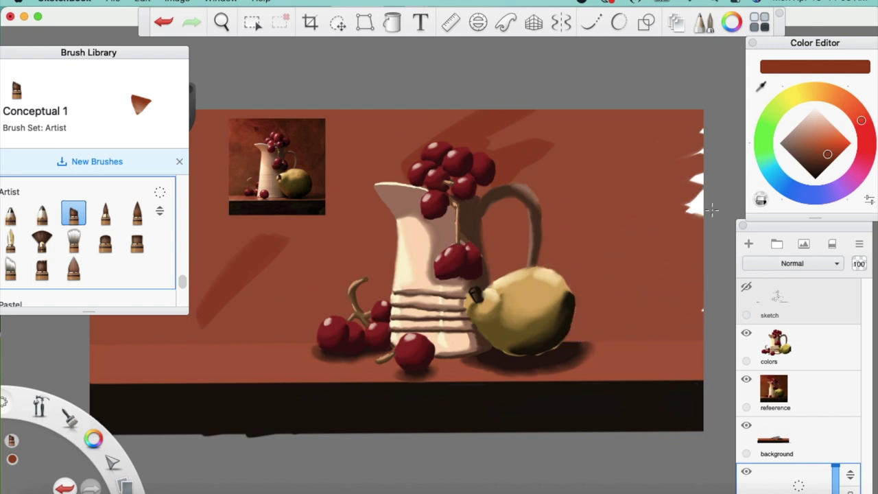
pyautogui.moveTo(712, 210); pyautogui.dragTo(684, 189)
# - Sample a very dark brown from the reference photo and paint broad strokes across the upper right wall and around the handle
pyautogui.click(759, 85)
pyautogui.moveTo(316, 129); pyautogui.dragTo(309, 129)
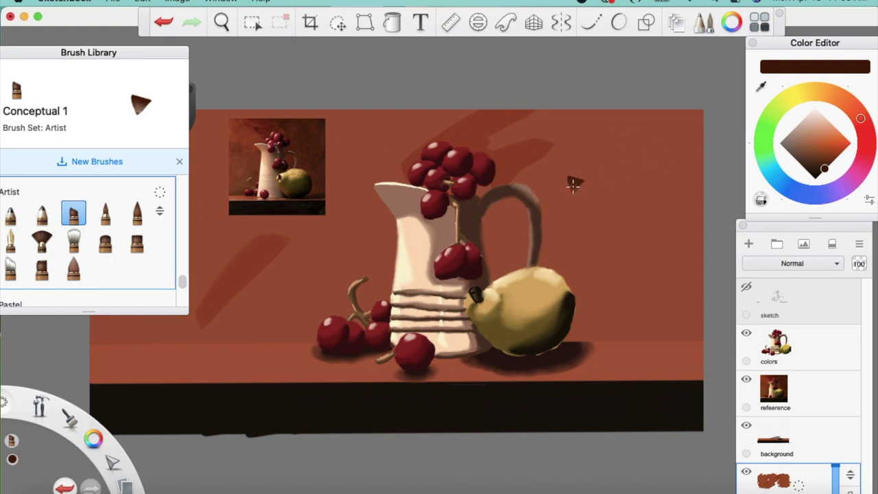
pyautogui.moveTo(519, 133)
pyautogui.mouseDown()
pyautogui.moveTo(467, 115)
pyautogui.moveTo(531, 122)
pyautogui.moveTo(496, 158)
pyautogui.moveTo(526, 187)
pyautogui.moveTo(629, 160)
pyautogui.moveTo(586, 155)
pyautogui.moveTo(644, 111)
pyautogui.moveTo(546, 159)
pyautogui.moveTo(580, 222)
pyautogui.moveTo(641, 234)
pyautogui.moveTo(593, 307)
pyautogui.moveTo(662, 284)
pyautogui.moveTo(630, 315)
pyautogui.moveTo(649, 219)
pyautogui.moveTo(682, 161)
pyautogui.moveTo(626, 139)
pyautogui.moveTo(661, 158)
pyautogui.moveTo(595, 216)
pyautogui.moveTo(482, 180)
pyautogui.mouseUp()
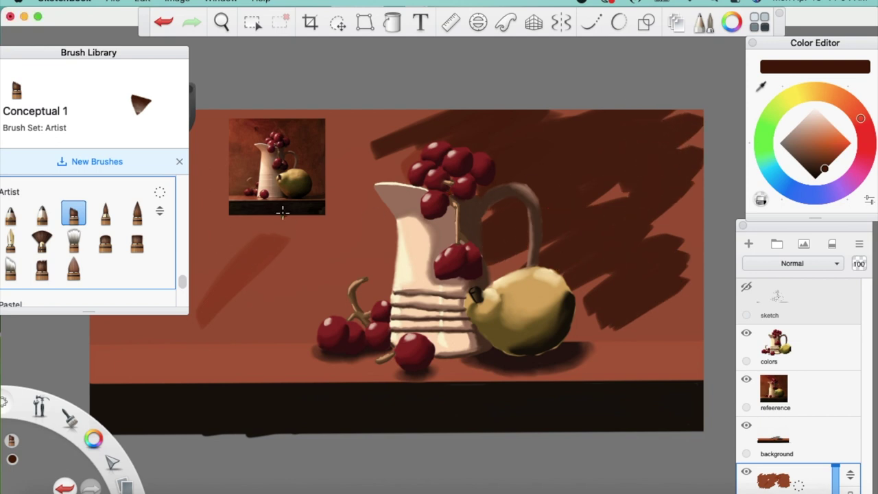
# - Sample a medium brown from the reference photo and paint it over the wall left of the jug and right of the pear
pyautogui.click(761, 86)
pyautogui.click(243, 165)
pyautogui.click(246, 165)
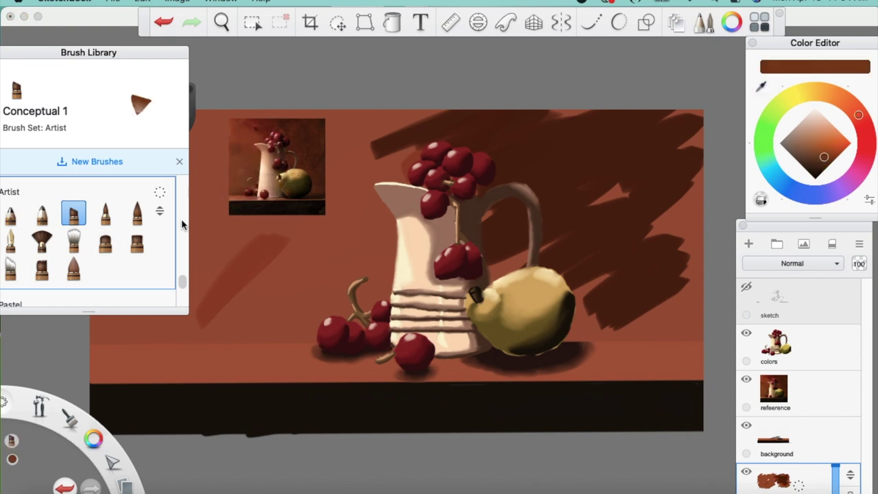
pyautogui.moveTo(233, 303)
pyautogui.mouseDown()
pyautogui.moveTo(161, 331)
pyautogui.moveTo(117, 319)
pyautogui.moveTo(231, 318)
pyautogui.moveTo(300, 288)
pyautogui.moveTo(300, 353)
pyautogui.mouseUp()
pyautogui.moveTo(360, 326)
pyautogui.mouseDown()
pyautogui.moveTo(377, 275)
pyautogui.moveTo(372, 212)
pyautogui.moveTo(329, 205)
pyautogui.moveTo(271, 272)
pyautogui.moveTo(226, 267)
pyautogui.moveTo(314, 251)
pyautogui.moveTo(301, 204)
pyautogui.moveTo(193, 202)
pyautogui.mouseUp()
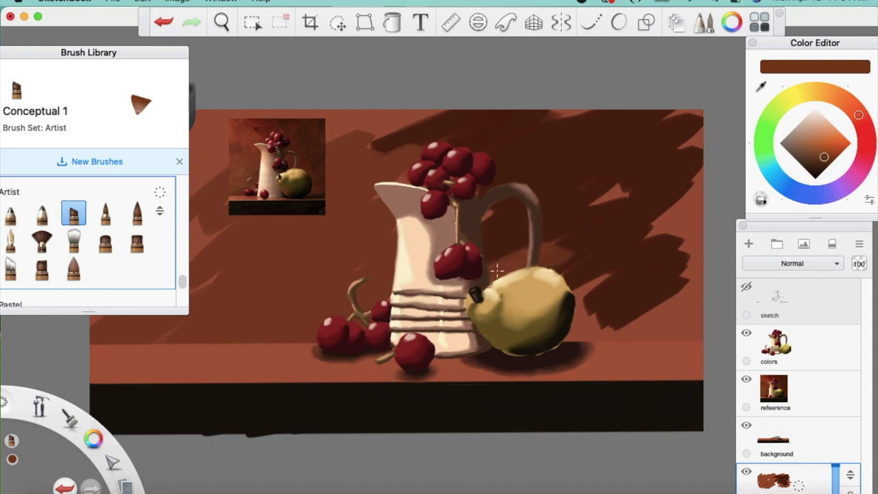
pyautogui.moveTo(600, 313)
pyautogui.mouseDown()
pyautogui.moveTo(590, 295)
pyautogui.moveTo(631, 331)
pyautogui.moveTo(700, 319)
pyautogui.moveTo(651, 287)
pyautogui.moveTo(562, 255)
pyautogui.mouseUp()
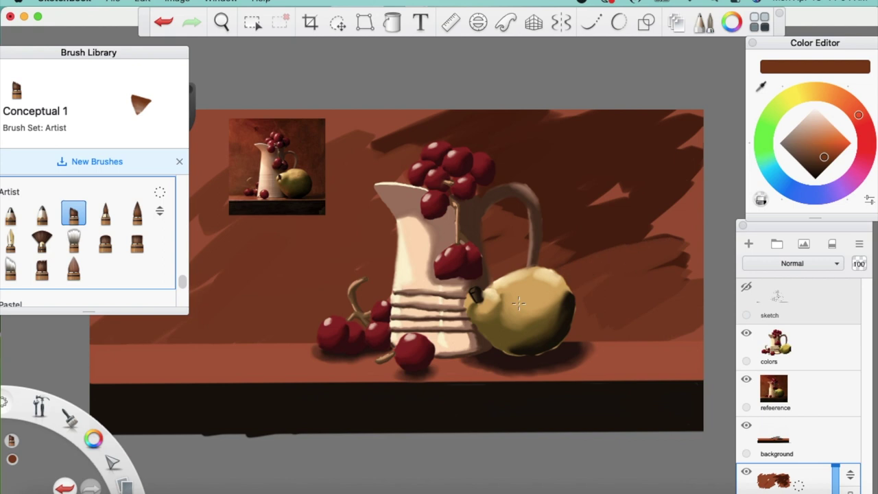
# - Sample dark brown from the painted wall and darken the right edge, the area behind the handle and the top of the wall
pyautogui.keyDown('alt'); pyautogui.click(668, 165); pyautogui.keyUp('alt')
pyautogui.moveTo(690, 201)
pyautogui.mouseDown()
pyautogui.moveTo(637, 241)
pyautogui.moveTo(715, 186)
pyautogui.moveTo(669, 278)
pyautogui.moveTo(693, 327)
pyautogui.mouseUp()
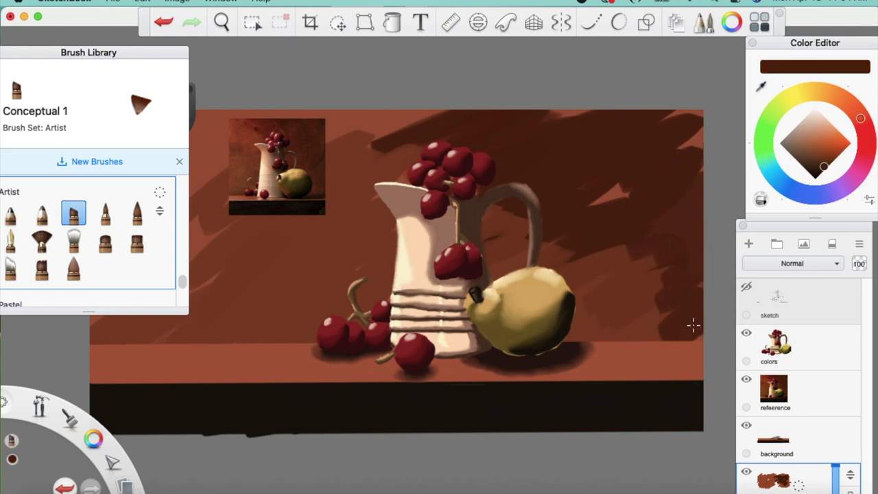
pyautogui.moveTo(676, 206); pyautogui.dragTo(668, 151)
pyautogui.moveTo(611, 162)
pyautogui.mouseDown()
pyautogui.moveTo(603, 91)
pyautogui.moveTo(331, 133)
pyautogui.moveTo(323, 93)
pyautogui.moveTo(343, 98)
pyautogui.moveTo(367, 172)
pyautogui.moveTo(502, 169)
pyautogui.moveTo(464, 257)
pyautogui.moveTo(613, 243)
pyautogui.moveTo(587, 308)
pyautogui.moveTo(607, 352)
pyautogui.mouseUp()
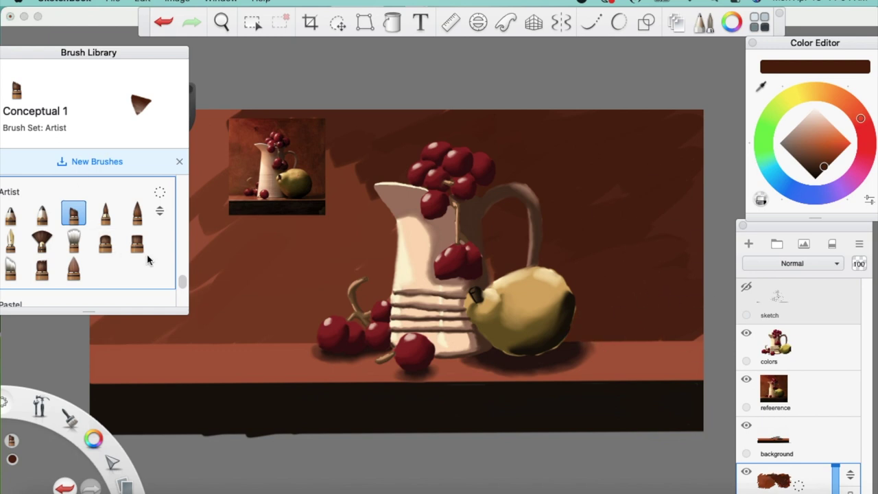
# - Choose the Basic set's Blending brush, enlarge it and smooth the brown strokes on the wall left of the jug
pyautogui.moveTo(183, 274); pyautogui.dragTo(182, 181)
pyautogui.click(105, 267)
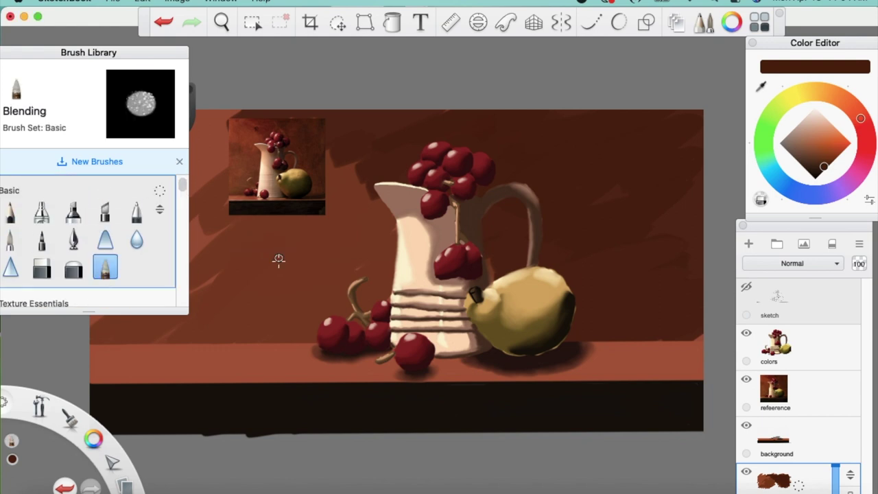
pyautogui.press('space')
pyautogui.moveTo(274, 288); pyautogui.dragTo(417, 279)
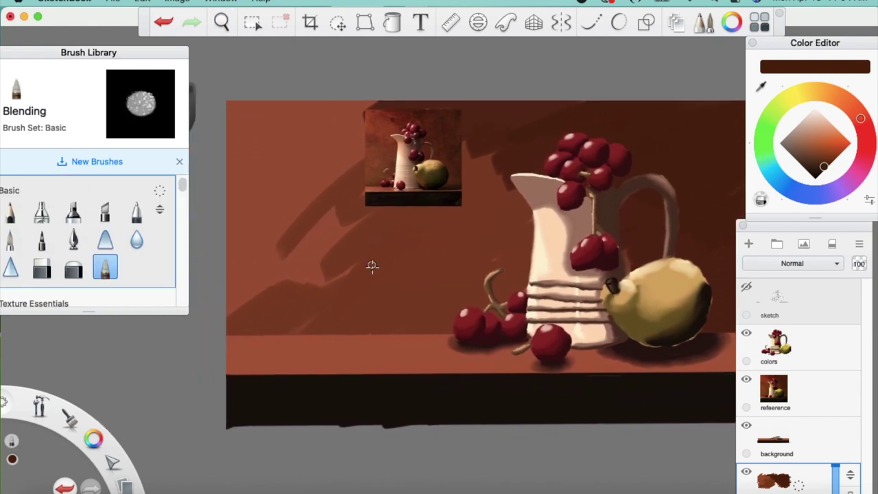
pyautogui.press(']')
pyautogui.press(']')
pyautogui.press(']')
pyautogui.press(']')
pyautogui.press(']')
pyautogui.press(']')
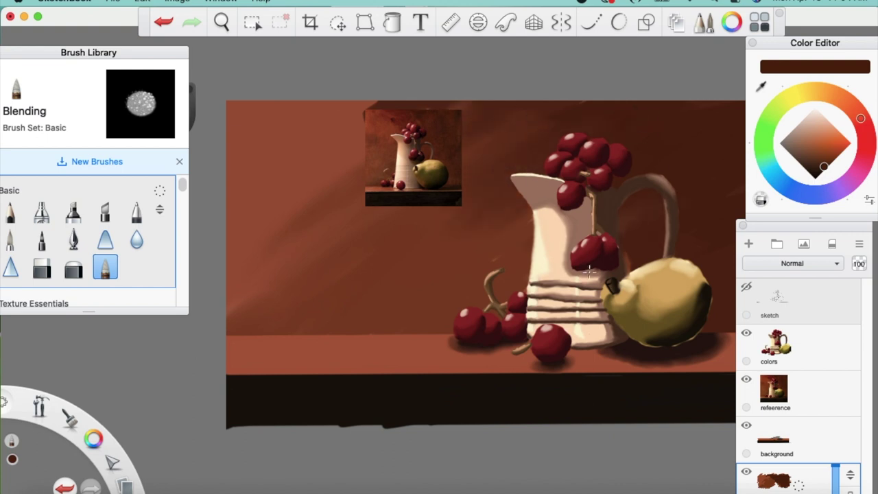
# - Undo the last Blending stroke and smooth the wall's right side, including its upper and lower corners
pyautogui.press('super+z')
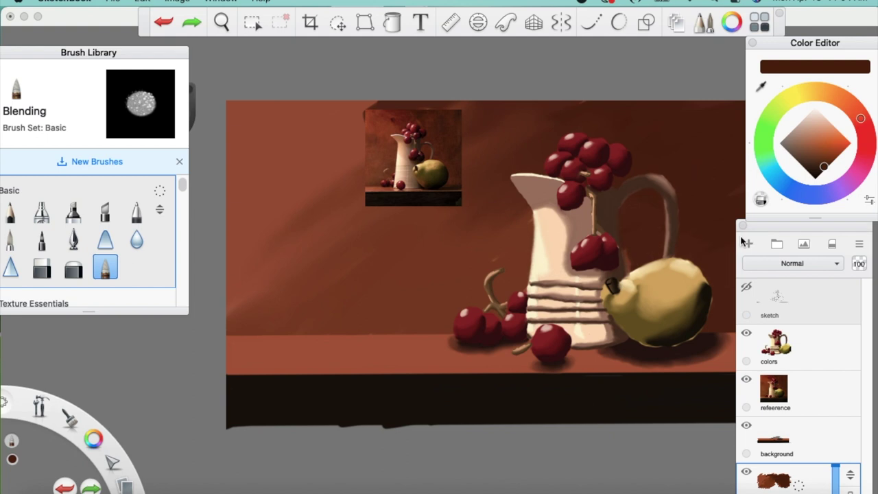
pyautogui.moveTo(666, 274)
pyautogui.mouseDown()
pyautogui.moveTo(486, 299)
pyautogui.moveTo(444, 291)
pyautogui.mouseUp()
pyautogui.moveTo(657, 149); pyautogui.dragTo(604, 167)
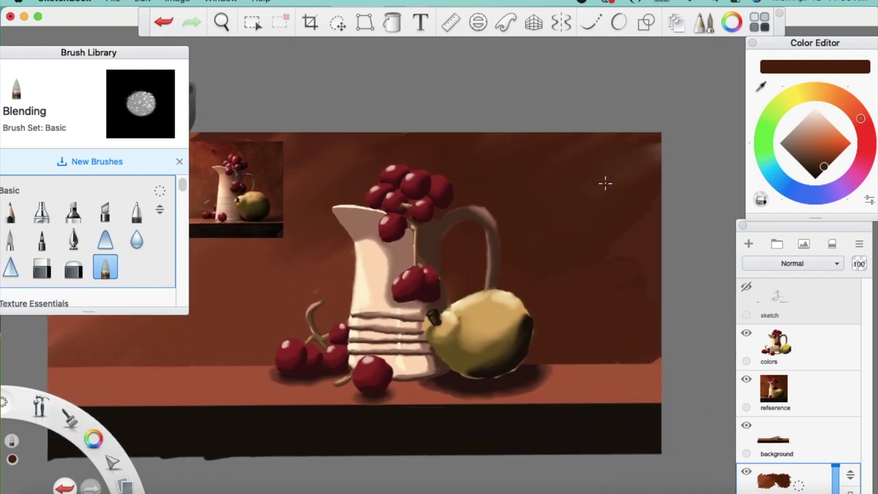
pyautogui.moveTo(657, 139); pyautogui.dragTo(604, 200)
pyautogui.moveTo(676, 343); pyautogui.dragTo(617, 354)
# - Blend the wall around the reference photo and along its left edge
pyautogui.press('space')
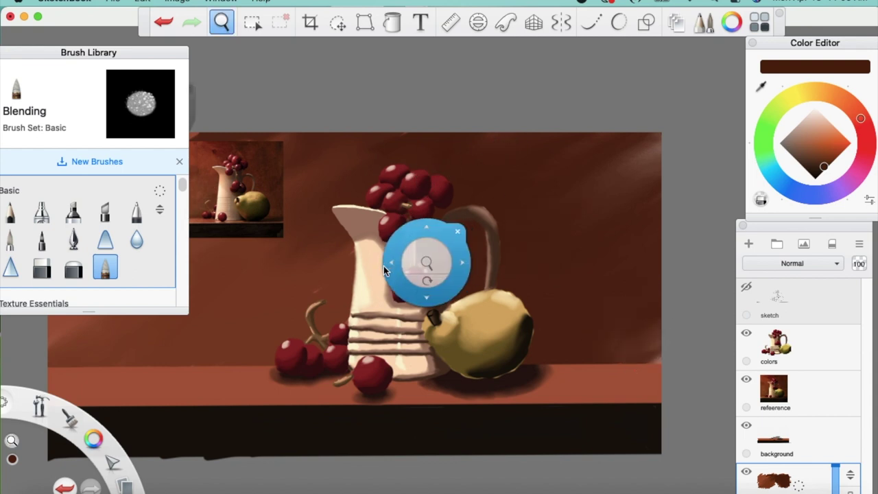
pyautogui.moveTo(383, 266); pyautogui.dragTo(530, 268)
pyautogui.moveTo(370, 139); pyautogui.dragTo(202, 247)
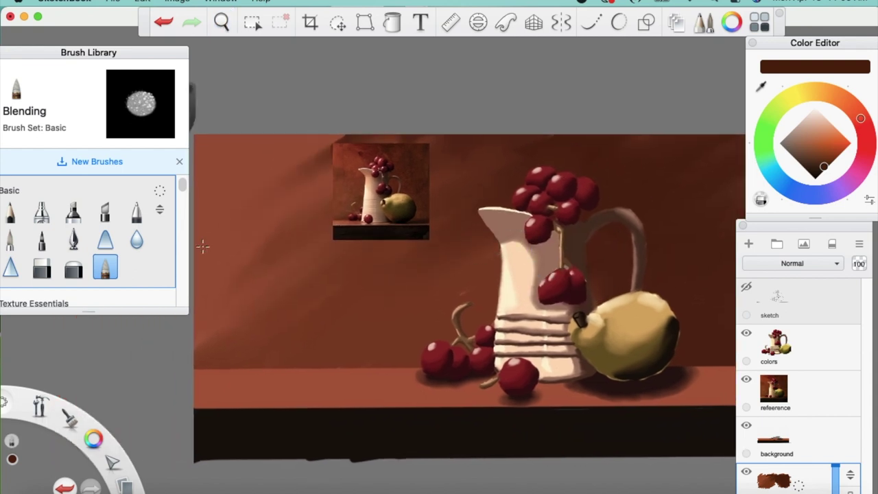
# - Try the Splatter set's Splatter brush in dark brown on the wall beneath the reference photo and undo the strokes
pyautogui.press('space')
pyautogui.moveTo(599, 308); pyautogui.dragTo(537, 323)
pyautogui.moveTo(177, 196); pyautogui.dragTo(177, 259)
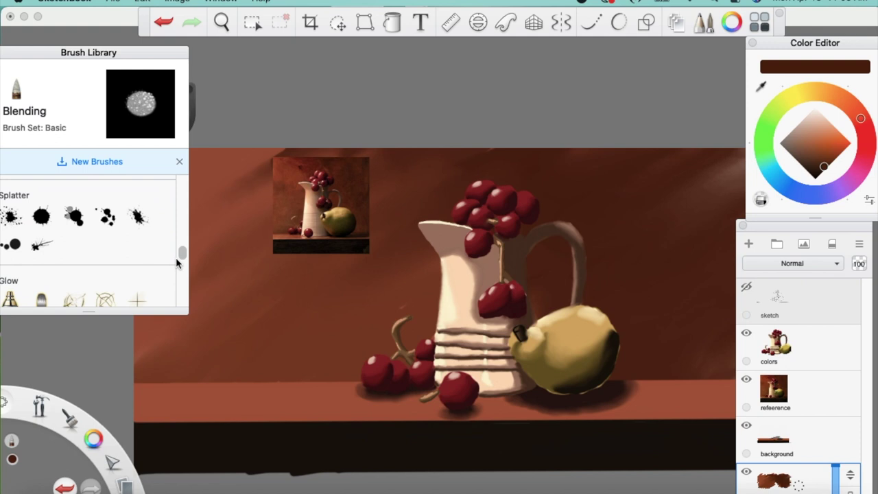
pyautogui.click(138, 217)
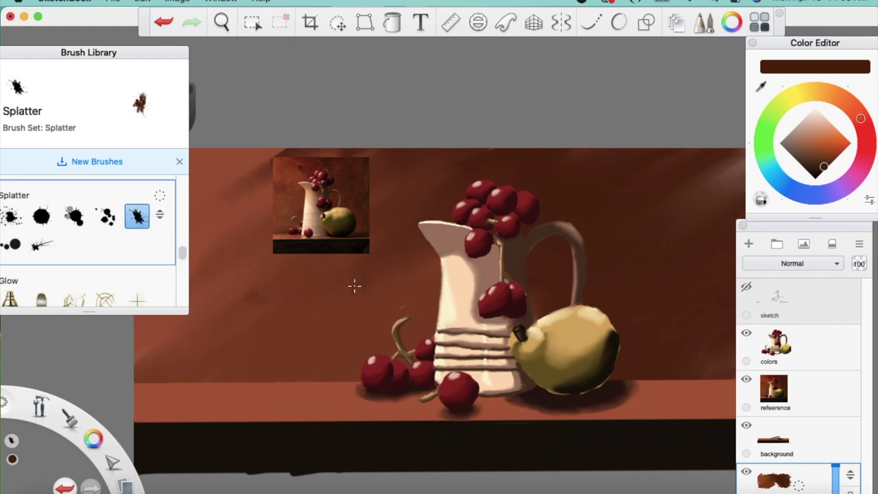
pyautogui.moveTo(371, 288); pyautogui.dragTo(397, 283)
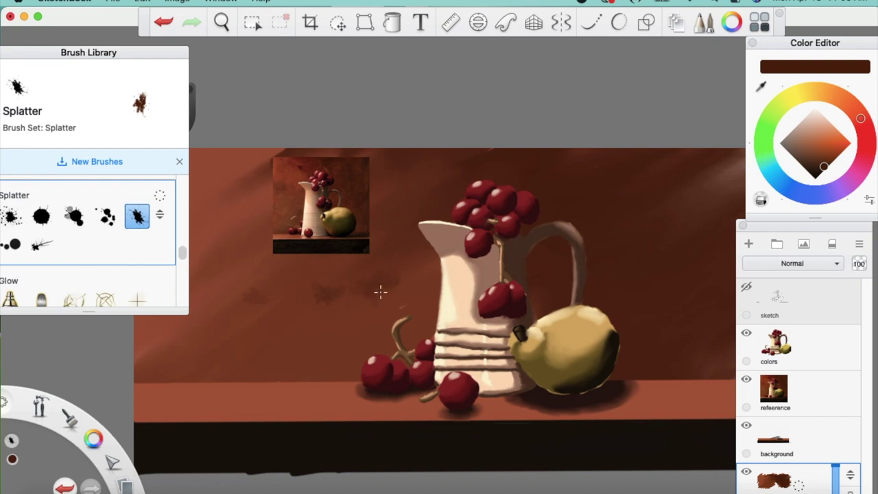
pyautogui.press('super+z')
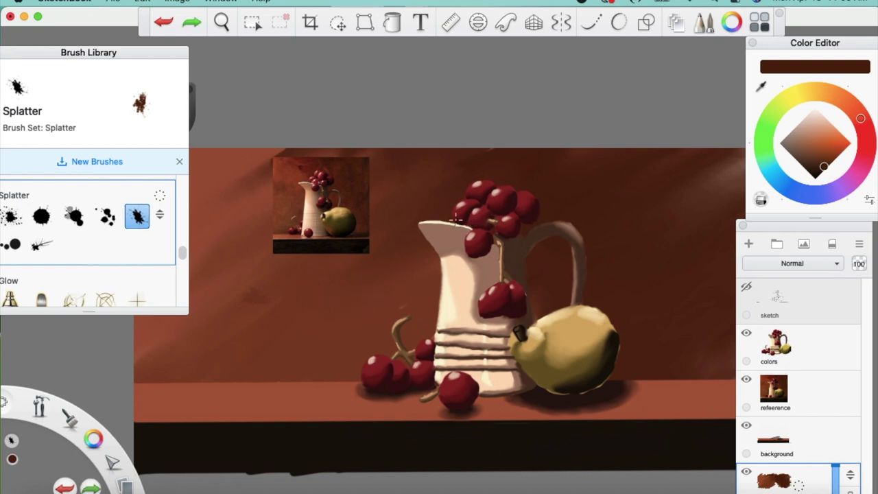
pyautogui.click(331, 277)
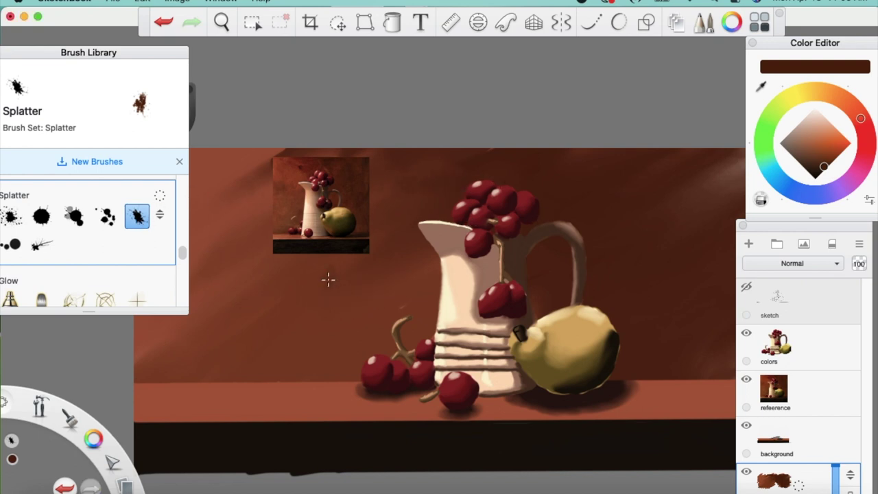
pyautogui.press('super+z')
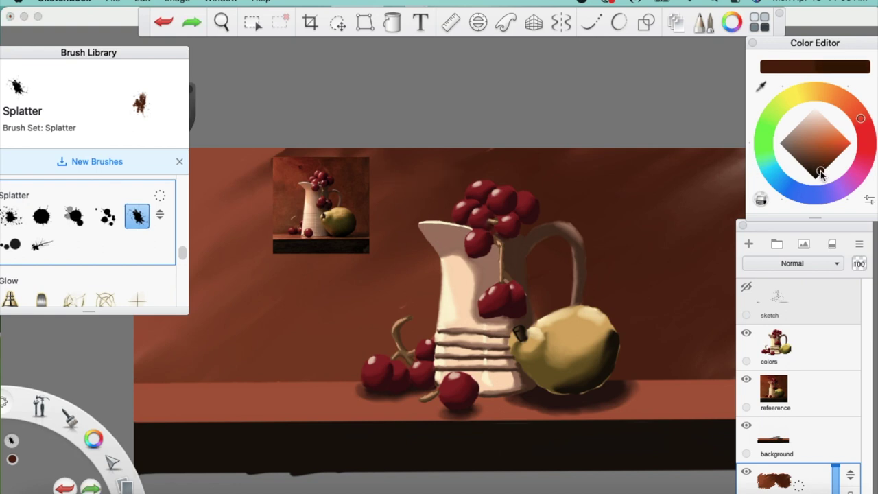
# - Pick a darker brown, try the Splatter brush above the jug and beside its handle, and undo the strokes
pyautogui.click(821, 173)
pyautogui.moveTo(378, 215)
pyautogui.mouseDown()
pyautogui.moveTo(452, 189)
pyautogui.moveTo(523, 187)
pyautogui.moveTo(601, 201)
pyautogui.moveTo(523, 177)
pyautogui.moveTo(535, 172)
pyautogui.moveTo(405, 184)
pyautogui.mouseUp()
pyautogui.press('super+z')
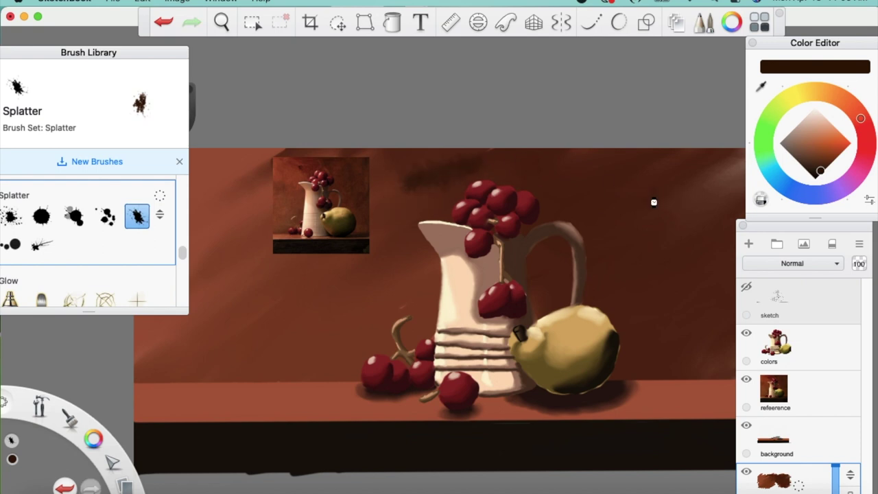
pyautogui.press('super+z')
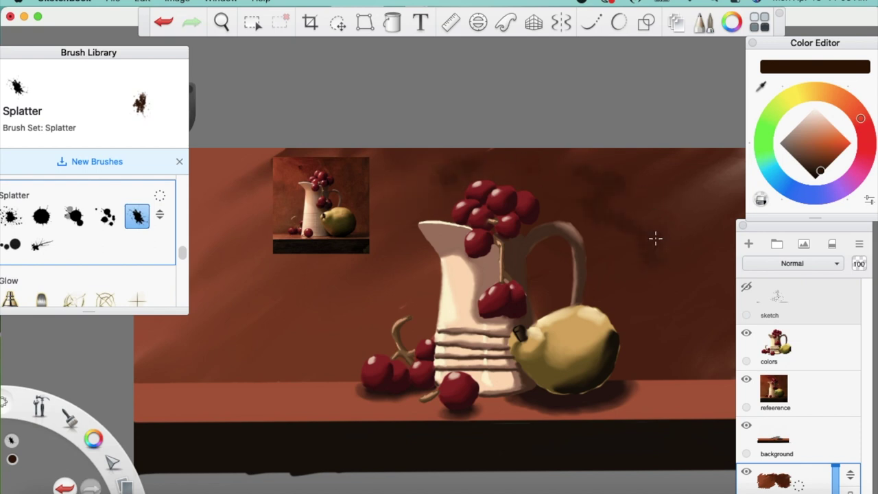
pyautogui.press('super+z')
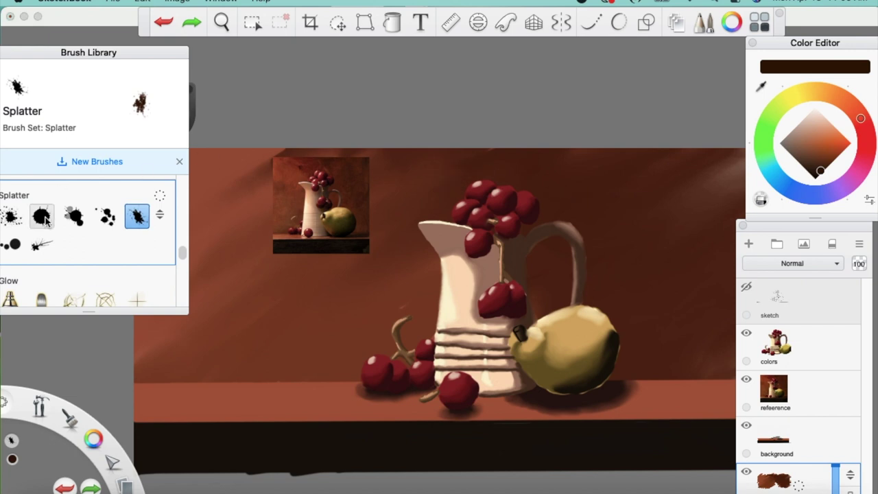
# - Choose the Splatter set's Paint Splatter 4 brush and paint very dark brown patches above the grapes and right of the handle
pyautogui.click(11, 216)
pyautogui.click(106, 218)
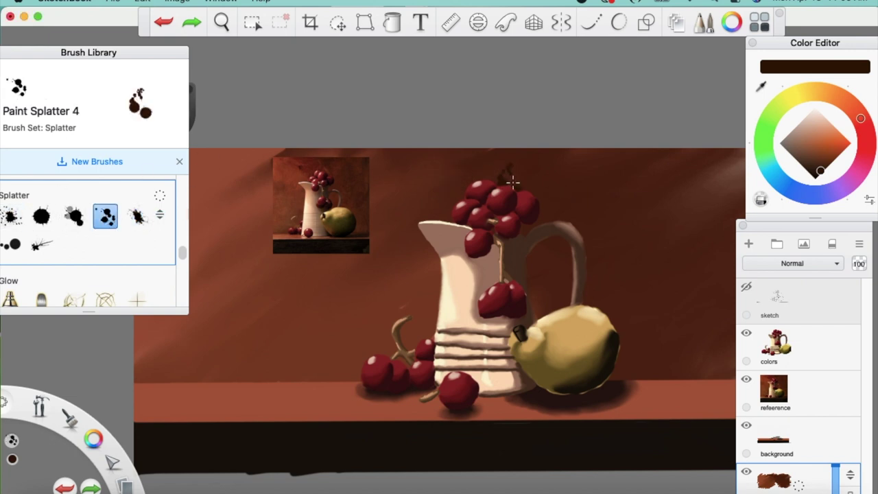
pyautogui.click(515, 186)
pyautogui.moveTo(515, 186)
pyautogui.mouseDown()
pyautogui.moveTo(467, 180)
pyautogui.moveTo(643, 196)
pyautogui.moveTo(634, 274)
pyautogui.mouseUp()
# - Try Paint Splatter 4 on the wall beneath and left of the reference photo and undo those strokes
pyautogui.moveTo(374, 273); pyautogui.dragTo(278, 353)
pyautogui.moveTo(292, 271)
pyautogui.mouseDown()
pyautogui.moveTo(213, 237)
pyautogui.moveTo(226, 227)
pyautogui.mouseUp()
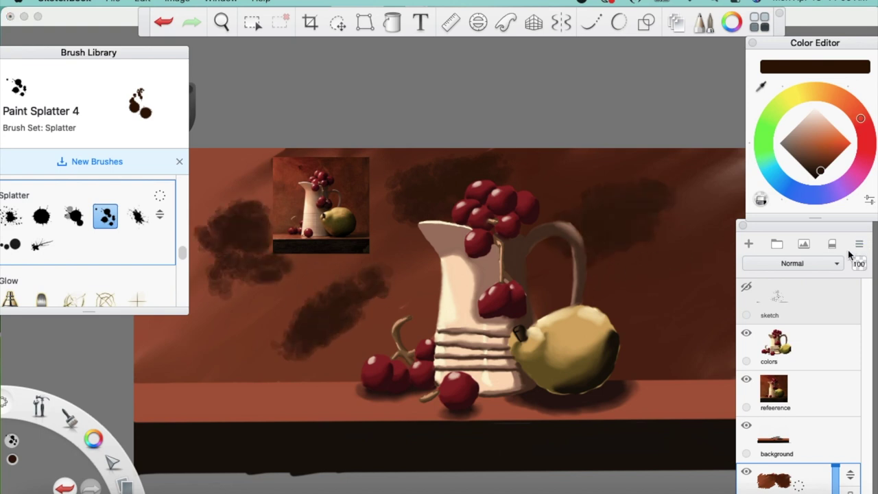
pyautogui.press('super+z')
pyautogui.press('super+z')
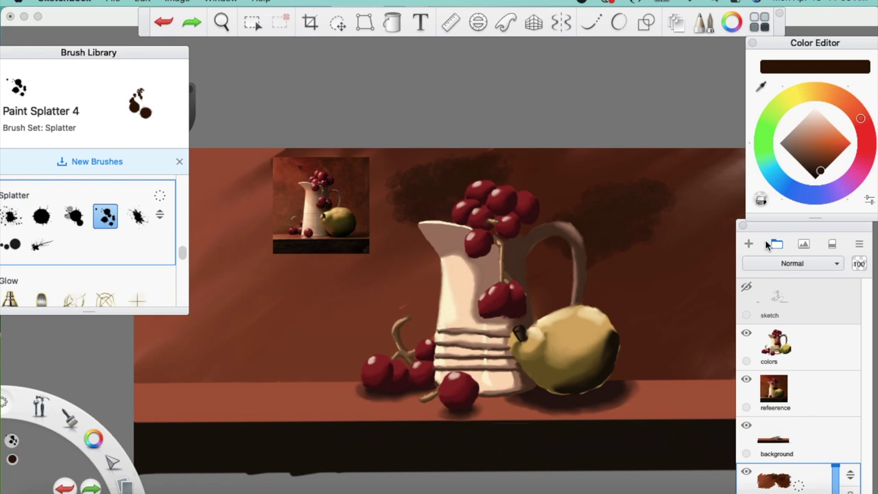
# - Extend the dark patches right of the jug's handle, and blend them and the patches above the grapes into the wall with the Blending brush
pyautogui.press('space')
pyautogui.moveTo(672, 284)
pyautogui.mouseDown()
pyautogui.moveTo(541, 293)
pyautogui.moveTo(587, 275)
pyautogui.moveTo(535, 304)
pyautogui.moveTo(508, 339)
pyautogui.moveTo(526, 342)
pyautogui.moveTo(548, 300)
pyautogui.moveTo(548, 327)
pyautogui.moveTo(576, 264)
pyautogui.moveTo(529, 286)
pyautogui.moveTo(532, 229)
pyautogui.moveTo(554, 274)
pyautogui.moveTo(573, 264)
pyautogui.moveTo(497, 209)
pyautogui.moveTo(446, 193)
pyautogui.moveTo(425, 197)
pyautogui.mouseUp()
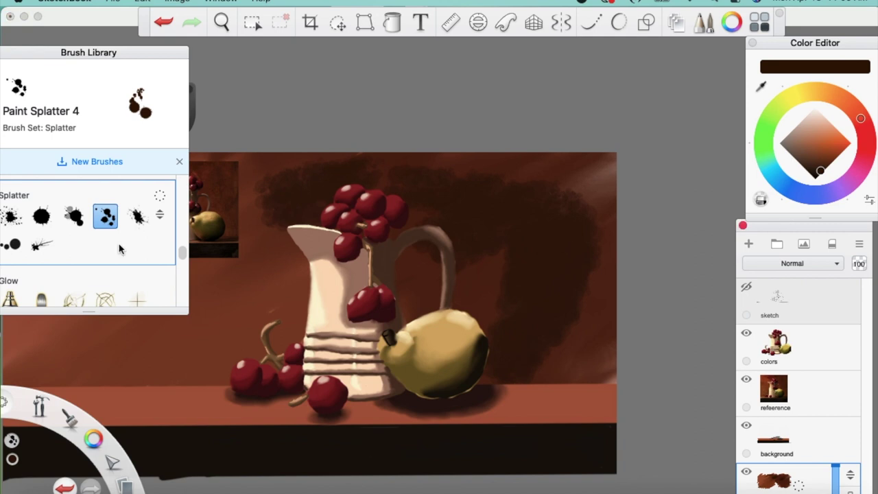
pyautogui.moveTo(181, 231); pyautogui.dragTo(180, 182)
pyautogui.click(105, 266)
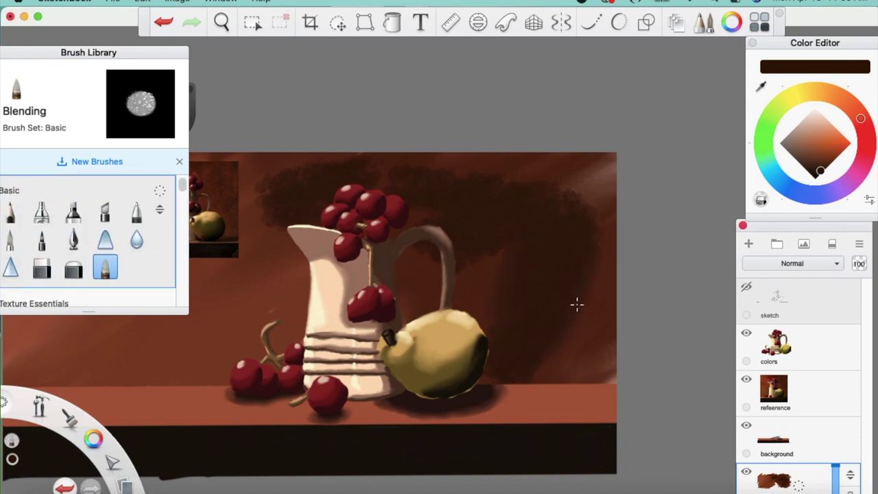
pyautogui.moveTo(570, 225); pyautogui.dragTo(567, 212)
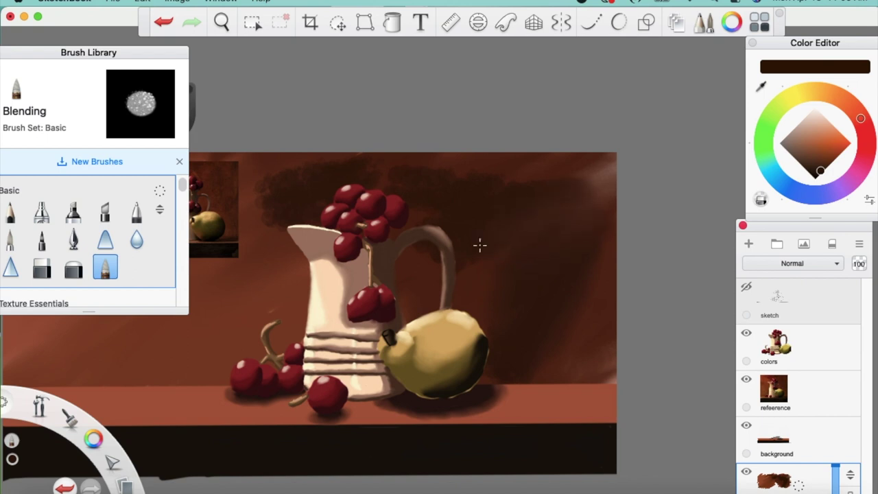
pyautogui.moveTo(319, 183); pyautogui.dragTo(289, 176)
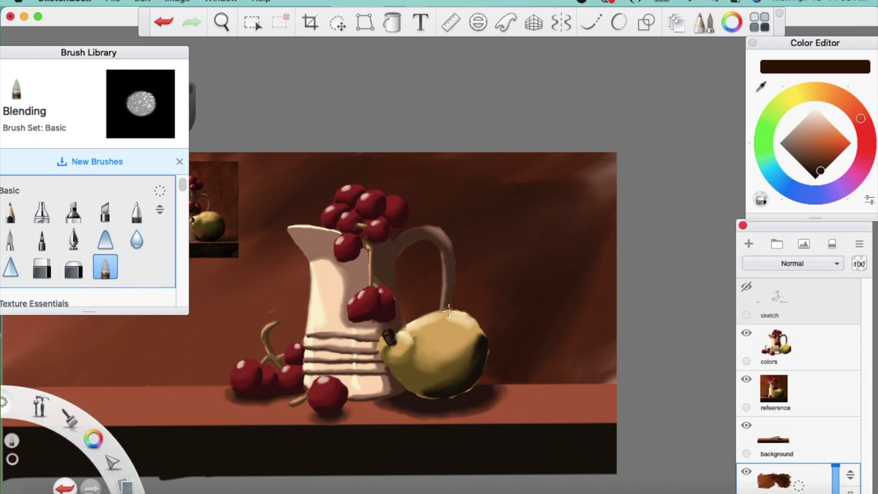
pyautogui.moveTo(549, 233); pyautogui.dragTo(611, 199)
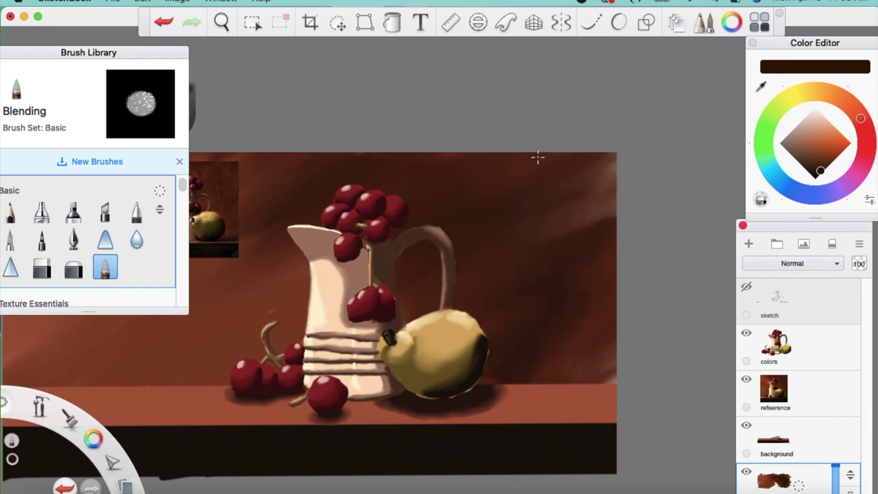
# - Enlarge the reference photo on the reference layer and move it to the wall and tabletop area left of the jug
pyautogui.press('space')
pyautogui.moveTo(427, 322); pyautogui.dragTo(602, 281)
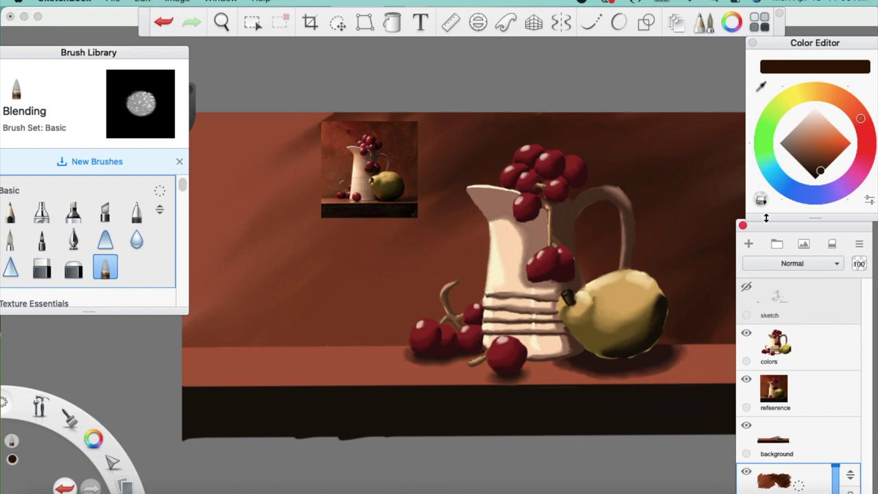
pyautogui.press('space')
pyautogui.moveTo(516, 310); pyautogui.dragTo(436, 362)
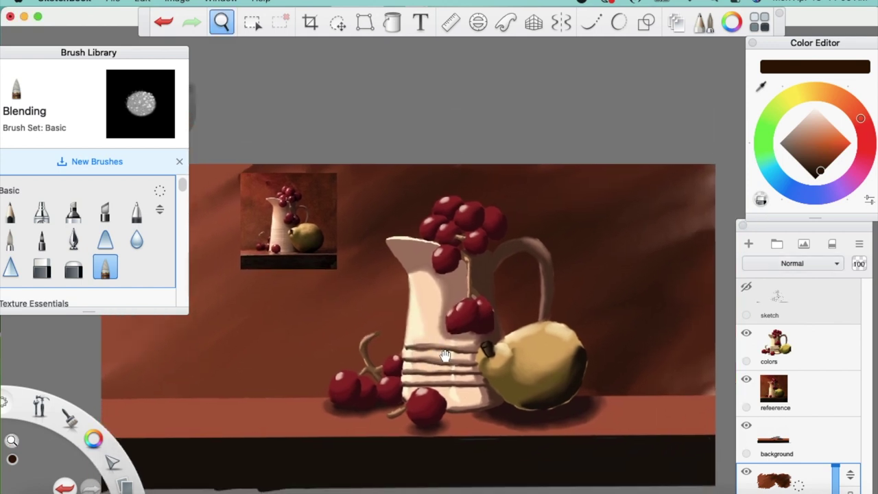
pyautogui.click(793, 387)
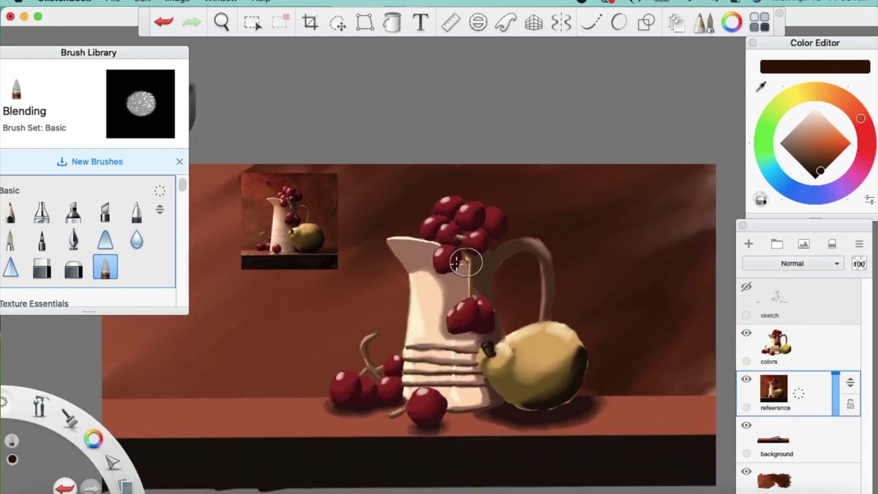
pyautogui.click(343, 29)
pyautogui.moveTo(369, 206); pyautogui.dragTo(486, 194)
pyautogui.moveTo(508, 224); pyautogui.dragTo(451, 314)
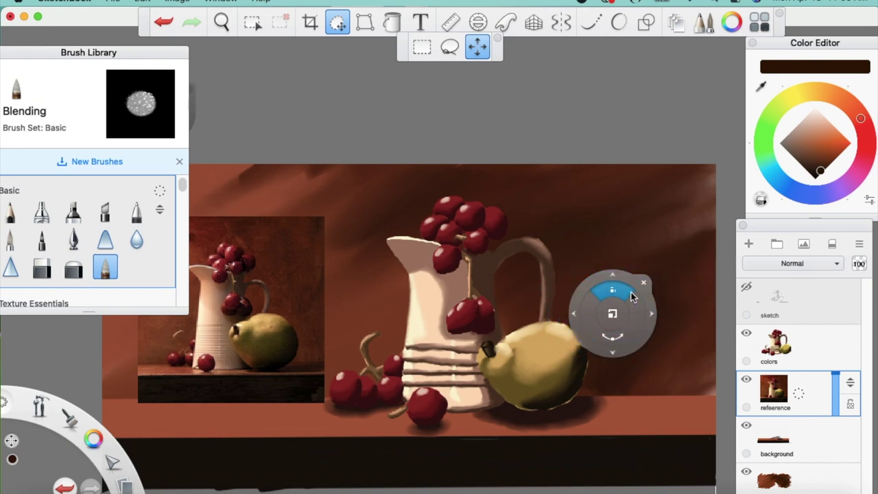
pyautogui.click(625, 282)
pyautogui.moveTo(582, 362); pyautogui.dragTo(597, 369)
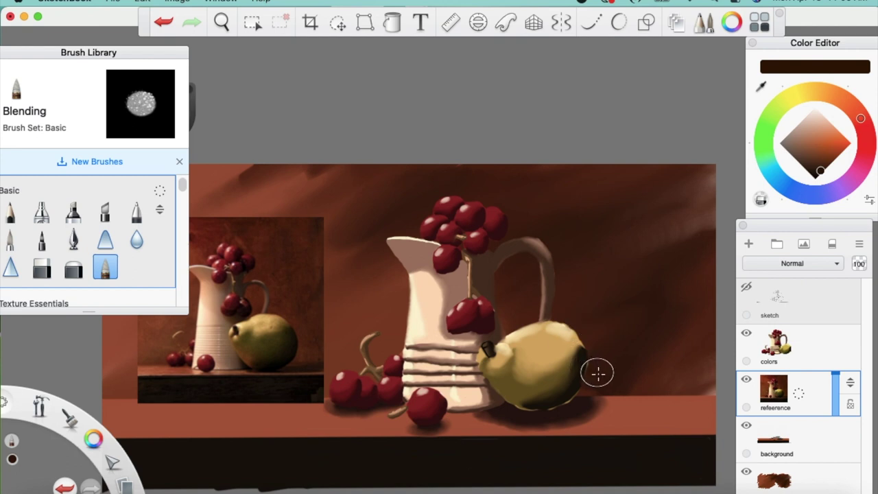
# - Hide the reference layer and make the background layer active
pyautogui.click(746, 381)
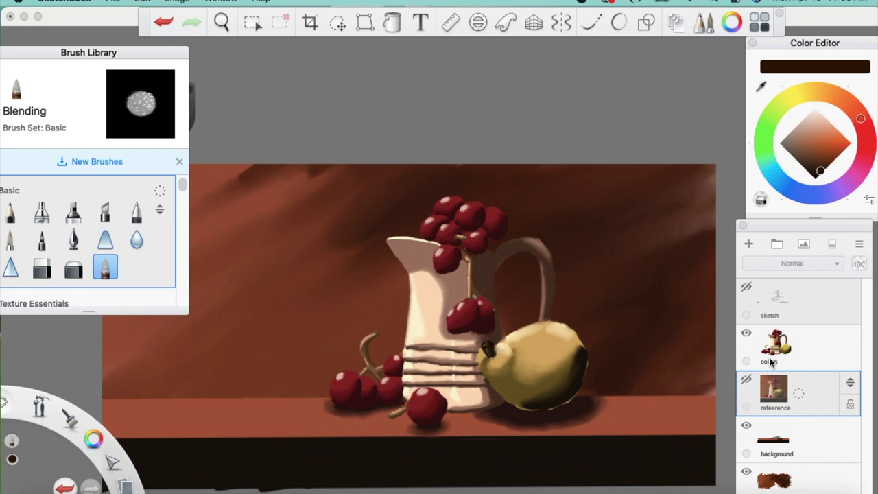
pyautogui.click(788, 449)
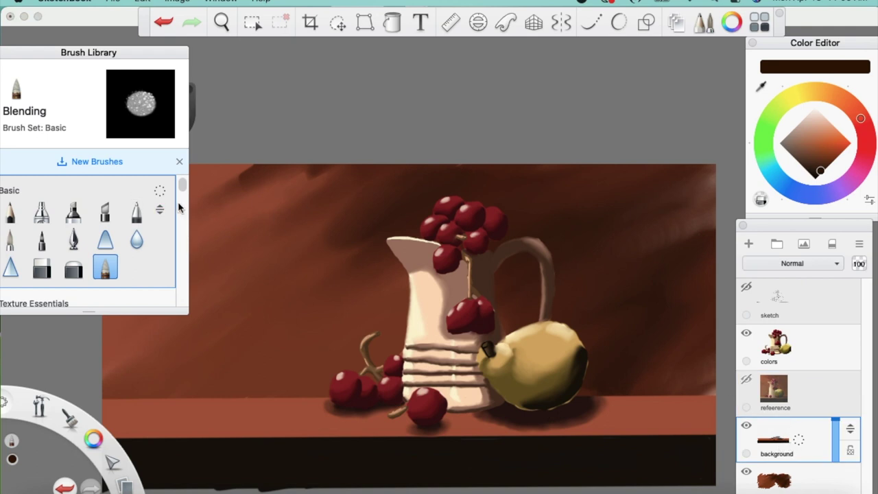
# - Try the Speckled brush from the Texture Essentials set in very dark brown on the tabletop
pyautogui.scroll(-5, 182, 192)
pyautogui.scroll(4, 182, 196)
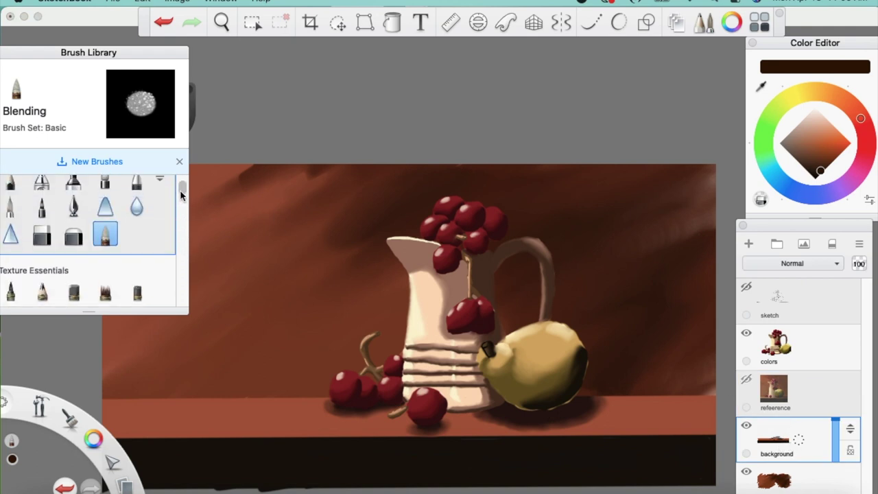
pyautogui.scroll(-2, 182, 195)
pyautogui.click(105, 242)
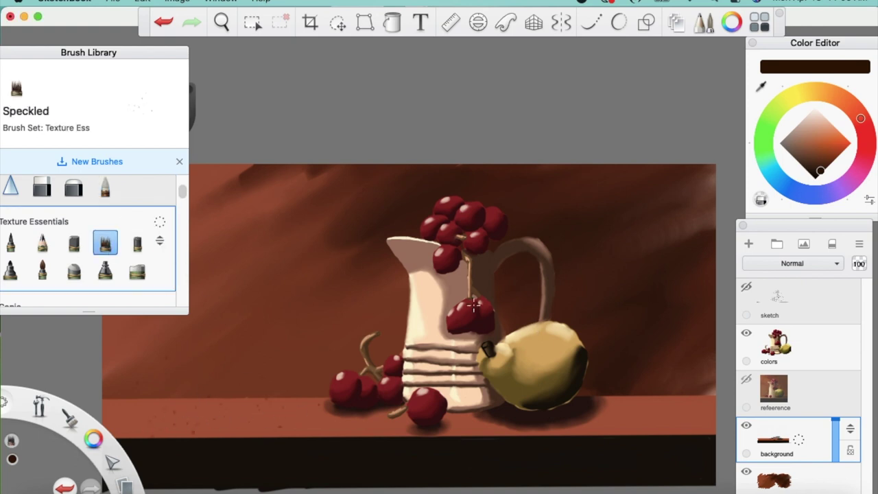
# - Undo the speckles and shade the tabletop around the fruit in very dark brown with the Texture Essentials set's Watercolor brush
pyautogui.click(41, 270)
pyautogui.click(257, 355)
pyautogui.press('super+z')
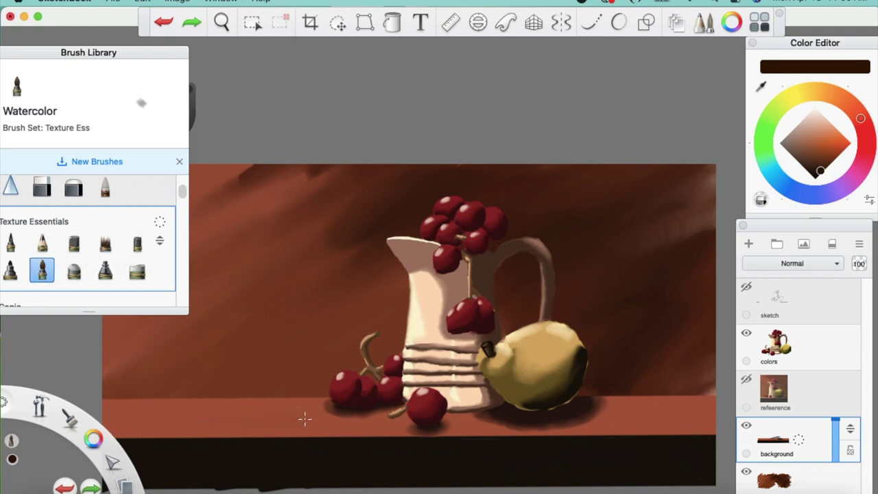
pyautogui.moveTo(264, 427); pyautogui.dragTo(509, 388)
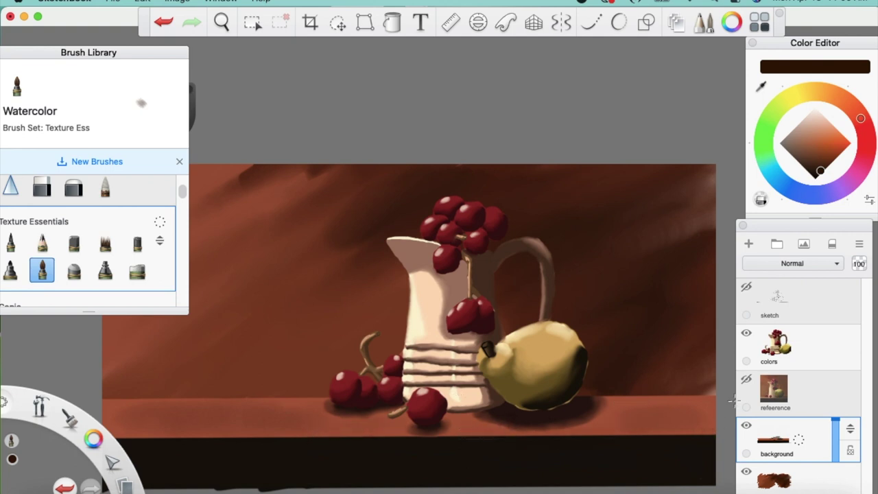
# - Crop the canvas to 1071 × 640 px, trimming the side margins and the uneven lower edge around the still life
pyautogui.press('space')
pyautogui.moveTo(427, 255); pyautogui.dragTo(393, 277)
pyautogui.moveTo(445, 294); pyautogui.dragTo(472, 247)
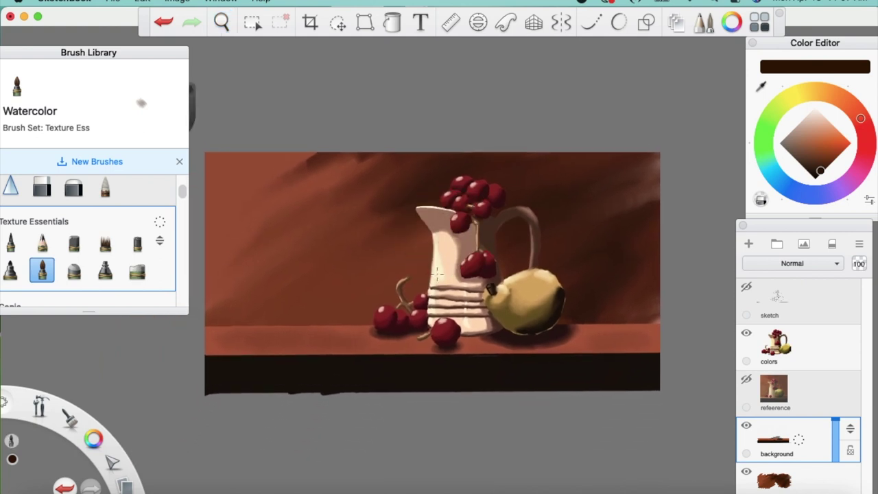
pyautogui.click(316, 21)
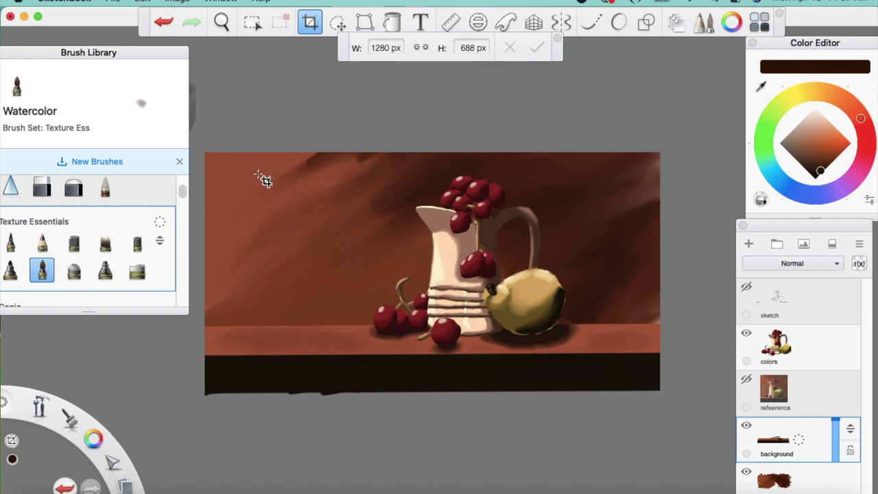
pyautogui.moveTo(252, 163); pyautogui.dragTo(639, 399)
pyautogui.press('space')
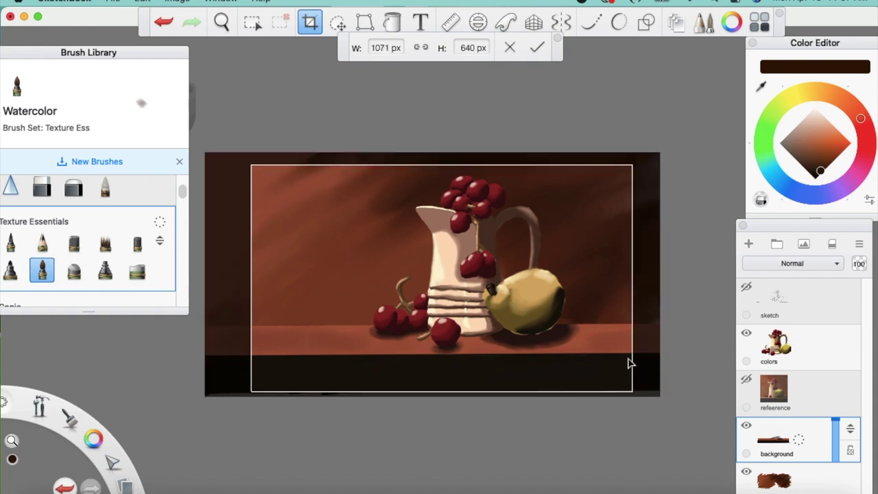
pyautogui.click(536, 47)
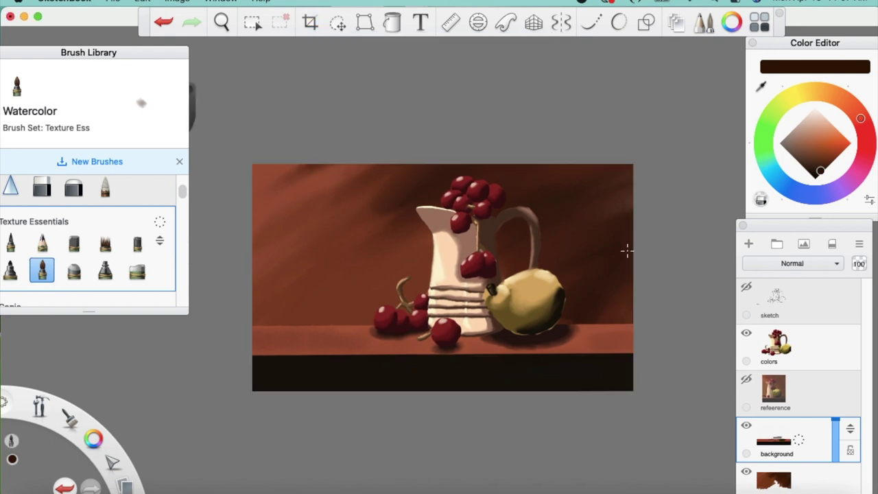
pyautogui.press('space')
pyautogui.moveTo(510, 268); pyautogui.dragTo(601, 264)
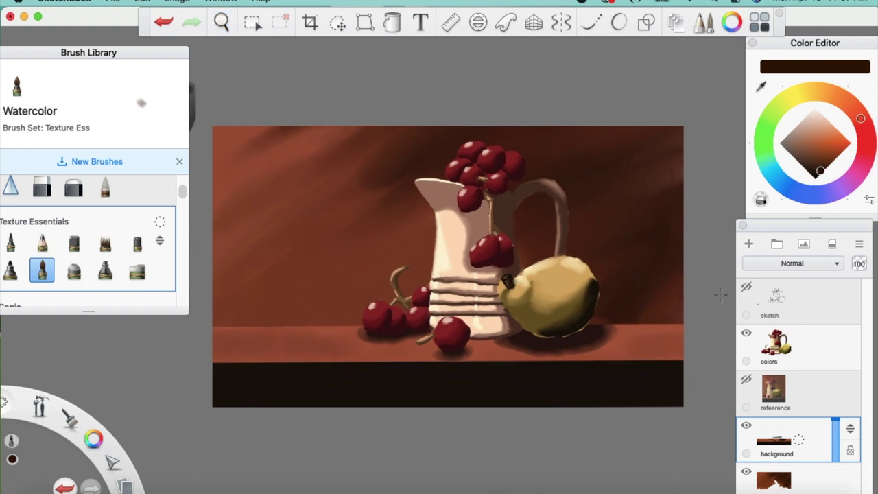